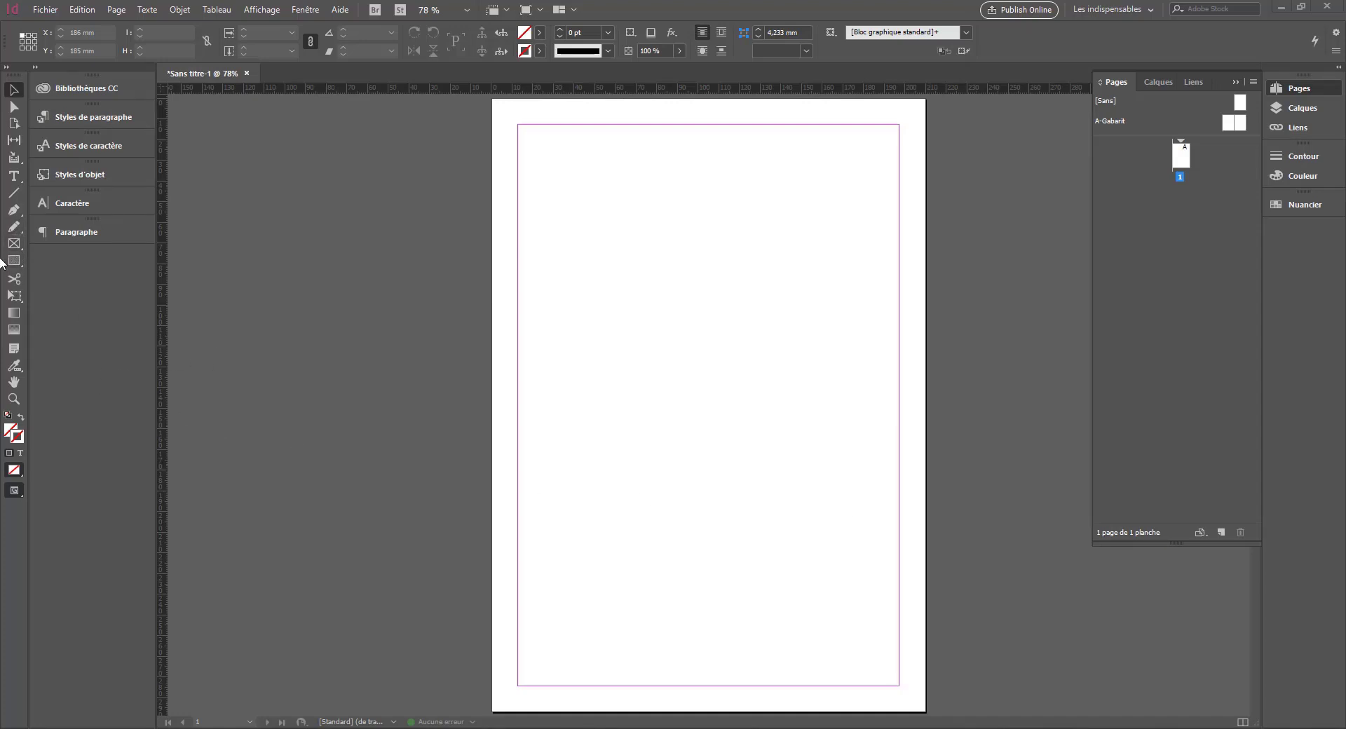
Step: Draw a text frame about 186 × 120 mm from the page's upper-left margin corner and fill it with placeholder text
{"action": "left_click", "coordinate": [14, 176]}
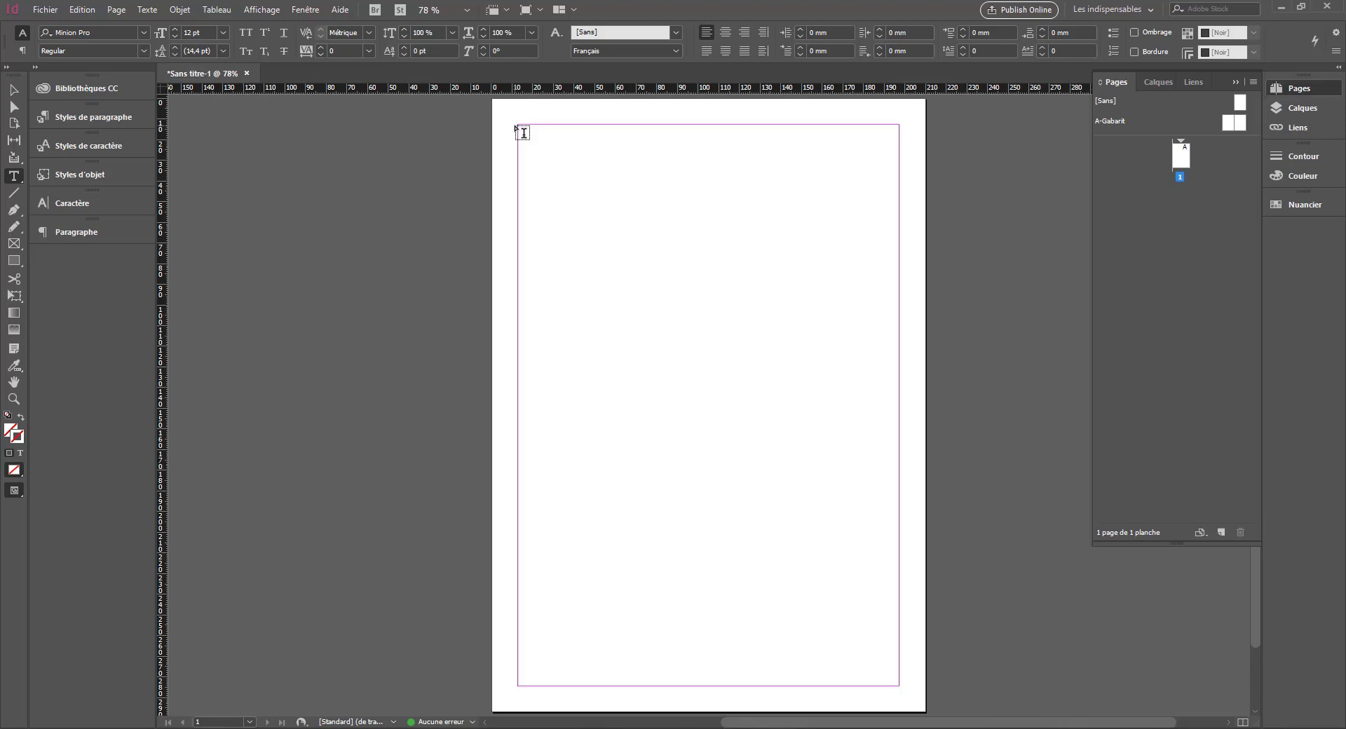
{"action": "left_click_drag", "start_coordinate": [518, 125], "coordinate": [902, 372]}
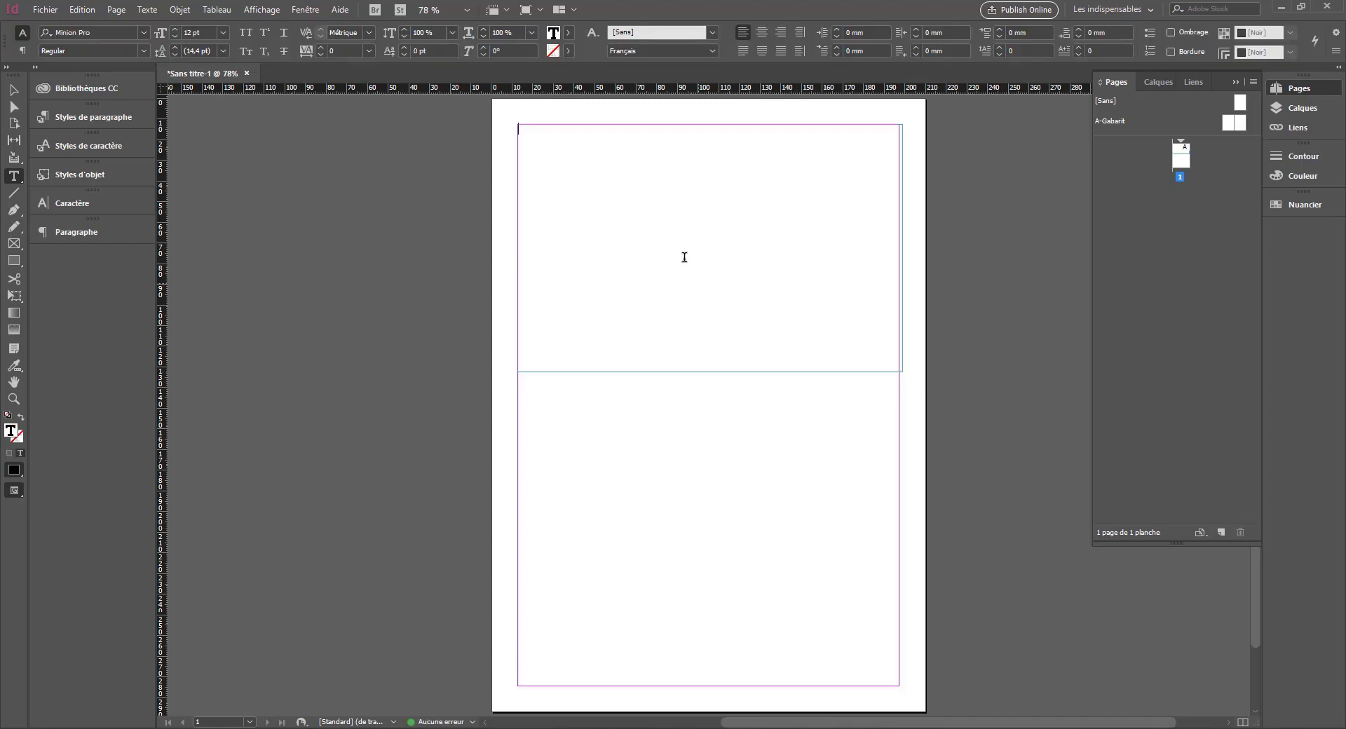
{"action": "right_click", "coordinate": [657, 243]}
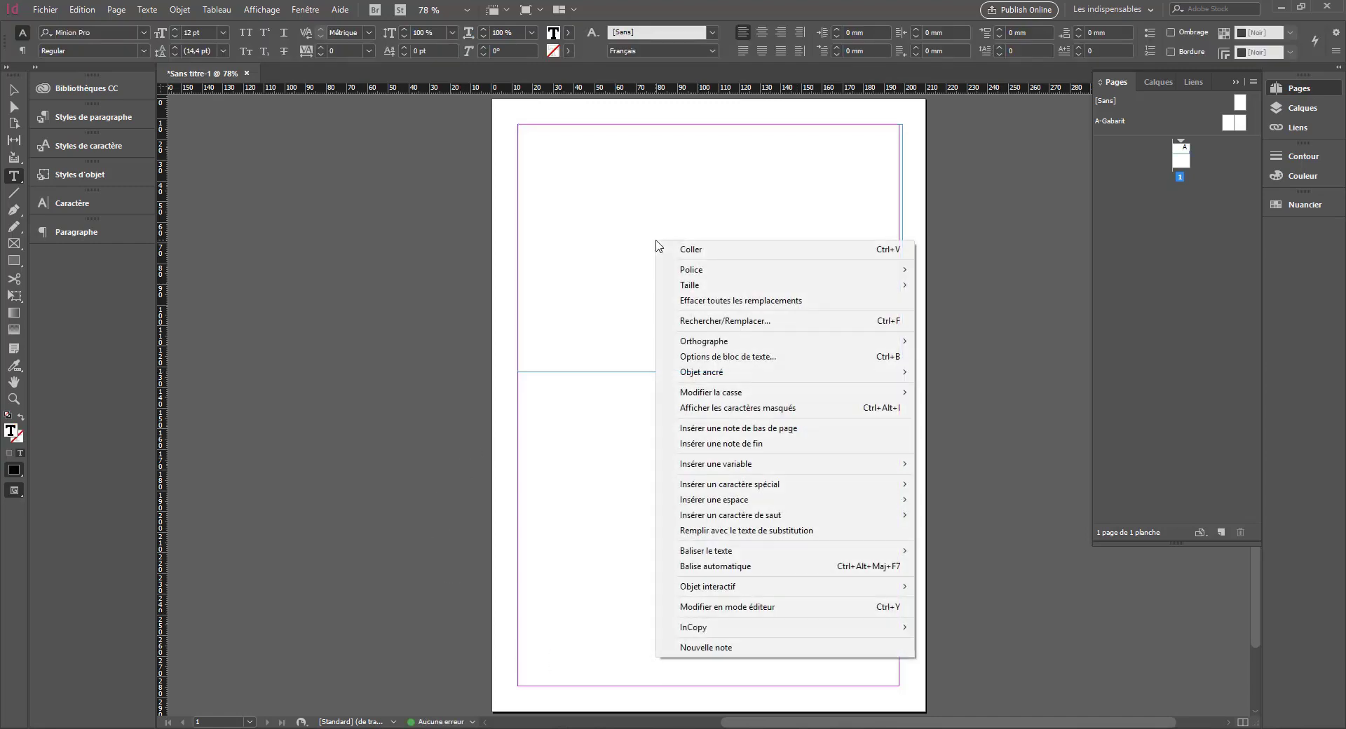
{"action": "left_click", "coordinate": [737, 530]}
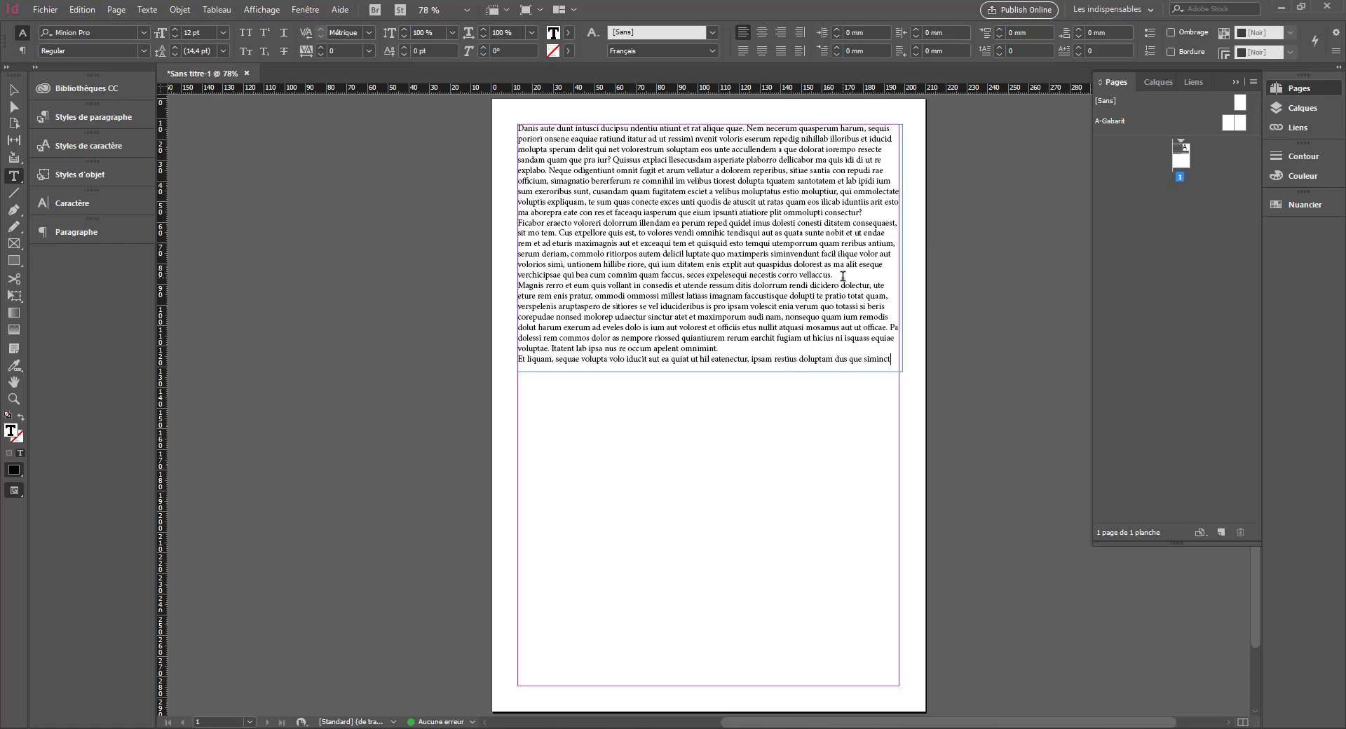
Step: Delete the placeholder text after the second paragraph and justify all remaining text with the last line aligned left
{"action": "left_click_drag", "start_coordinate": [836, 276], "coordinate": [948, 442]}
{"action": "key", "text": "BackSpace"}
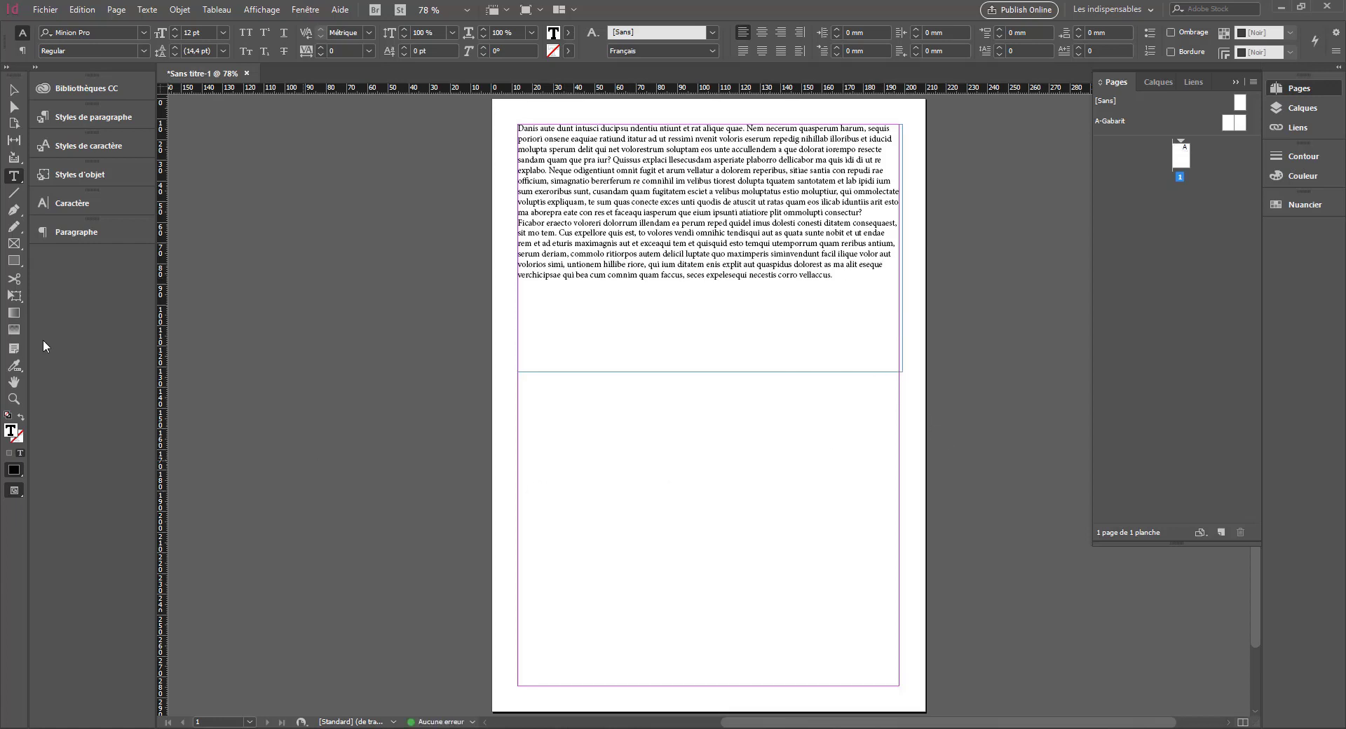
{"action": "key", "text": "ctrl+a"}
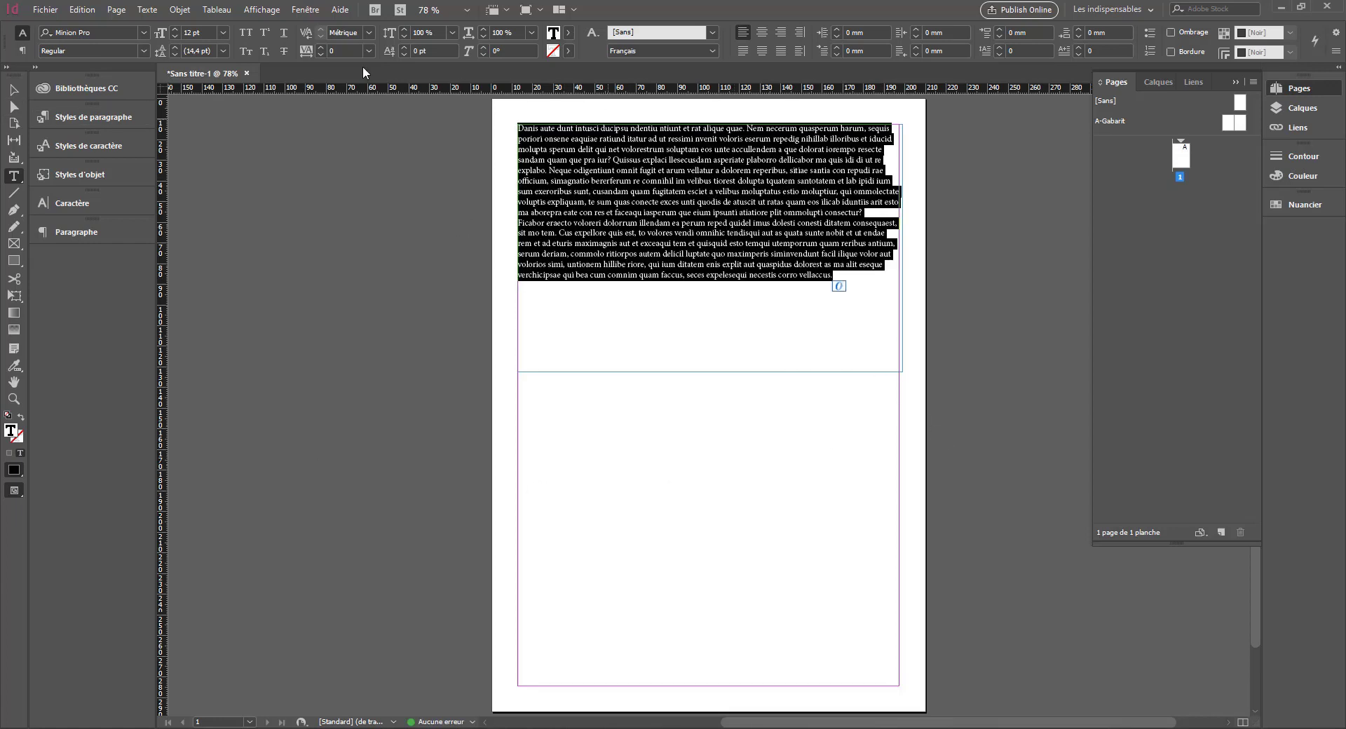
{"action": "left_click", "coordinate": [743, 50]}
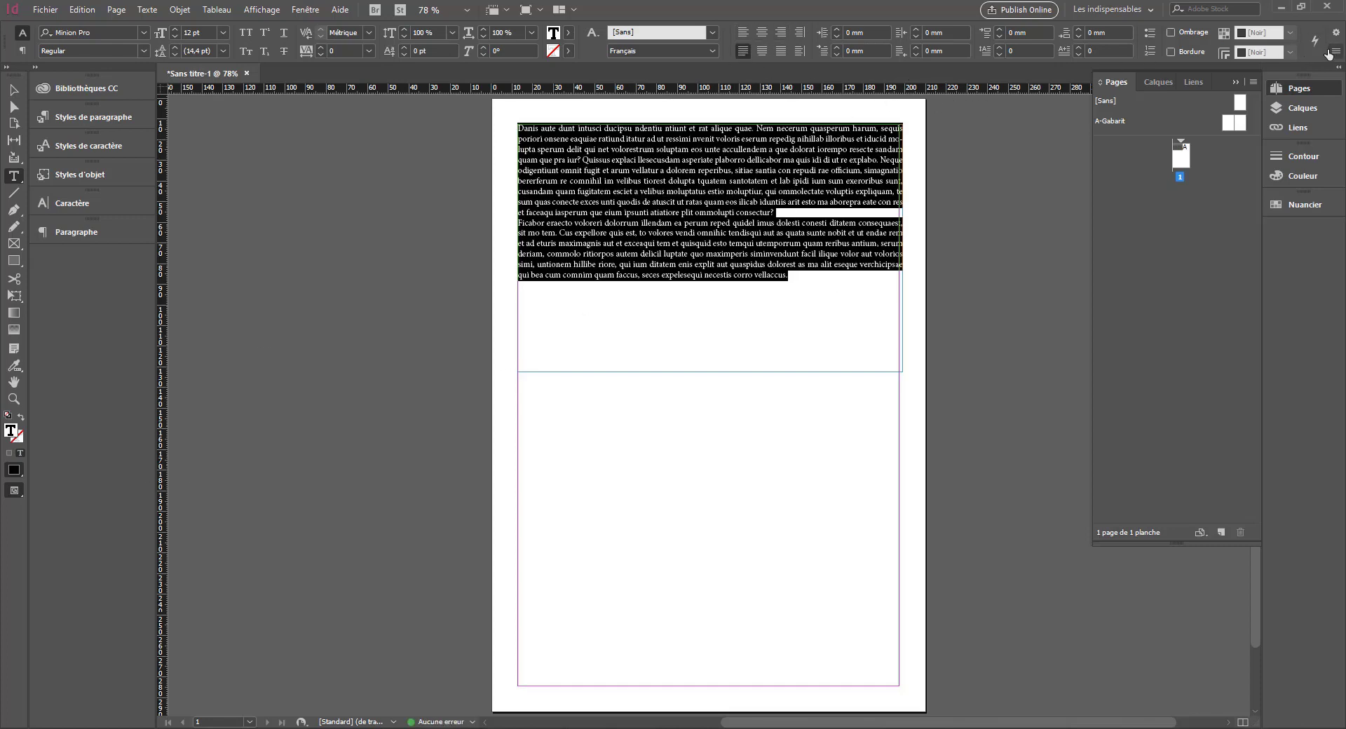
Step: Turn off hyphenation (Césure) for the selected text
{"action": "left_click", "coordinate": [1333, 52]}
{"action": "left_click", "coordinate": [1110, 309]}
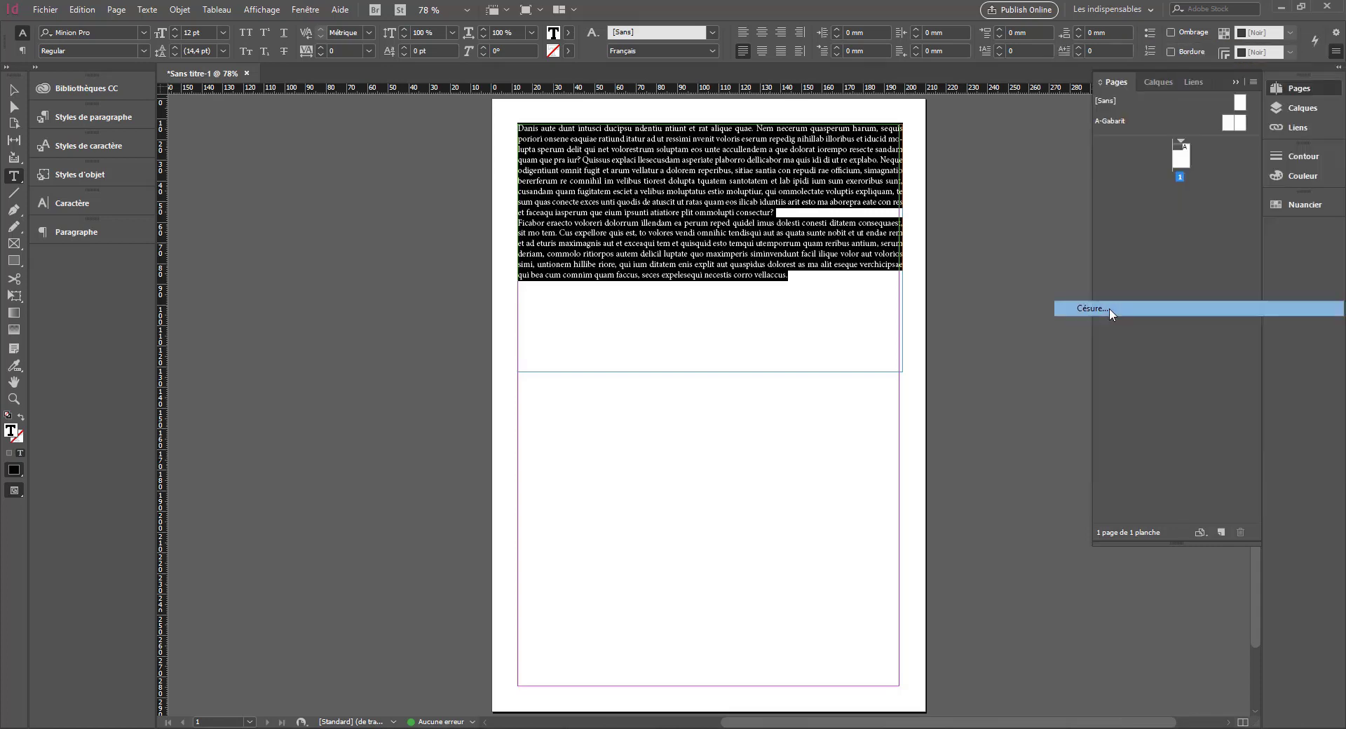
{"action": "left_click", "coordinate": [540, 266]}
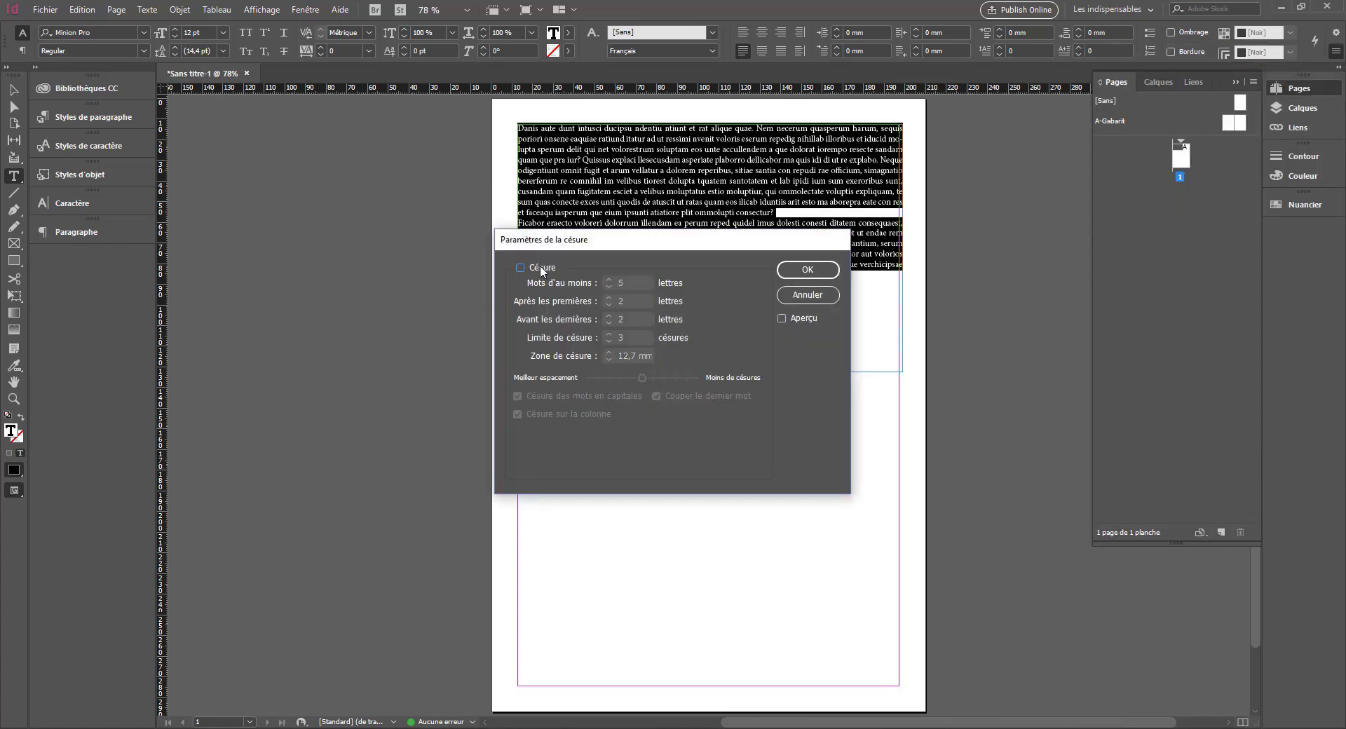
{"action": "left_click", "coordinate": [807, 270]}
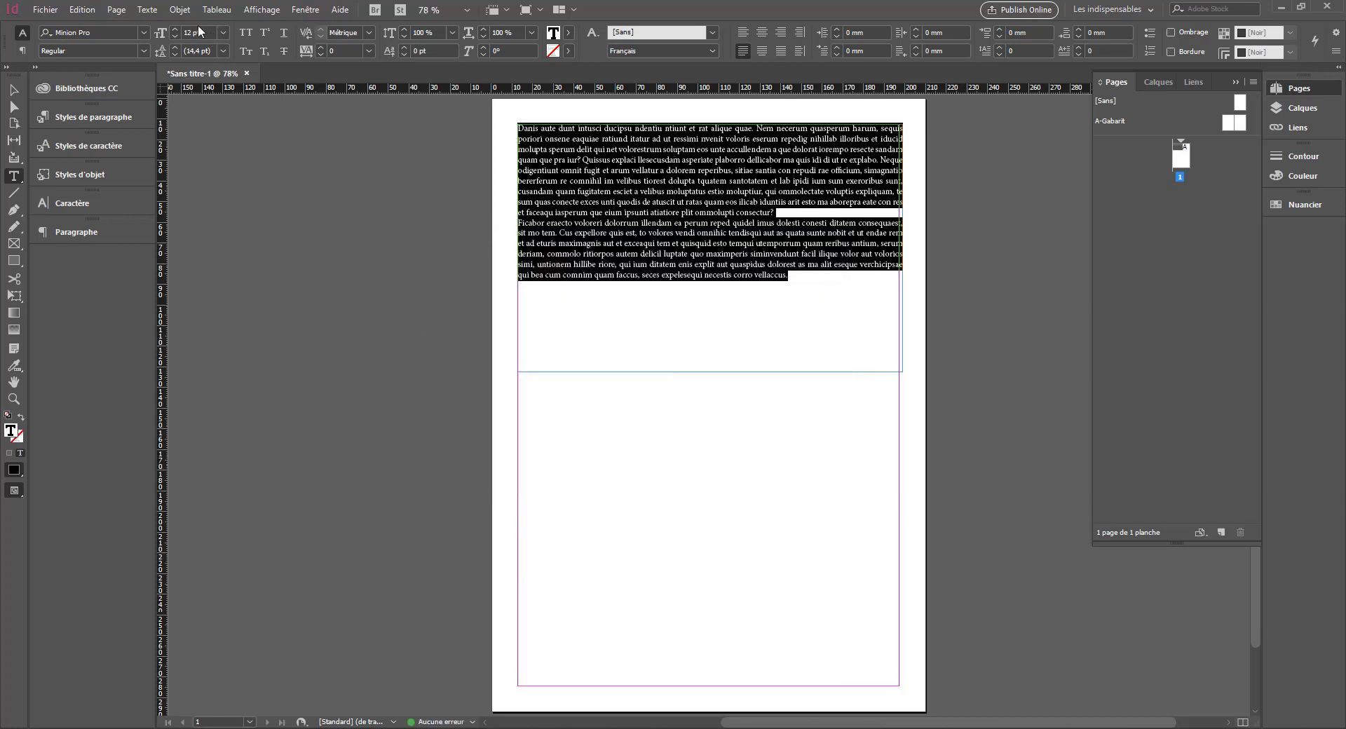
Step: Set the selected text's font size to 15 pt
{"action": "left_click", "coordinate": [175, 31]}
{"action": "left_click", "coordinate": [175, 31]}
{"action": "left_click", "coordinate": [175, 31]}
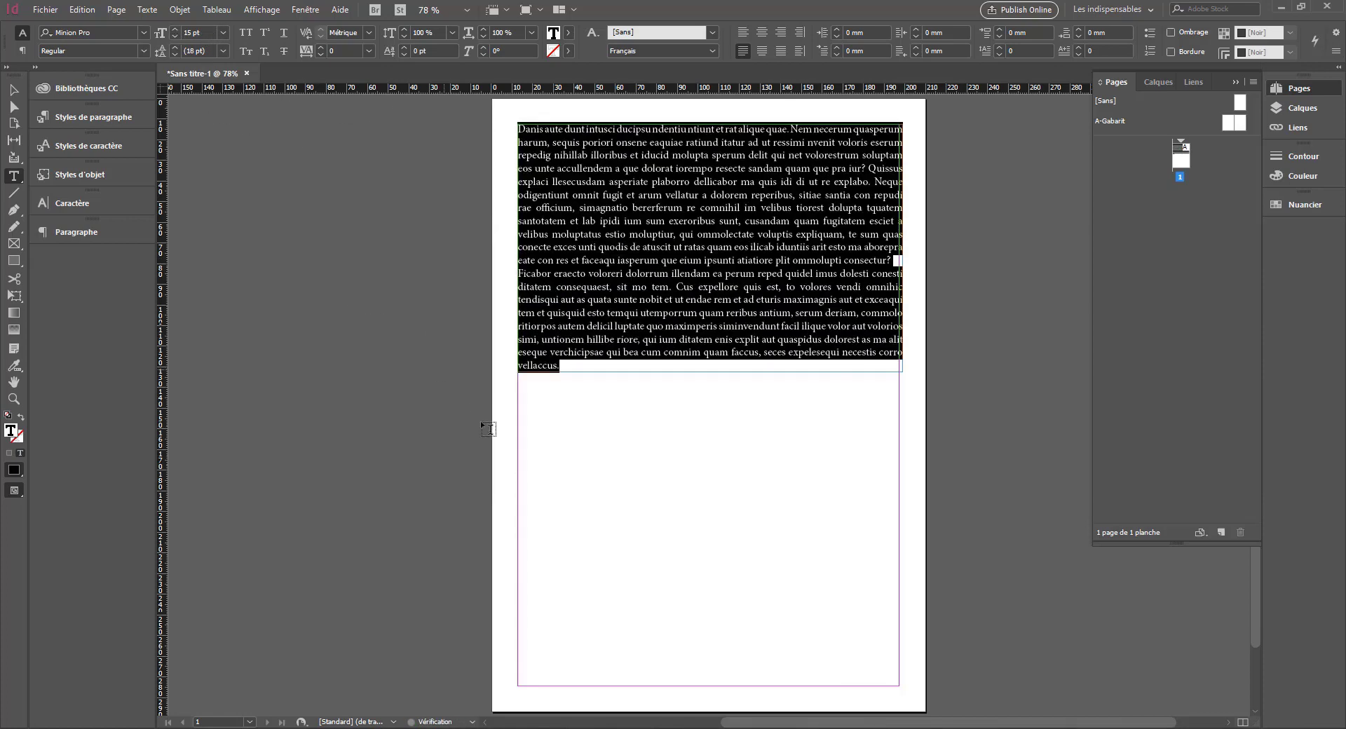
Step: Change the font of all the placeholder text to Helvetica Inserat LT
{"action": "left_click", "coordinate": [736, 526]}
{"action": "left_click_drag", "start_coordinate": [560, 368], "coordinate": [166, 91]}
{"action": "left_click", "coordinate": [84, 32]}
{"action": "type", "text": "he"}
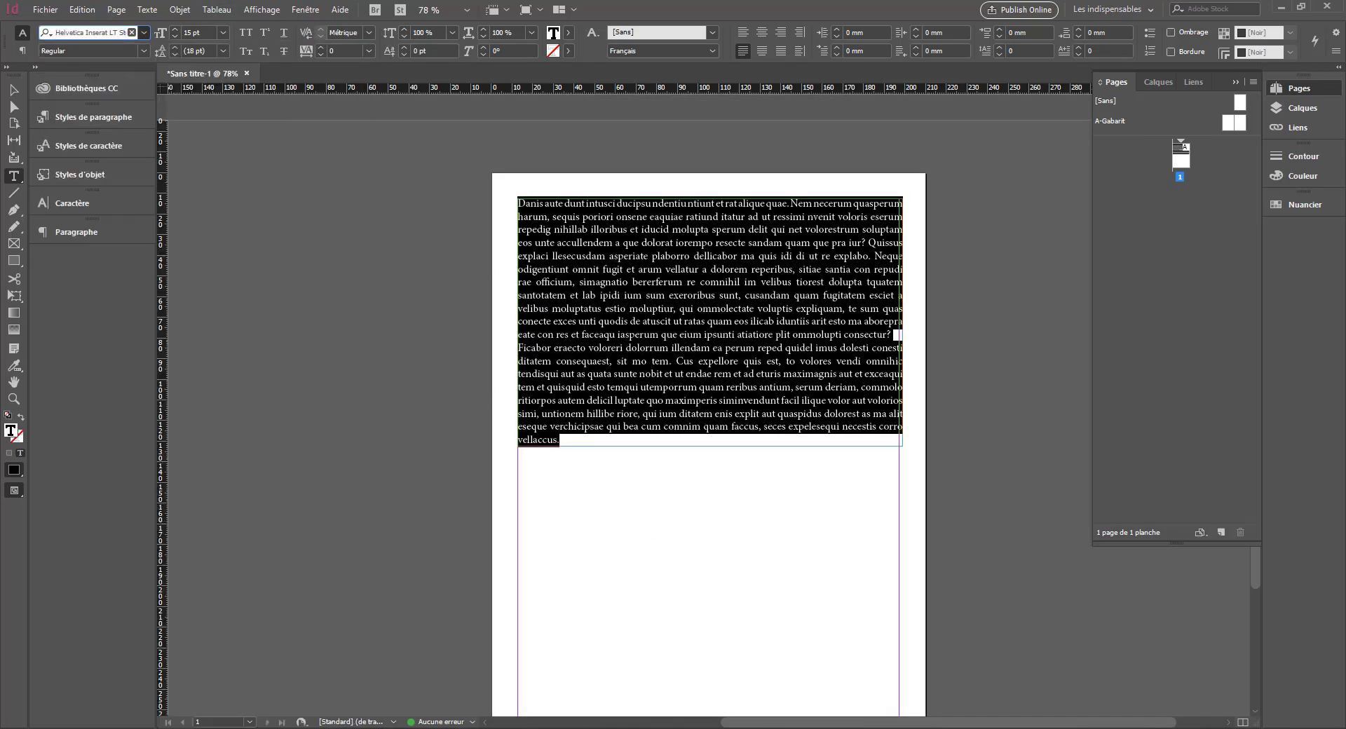
{"action": "left_click", "coordinate": [117, 74]}
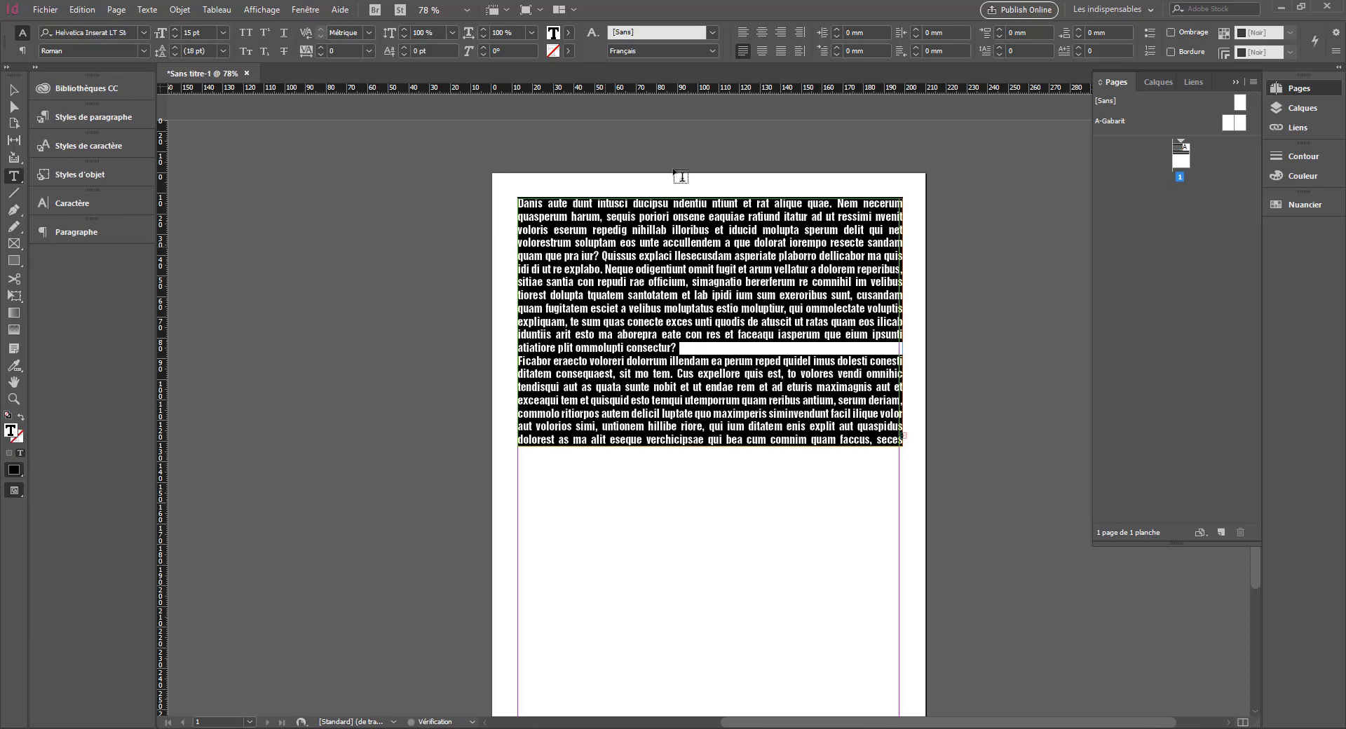
Step: Try a font size of 17 pt on the selected text and return it to 15 pt
{"action": "left_click", "coordinate": [176, 31]}
{"action": "left_click", "coordinate": [177, 32]}
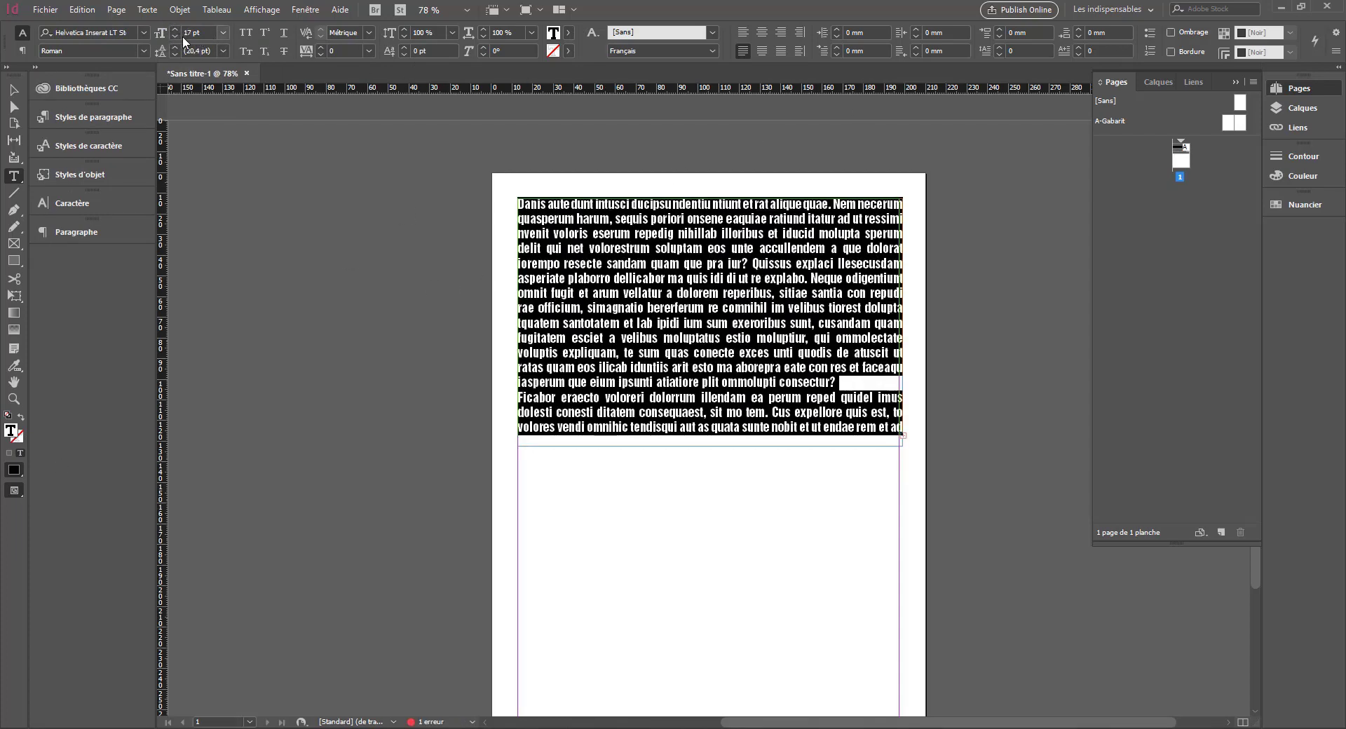
{"action": "left_click", "coordinate": [177, 36]}
{"action": "left_click", "coordinate": [176, 36]}
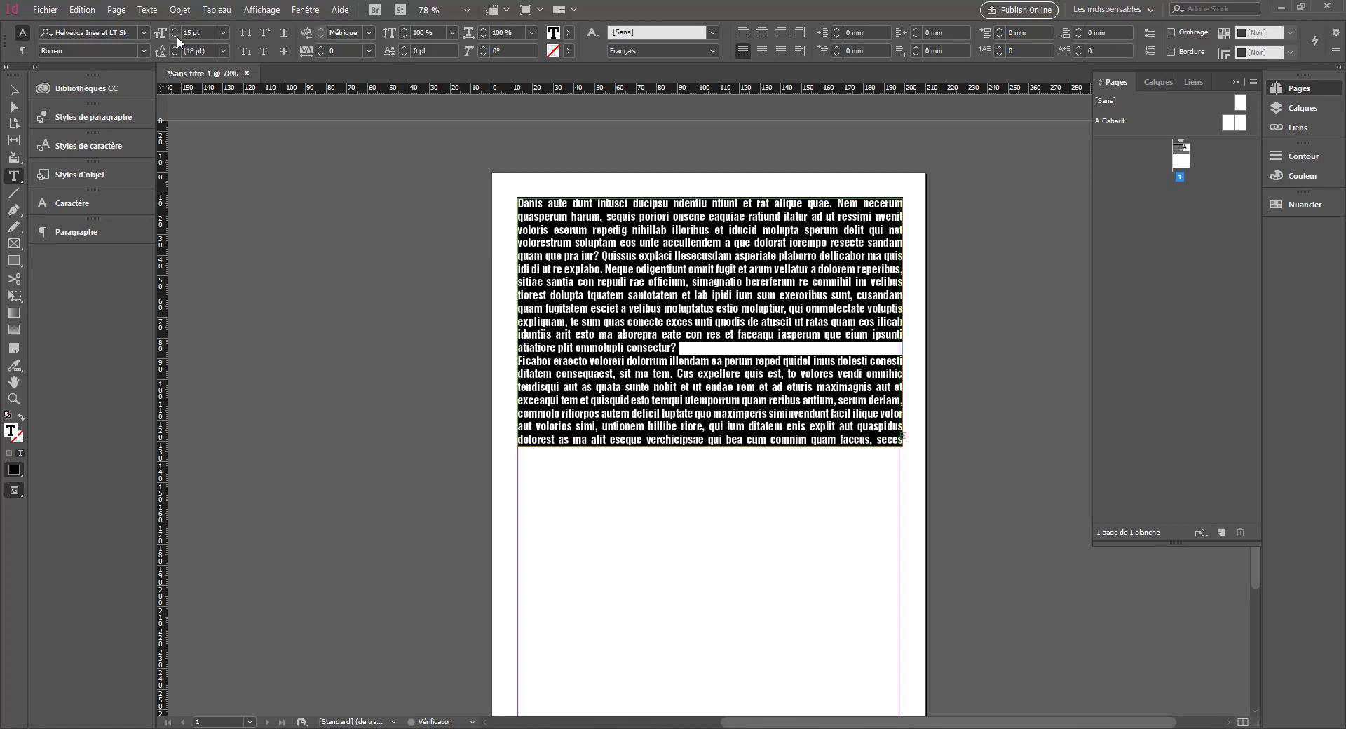
Step: Extend the text frame's lower edge downward so that all the text fits, and deselect the frame
{"action": "left_click", "coordinate": [9, 85]}
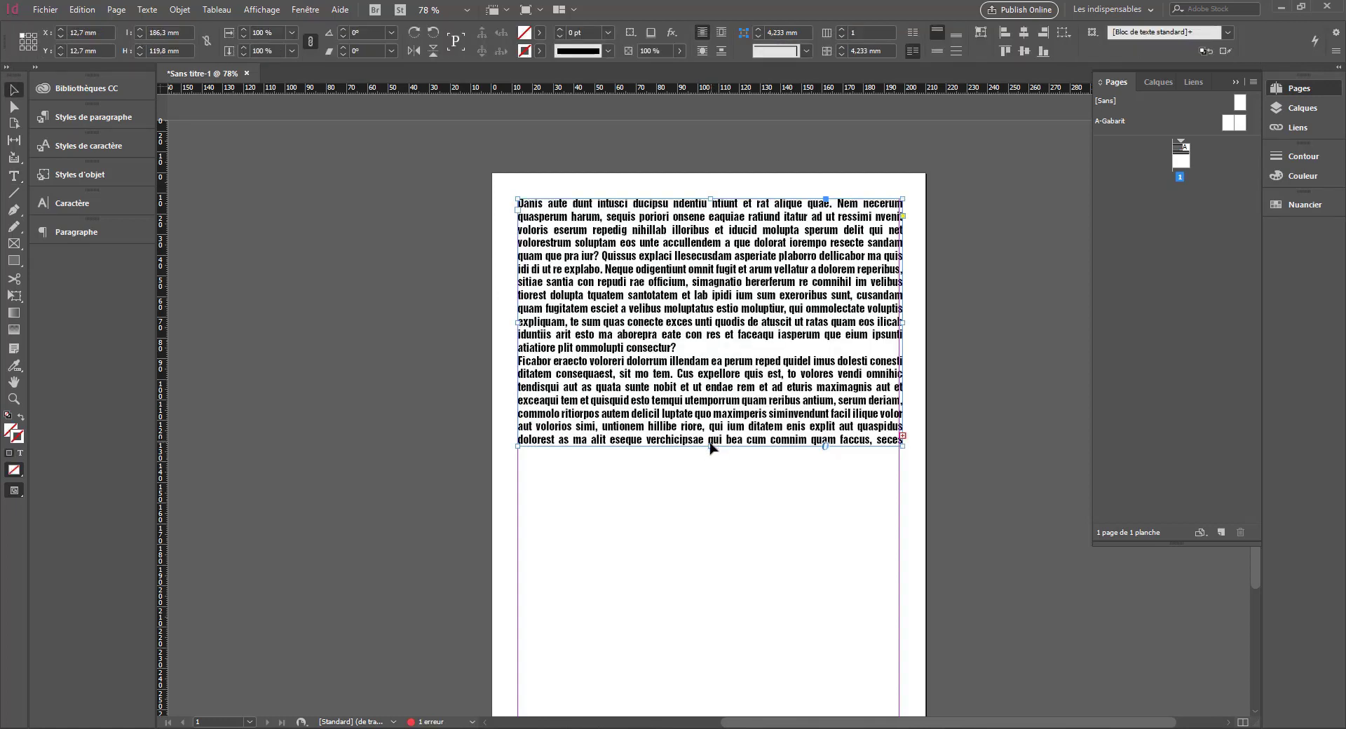
{"action": "left_click_drag", "start_coordinate": [710, 446], "coordinate": [712, 537]}
{"action": "left_click", "coordinate": [353, 584]}
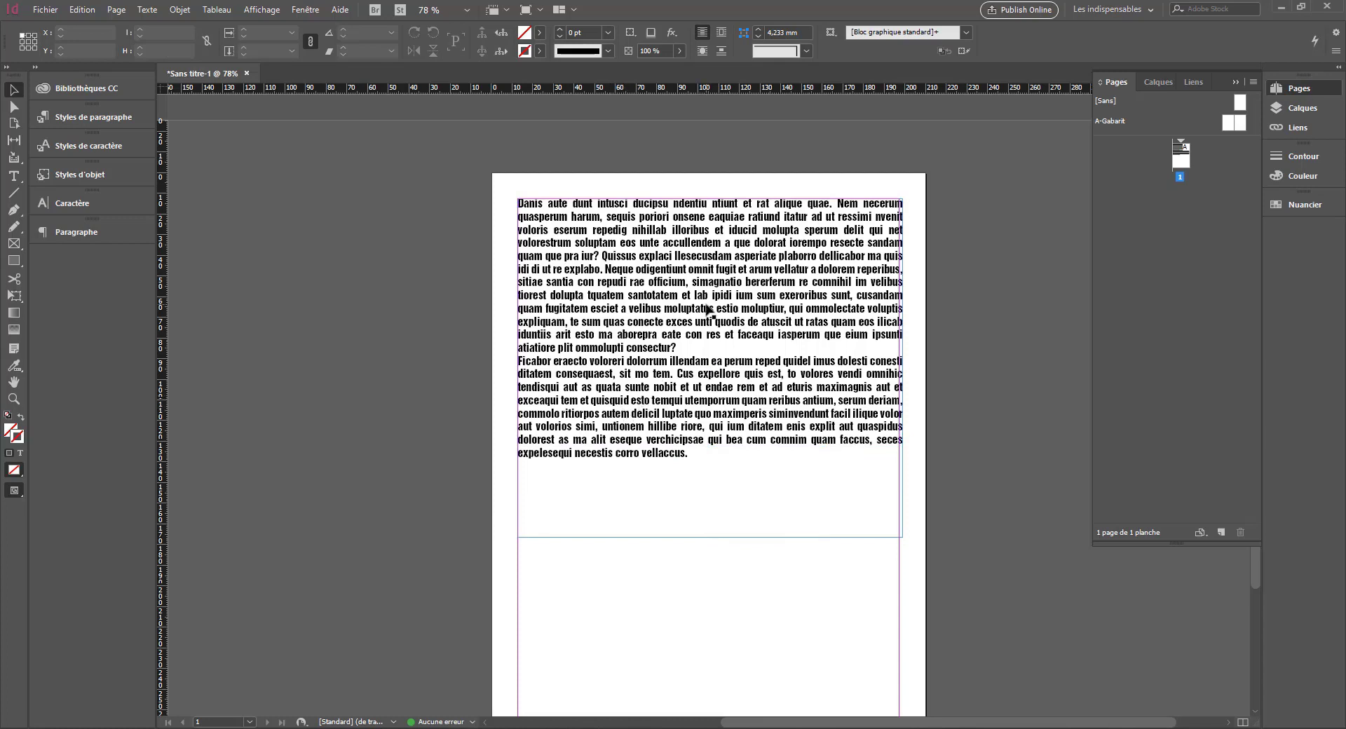
{"action": "scroll", "coordinate": [676, 329], "scroll_direction": "down", "scroll_amount": 2}
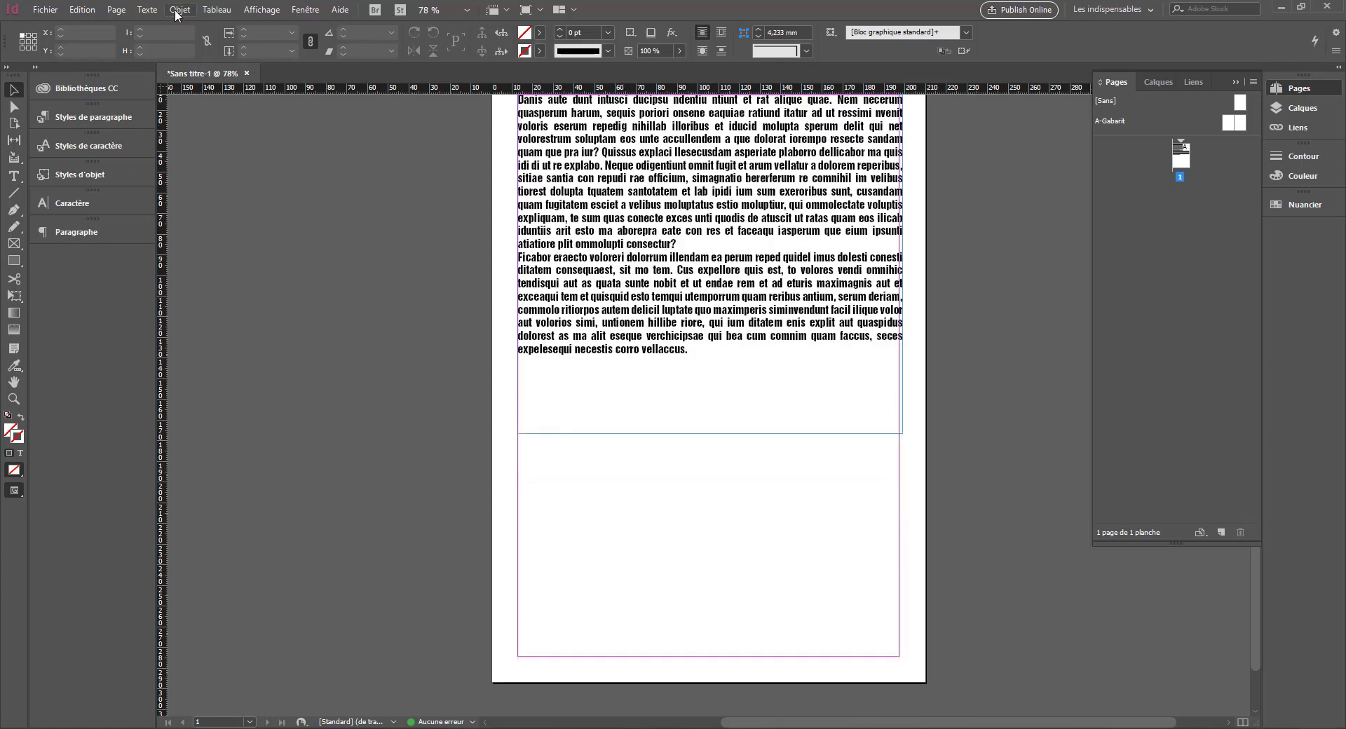
Step: In the document's endnote options, use the title "Notes de fin" with the paragraph style "Titre de la note de fin" and enable the preview
{"action": "left_click", "coordinate": [149, 10]}
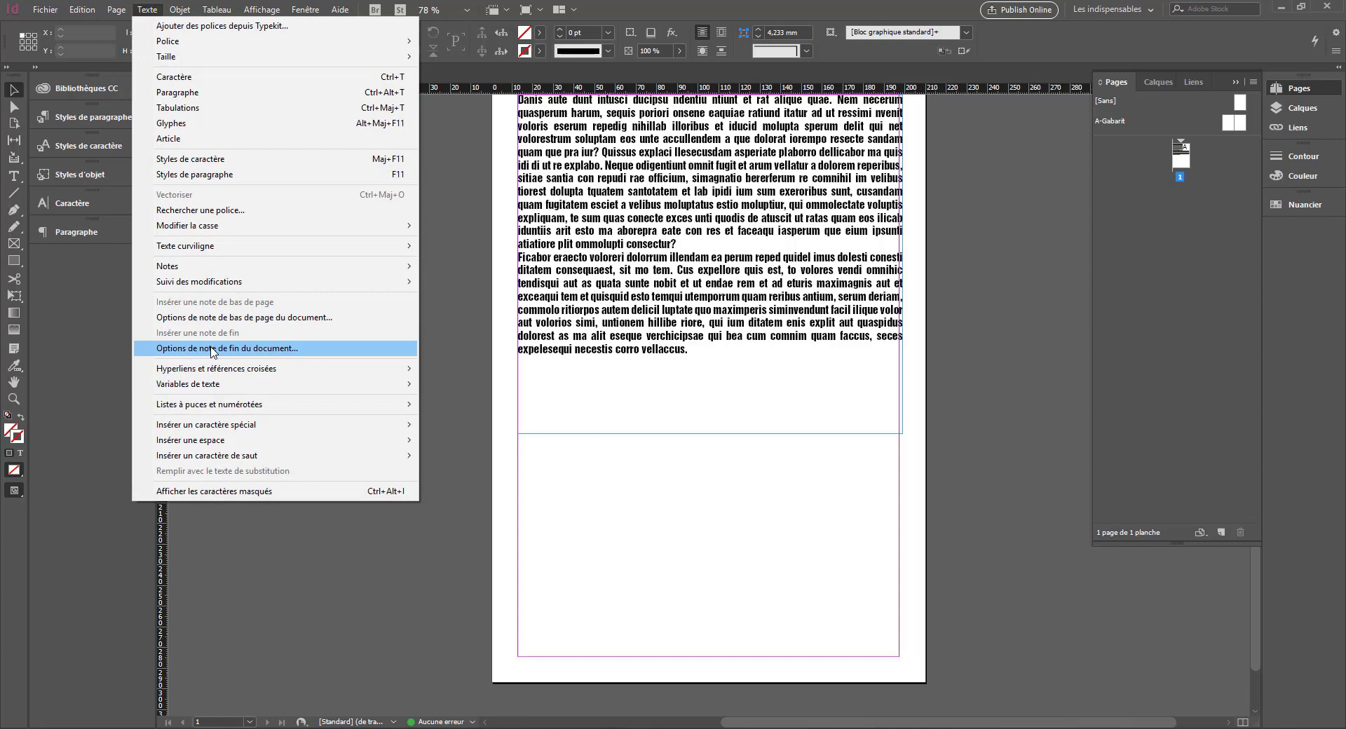
{"action": "left_click", "coordinate": [209, 351]}
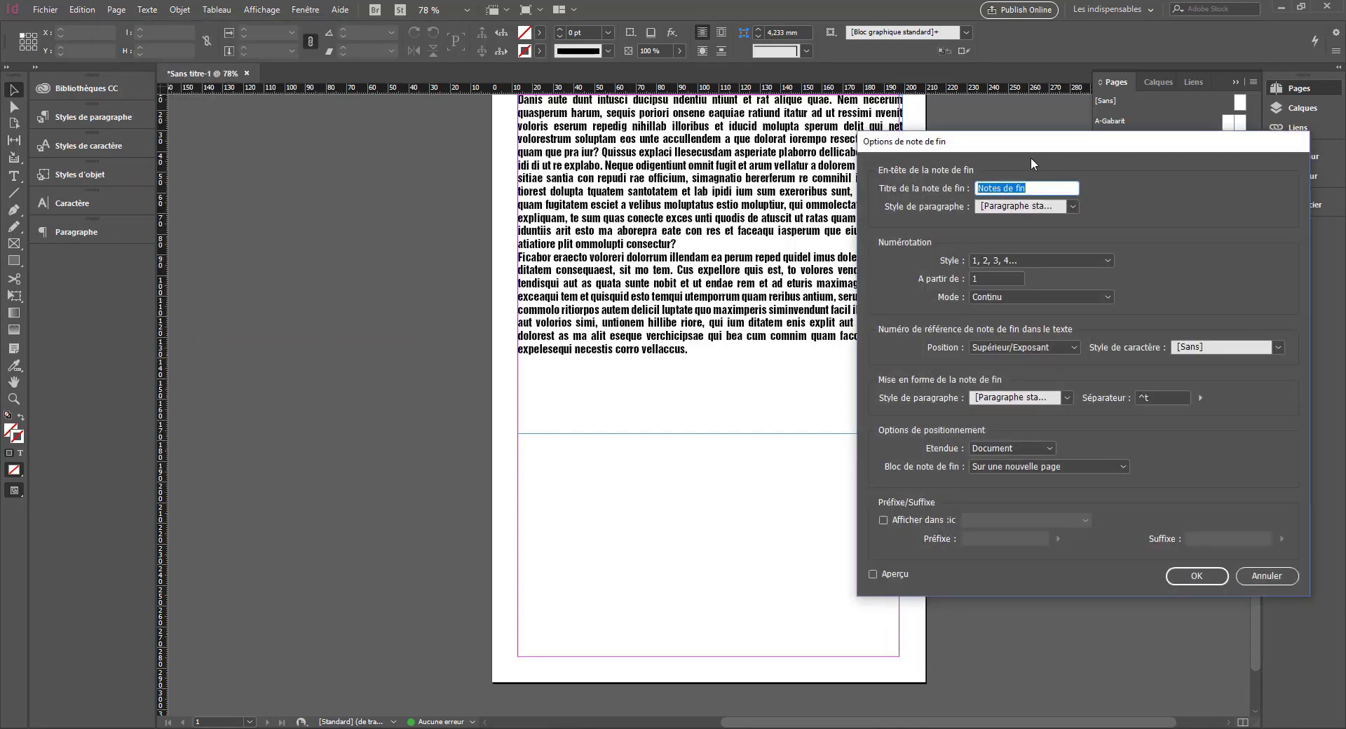
{"action": "left_click_drag", "start_coordinate": [1022, 152], "coordinate": [554, 142]}
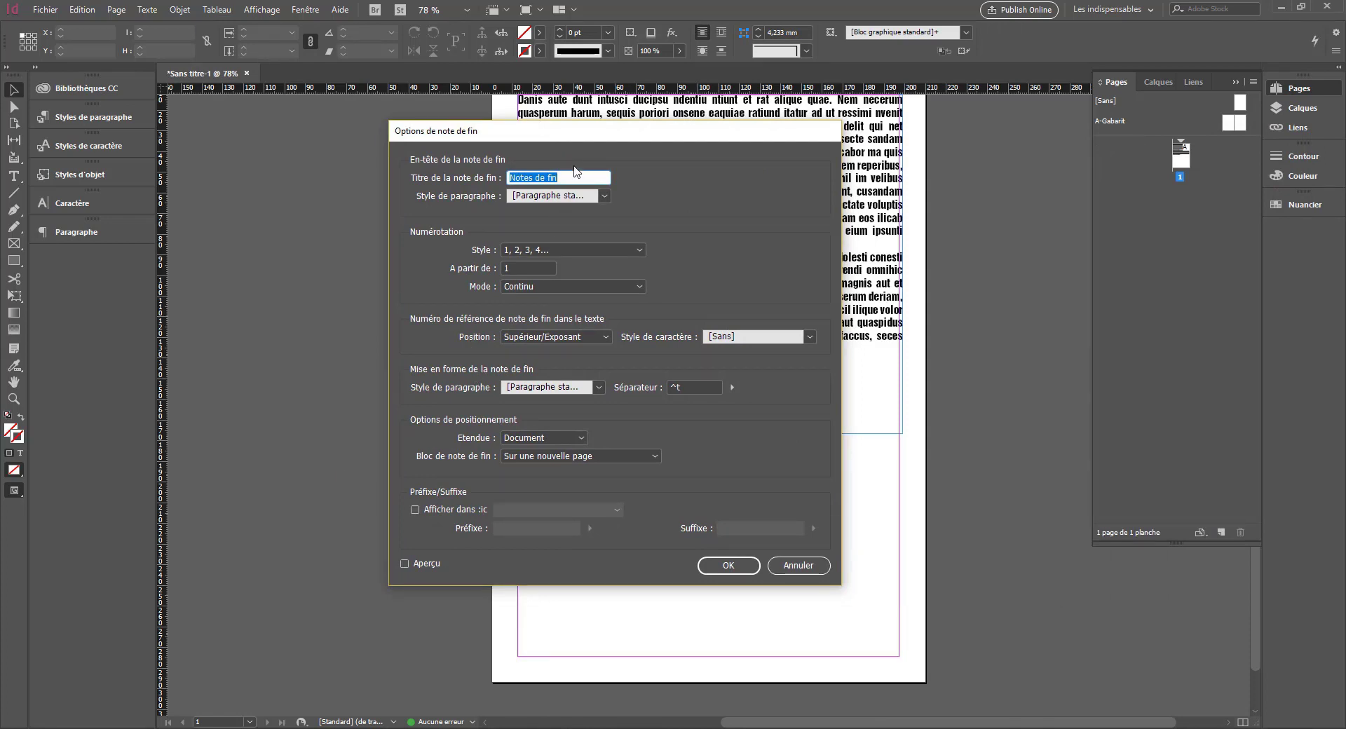
{"action": "left_click", "coordinate": [565, 178]}
{"action": "double_click", "coordinate": [553, 178]}
{"action": "type", "text": "fin"}
{"action": "left_click", "coordinate": [600, 199]}
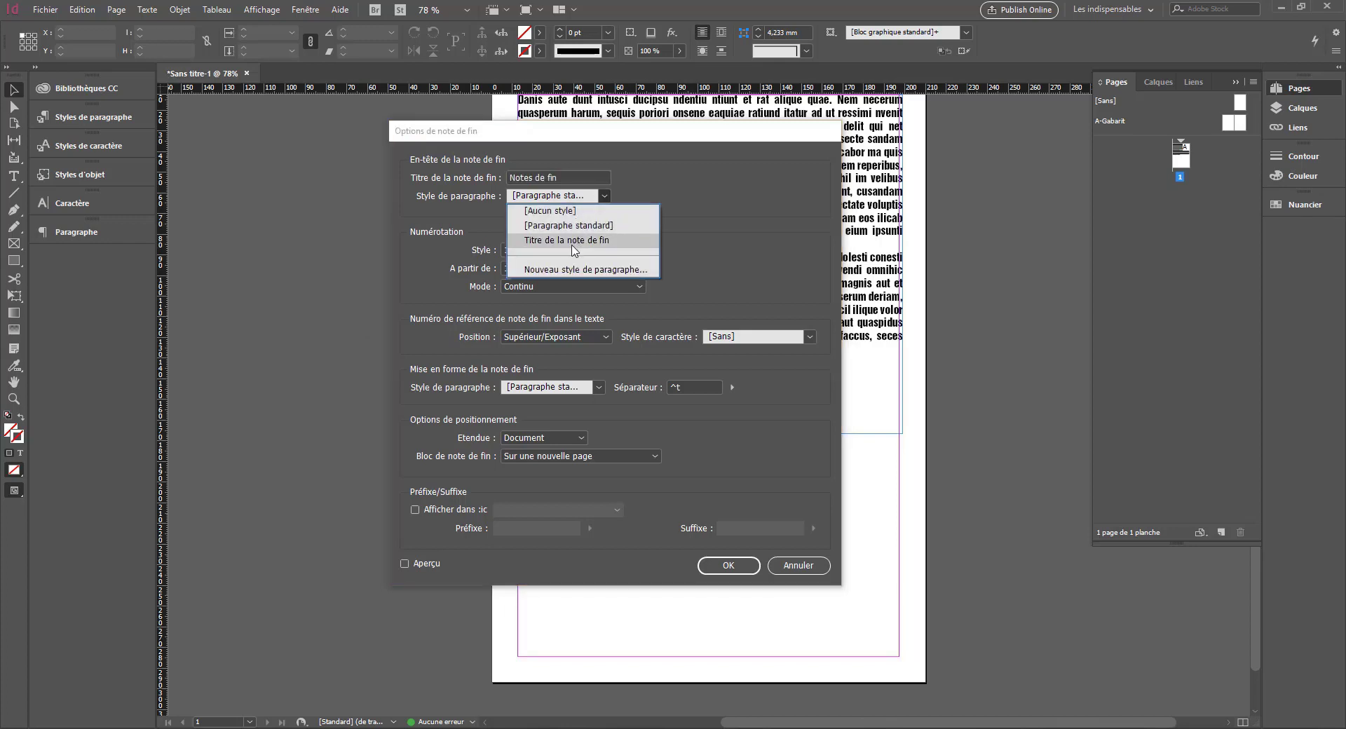
{"action": "left_click", "coordinate": [527, 241]}
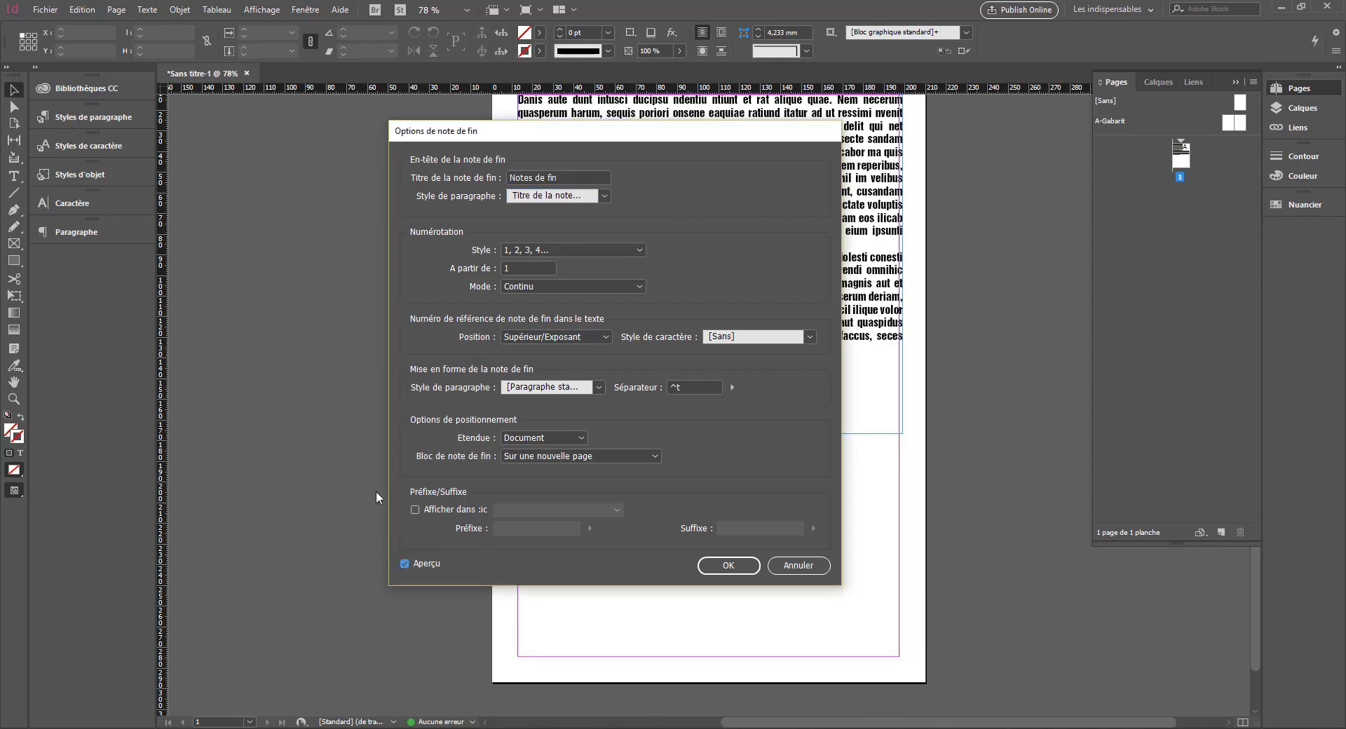
Step: Review the endnote numbering style, starting number and mode choices, keeping "1, 2, 3, 4...", 1 and Continu
{"action": "left_click", "coordinate": [572, 248]}
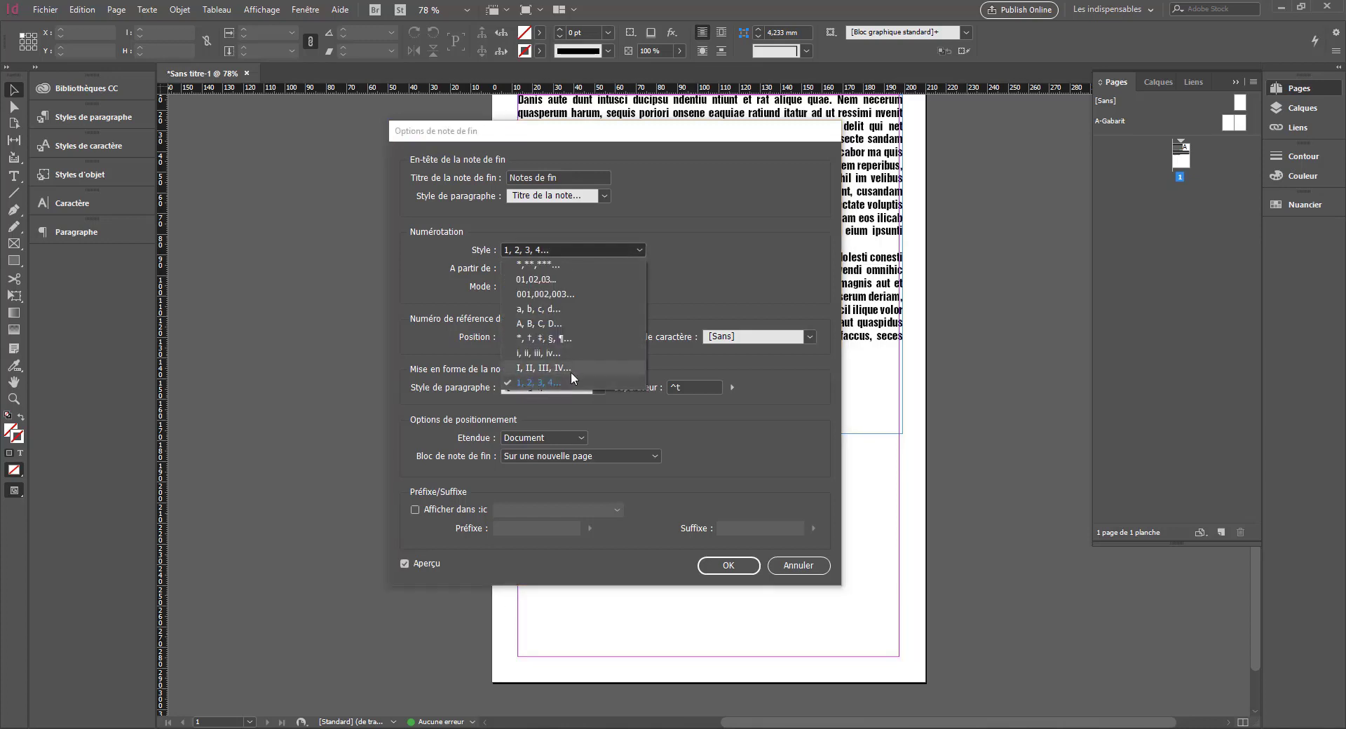
{"action": "left_click", "coordinate": [553, 248]}
{"action": "left_click", "coordinate": [523, 270]}
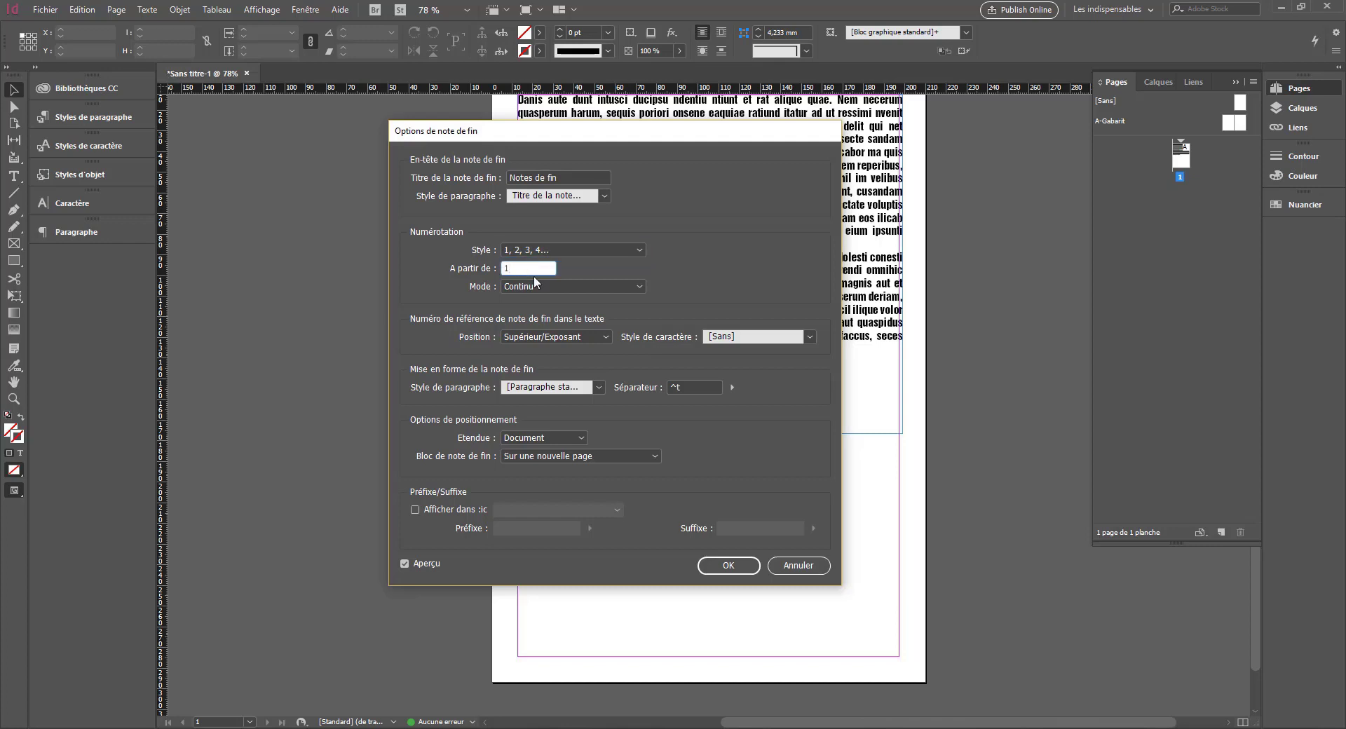
{"action": "left_click", "coordinate": [547, 287]}
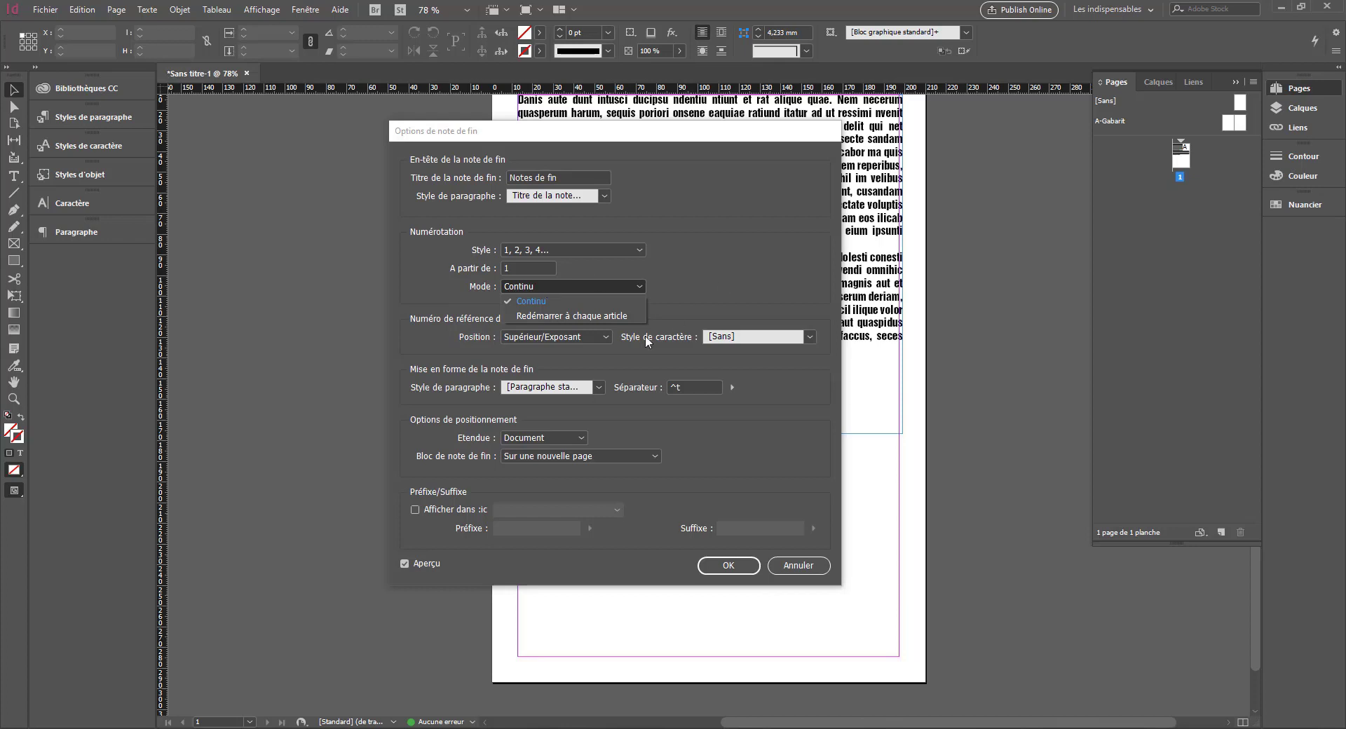
{"action": "left_click", "coordinate": [538, 303]}
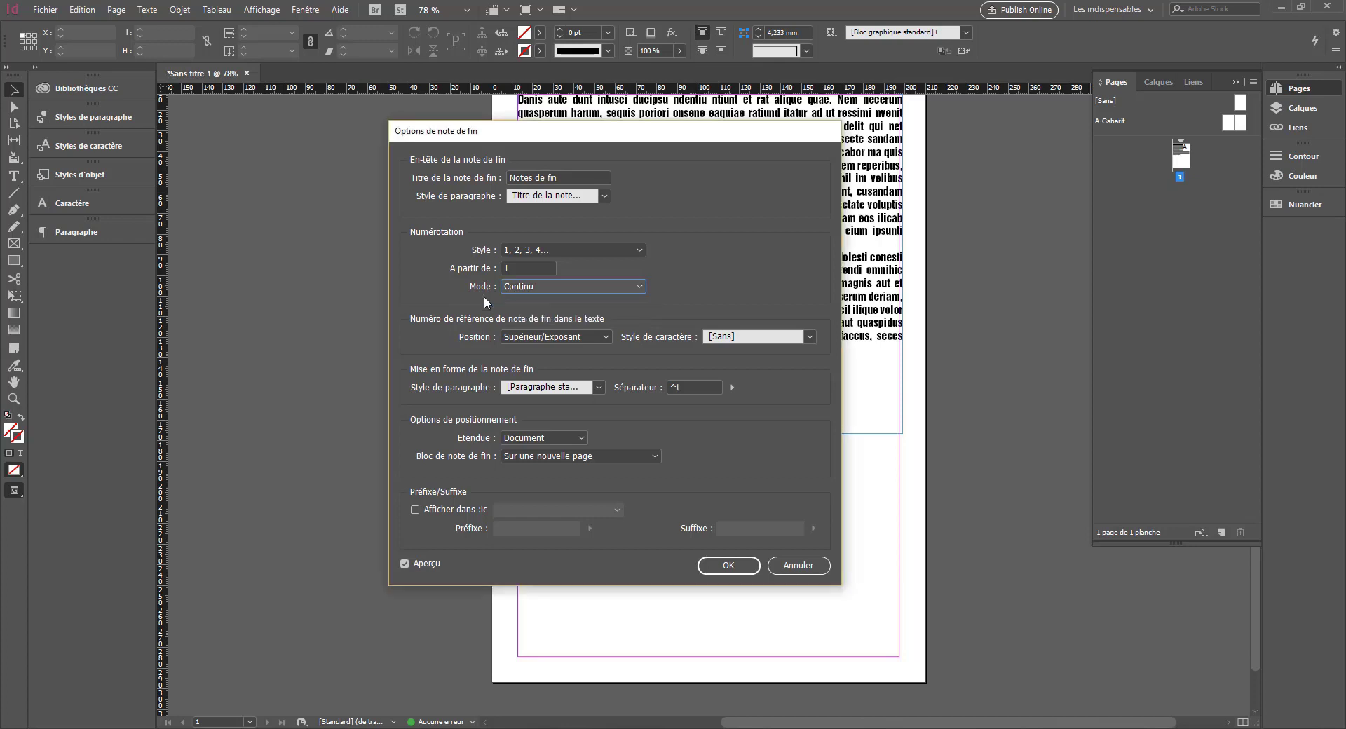
Step: Review the position and character style choices for the endnote reference number, keeping Supérieur/Exposant and [Sans]
{"action": "left_click", "coordinate": [528, 340]}
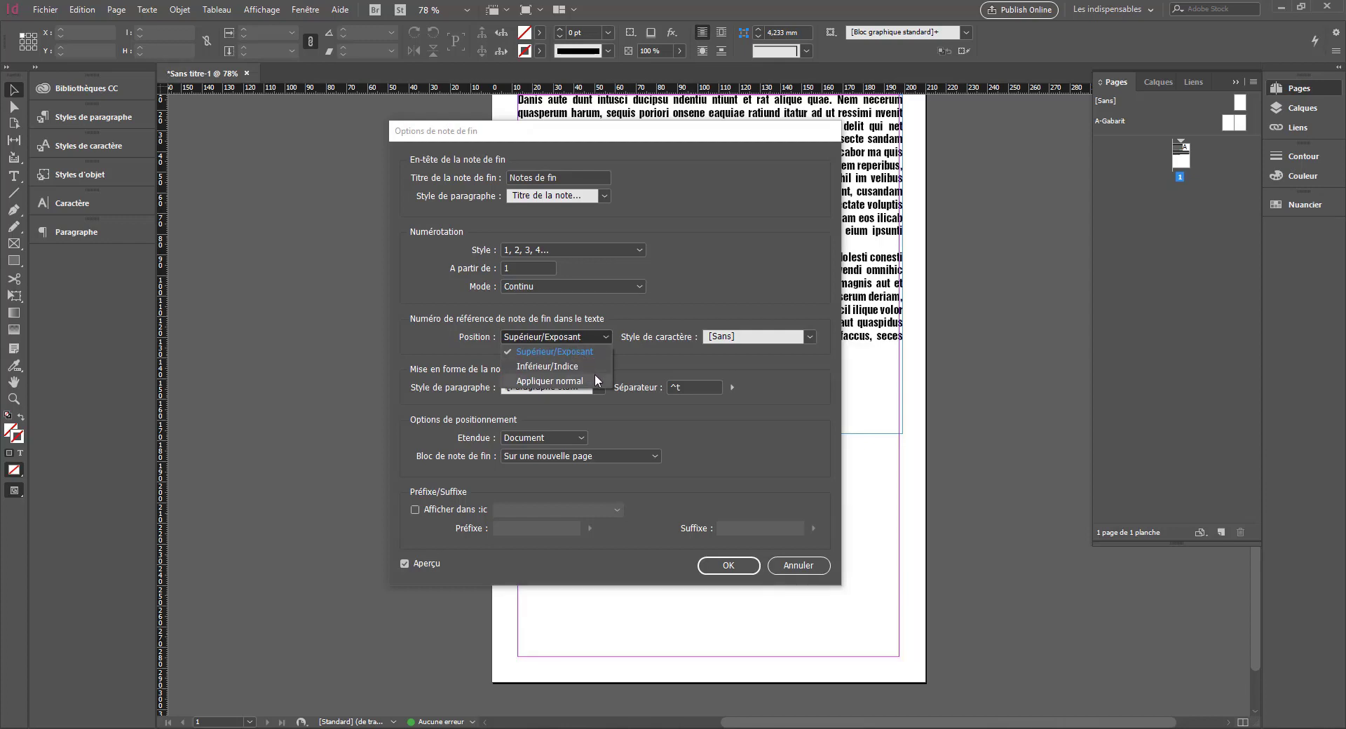
{"action": "left_click", "coordinate": [657, 319]}
{"action": "left_click", "coordinate": [737, 338]}
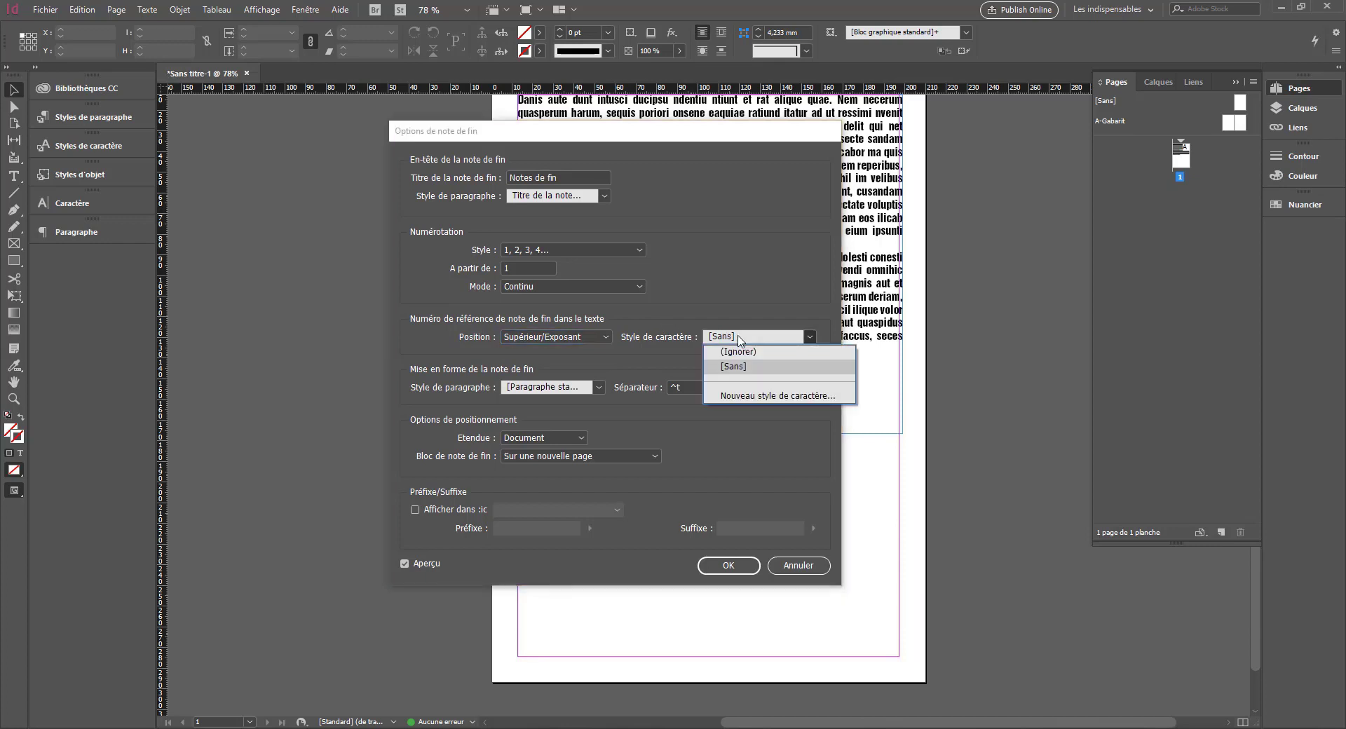
{"action": "left_click", "coordinate": [621, 335]}
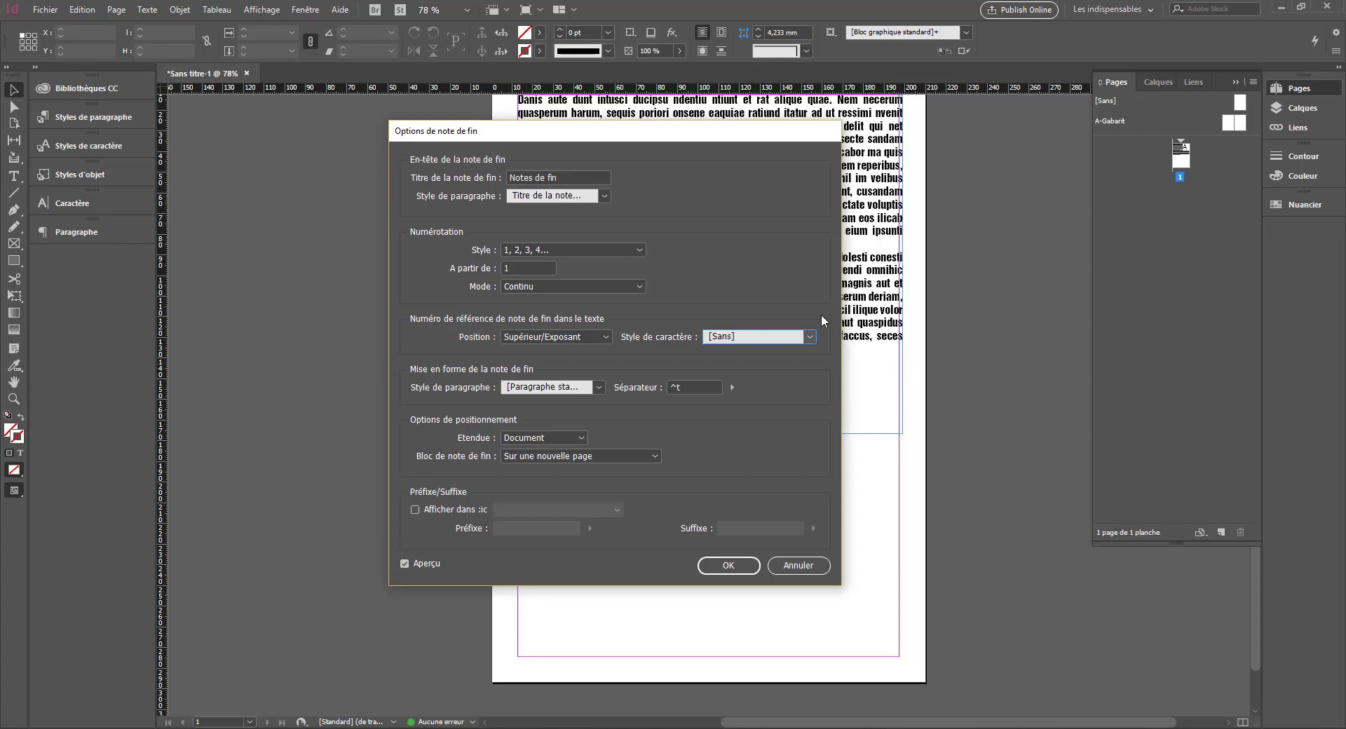
{"action": "left_click", "coordinate": [783, 336]}
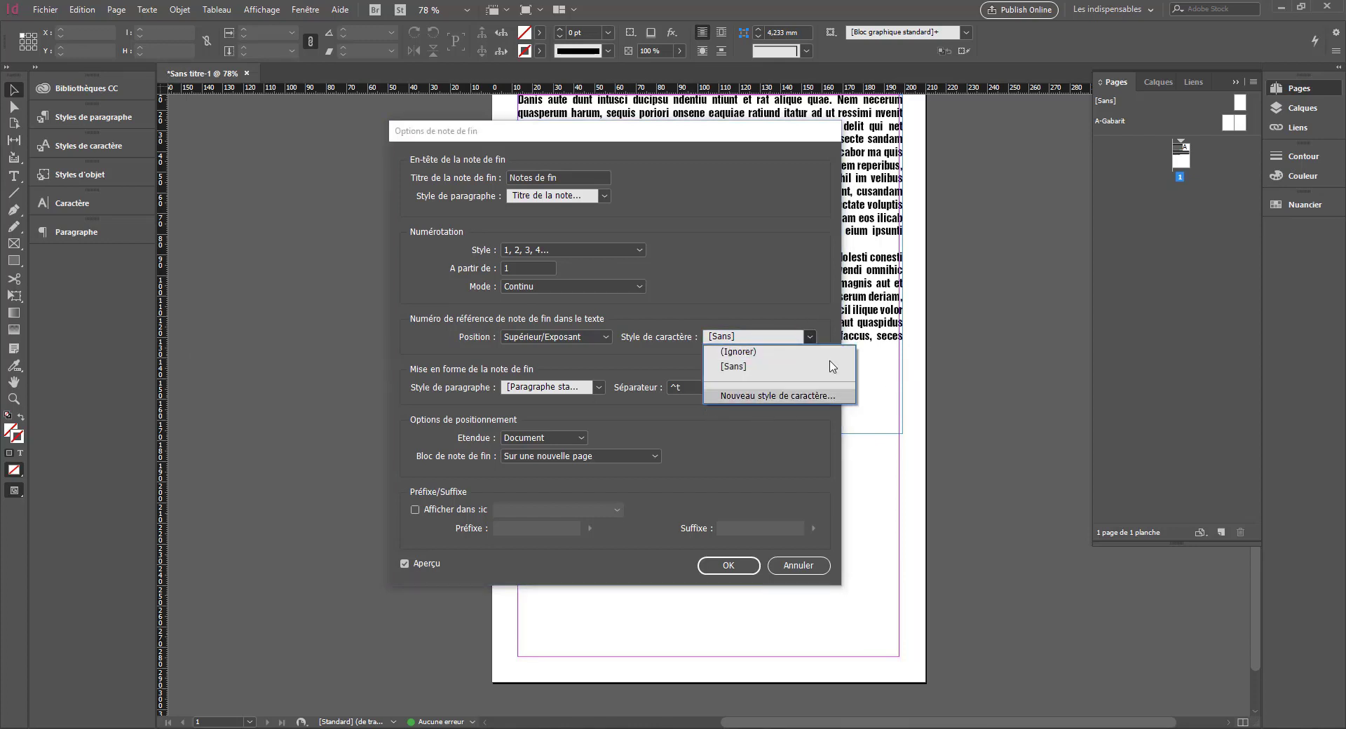
{"action": "left_click", "coordinate": [749, 429]}
Step: Review the paragraph style and separator choices for endnote formatting, keeping the standard paragraph style and the ^t separator
{"action": "left_click", "coordinate": [554, 387]}
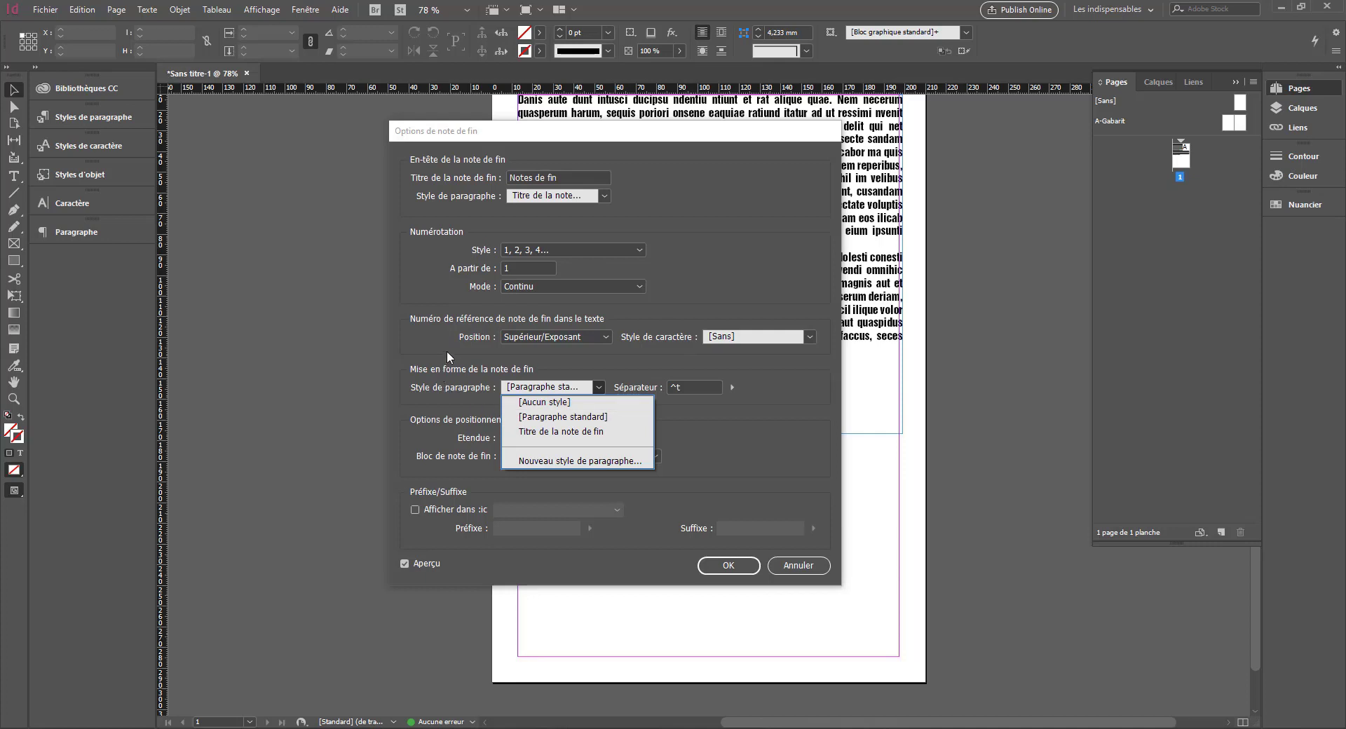
{"action": "left_click", "coordinate": [744, 395]}
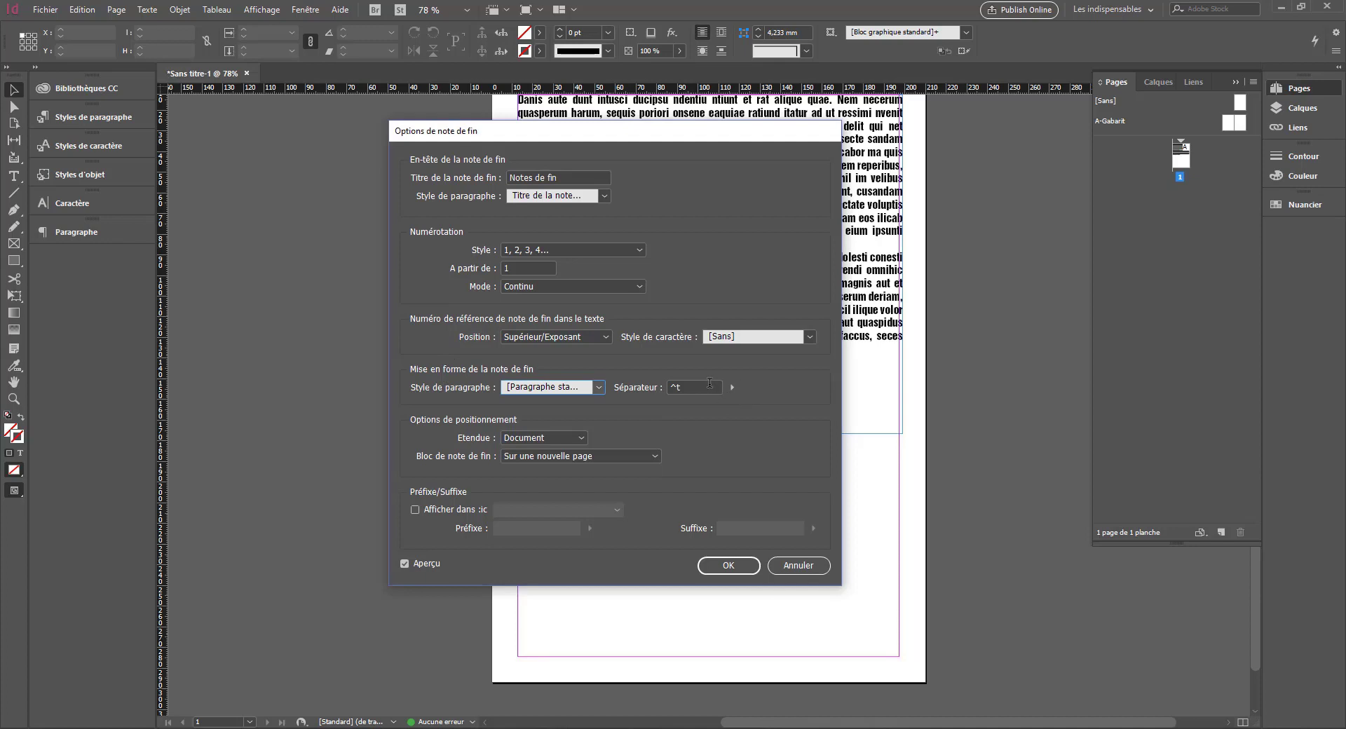
{"action": "left_click", "coordinate": [701, 387]}
{"action": "left_click", "coordinate": [732, 388]}
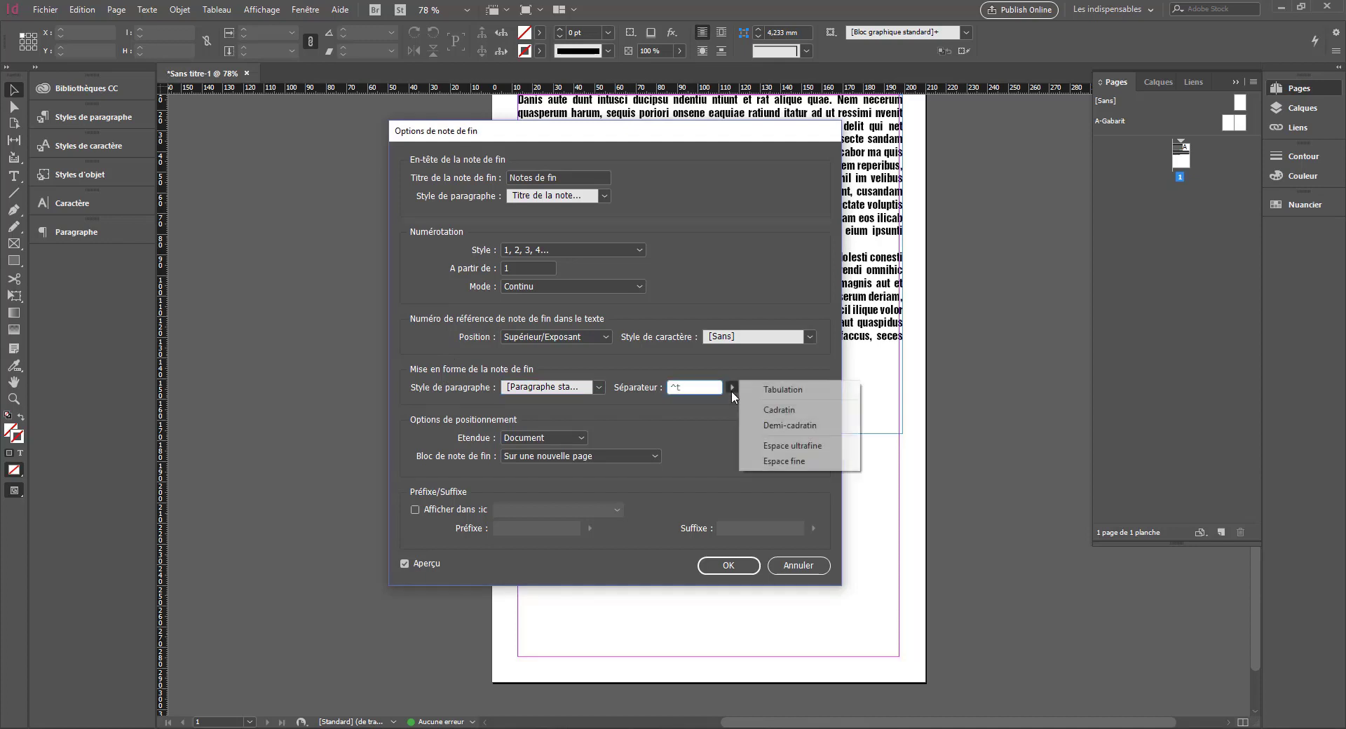
{"action": "left_click", "coordinate": [671, 362]}
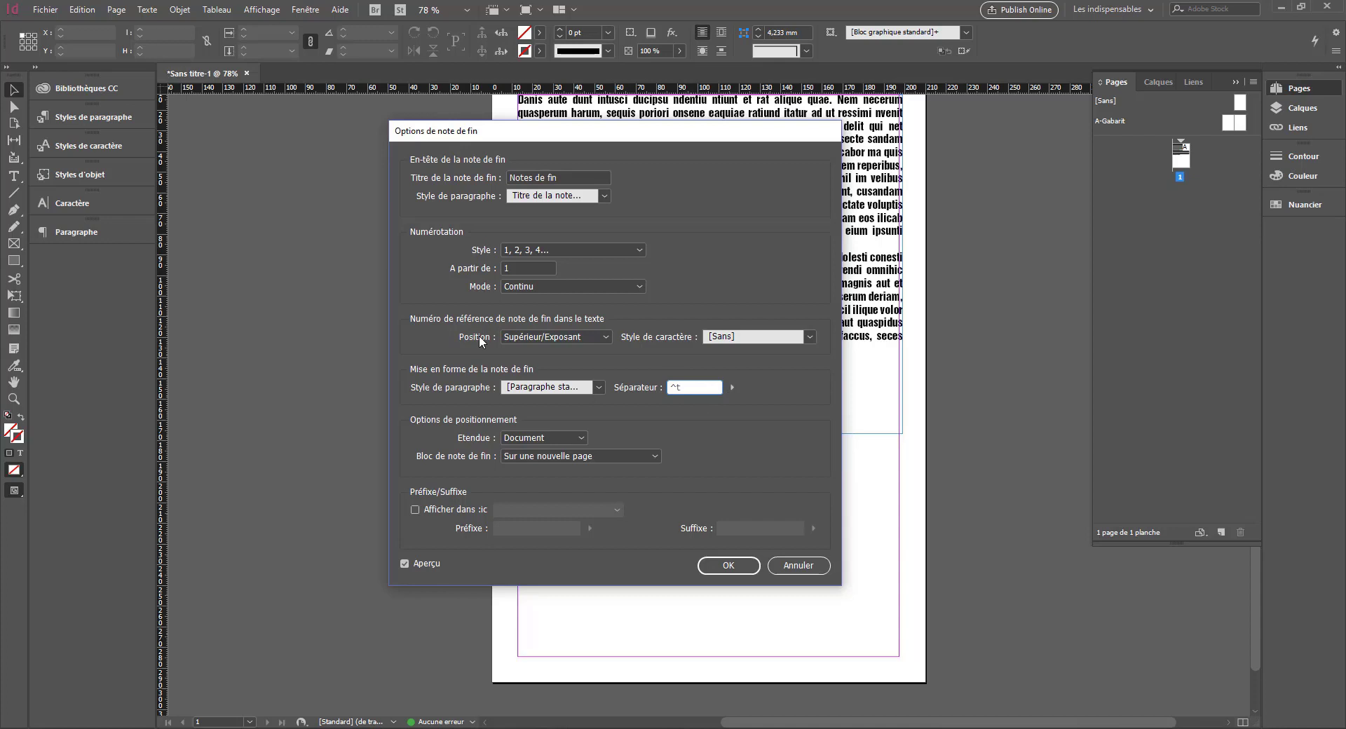
Step: Review the separator, scope and endnote frame choices, keeping ^t, Document and Sur une nouvelle page
{"action": "left_click", "coordinate": [731, 387]}
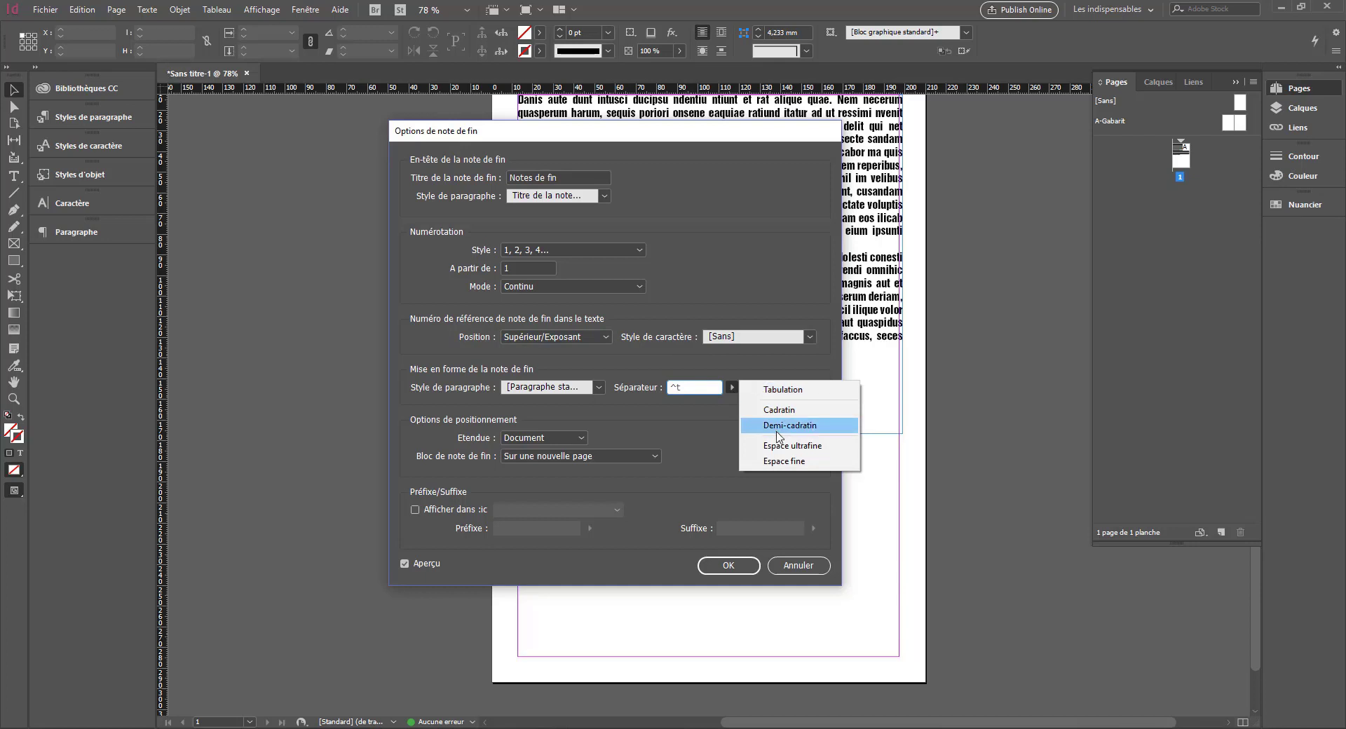
{"action": "left_click", "coordinate": [658, 434]}
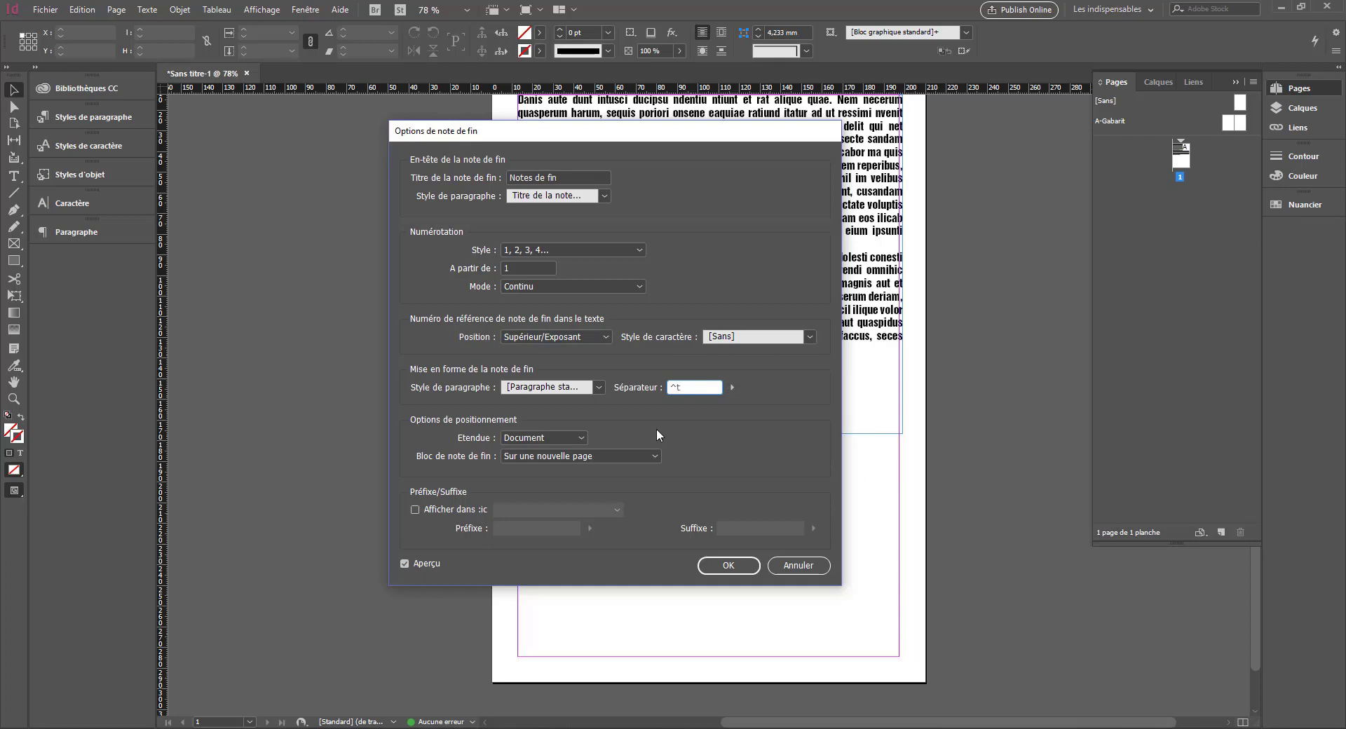
{"action": "left_click", "coordinate": [571, 438]}
{"action": "left_click", "coordinate": [571, 439]}
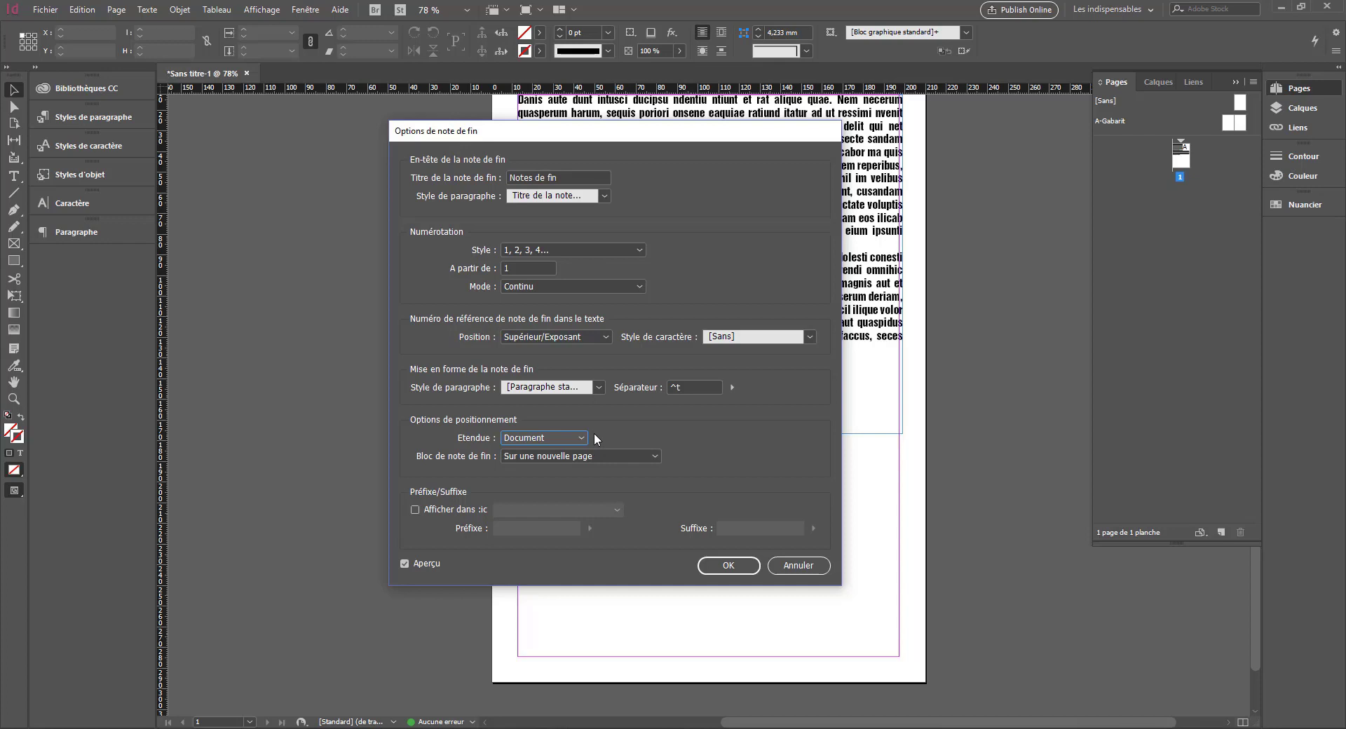
{"action": "left_click", "coordinate": [593, 438]}
{"action": "left_click", "coordinate": [529, 460]}
{"action": "left_click", "coordinate": [529, 439]}
{"action": "left_click", "coordinate": [539, 464]}
{"action": "left_click", "coordinate": [544, 457]}
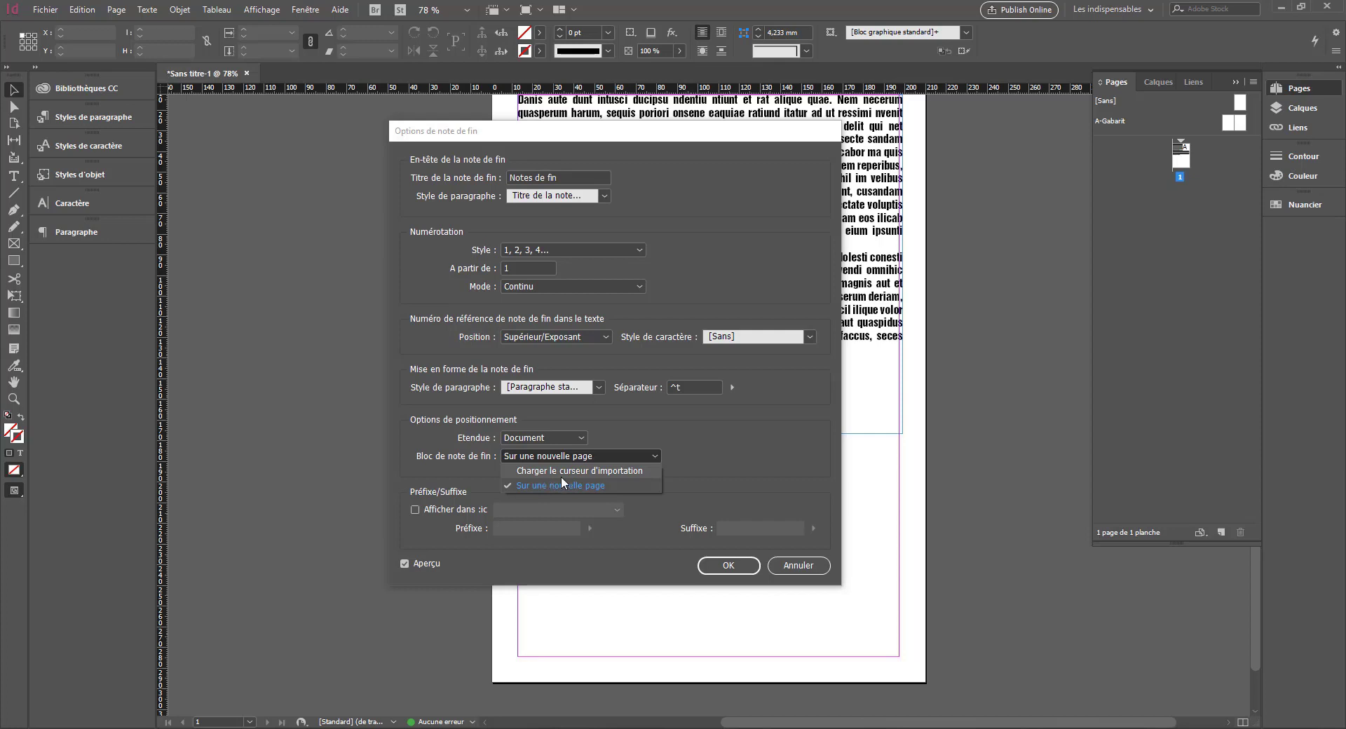
{"action": "left_click", "coordinate": [713, 473]}
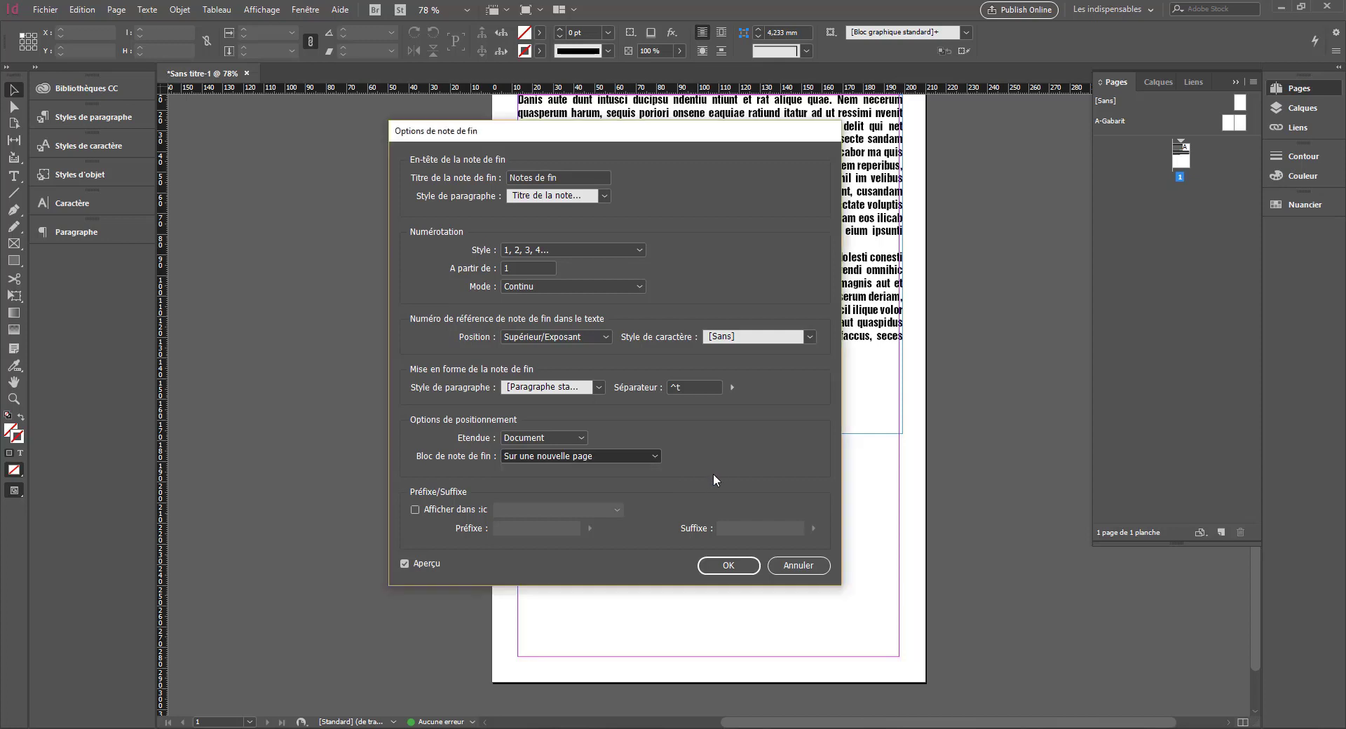
Step: Check the prefix/suffix display choices, leave the prefix/suffix display disabled and confirm the endnote options
{"action": "left_click", "coordinate": [417, 511]}
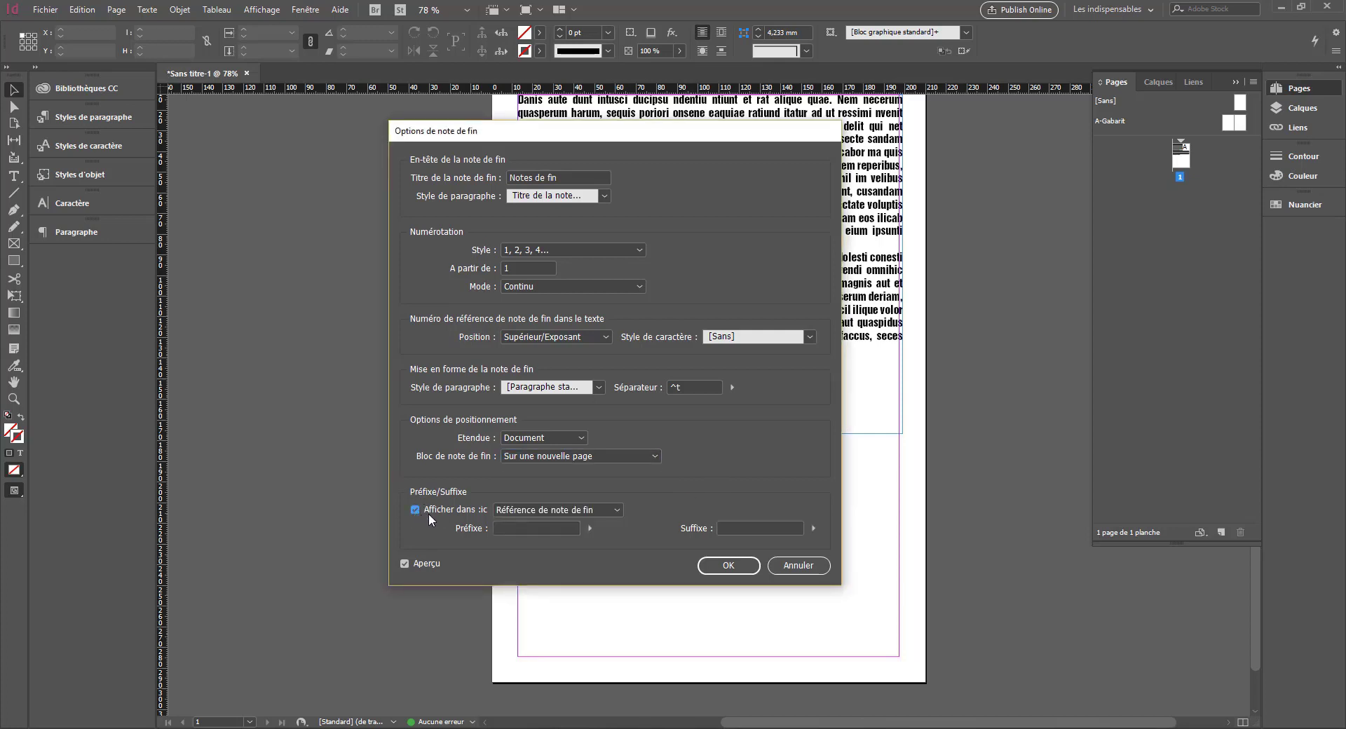
{"action": "left_click", "coordinate": [535, 510]}
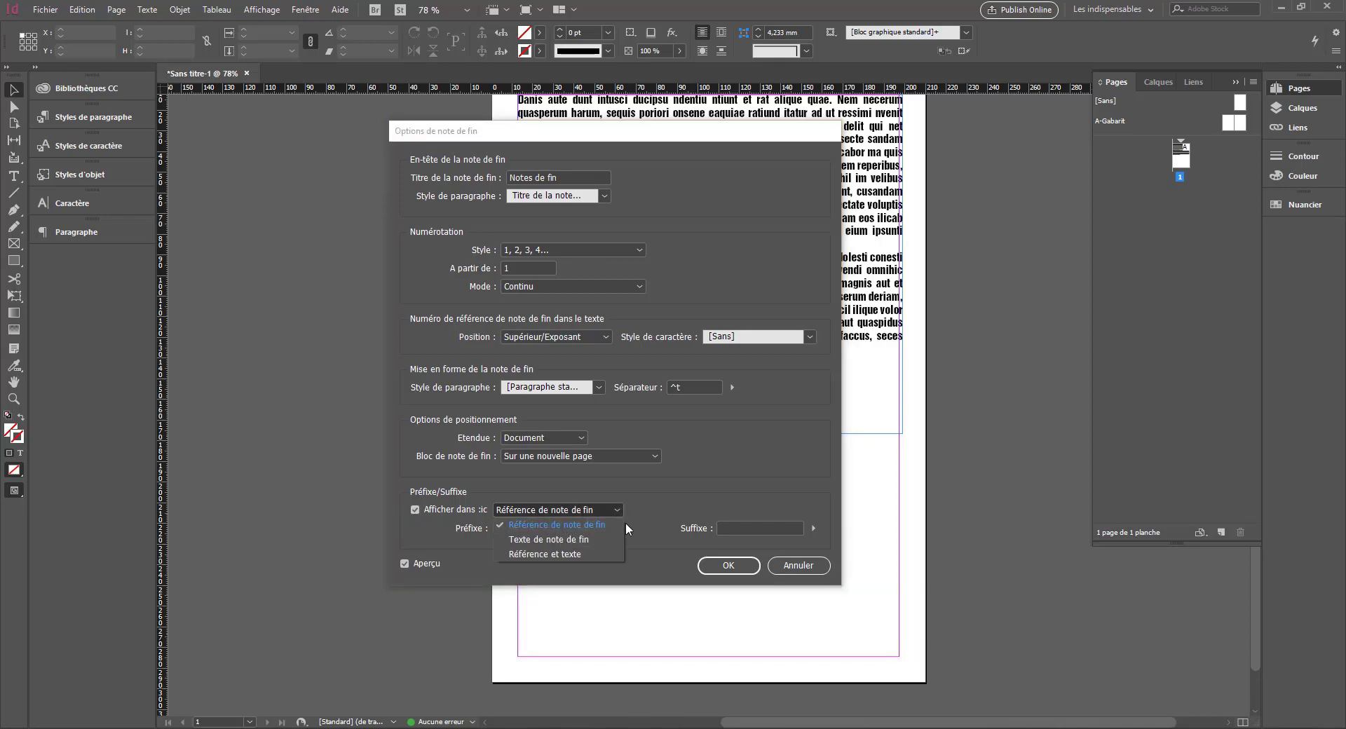
{"action": "left_click", "coordinate": [392, 511]}
{"action": "left_click", "coordinate": [414, 511]}
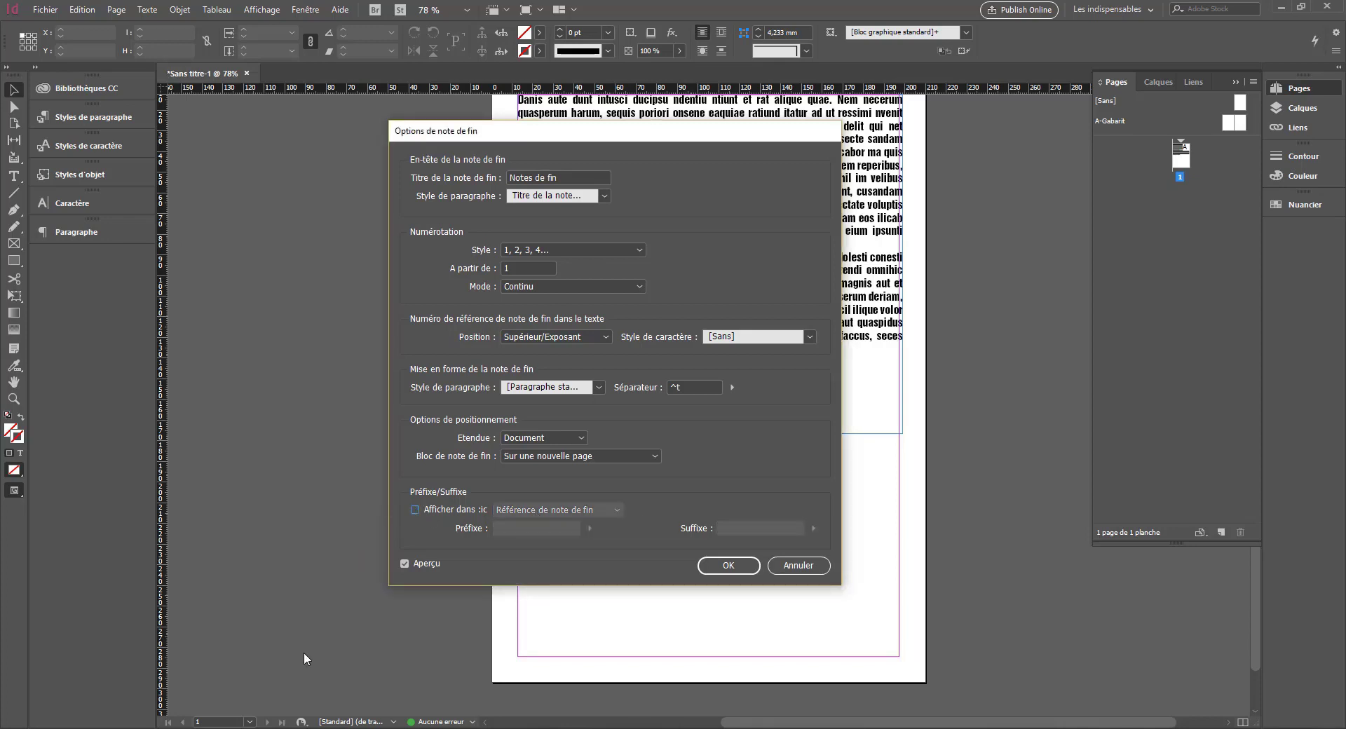
{"action": "key", "text": "Return"}
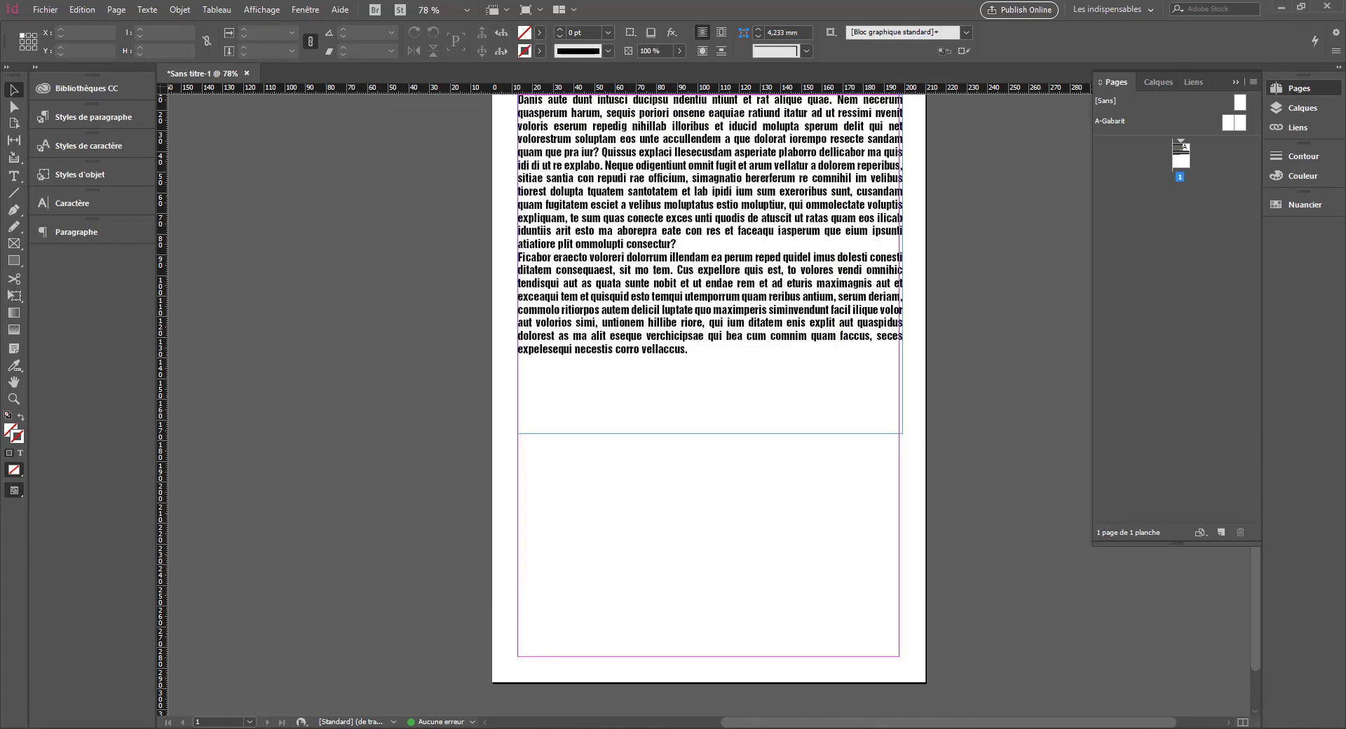
Step: Select the second paragraph of the placeholder text and insert an endnote for it
{"action": "left_click", "coordinate": [687, 339]}
{"action": "double_click", "coordinate": [709, 363]}
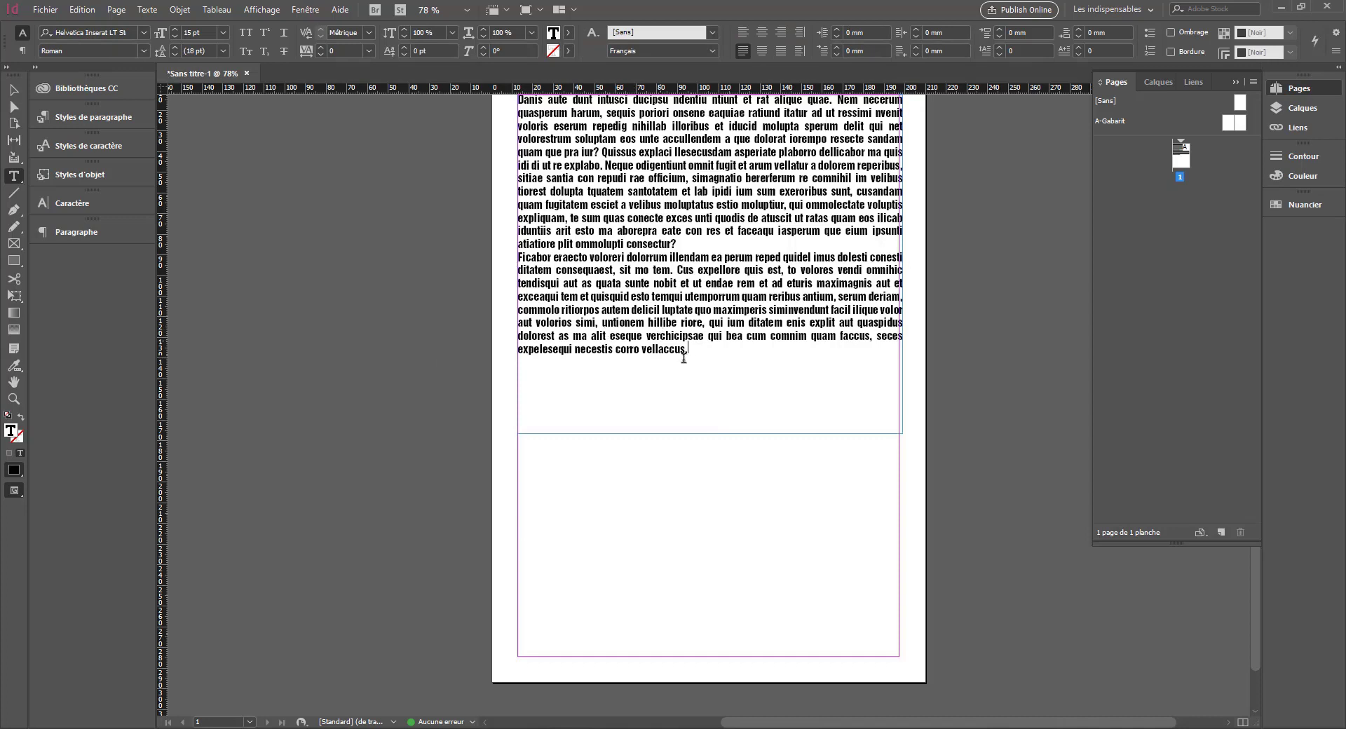
{"action": "left_click_drag", "start_coordinate": [685, 358], "coordinate": [518, 257]}
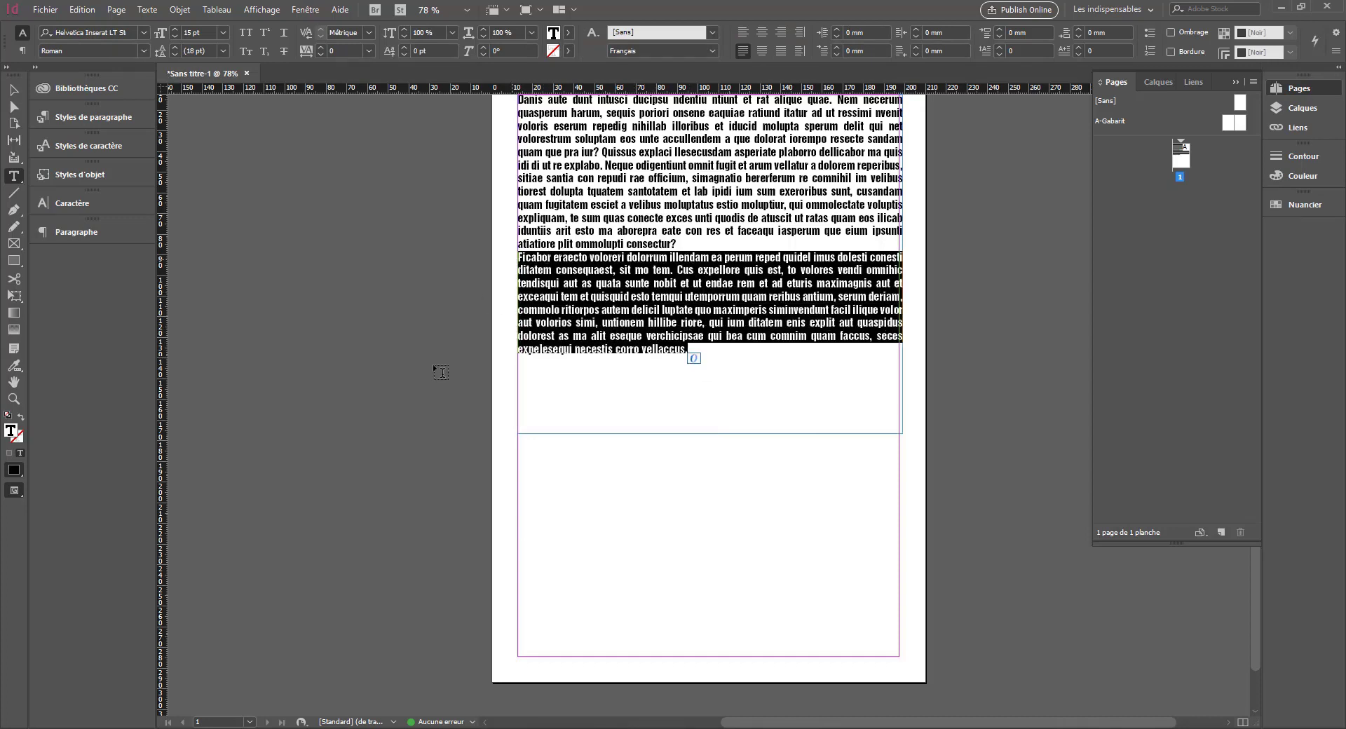
{"action": "scroll", "coordinate": [610, 310], "scroll_direction": "up", "scroll_amount": 2}
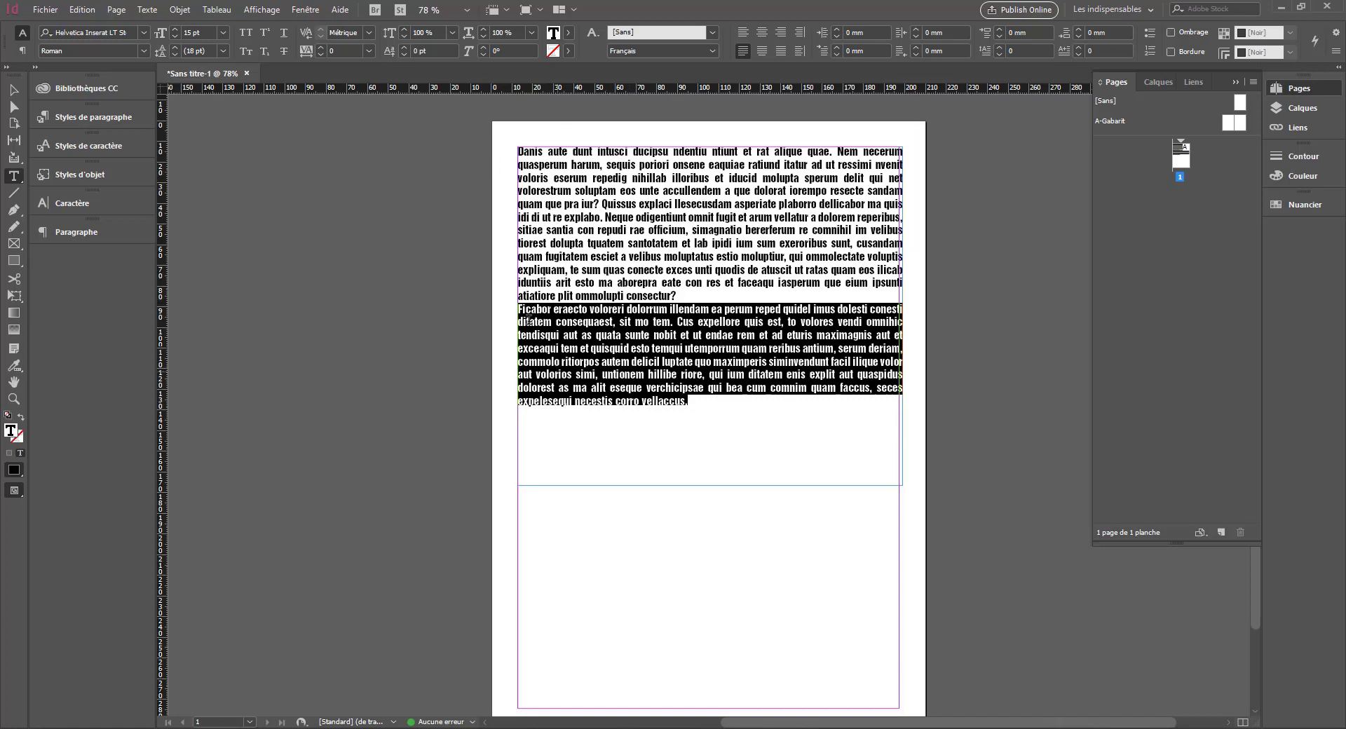
{"action": "left_click", "coordinate": [151, 10]}
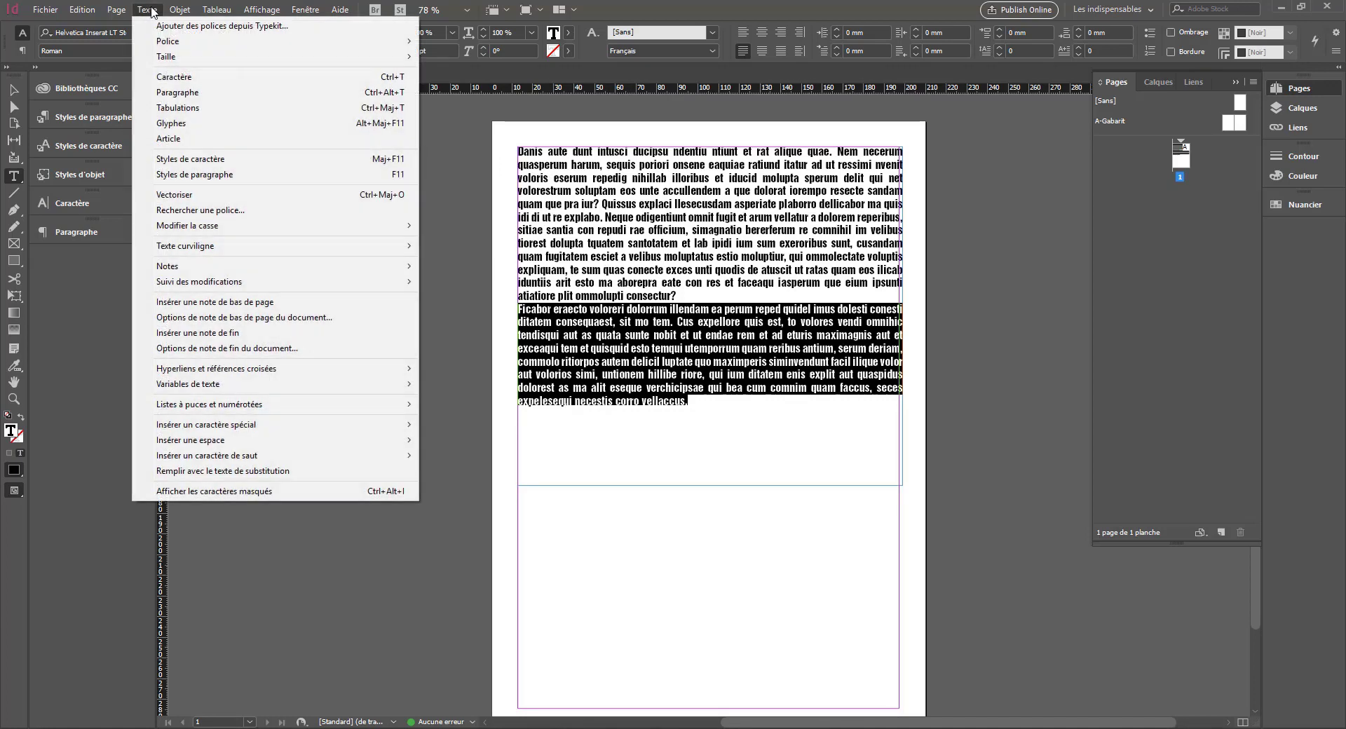
{"action": "left_click", "coordinate": [176, 335]}
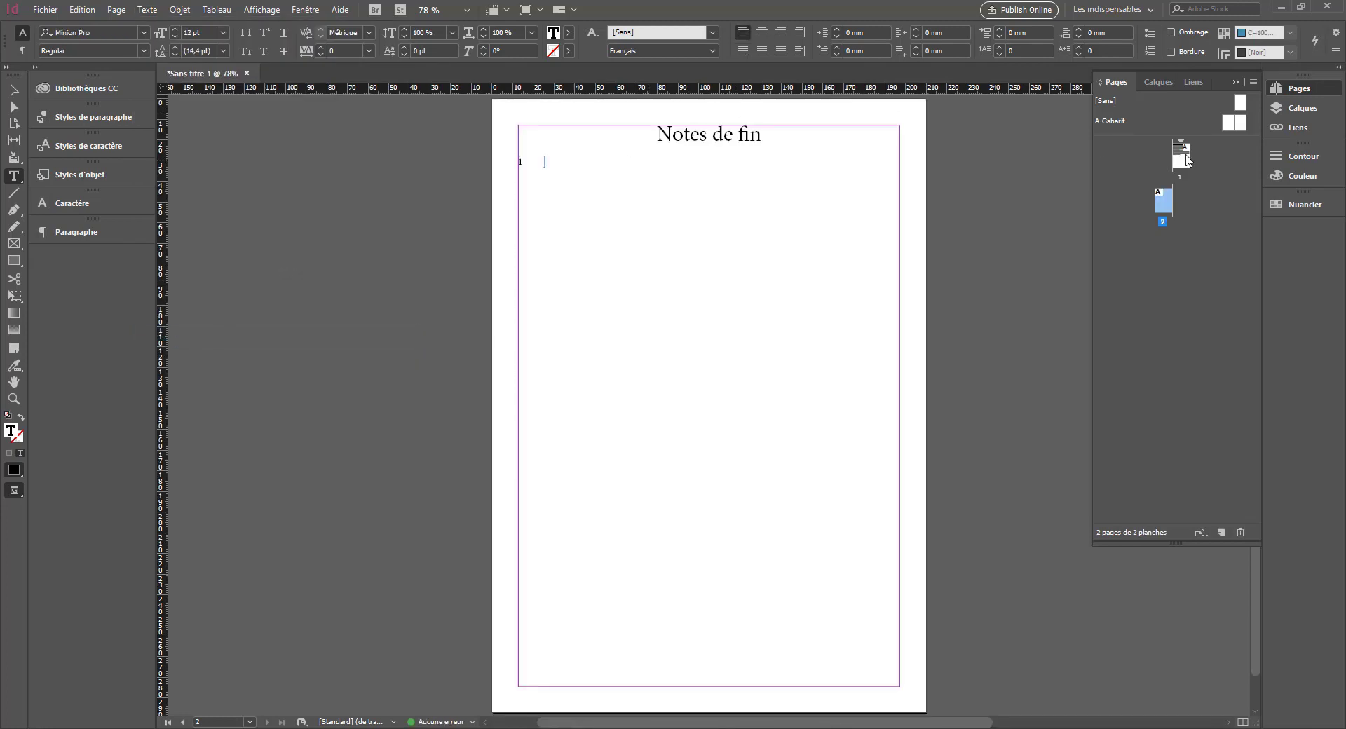
Step: Enter "joejzhfhh" as the text of endnote 1 on the endnote page
{"action": "left_click", "coordinate": [673, 137]}
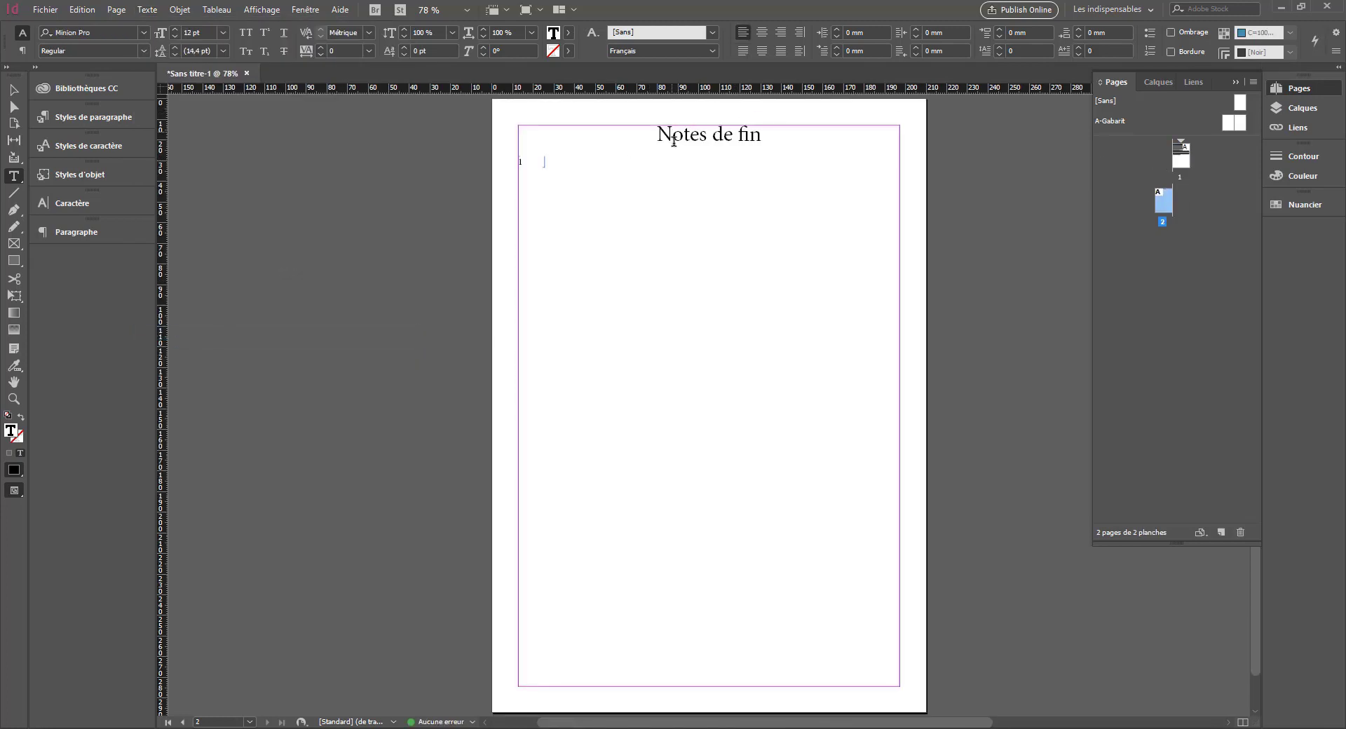
{"action": "left_click", "coordinate": [539, 166]}
{"action": "left_click_drag", "start_coordinate": [526, 159], "coordinate": [514, 162]}
{"action": "left_click", "coordinate": [525, 161]}
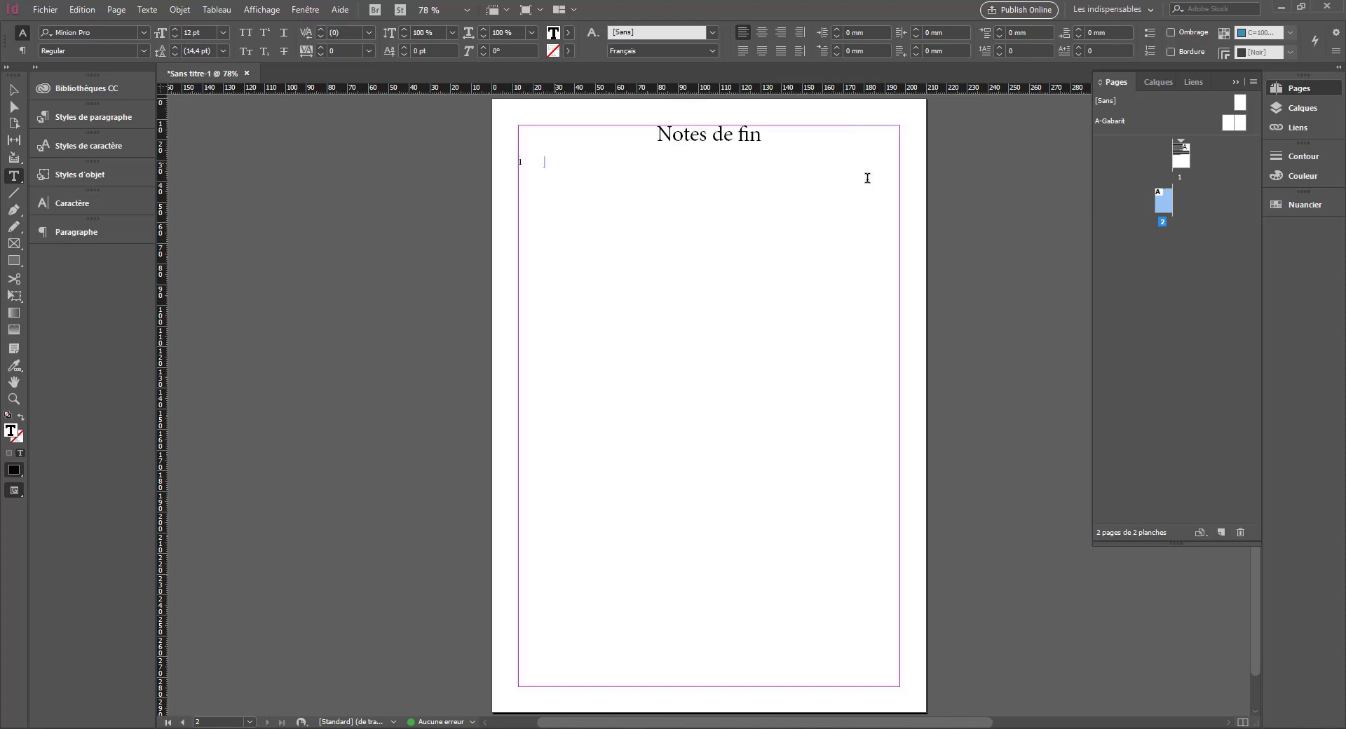
{"action": "left_click", "coordinate": [553, 162]}
{"action": "type", "text": "joejzhfhh"}
Step: In the endnote options, try the numbering styles "I, II, III, IV..." and "*, **, ***...", and return to "1, 2, 3, 4..."
{"action": "left_click", "coordinate": [148, 9]}
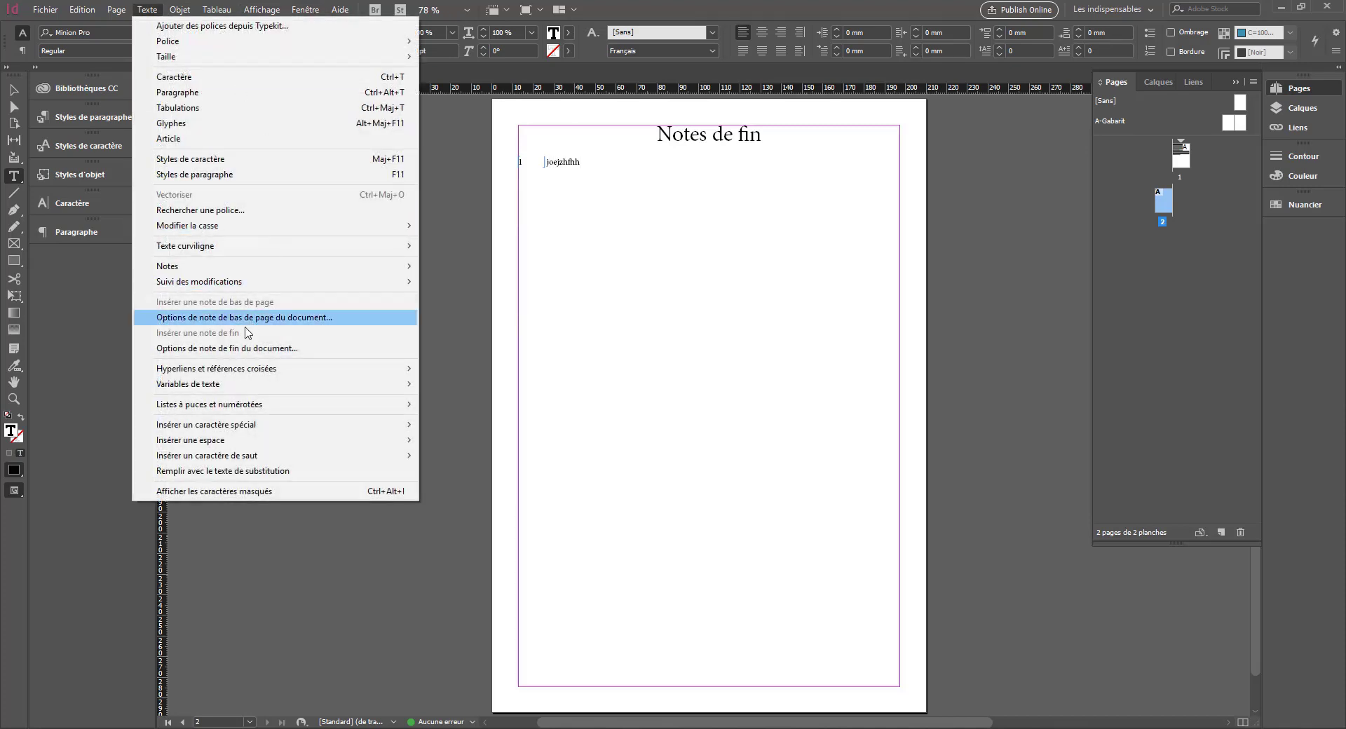
{"action": "left_click", "coordinate": [235, 348]}
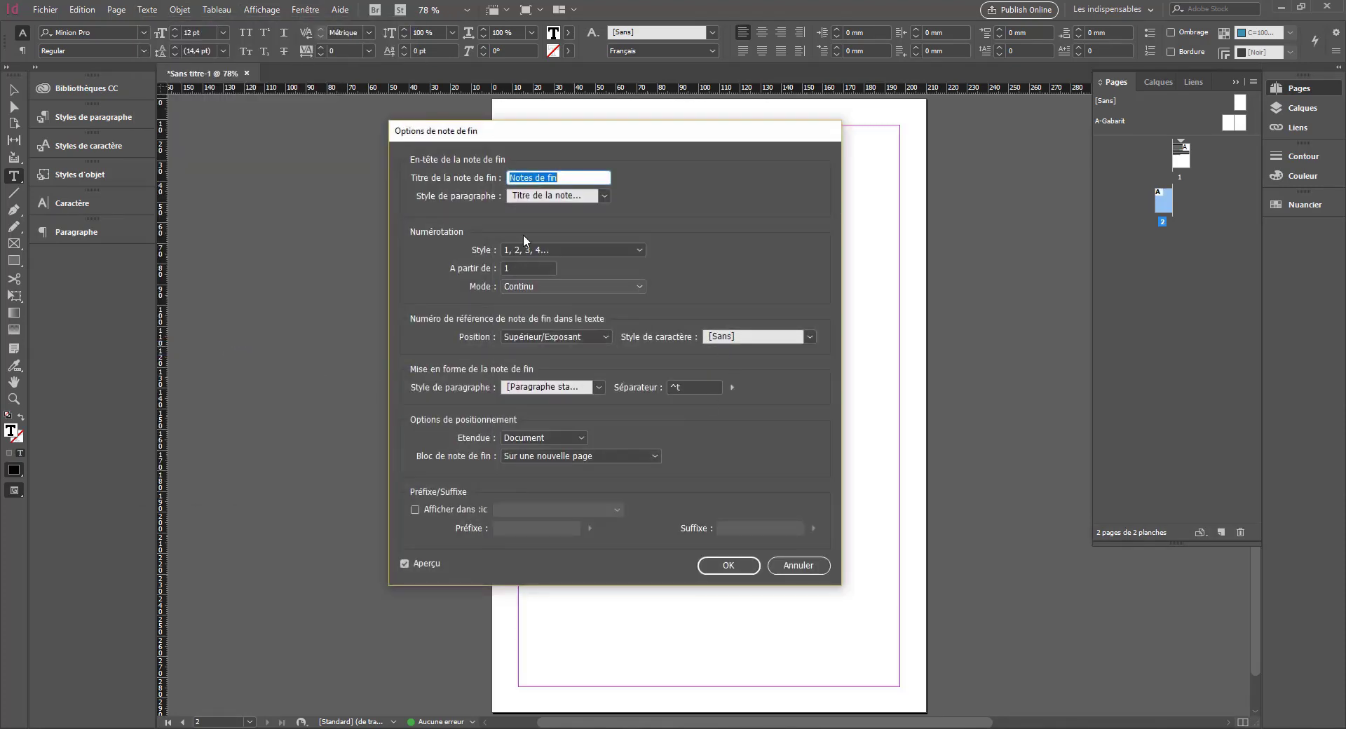
{"action": "left_click_drag", "start_coordinate": [538, 132], "coordinate": [918, 113]}
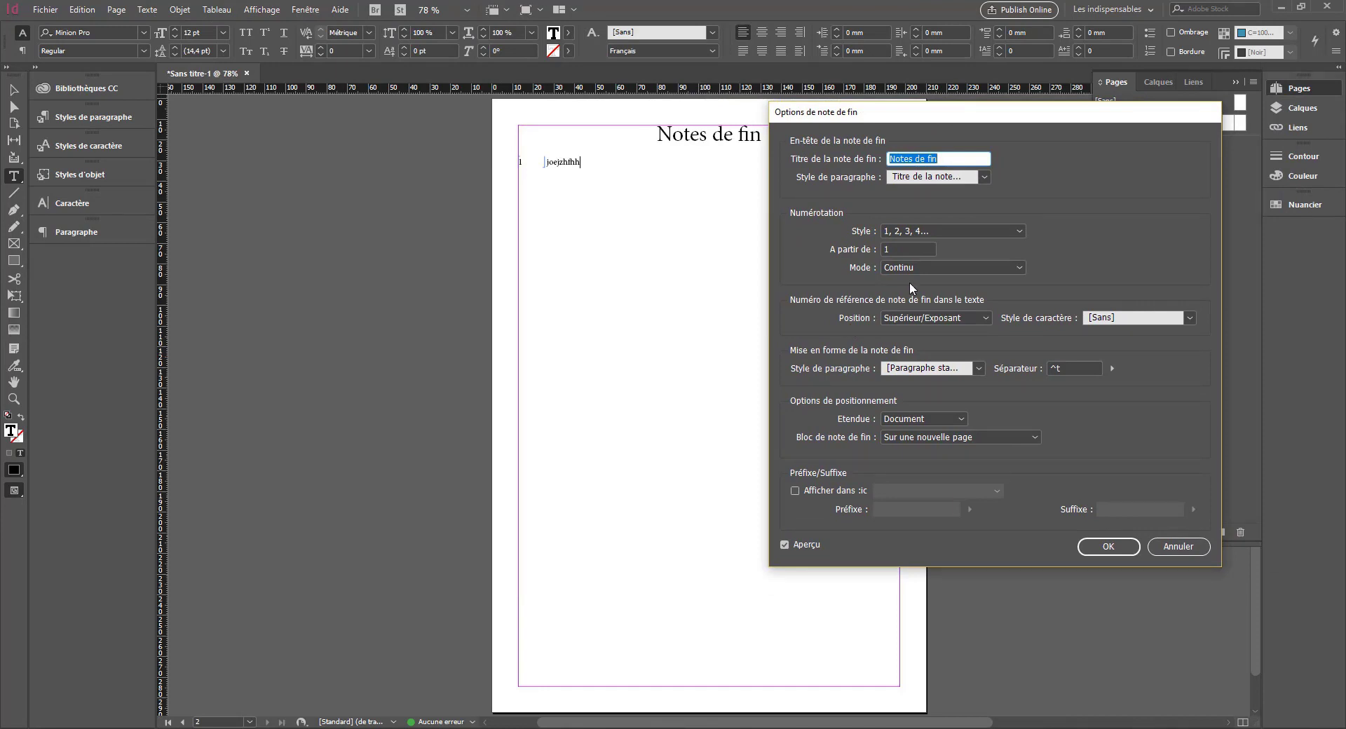
{"action": "left_click", "coordinate": [936, 231]}
{"action": "left_click", "coordinate": [923, 352]}
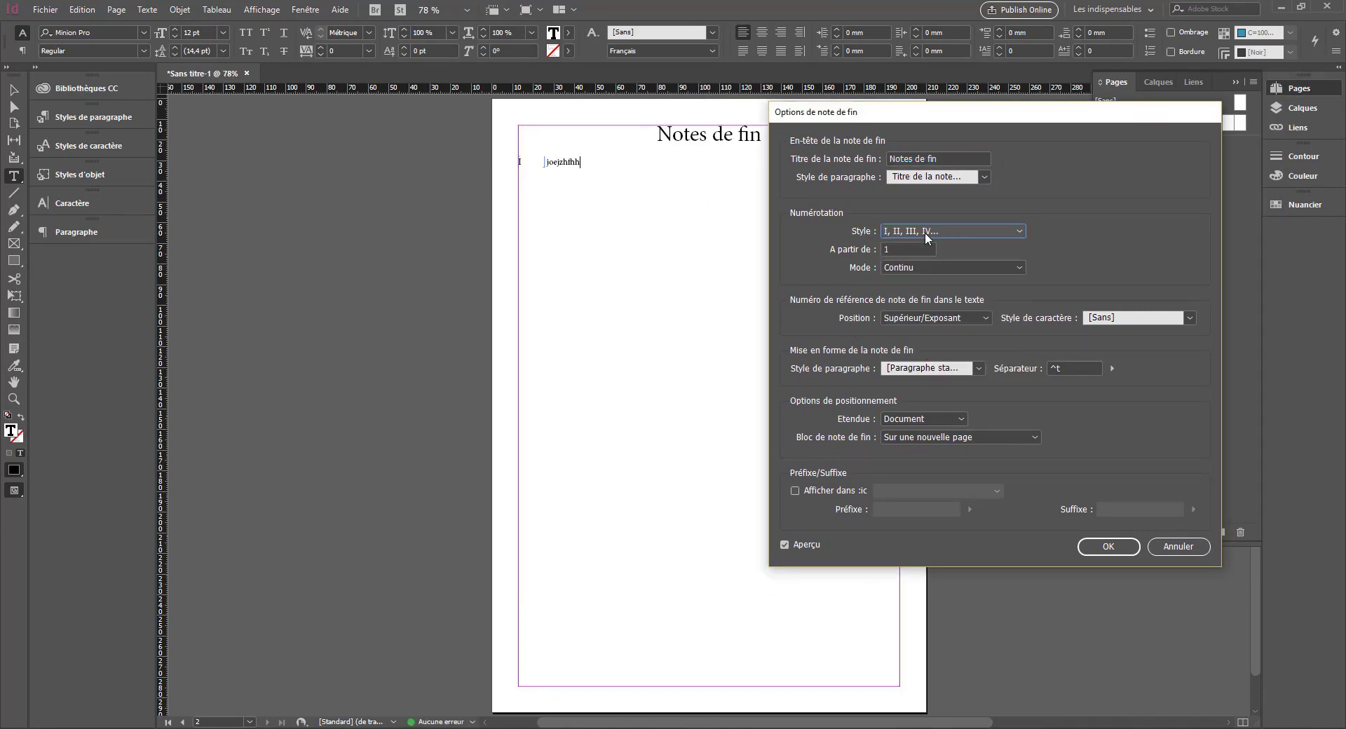
{"action": "left_click", "coordinate": [966, 230]}
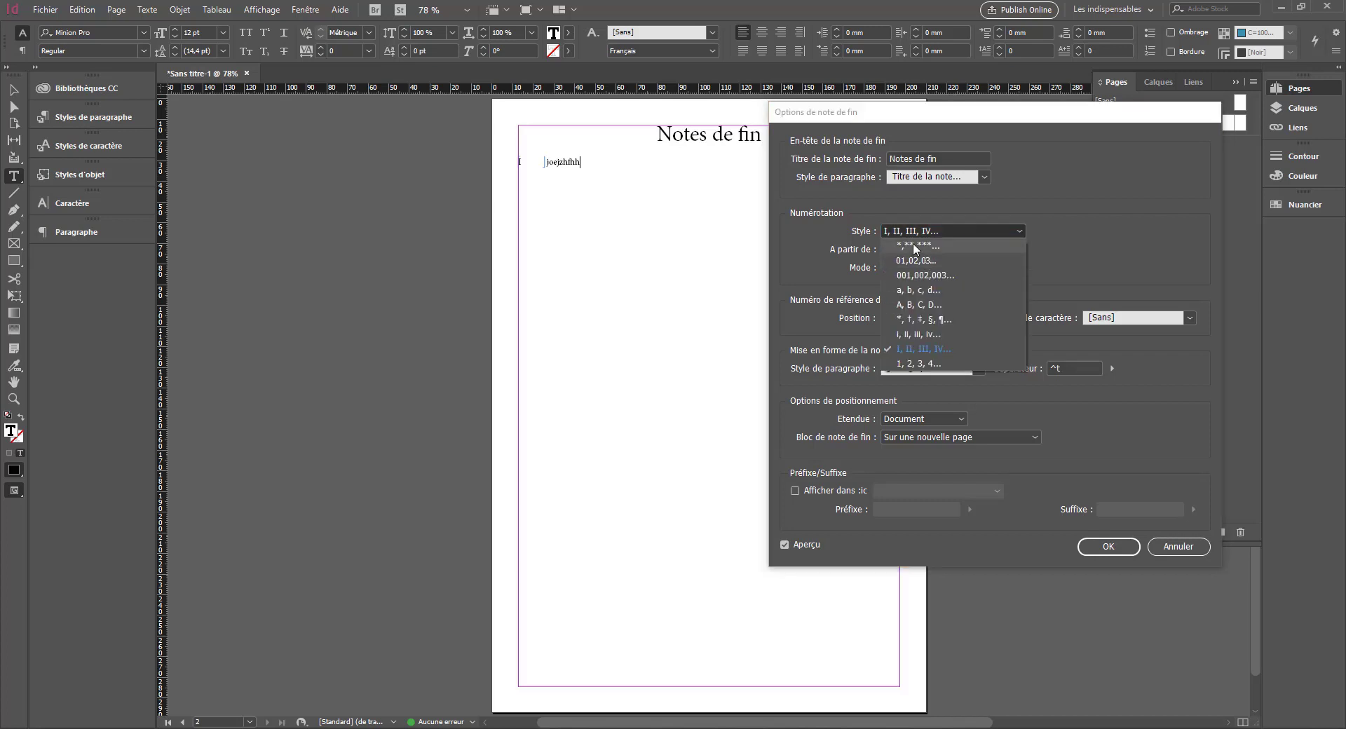
{"action": "left_click", "coordinate": [913, 243]}
{"action": "left_click", "coordinate": [920, 230]}
{"action": "left_click", "coordinate": [919, 364]}
Step: Try the Inférieur/Indice position for the endnote reference number, return to Supérieur/Exposant and cancel the endnote options
{"action": "left_click", "coordinate": [921, 322]}
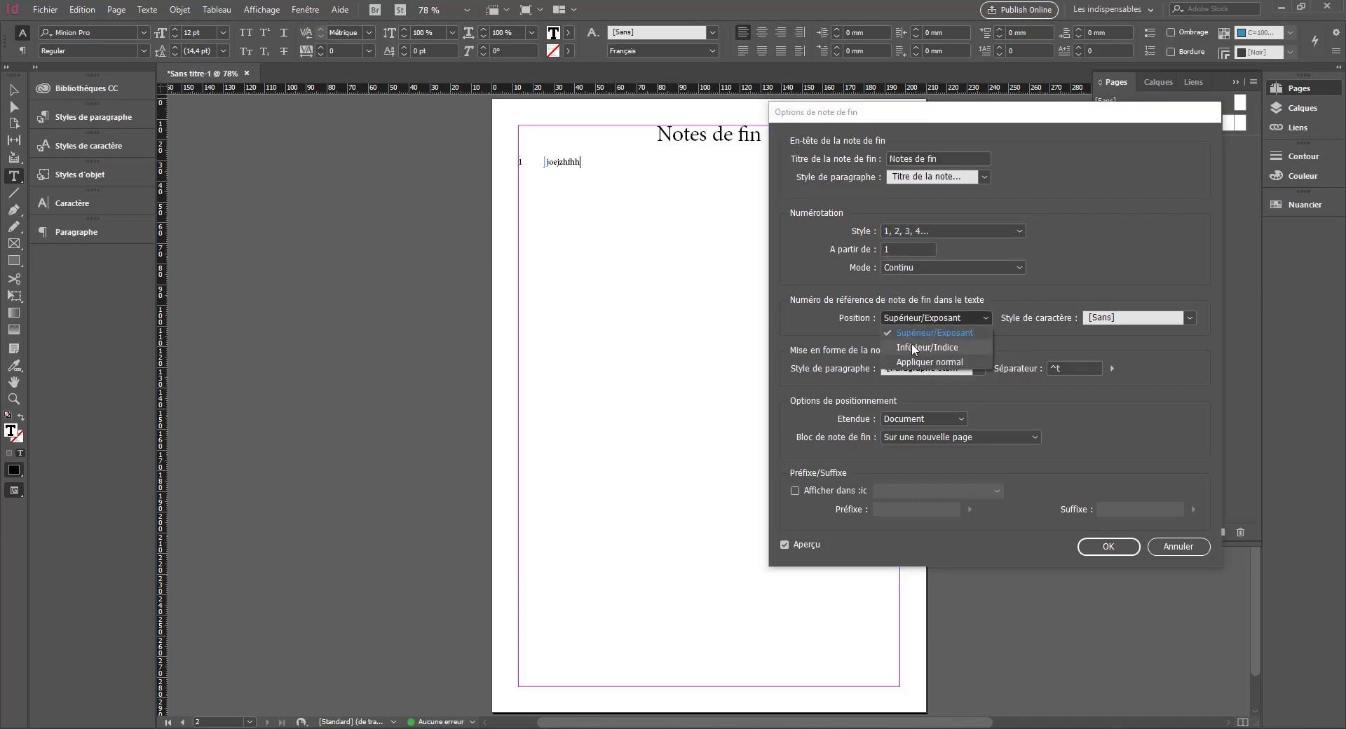
{"action": "left_click", "coordinate": [911, 338]}
{"action": "left_click", "coordinate": [918, 319]}
{"action": "left_click", "coordinate": [568, 257]}
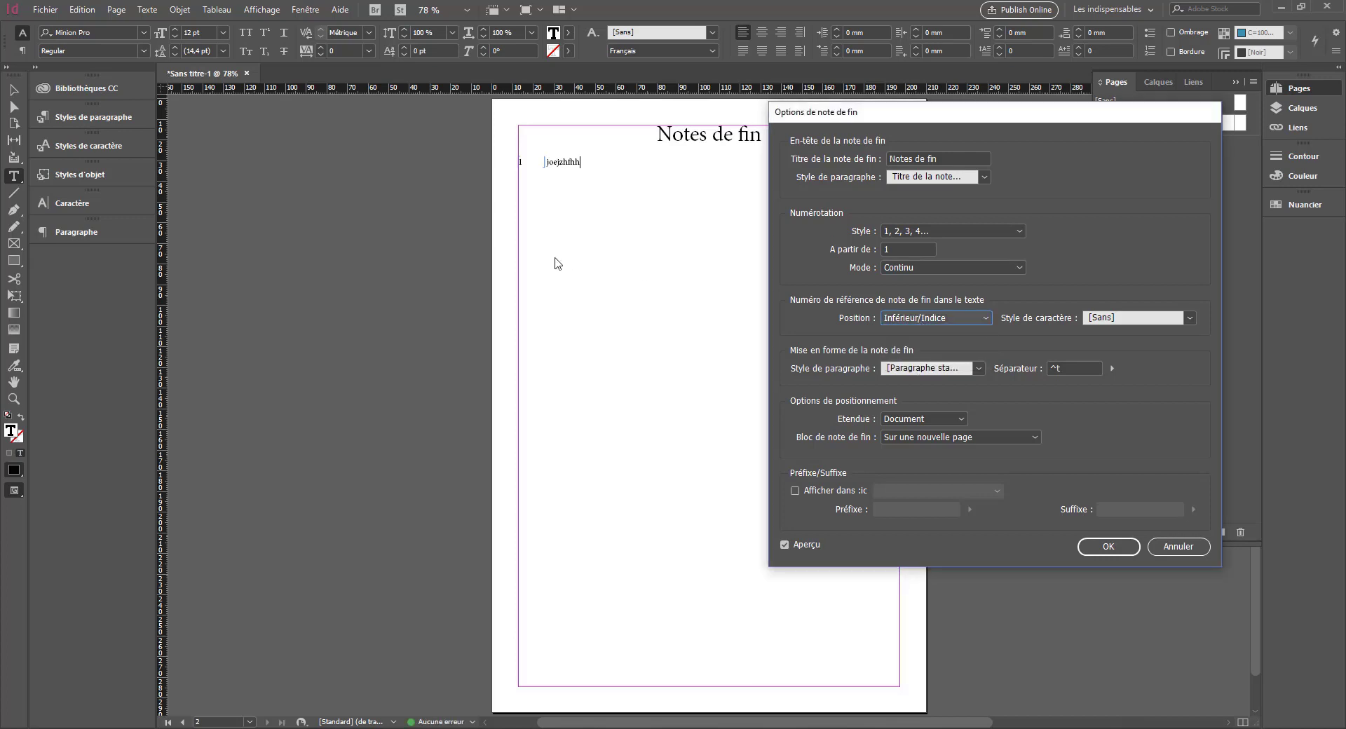
{"action": "left_click", "coordinate": [559, 256]}
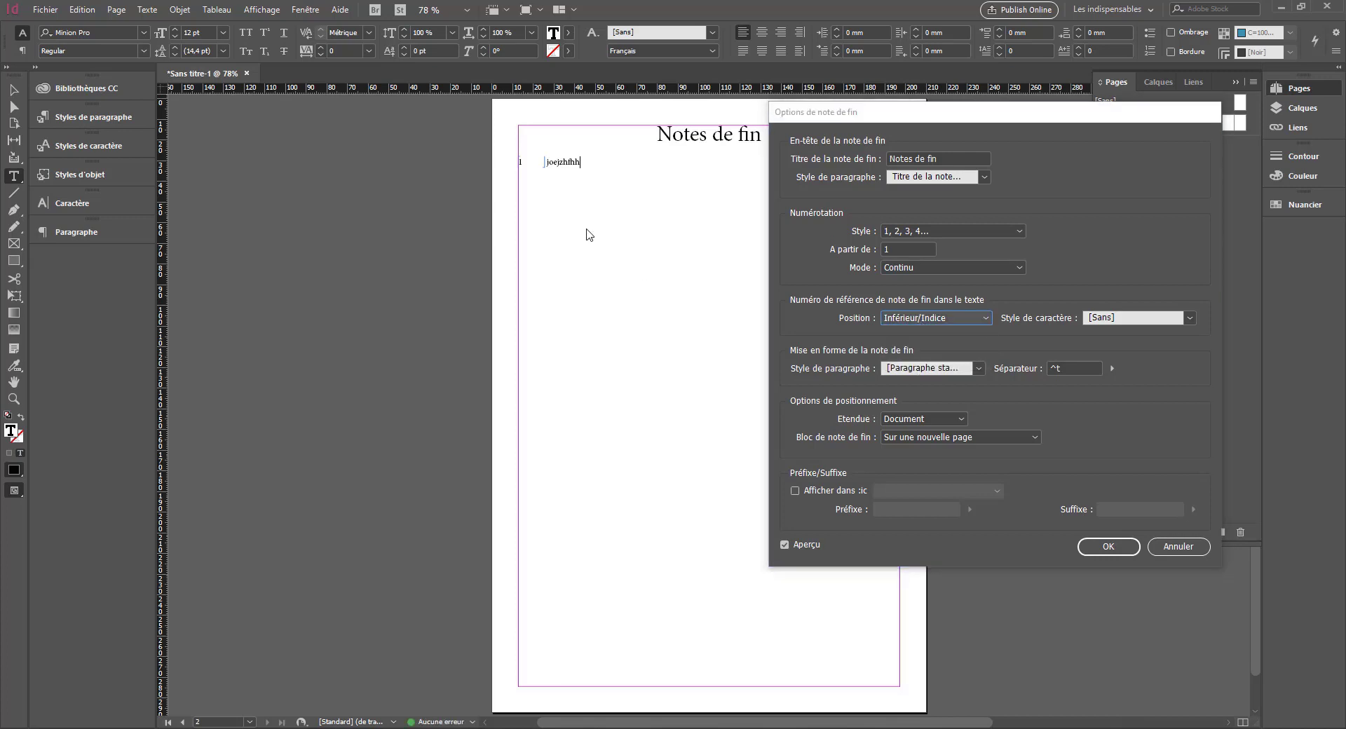
{"action": "left_click", "coordinate": [933, 319]}
{"action": "left_click", "coordinate": [924, 331]}
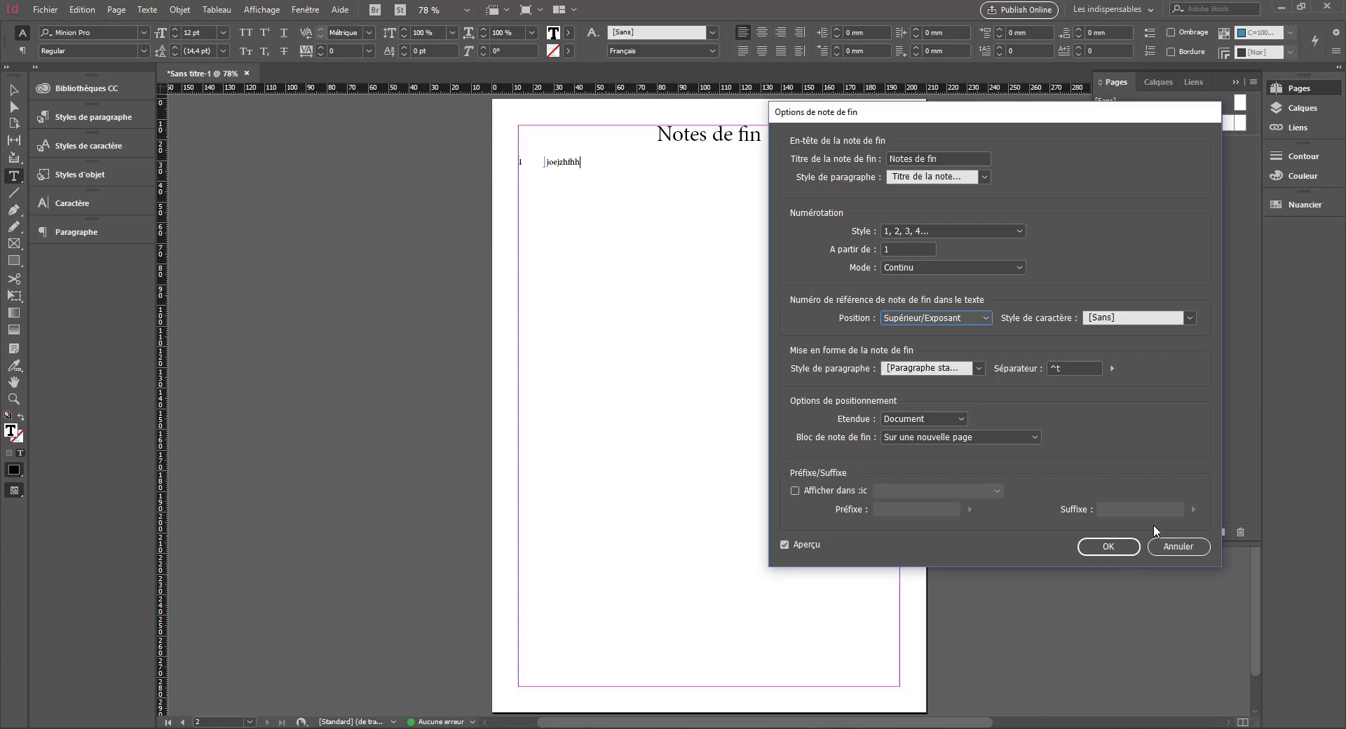
{"action": "left_click", "coordinate": [1181, 547]}
Step: Go to page 1 and preview the Inférieur/Indice position for the endnote reference number in the text
{"action": "double_click", "coordinate": [1185, 171]}
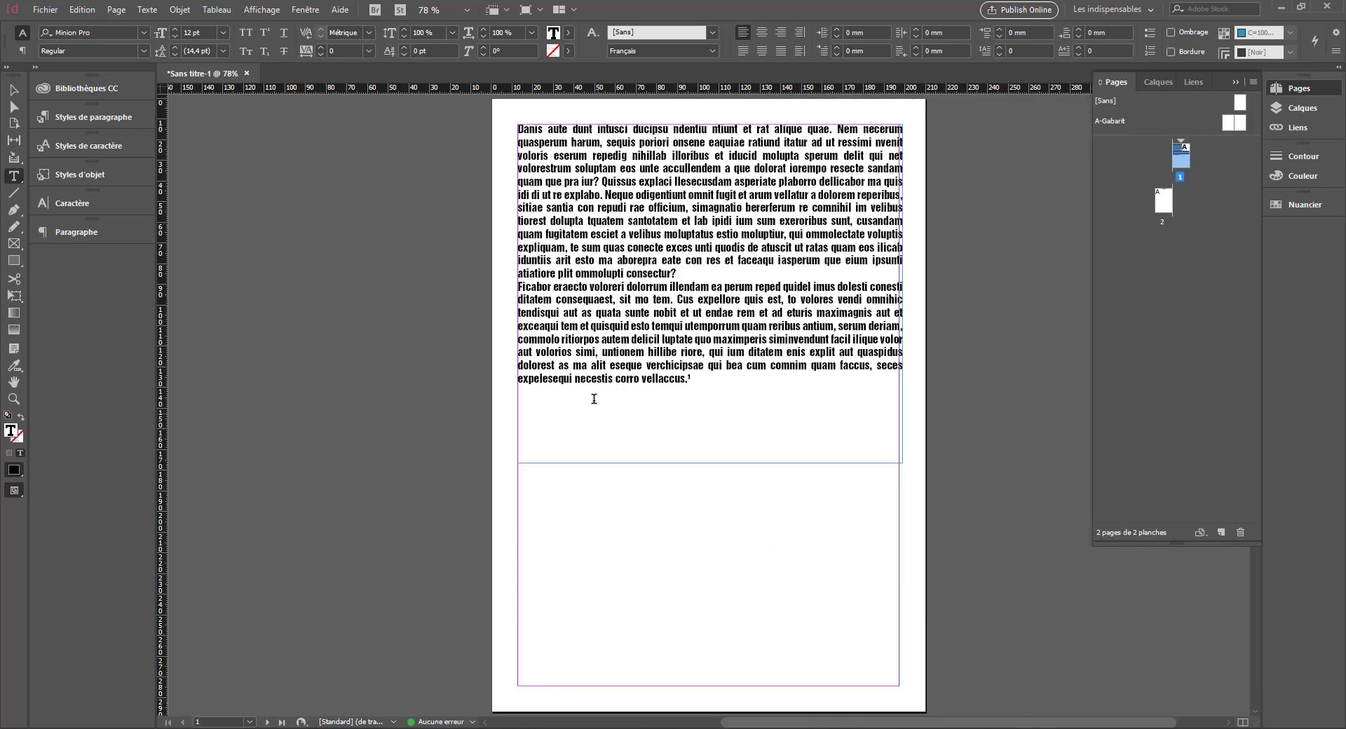
{"action": "left_click", "coordinate": [360, 216]}
{"action": "left_click", "coordinate": [155, 9]}
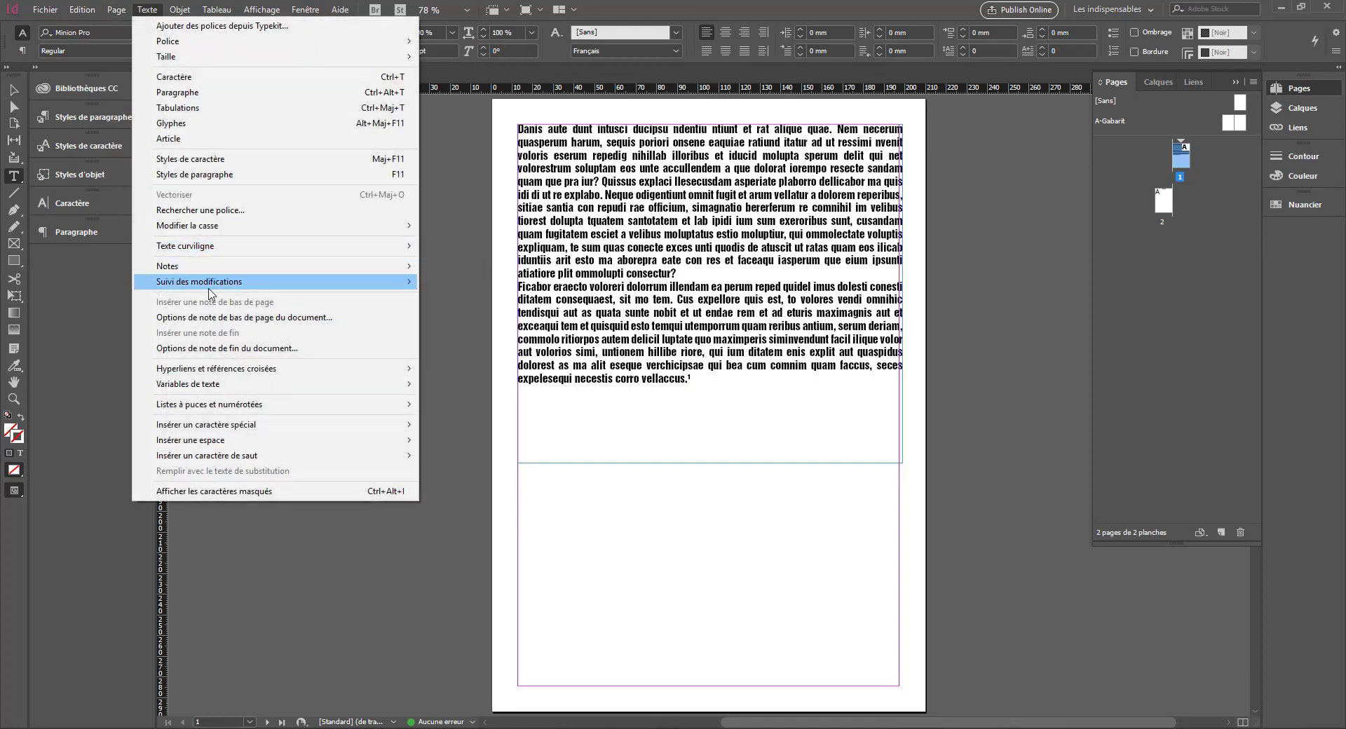
{"action": "left_click", "coordinate": [232, 348]}
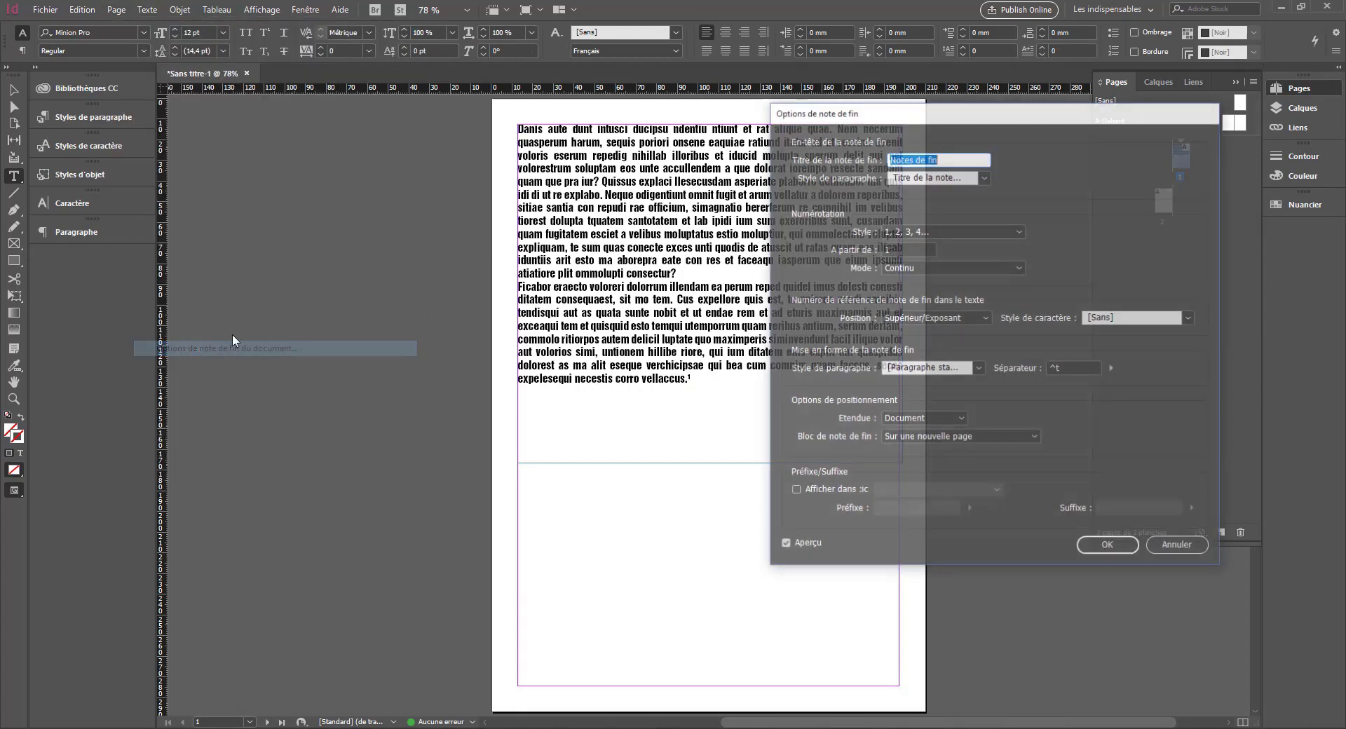
{"action": "left_click", "coordinate": [911, 317]}
{"action": "left_click", "coordinate": [918, 348]}
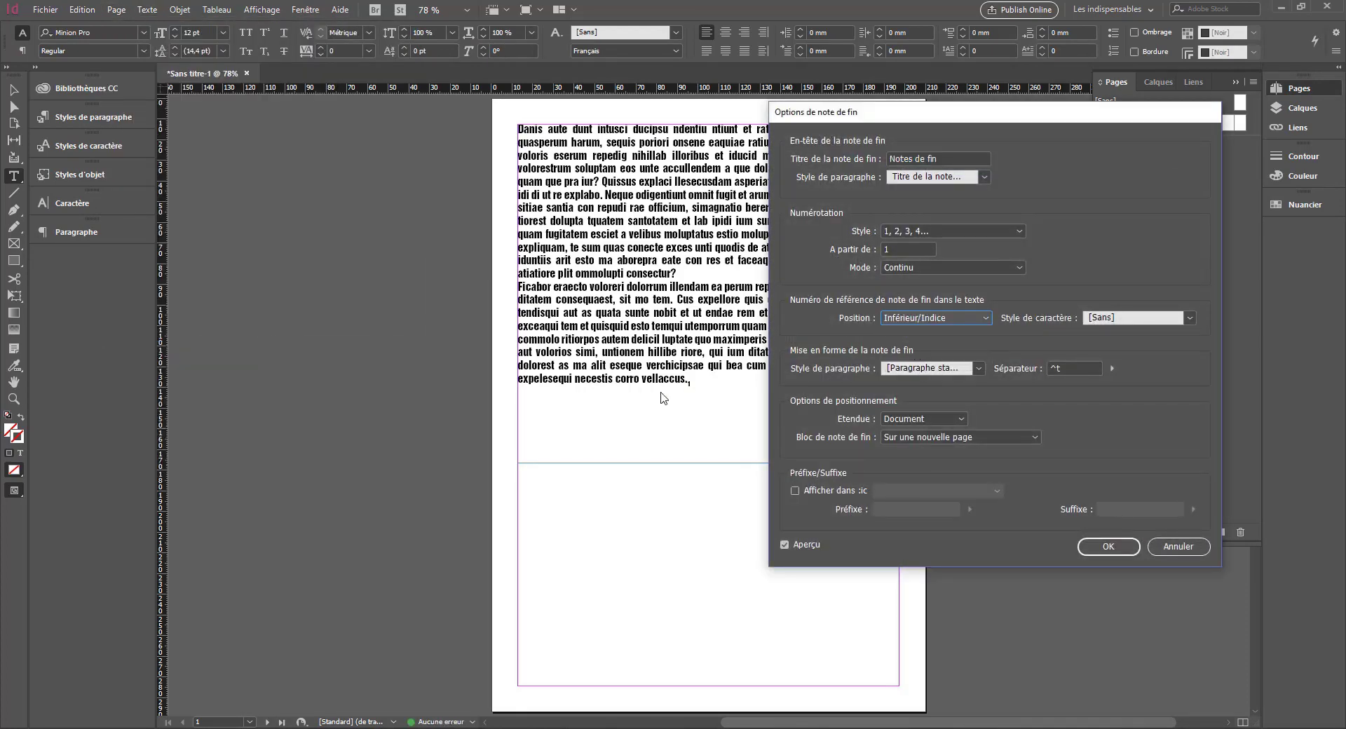
Step: Preview the Appliquer normal position for the reference number, set it back to Supérieur/Exposant and confirm the endnote options
{"action": "left_click", "coordinate": [910, 370]}
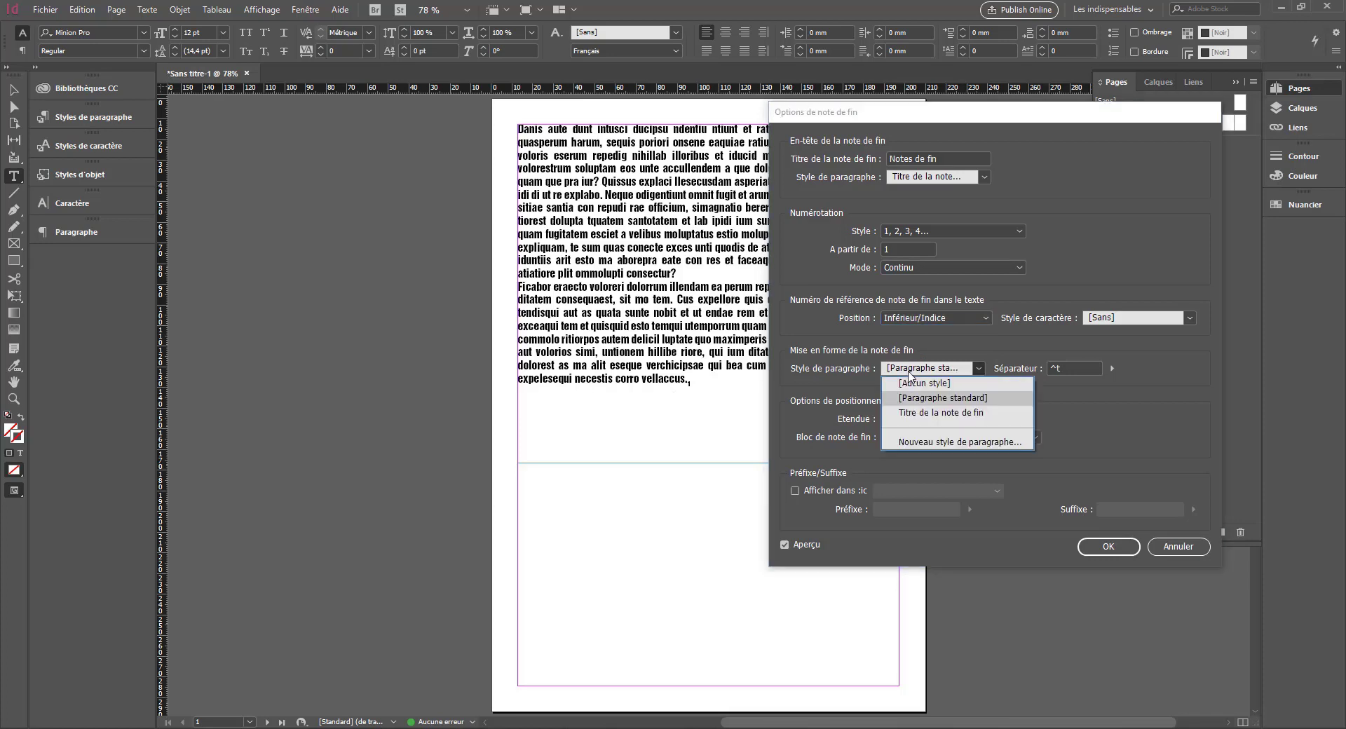
{"action": "left_click", "coordinate": [911, 319]}
{"action": "left_click", "coordinate": [912, 319]}
{"action": "left_click", "coordinate": [924, 363]}
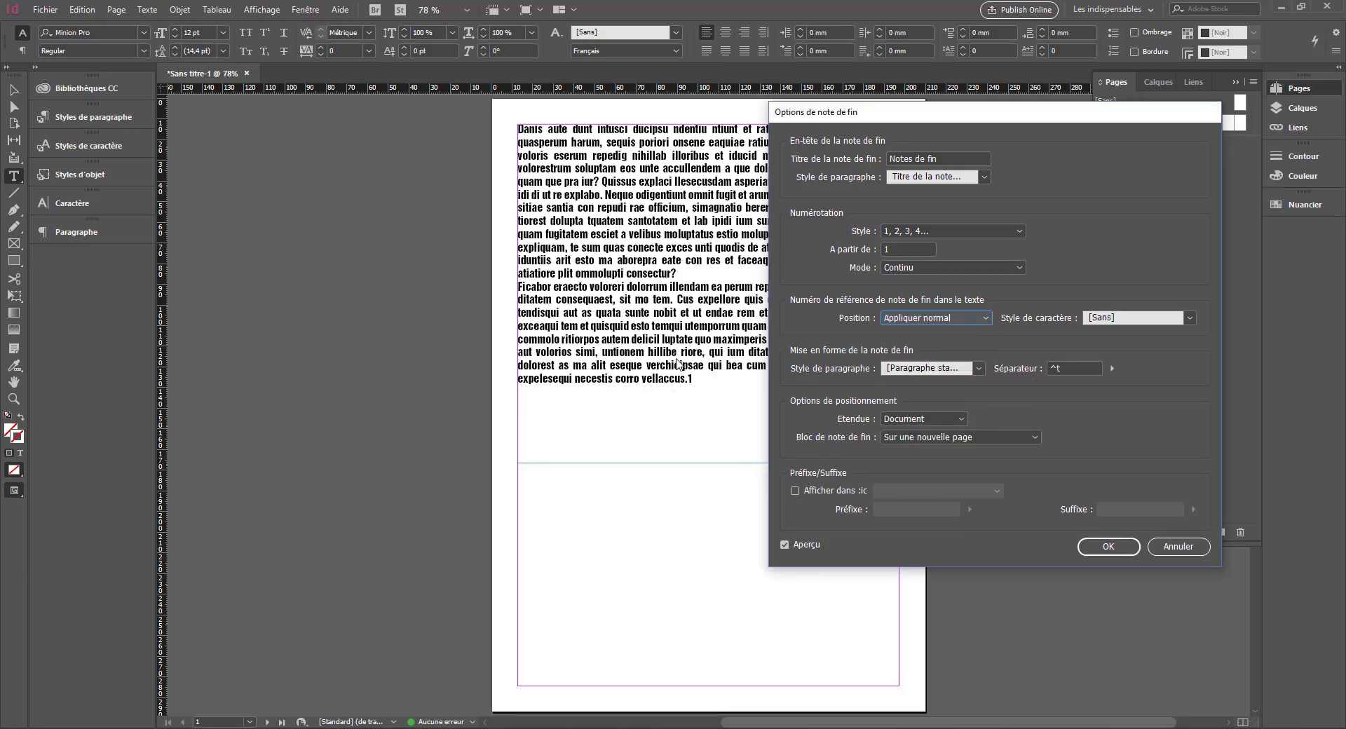
{"action": "left_click", "coordinate": [926, 322]}
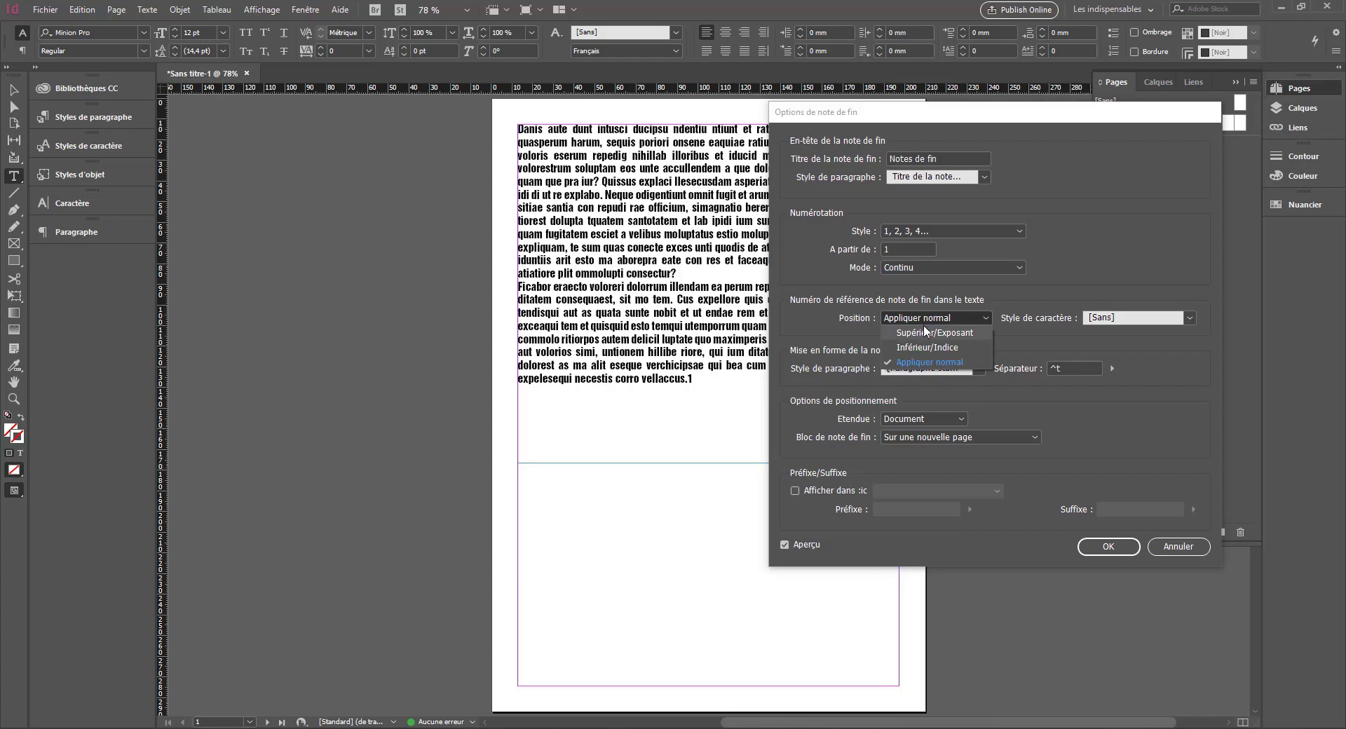
{"action": "left_click", "coordinate": [927, 333]}
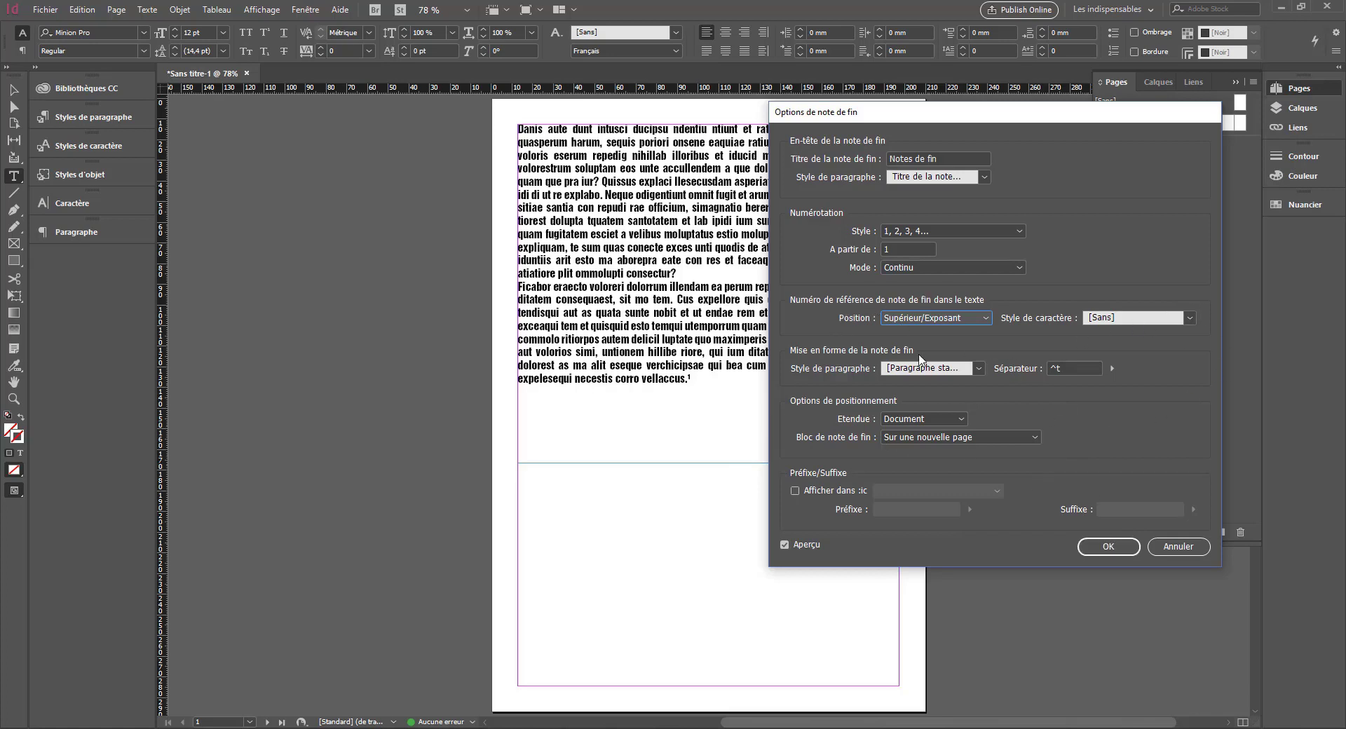
{"action": "left_click", "coordinate": [1111, 548]}
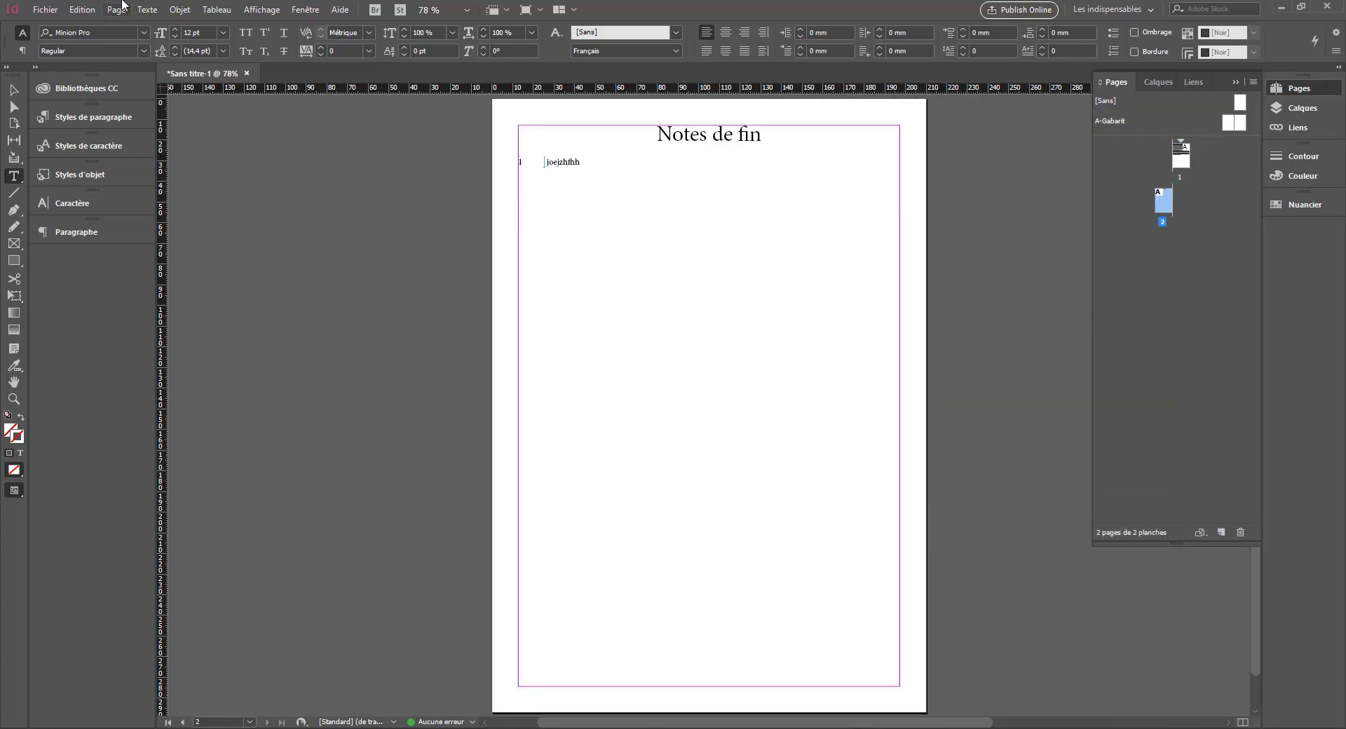
Step: In the document's endnote options, try adding a Cadratin and an Espace ultrafine to the separator in the endnote formatting
{"action": "left_click", "coordinate": [148, 10]}
{"action": "left_click", "coordinate": [175, 348]}
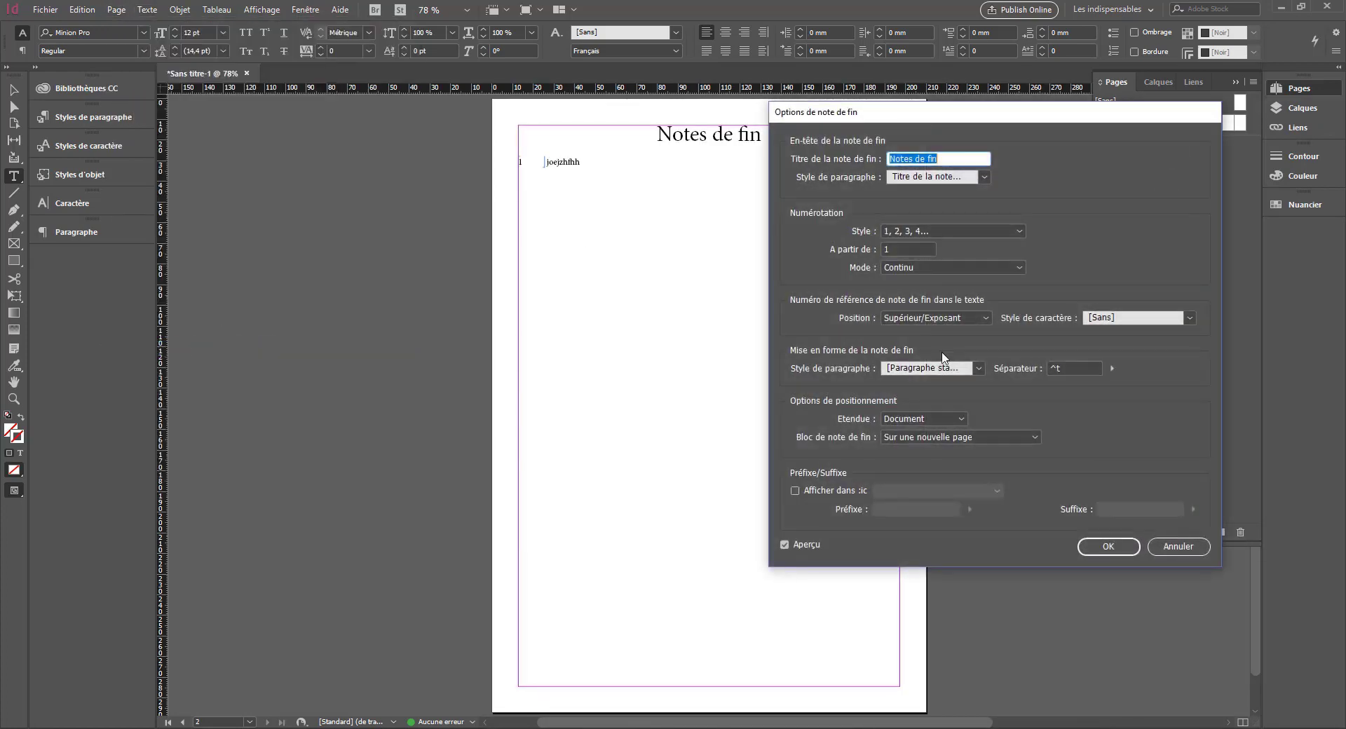
{"action": "left_click", "coordinate": [1111, 368]}
{"action": "left_click", "coordinate": [1136, 385]}
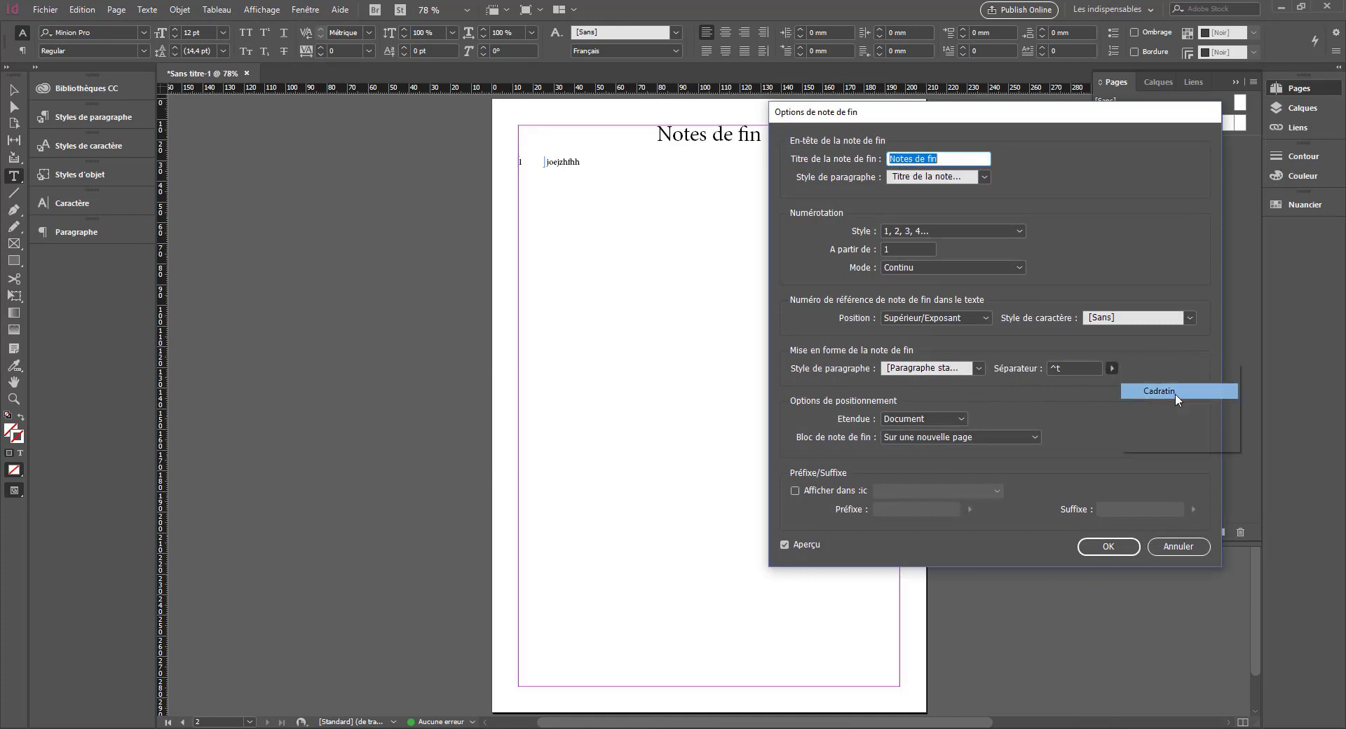
{"action": "left_click", "coordinate": [1112, 368]}
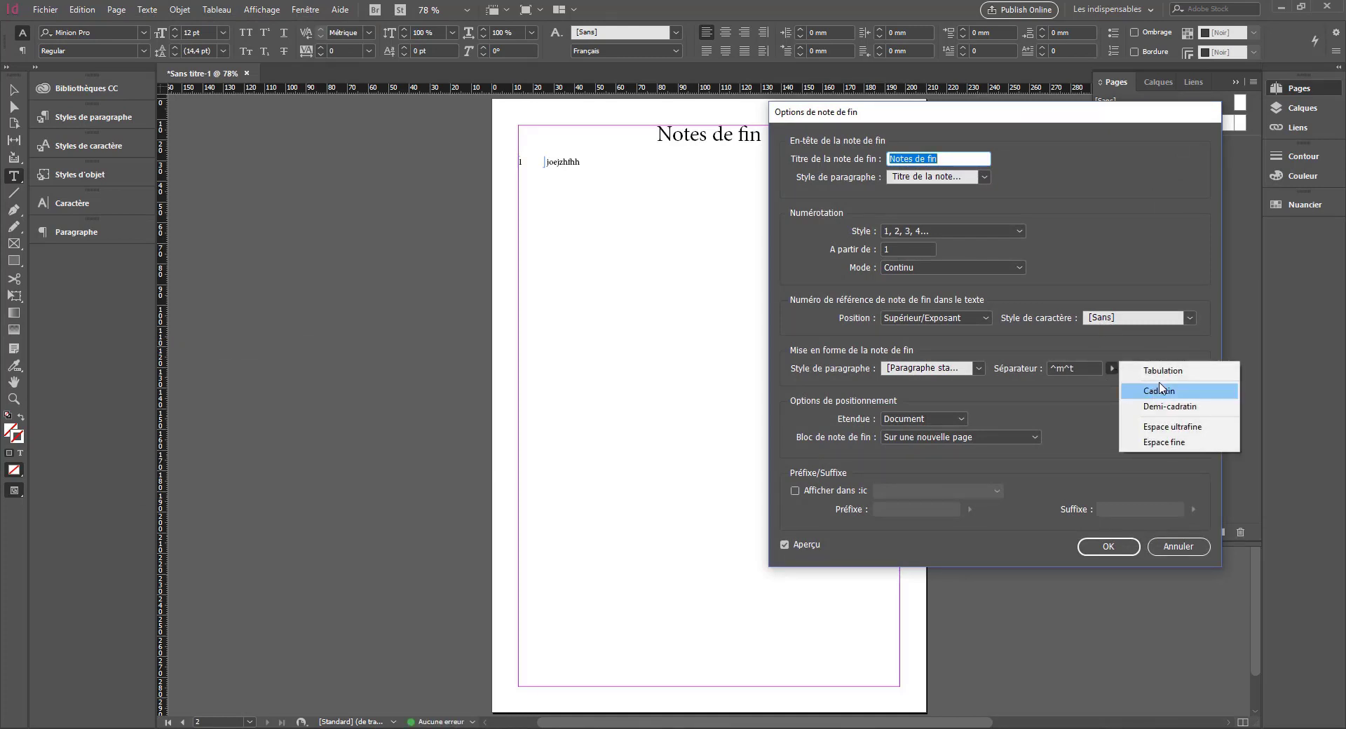
{"action": "left_click", "coordinate": [1167, 427]}
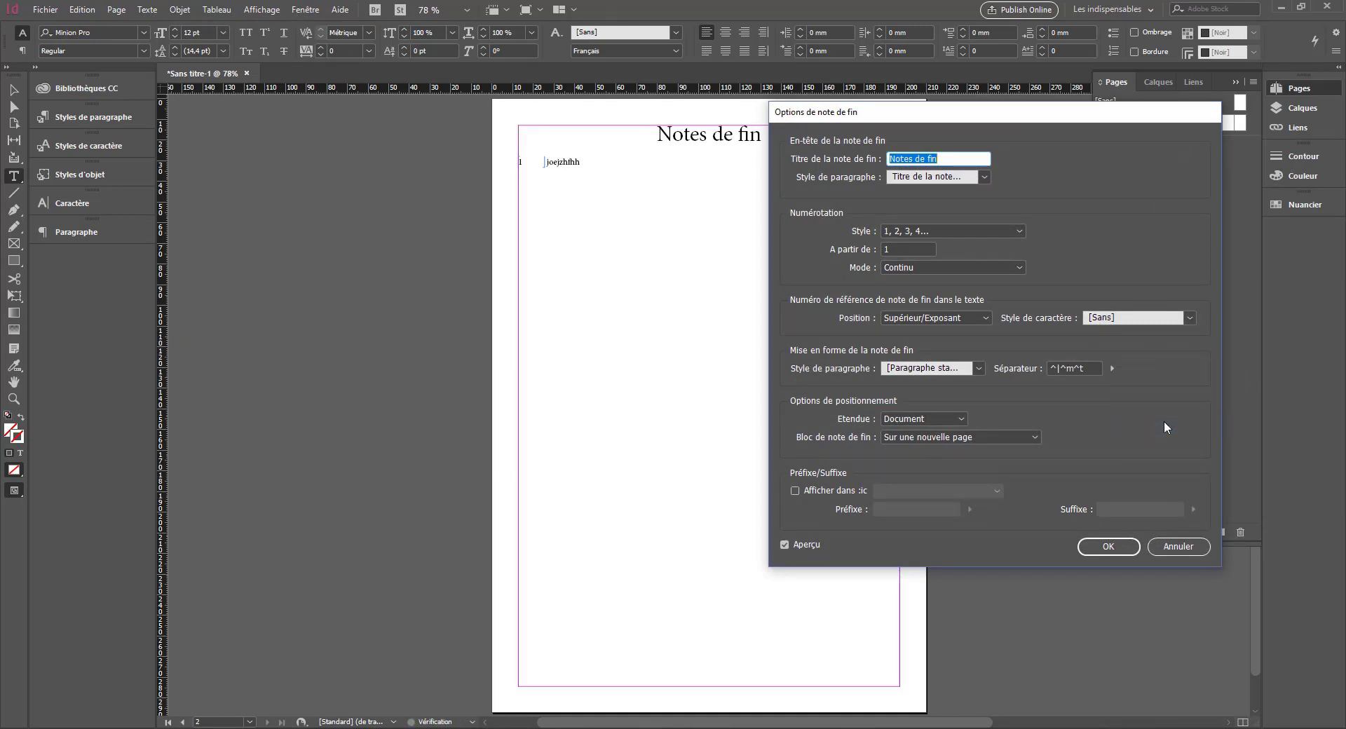
Step: Preview the Article scope (Etendue) for endnote placement and cancel the endnote options
{"action": "left_click", "coordinate": [896, 419]}
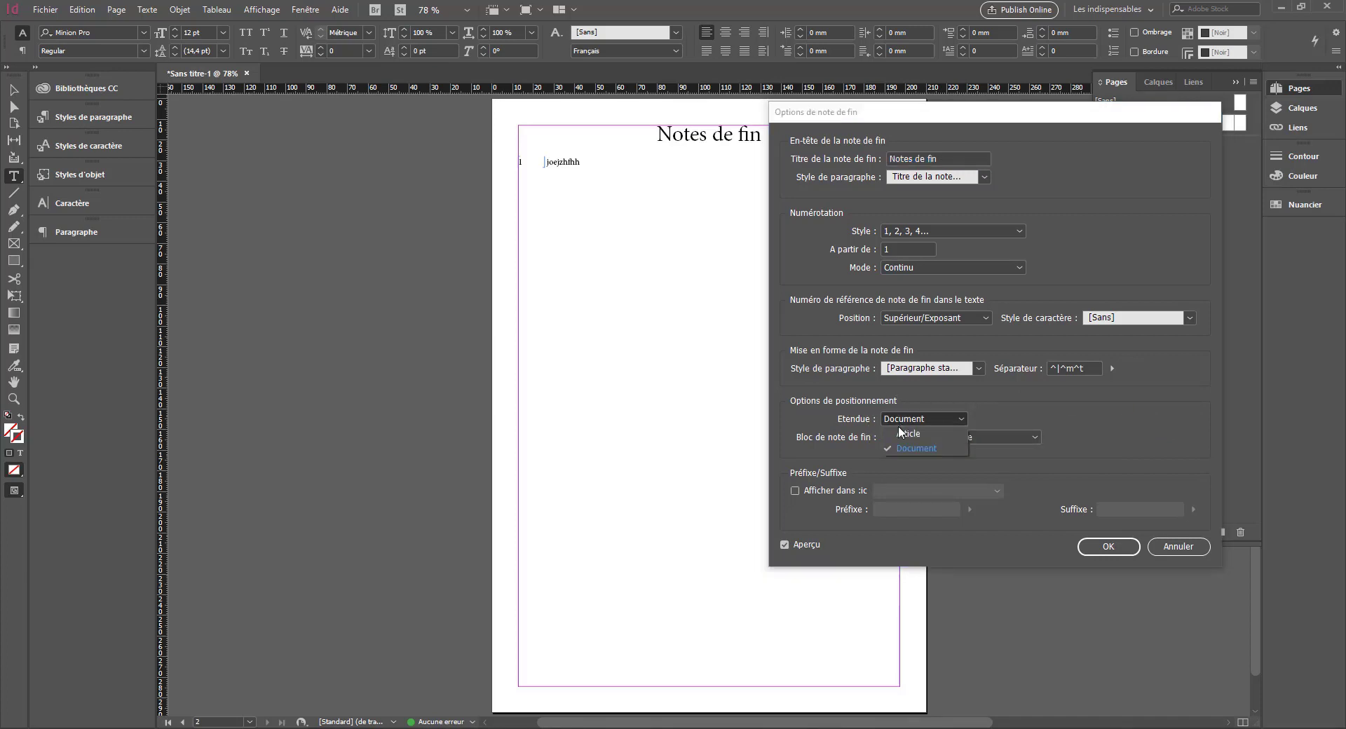
{"action": "left_click", "coordinate": [904, 434]}
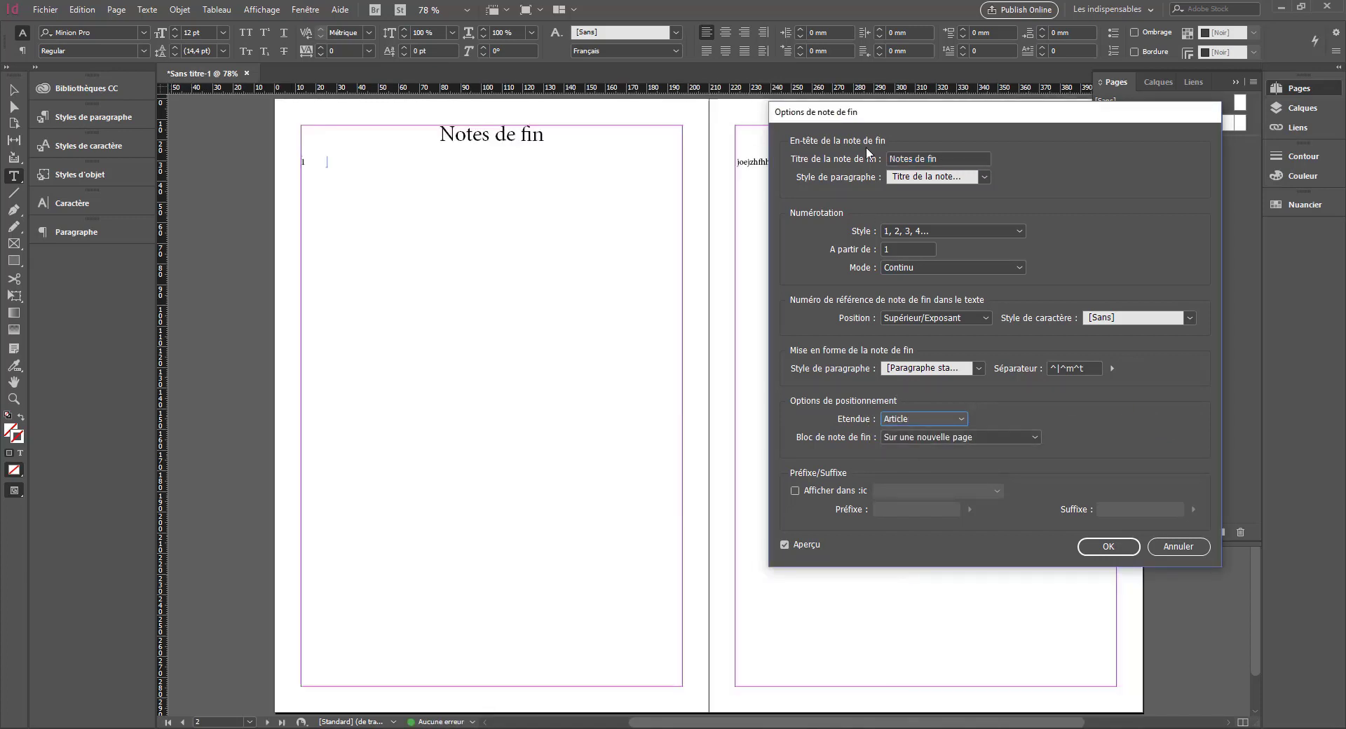
{"action": "left_click_drag", "start_coordinate": [909, 120], "coordinate": [871, 364]}
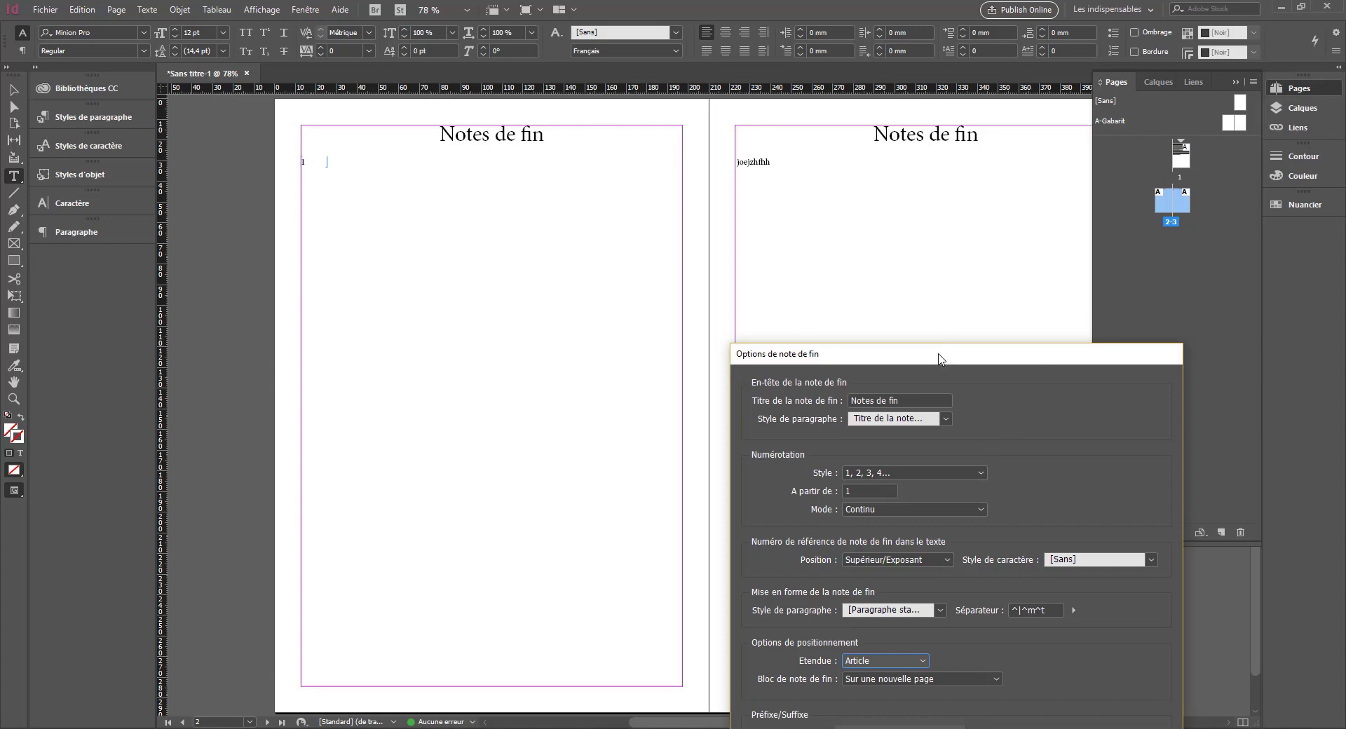
{"action": "left_click_drag", "start_coordinate": [941, 354], "coordinate": [904, 105]}
{"action": "left_click", "coordinate": [1103, 536]}
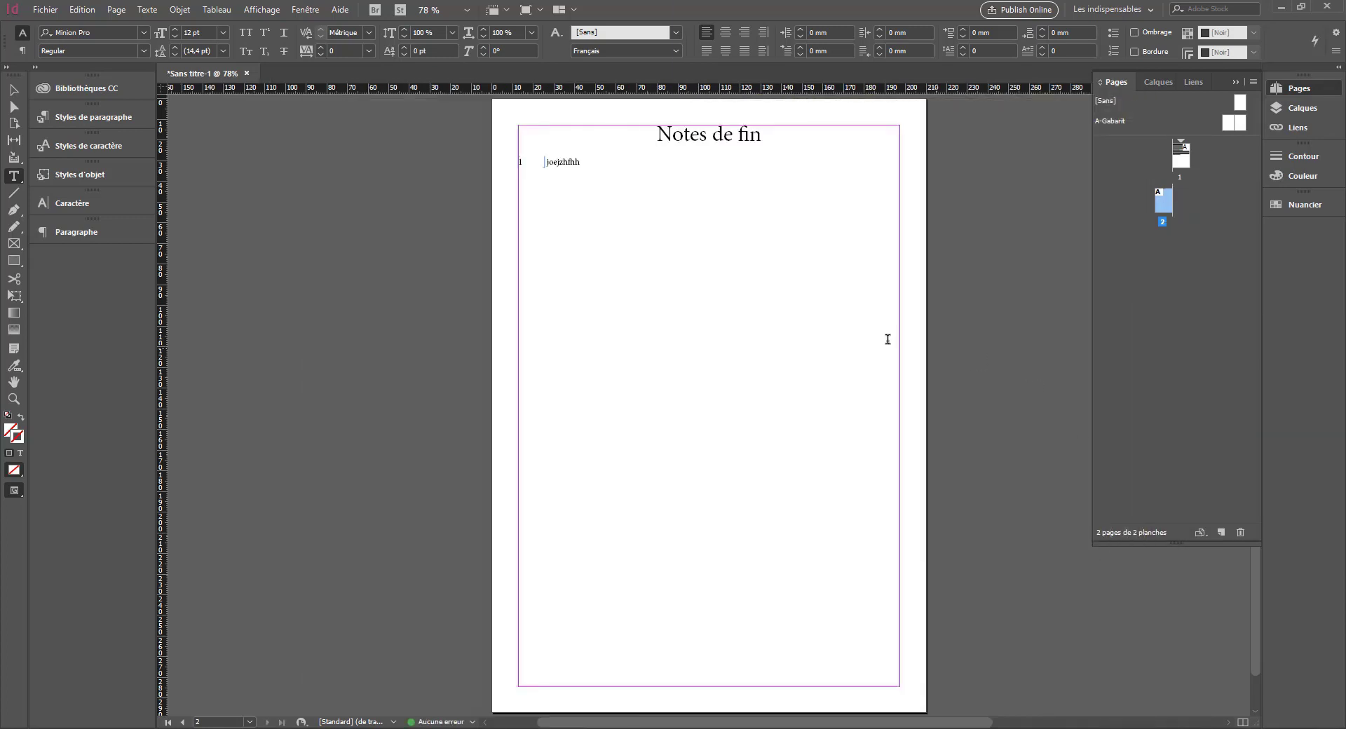
Step: Replace the text of the endnote on page 2 with "Loaddd"
{"action": "left_click", "coordinate": [1181, 158]}
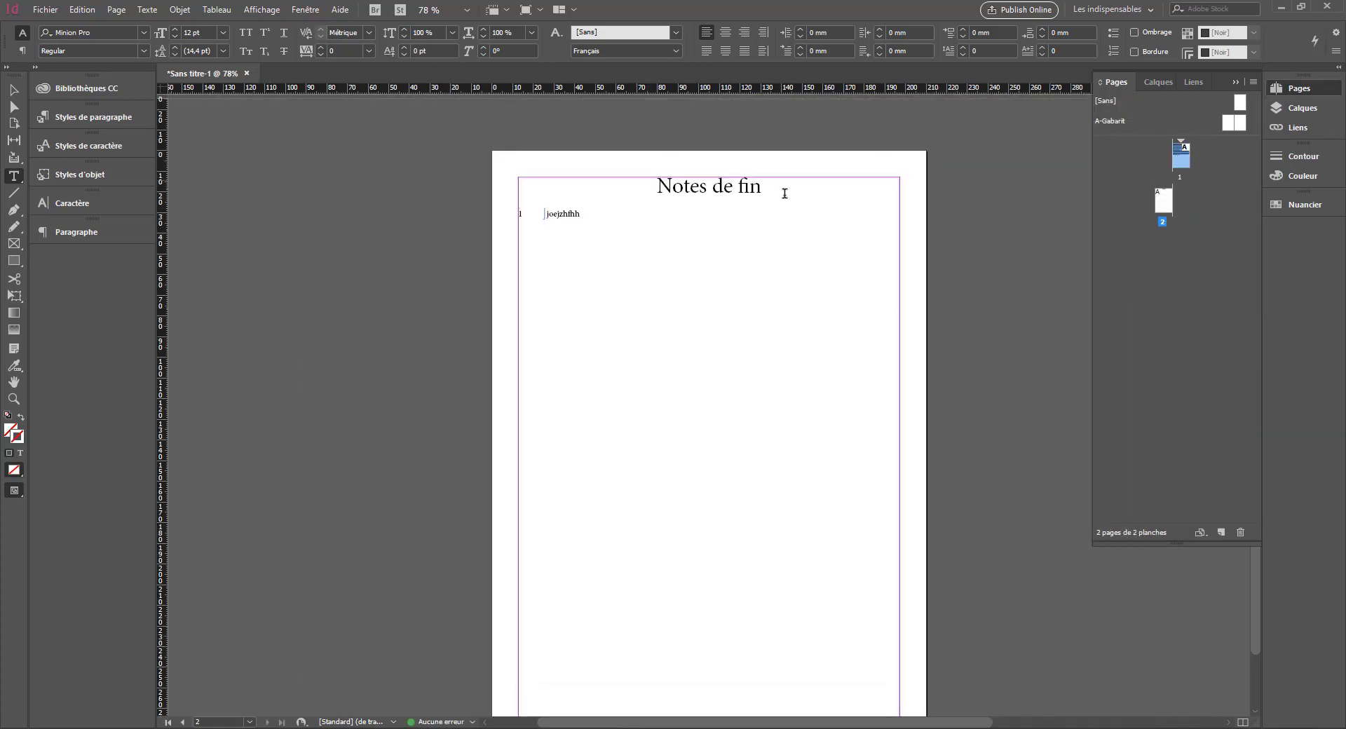
{"action": "left_click_drag", "start_coordinate": [577, 215], "coordinate": [545, 211]}
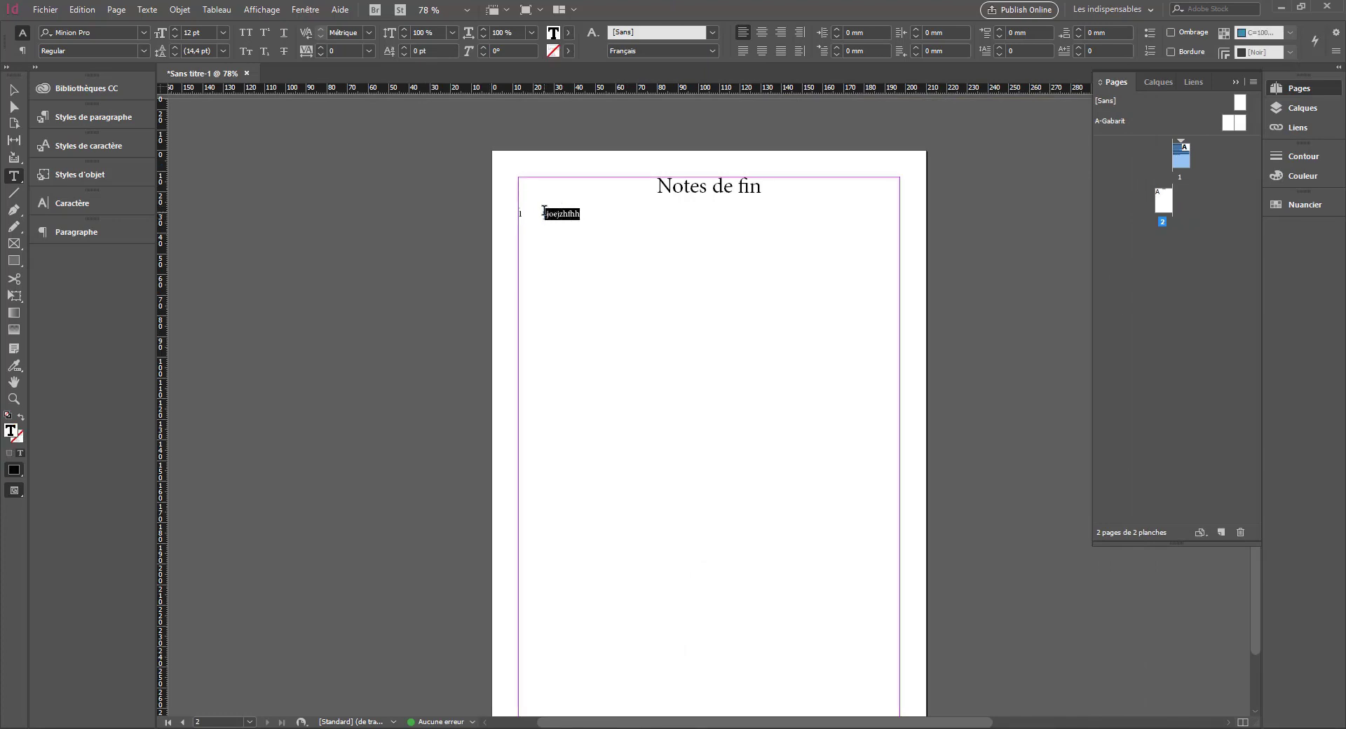
{"action": "key", "text": "BackSpace"}
{"action": "type", "text": "Loaddd"}
Step: Delete the endnote reference at the end of the text on page 1 and check the endnotes page
{"action": "double_click", "coordinate": [1180, 158]}
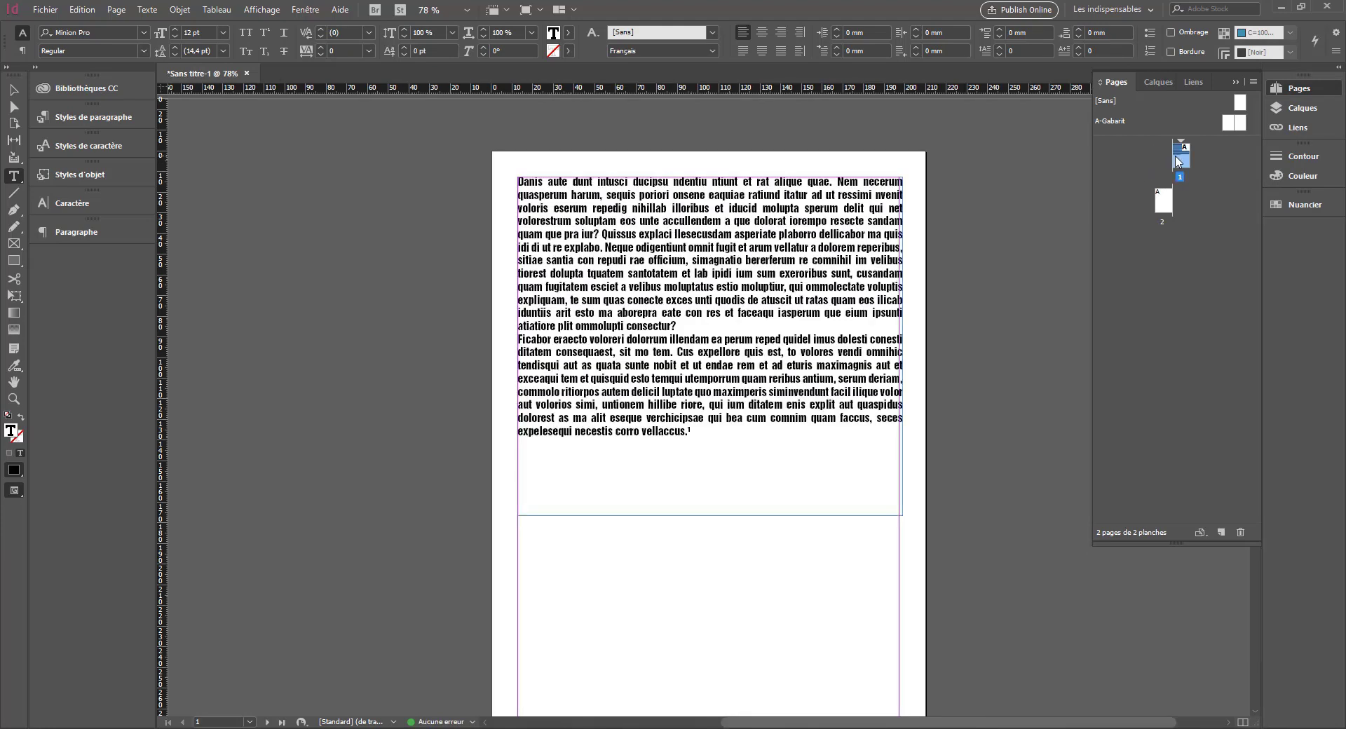
{"action": "left_click", "coordinate": [688, 430]}
{"action": "key", "text": "Delete"}
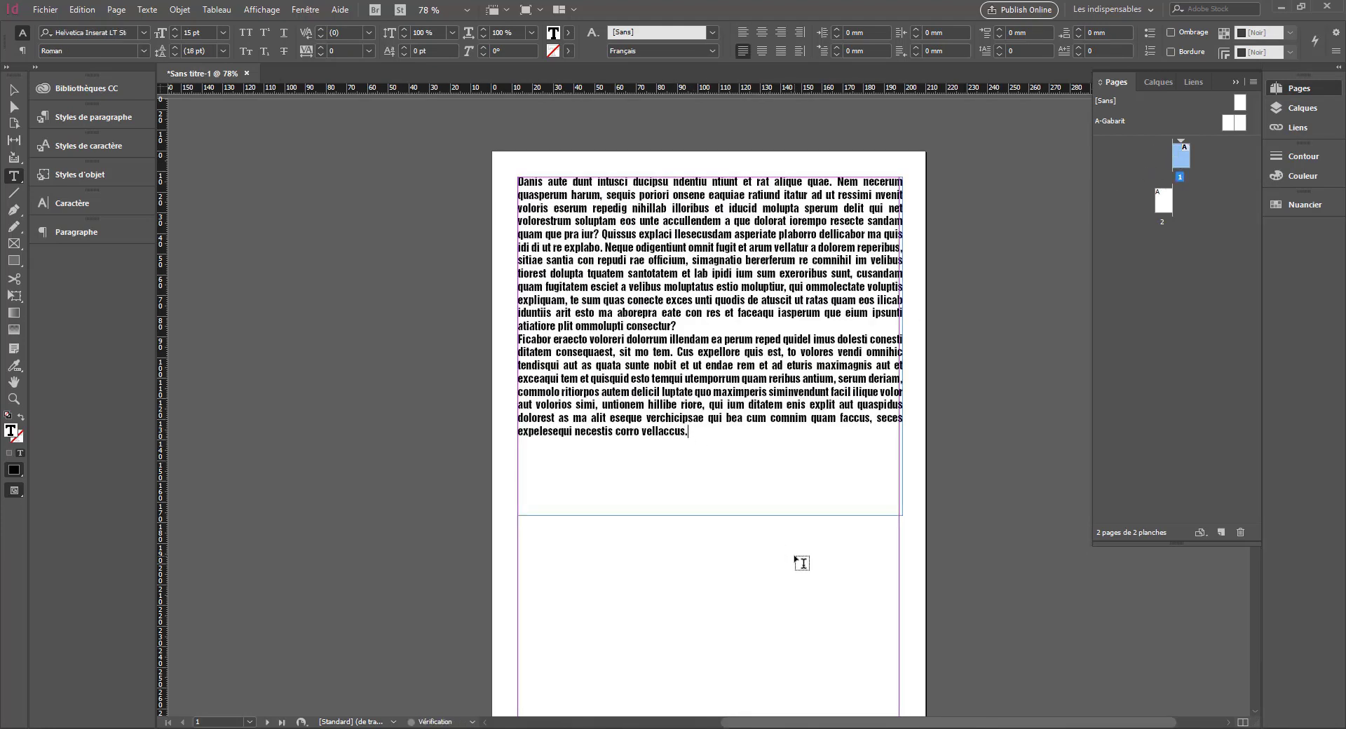
{"action": "double_click", "coordinate": [1164, 202]}
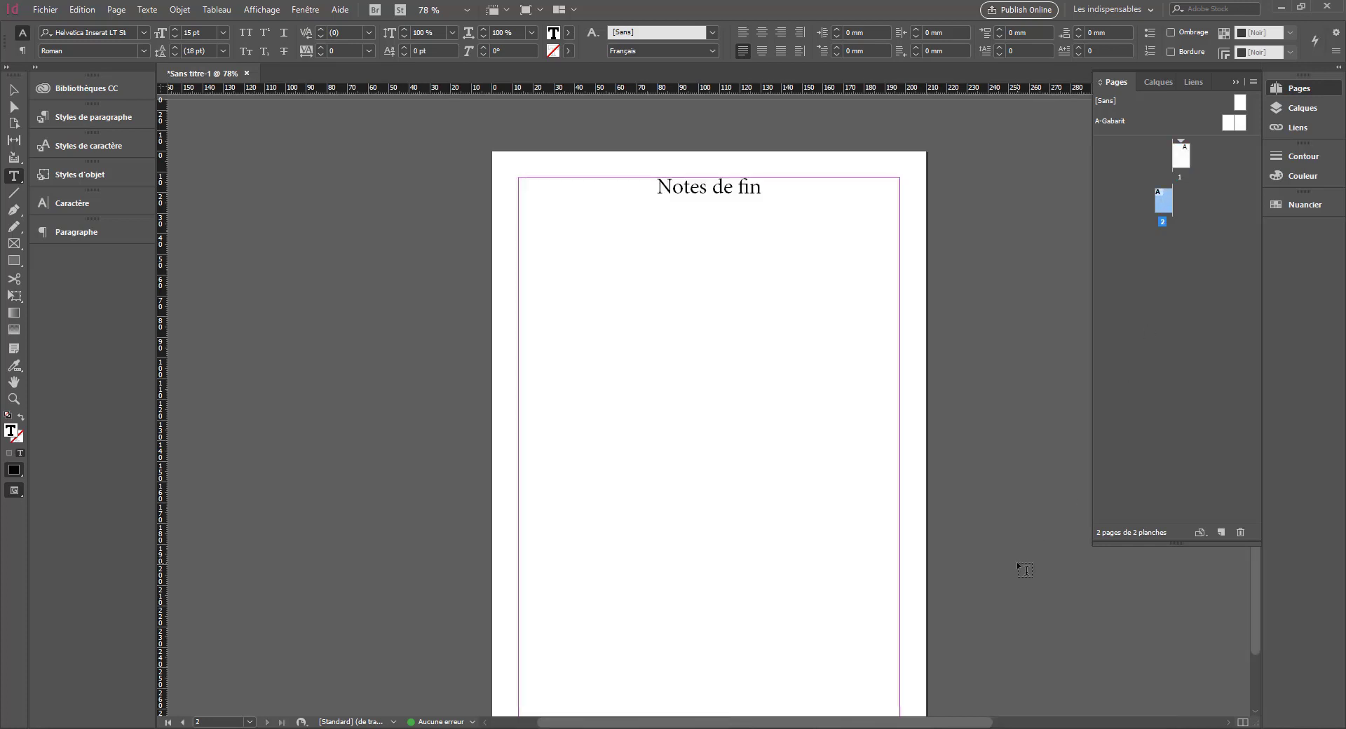
{"action": "double_click", "coordinate": [1182, 166]}
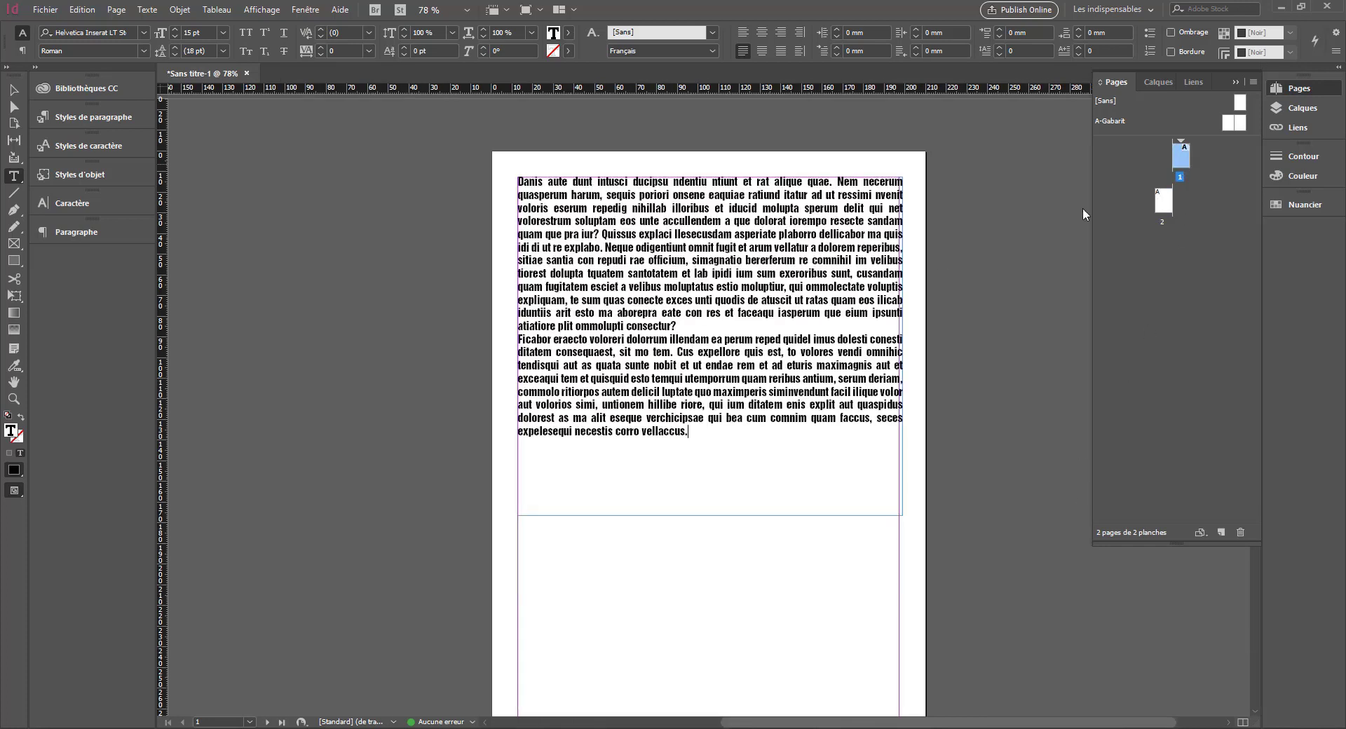
Step: Insert an endnote at the end of the first paragraph on page 1
{"action": "mouse_move", "coordinate": [678, 326]}
{"action": "left_mouse_down"}
{"action": "mouse_move", "coordinate": [633, 315]}
{"action": "mouse_move", "coordinate": [660, 313]}
{"action": "left_mouse_up"}
{"action": "left_click", "coordinate": [130, 11]}
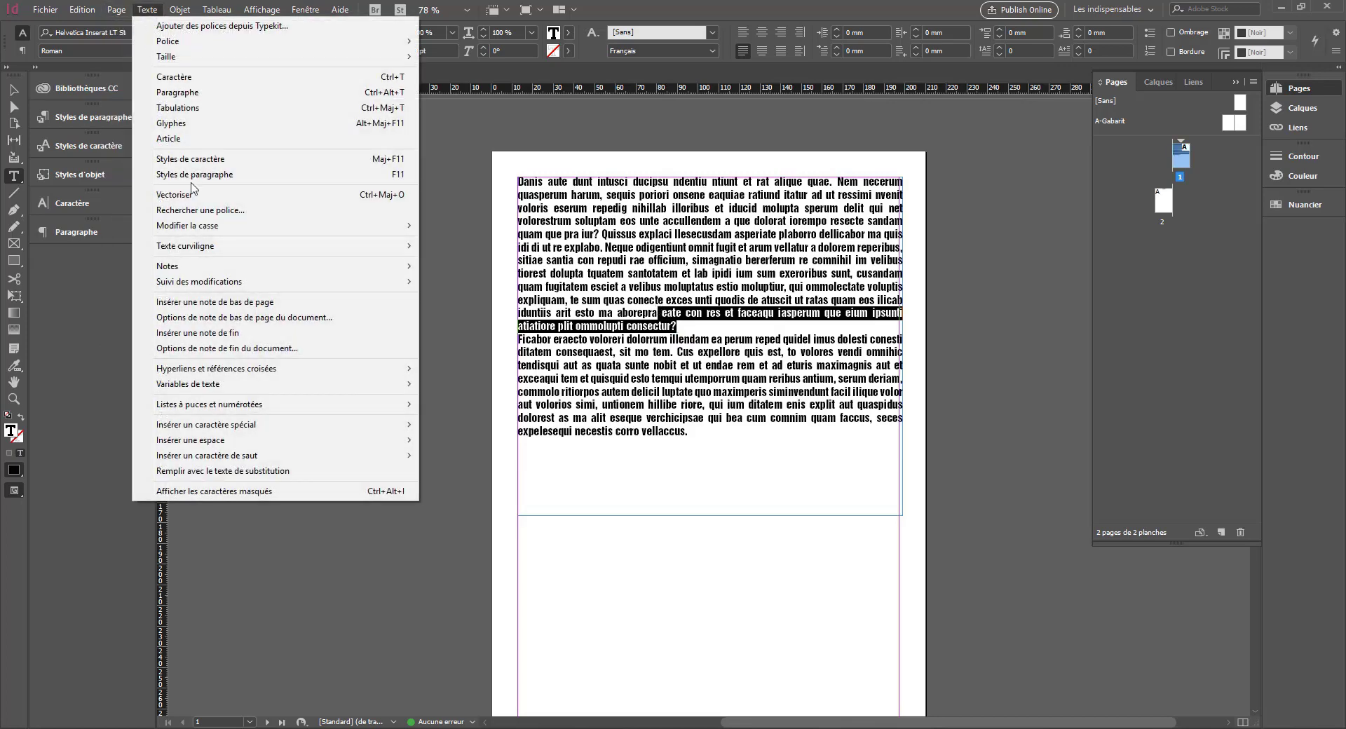
{"action": "left_click", "coordinate": [278, 333]}
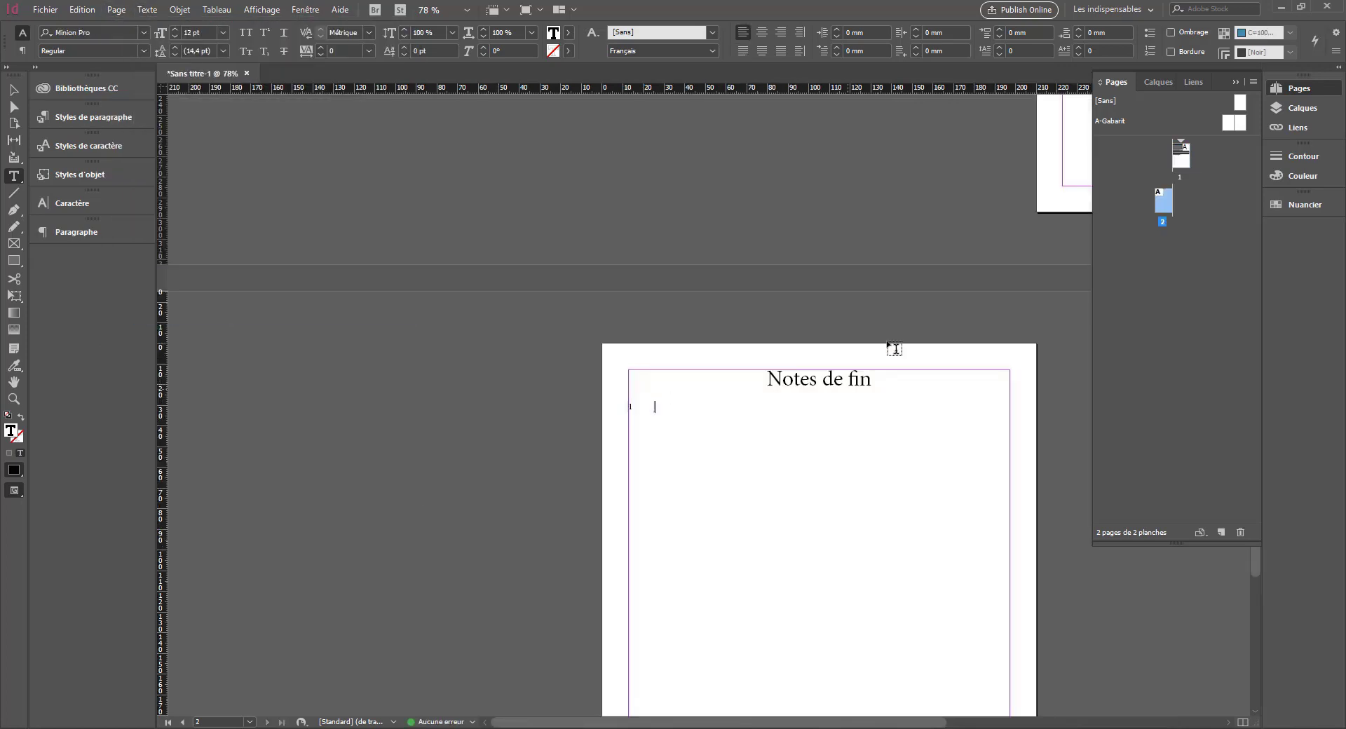
Step: Insert another endnote at the end of the second paragraph, after "vellaccus."
{"action": "left_click_drag", "start_coordinate": [799, 452], "coordinate": [750, 452]}
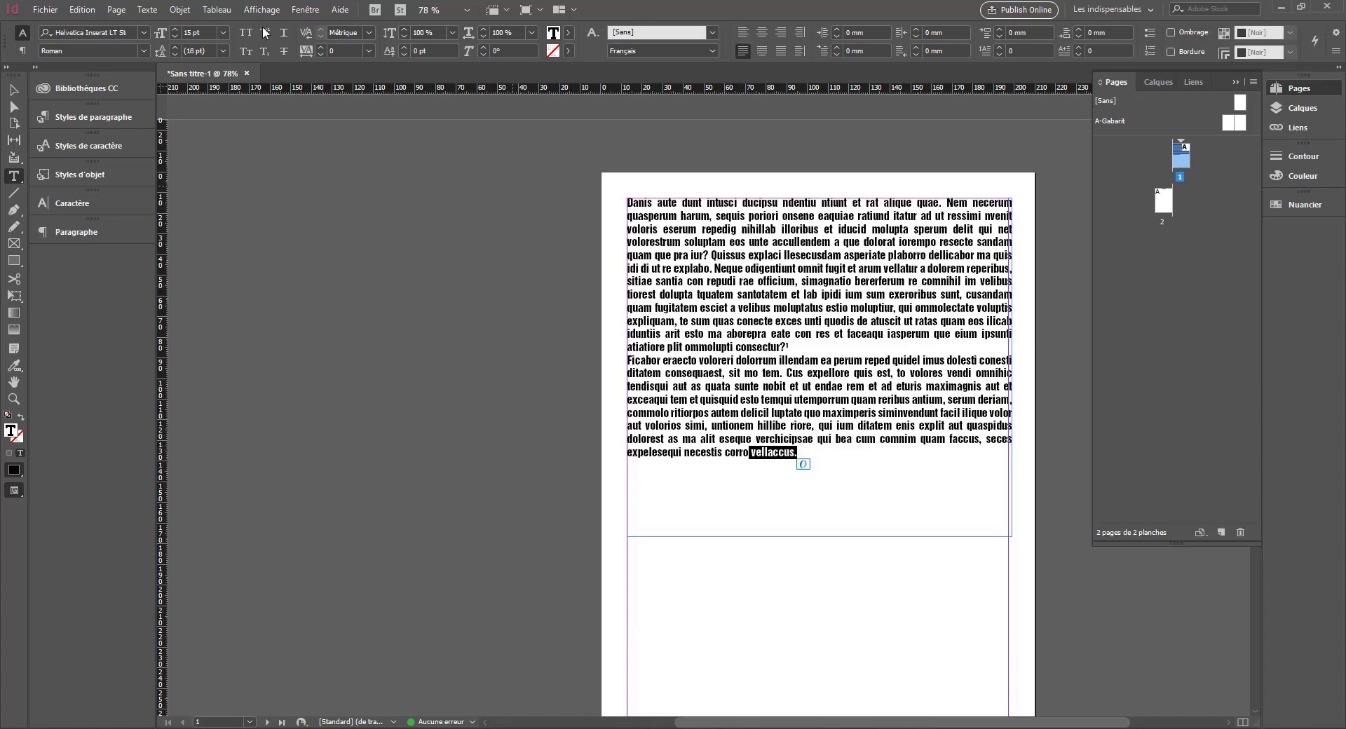
{"action": "left_click", "coordinate": [146, 10]}
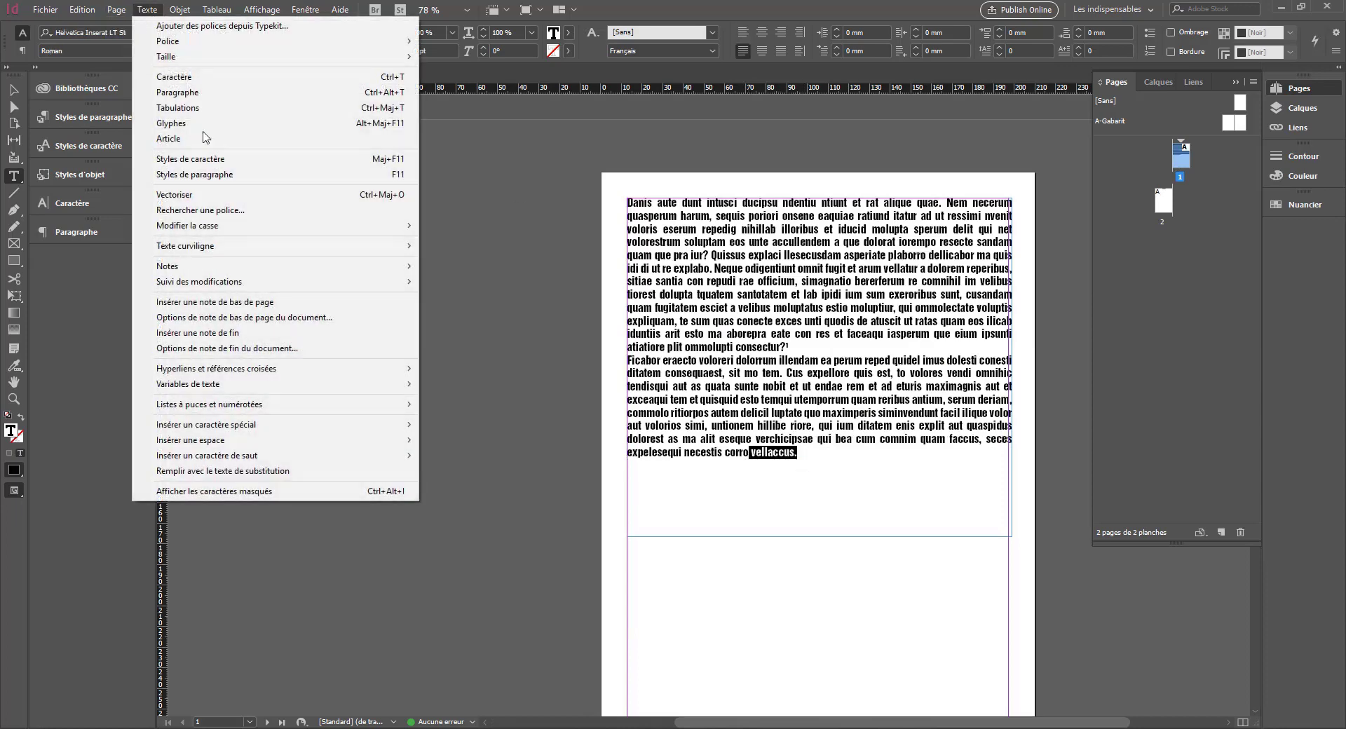
{"action": "left_click", "coordinate": [195, 349]}
{"action": "left_click", "coordinate": [1106, 538]}
{"action": "left_click", "coordinate": [146, 10]}
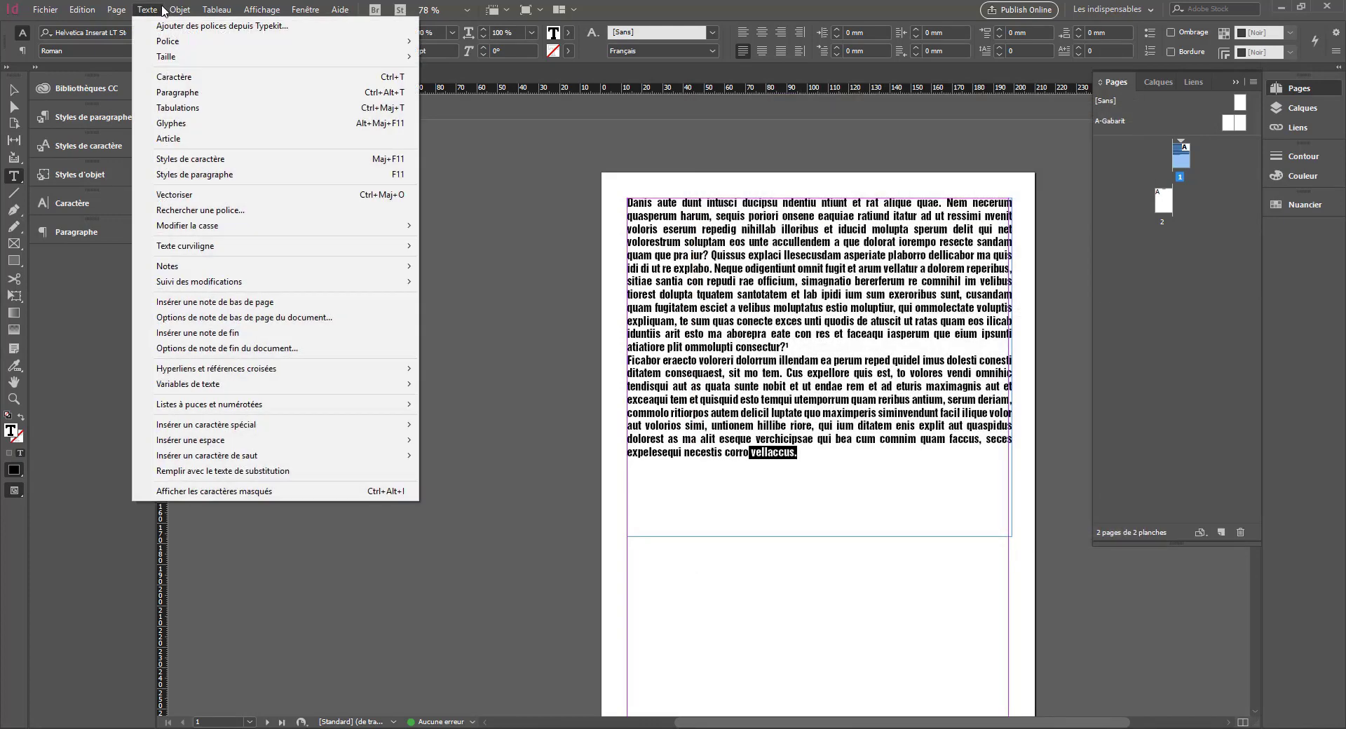
{"action": "left_click", "coordinate": [203, 341]}
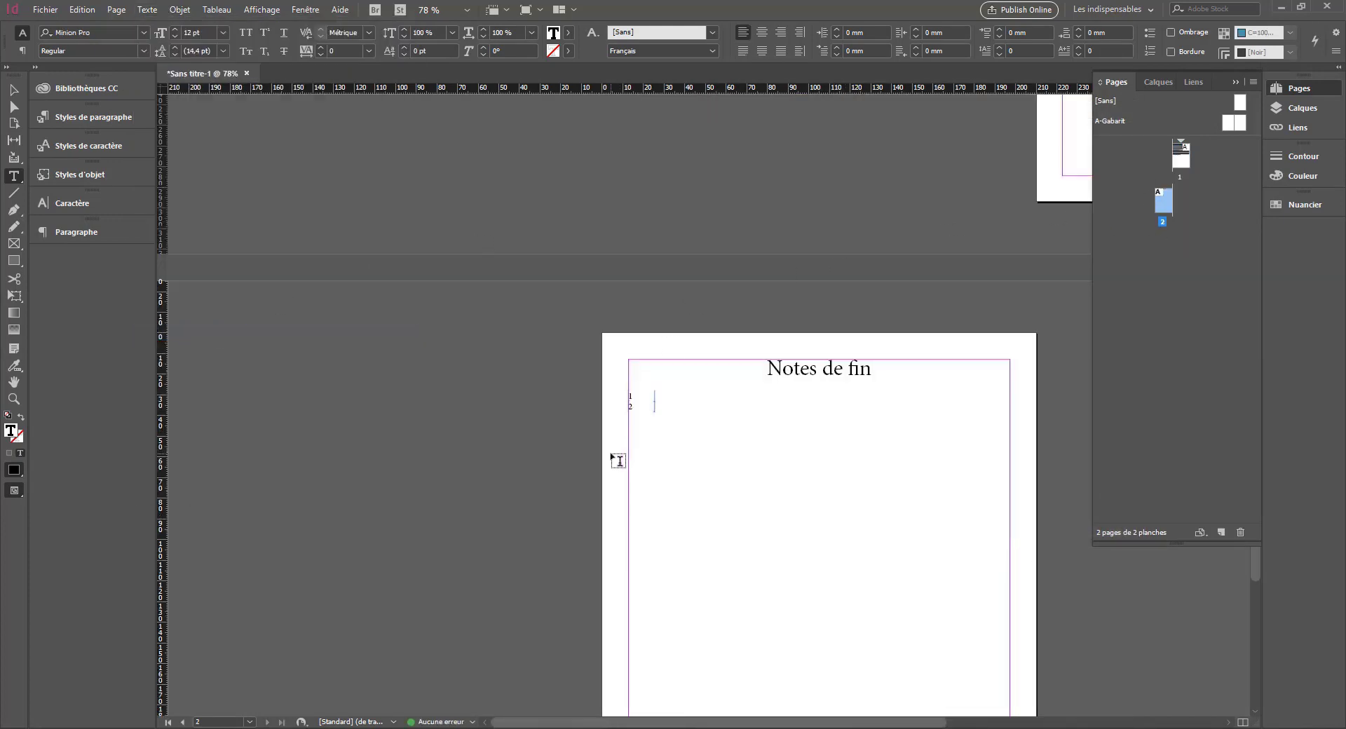
Step: Enter "qdfbef" as the text of endnote 1 and "dfbeb" as the text of endnote 2
{"action": "left_click", "coordinate": [663, 396]}
{"action": "type", "text": "qdfsef"}
{"action": "left_click", "coordinate": [666, 406]}
{"action": "type", "text": "dfbeb"}
{"action": "left_click", "coordinate": [484, 444]}
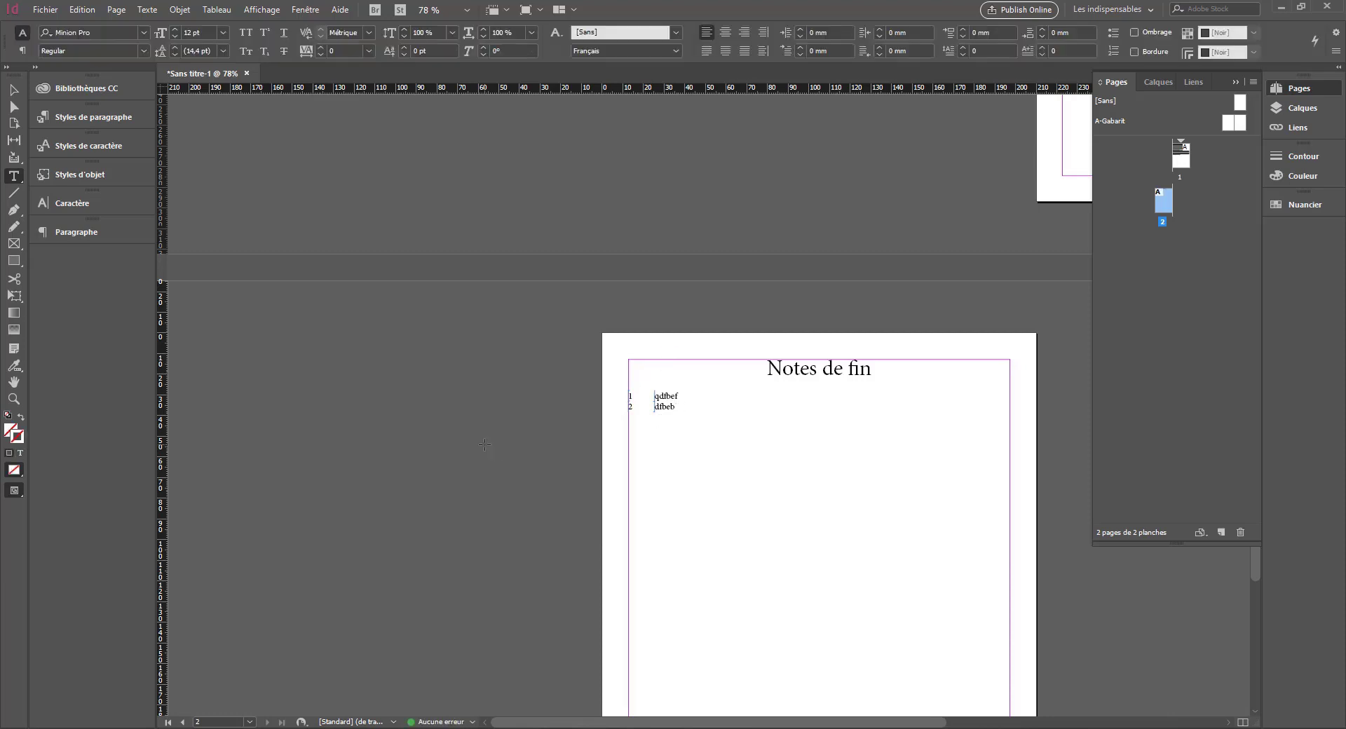
Step: View the endnotes page in presentation mode and return to the text on page 1
{"action": "key", "text": "shift+w"}
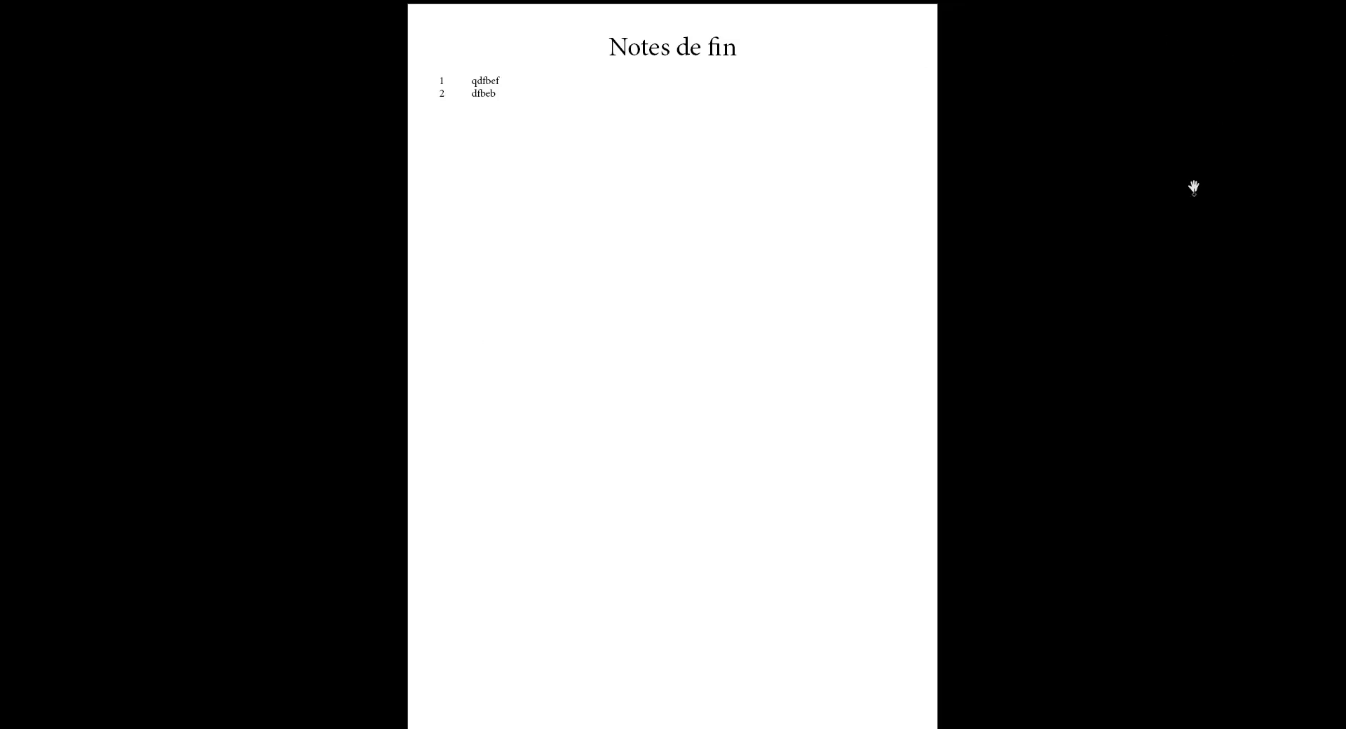
{"action": "key", "text": "Escape"}
{"action": "scroll", "coordinate": [615, 341], "scroll_direction": "up", "scroll_amount": 5}
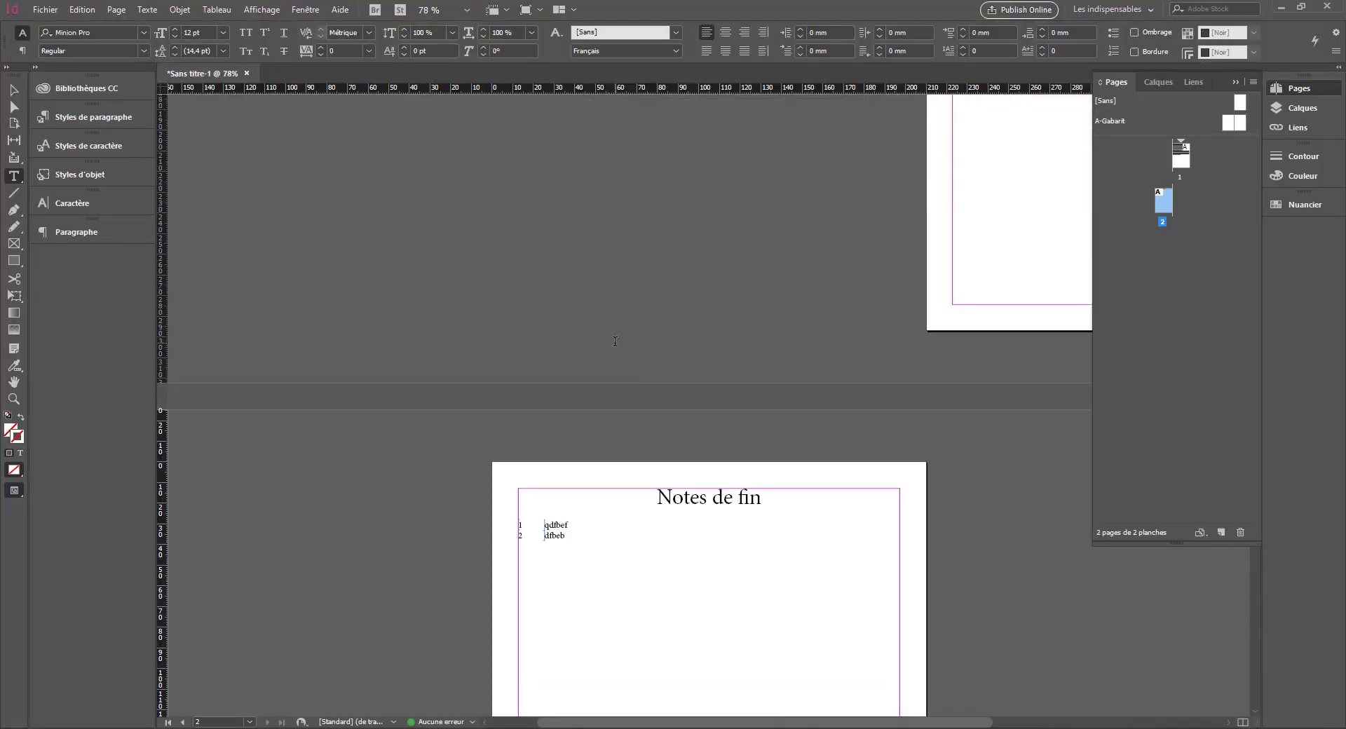
{"action": "scroll", "coordinate": [630, 512], "scroll_direction": "up", "scroll_amount": 7}
{"action": "left_click_drag", "start_coordinate": [707, 724], "coordinate": [929, 724]}
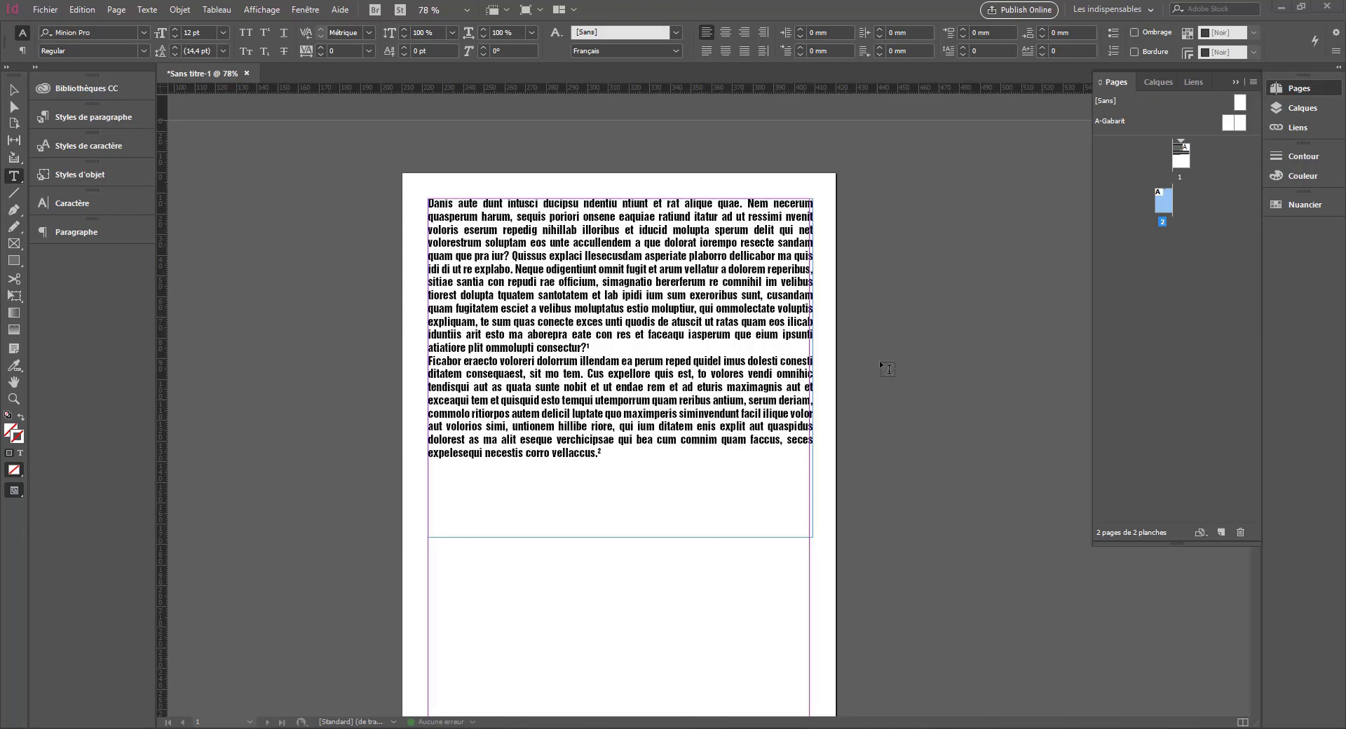
Step: Add five empty lines between the first and second paragraphs on page 1
{"action": "left_click", "coordinate": [602, 348]}
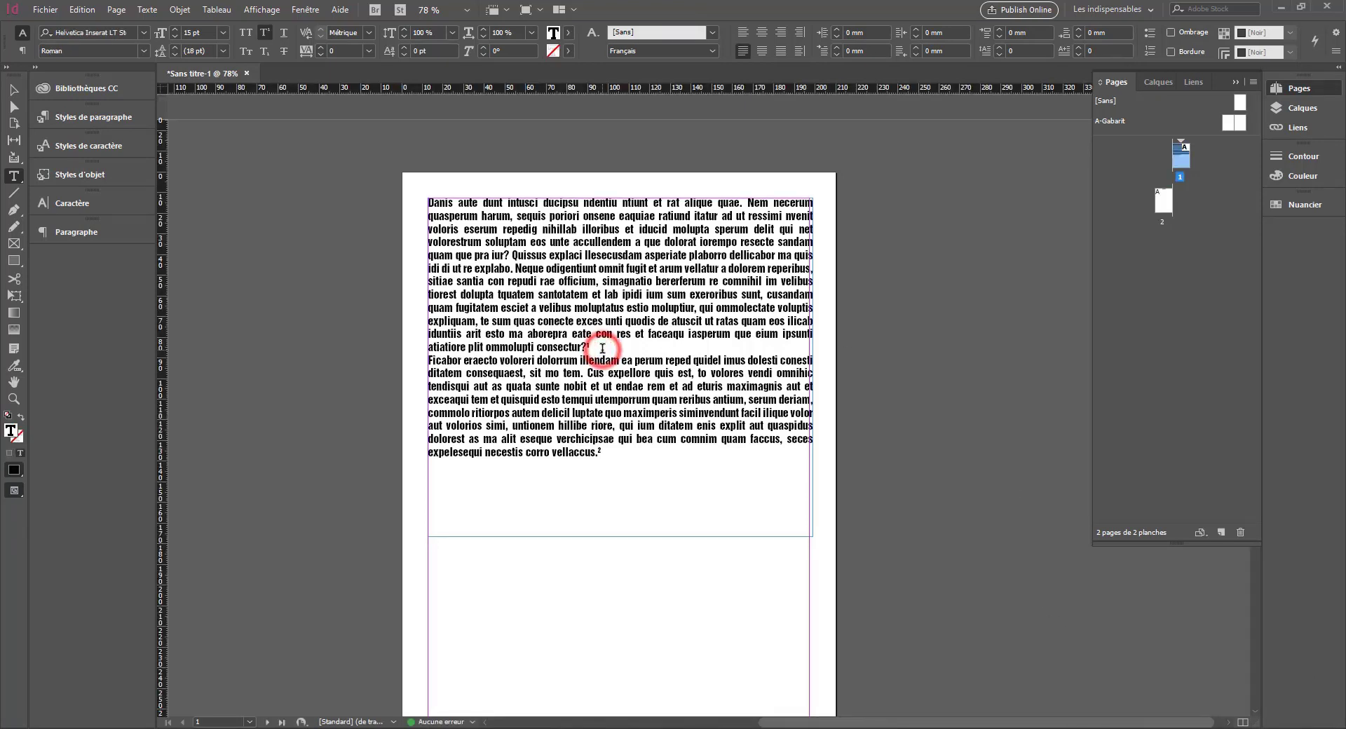
{"action": "key", "text": "Return"}
{"action": "key", "text": "Return"}
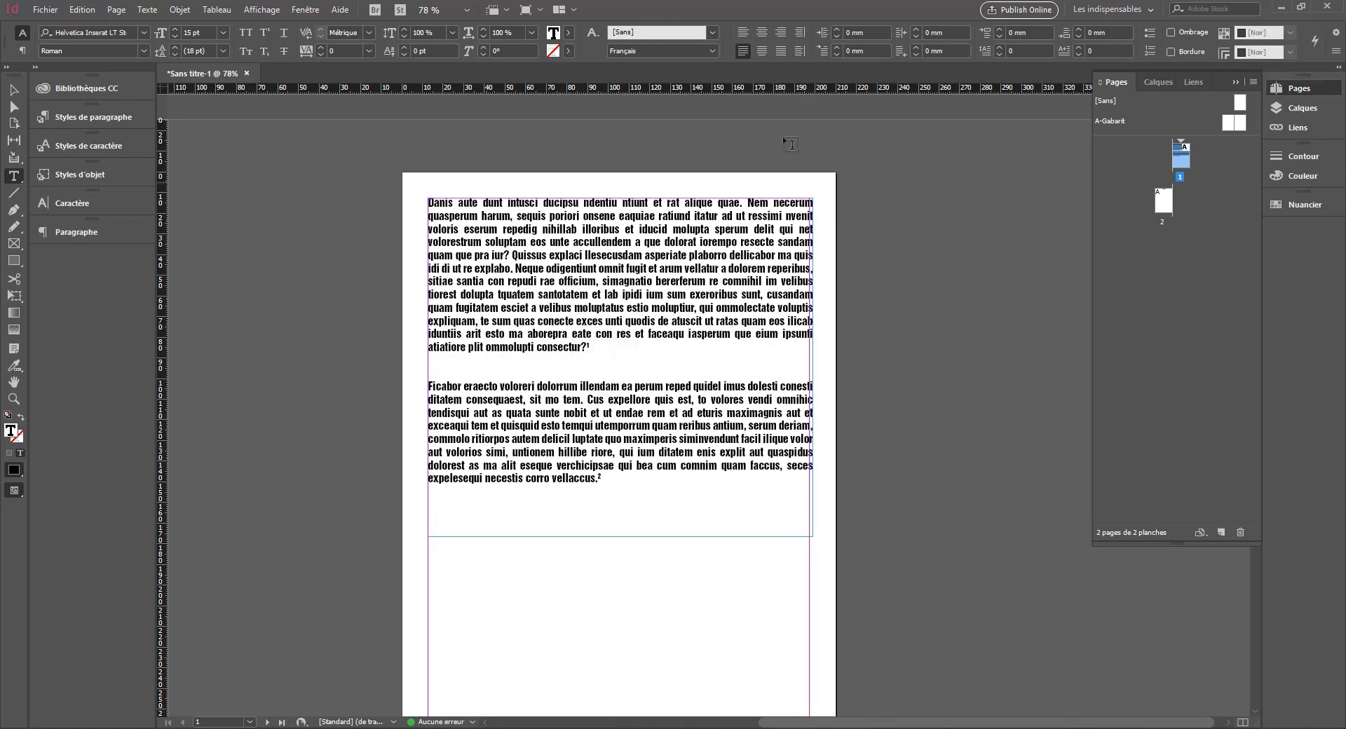
{"action": "left_click_drag", "start_coordinate": [628, 487], "coordinate": [429, 384]}
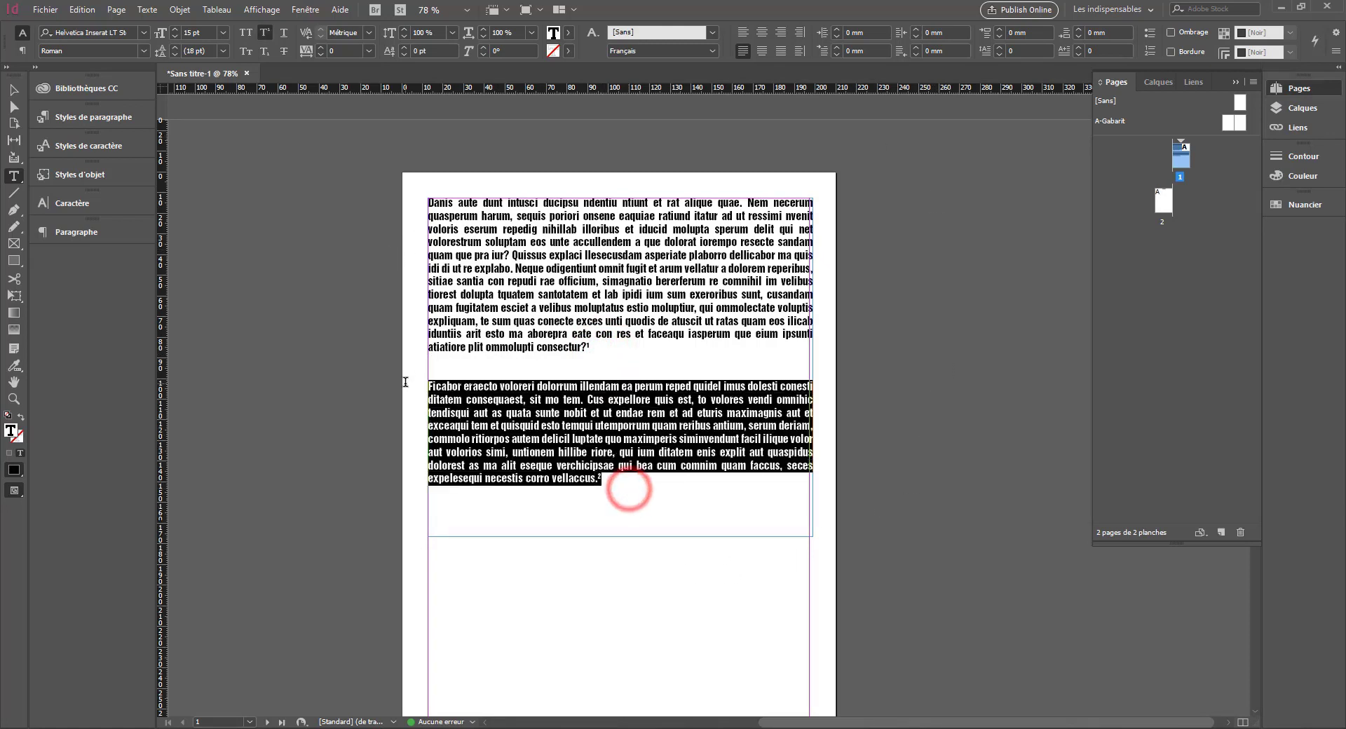
{"action": "left_click", "coordinate": [789, 396]}
{"action": "left_click", "coordinate": [659, 478]}
{"action": "triple_click", "coordinate": [659, 479]}
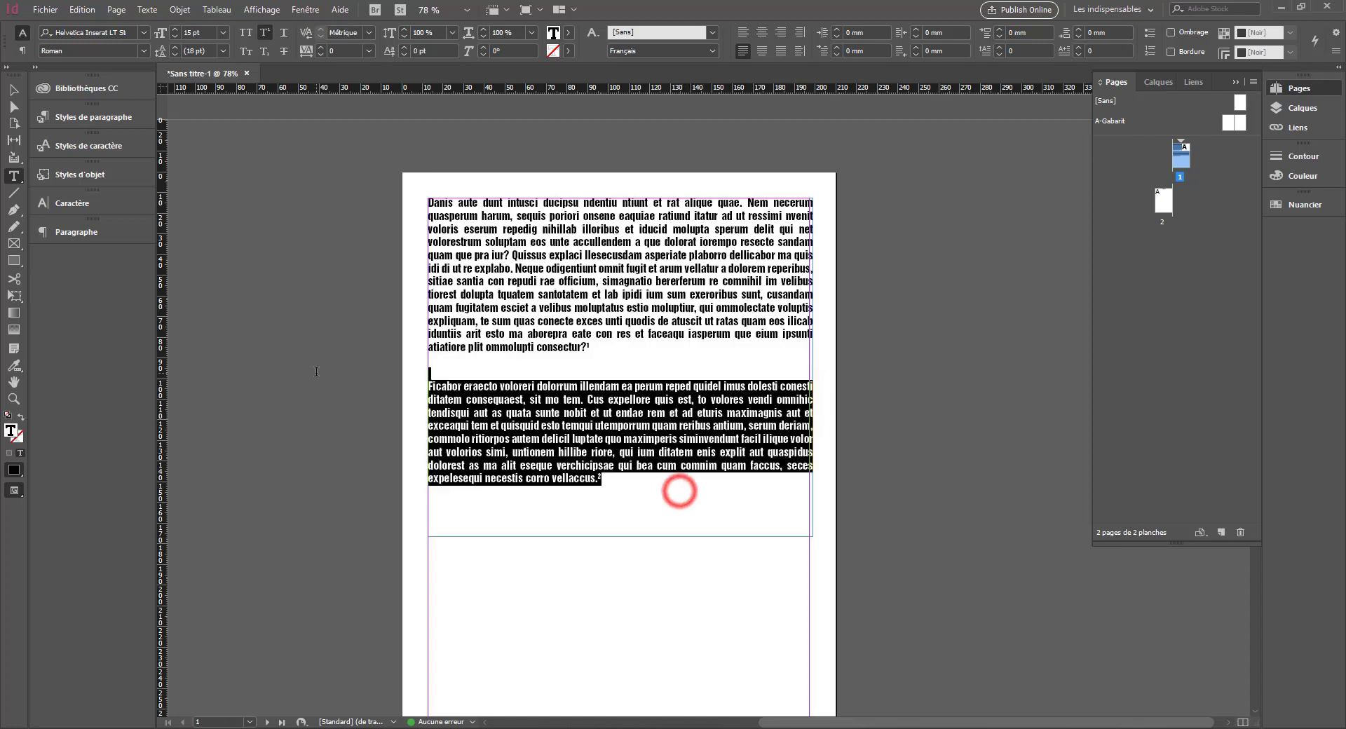
{"action": "left_click", "coordinate": [643, 358]}
{"action": "key", "text": "Return"}
{"action": "key", "text": "Return"}
{"action": "key", "text": "Return"}
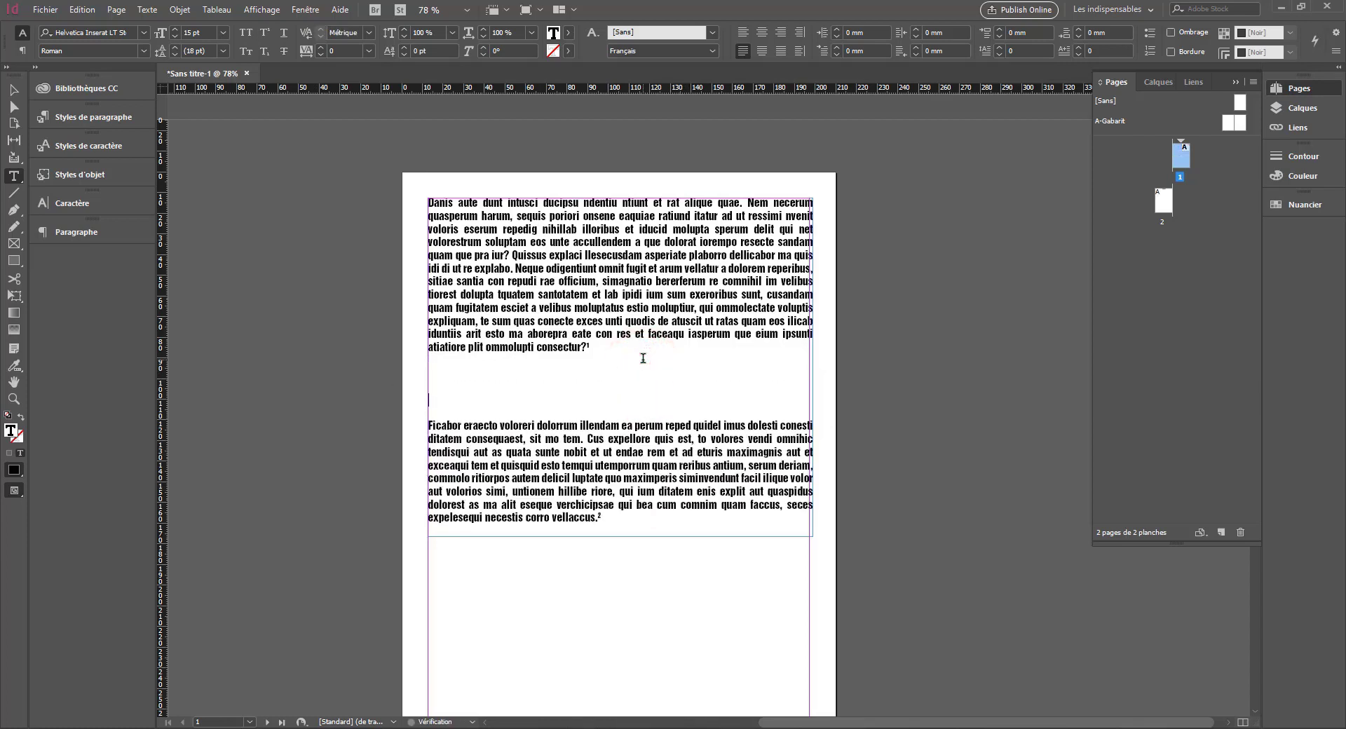
Step: Narrow the text frame on page 1 to about 133 mm, shift it inward from the left margin and extend its bottom edge downward
{"action": "left_click", "coordinate": [11, 90]}
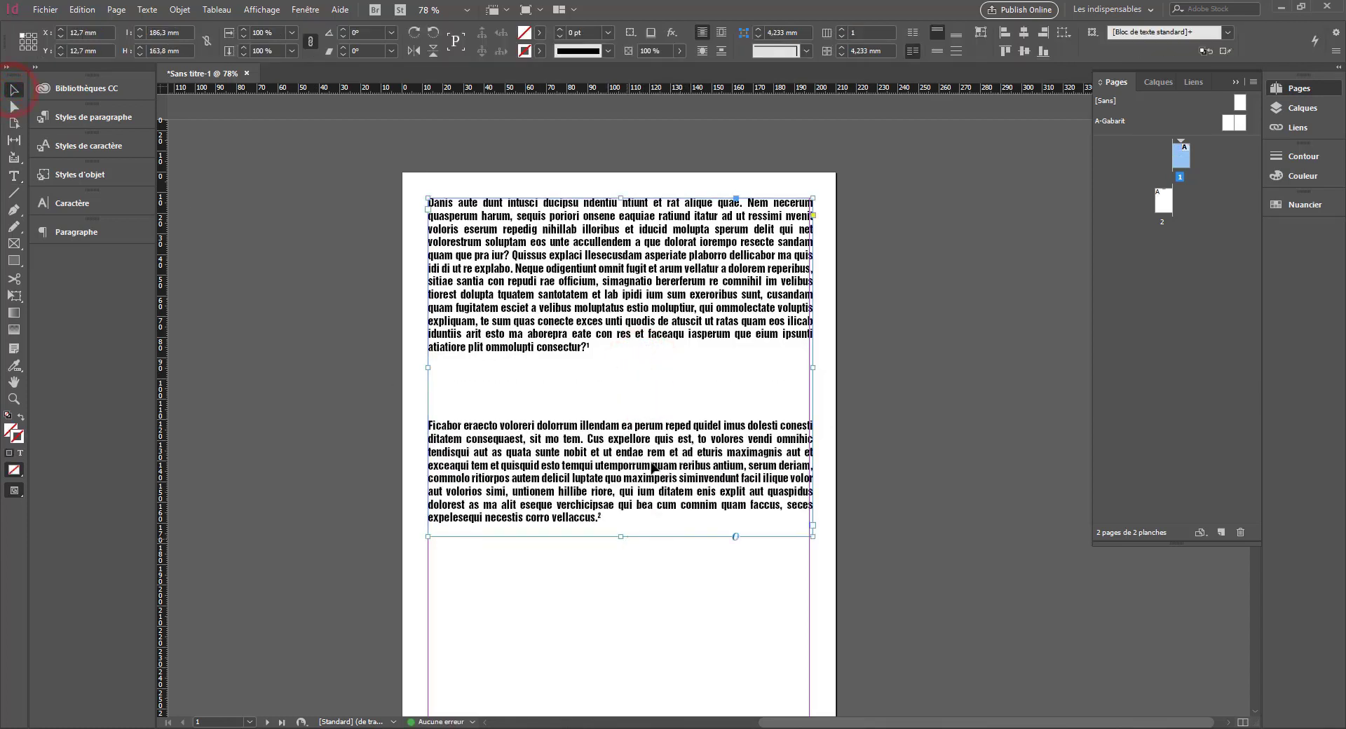
{"action": "left_click_drag", "start_coordinate": [814, 367], "coordinate": [704, 364]}
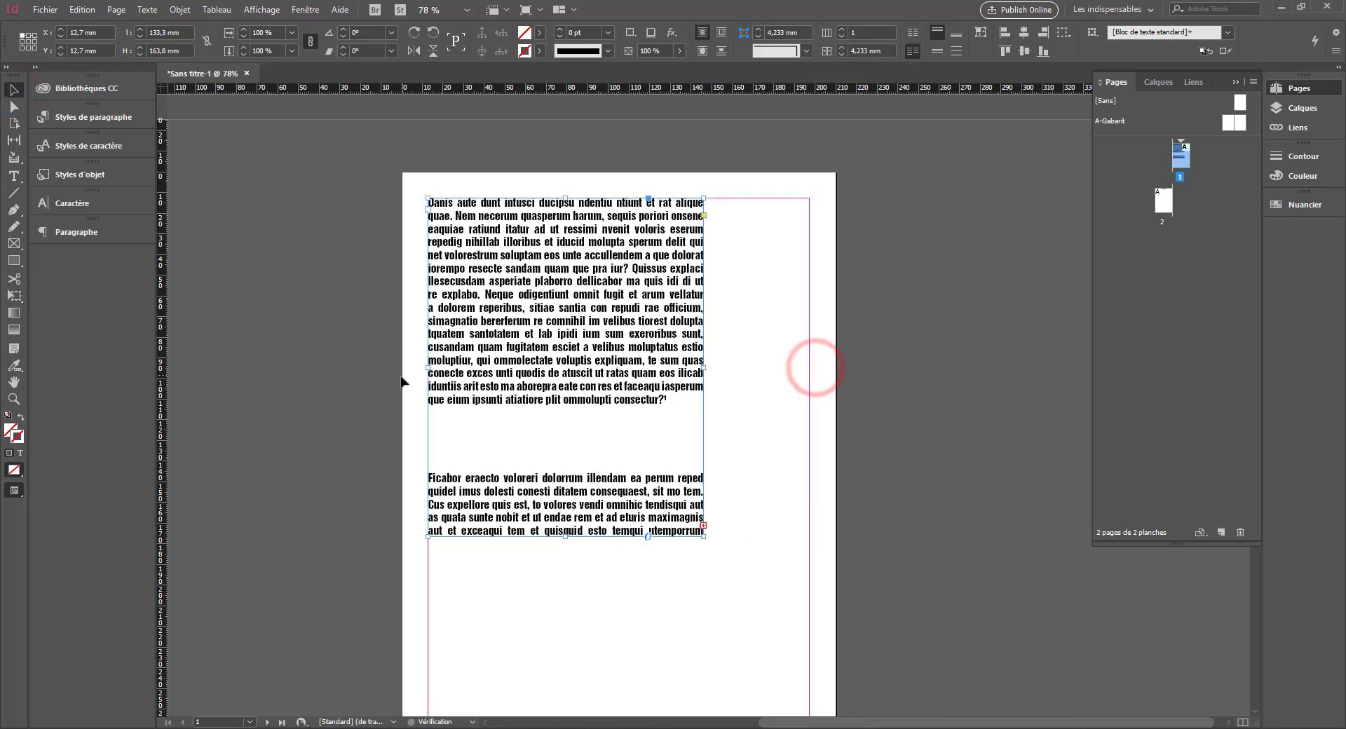
{"action": "left_click_drag", "start_coordinate": [504, 328], "coordinate": [552, 333]}
{"action": "left_click_drag", "start_coordinate": [614, 541], "coordinate": [614, 713]}
{"action": "scroll", "coordinate": [600, 590], "scroll_direction": "down", "scroll_amount": 1}
{"action": "double_click", "coordinate": [601, 522]}
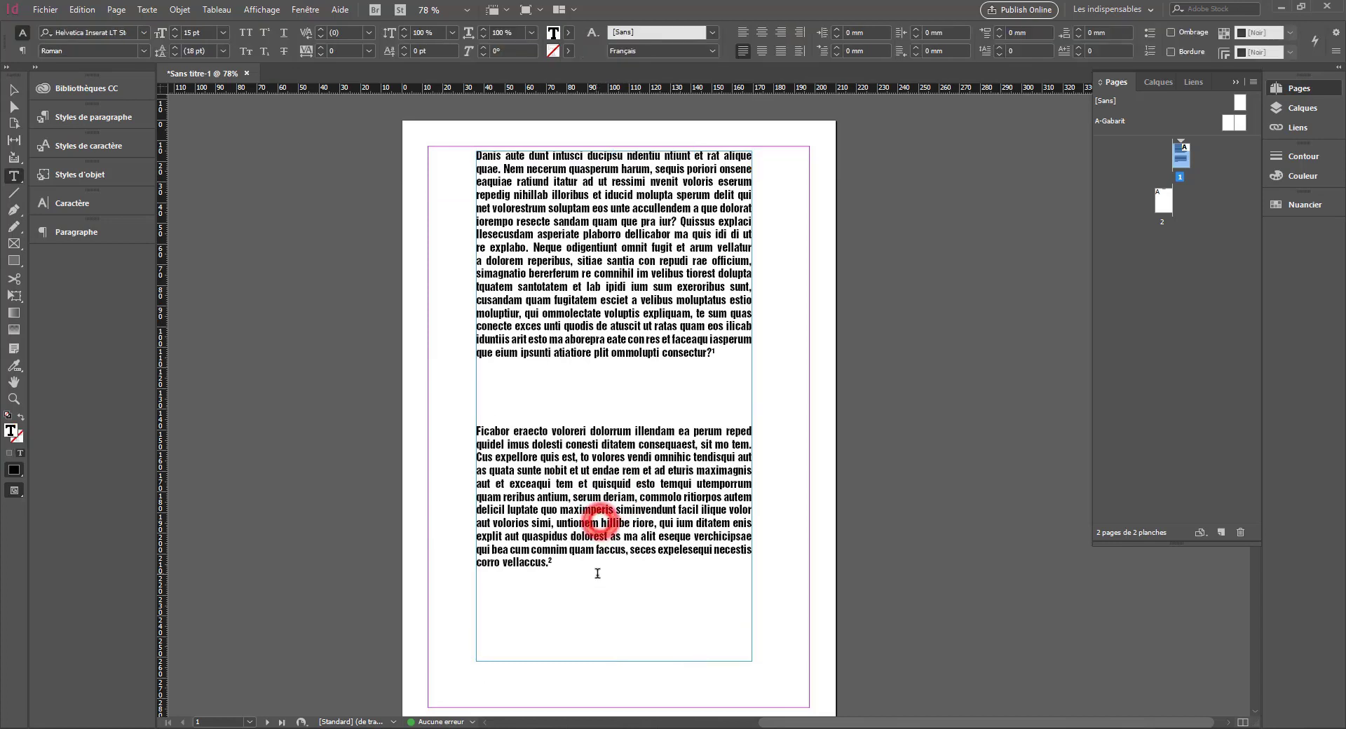
{"action": "left_click", "coordinate": [597, 574]}
{"action": "left_click", "coordinate": [476, 430]}
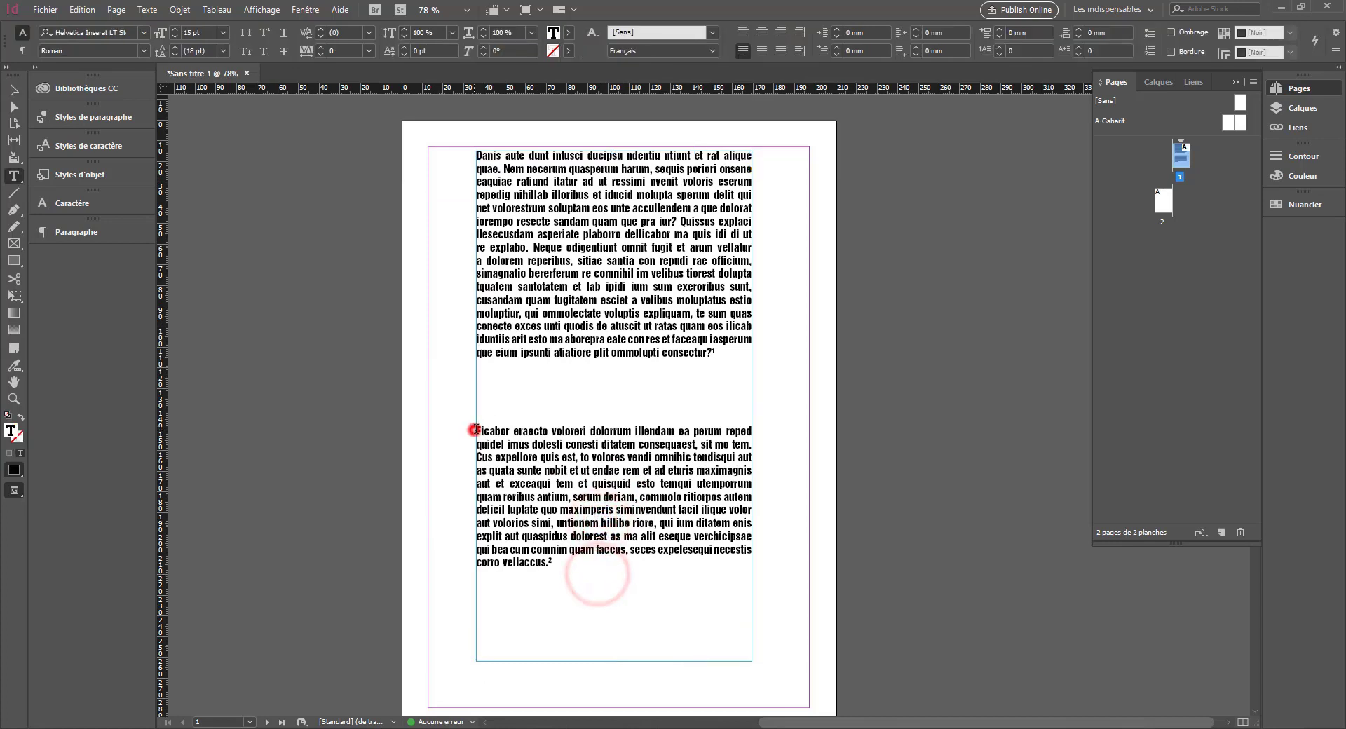
{"action": "double_click", "coordinate": [589, 535]}
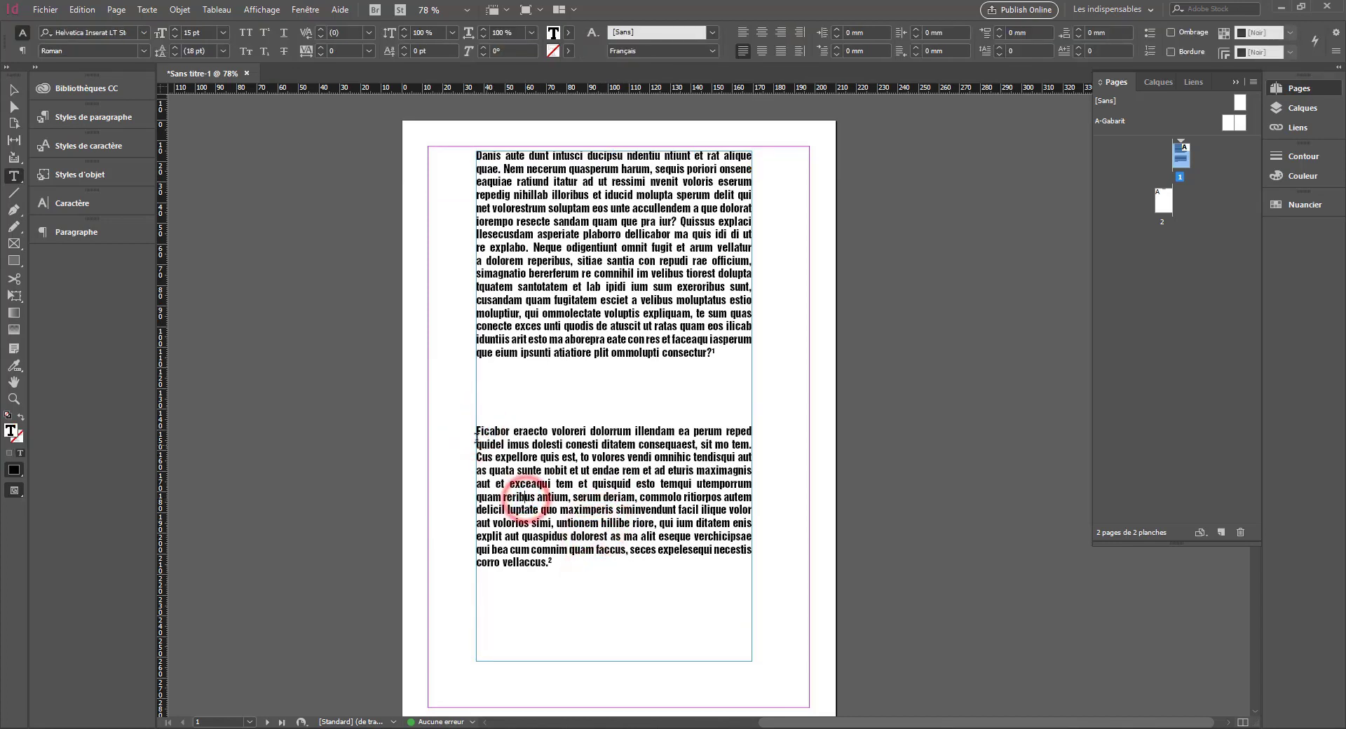
{"action": "left_click_drag", "start_coordinate": [477, 431], "coordinate": [537, 524]}
{"action": "left_click_drag", "start_coordinate": [561, 573], "coordinate": [472, 421]}
{"action": "left_click", "coordinate": [645, 325]}
Step: Add a paragraph border in red C=15 M=100 J=100 N=0 to the second paragraph on page 1
{"action": "left_click", "coordinate": [87, 203]}
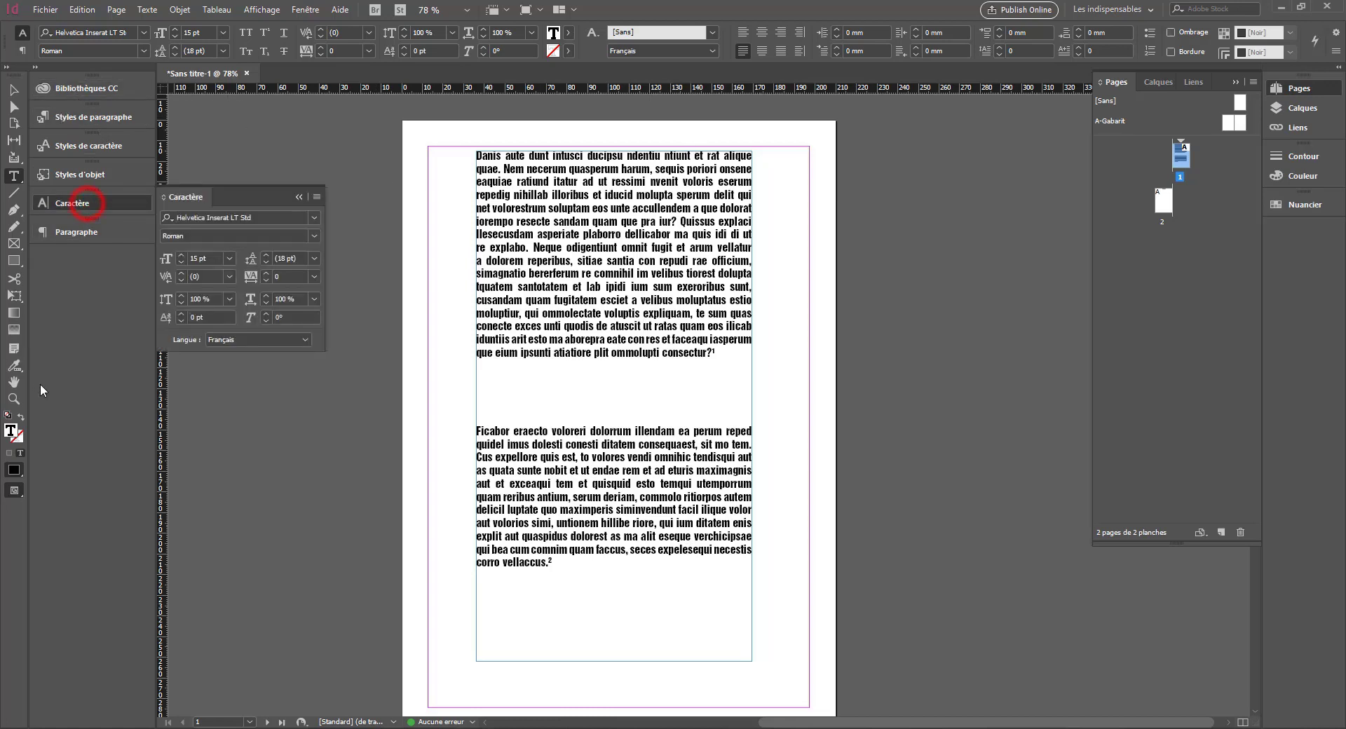
{"action": "left_click", "coordinate": [79, 234]}
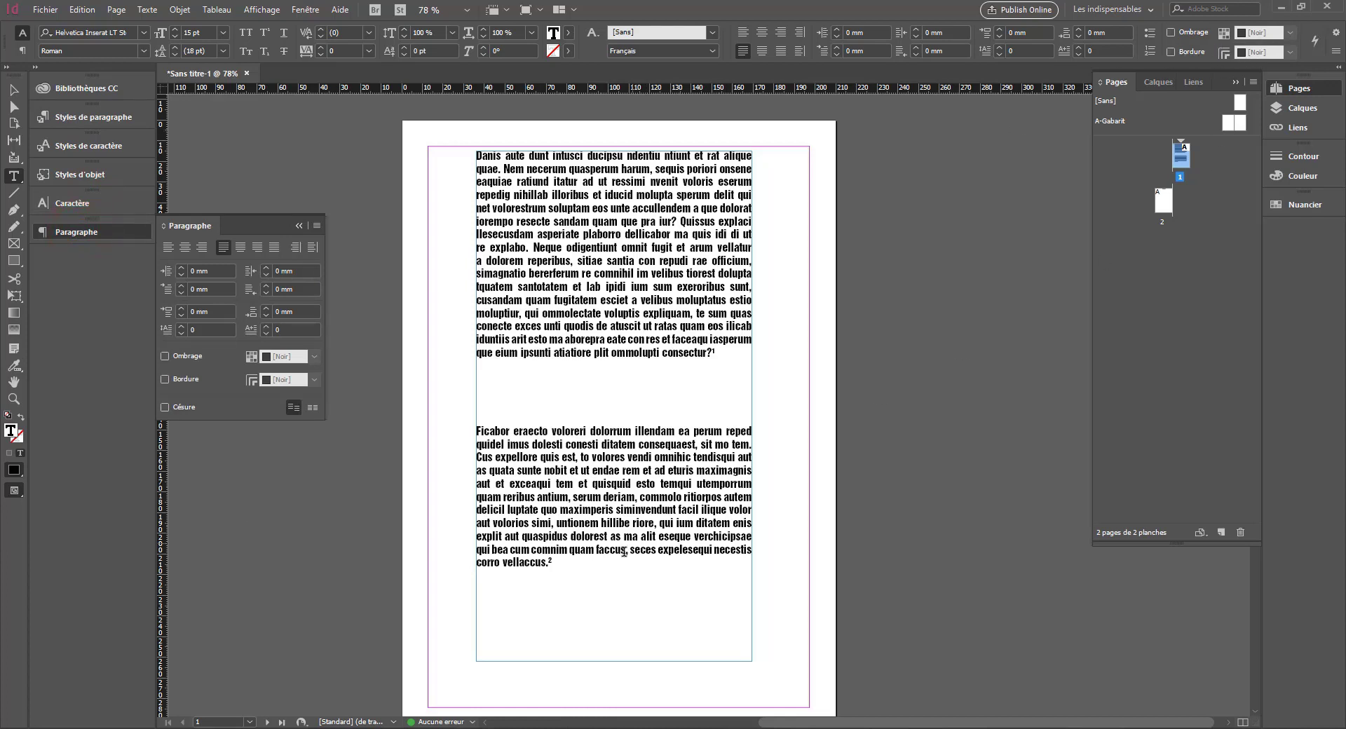
{"action": "triple_click", "coordinate": [580, 570]}
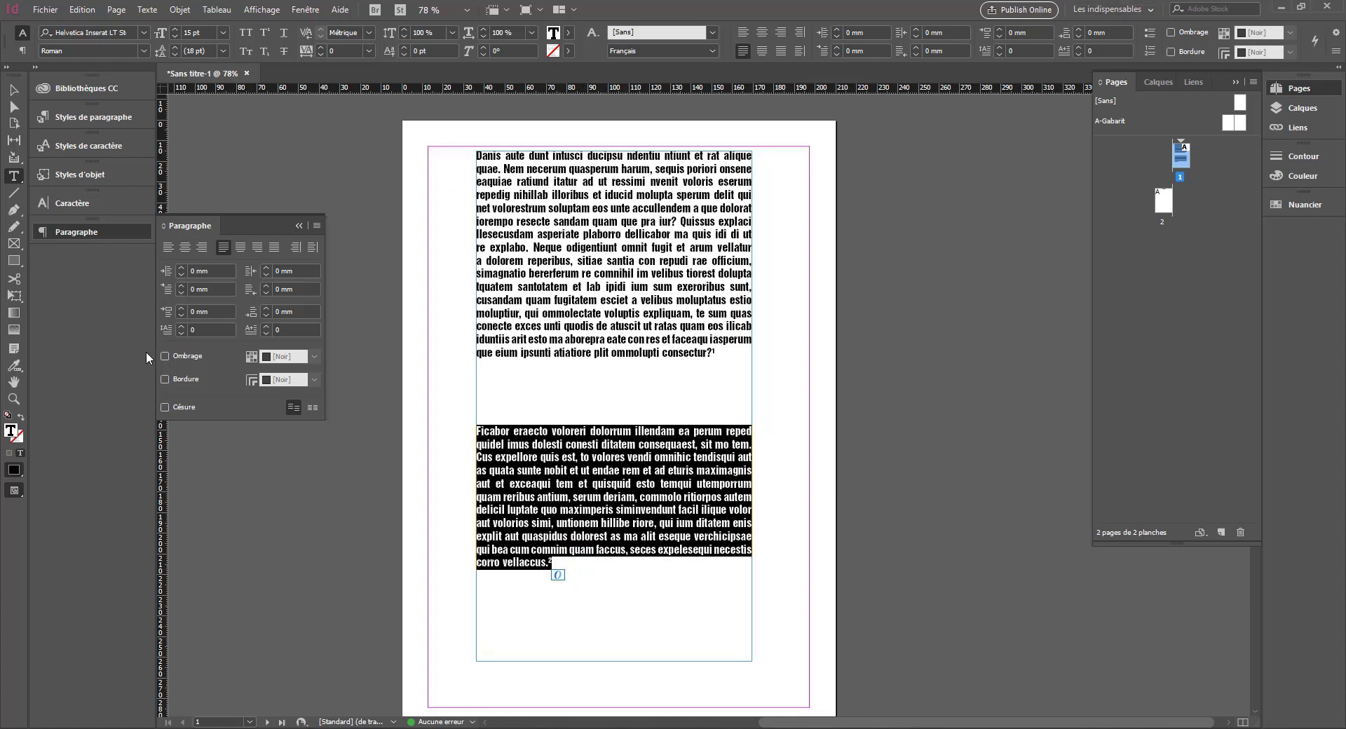
{"action": "left_click", "coordinate": [165, 379]}
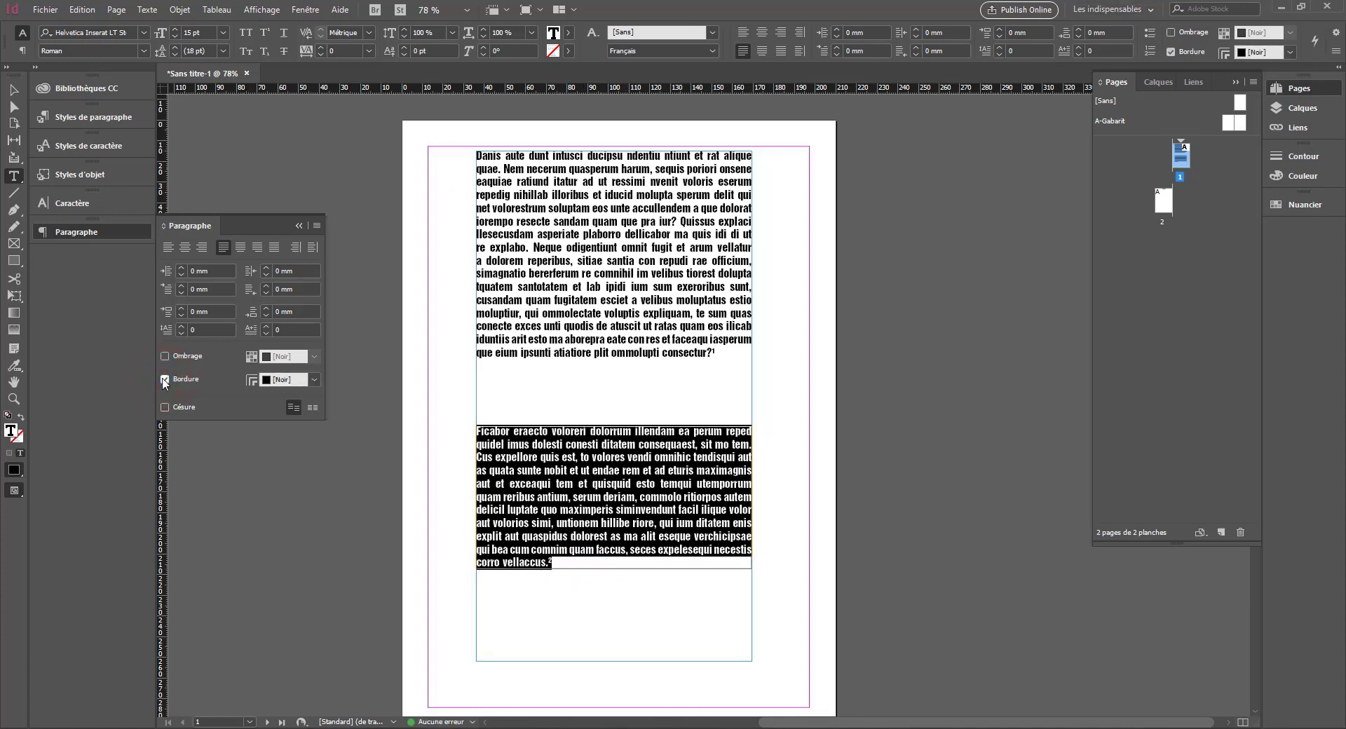
{"action": "left_click", "coordinate": [314, 379]}
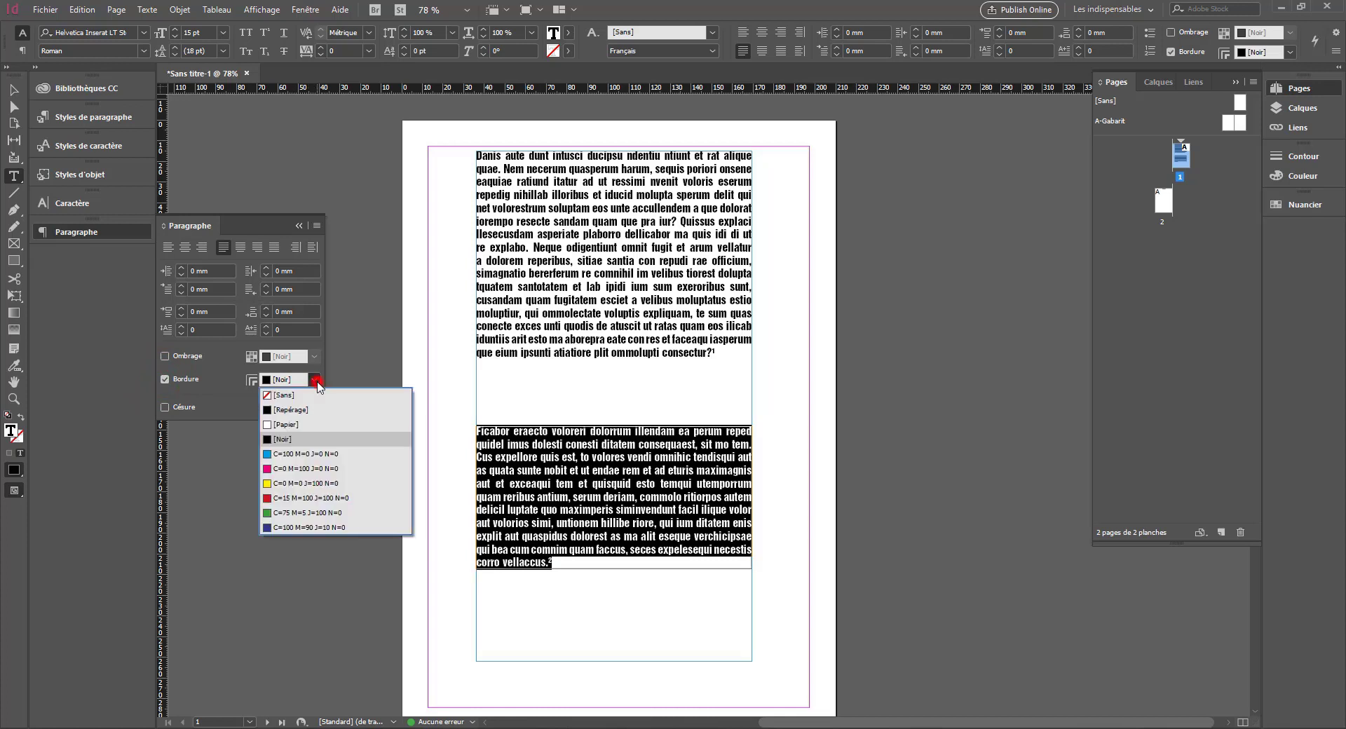
{"action": "left_click", "coordinate": [313, 498]}
{"action": "left_click", "coordinate": [517, 603]}
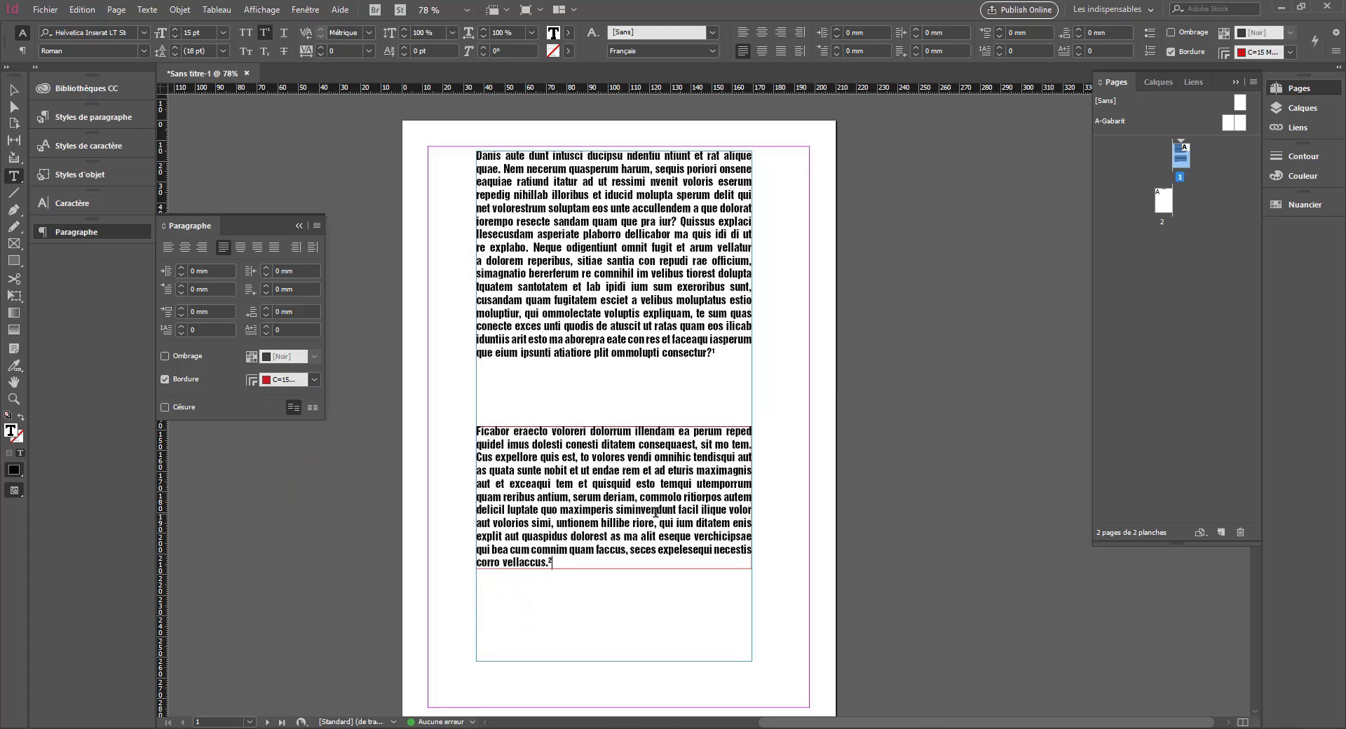
Step: Preview the bordered paragraph and the endnotes page in presentation mode, and return to the normal view
{"action": "type", "text": "W"}
{"action": "left_click", "coordinate": [394, 165]}
{"action": "key", "text": "shift+w"}
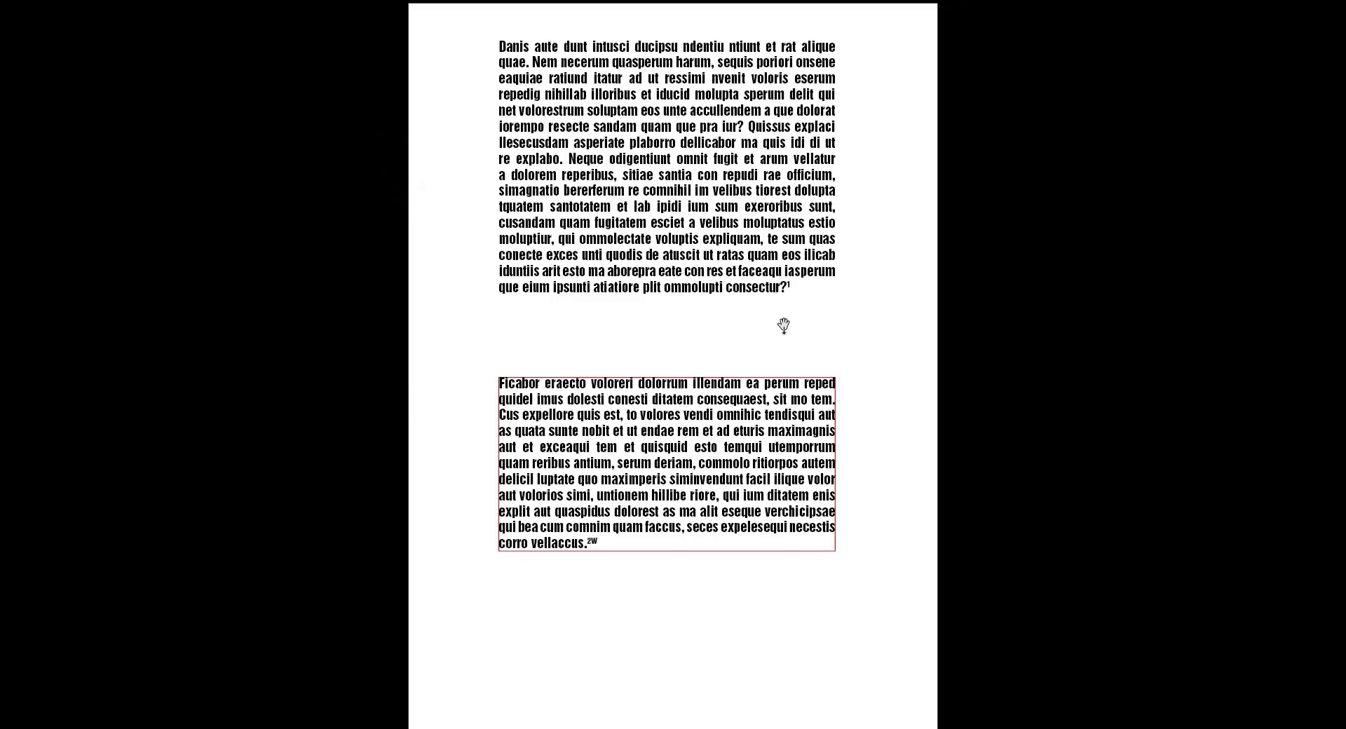
{"action": "left_click", "coordinate": [308, 656]}
{"action": "left_click", "coordinate": [389, 239]}
{"action": "key", "text": "Escape"}
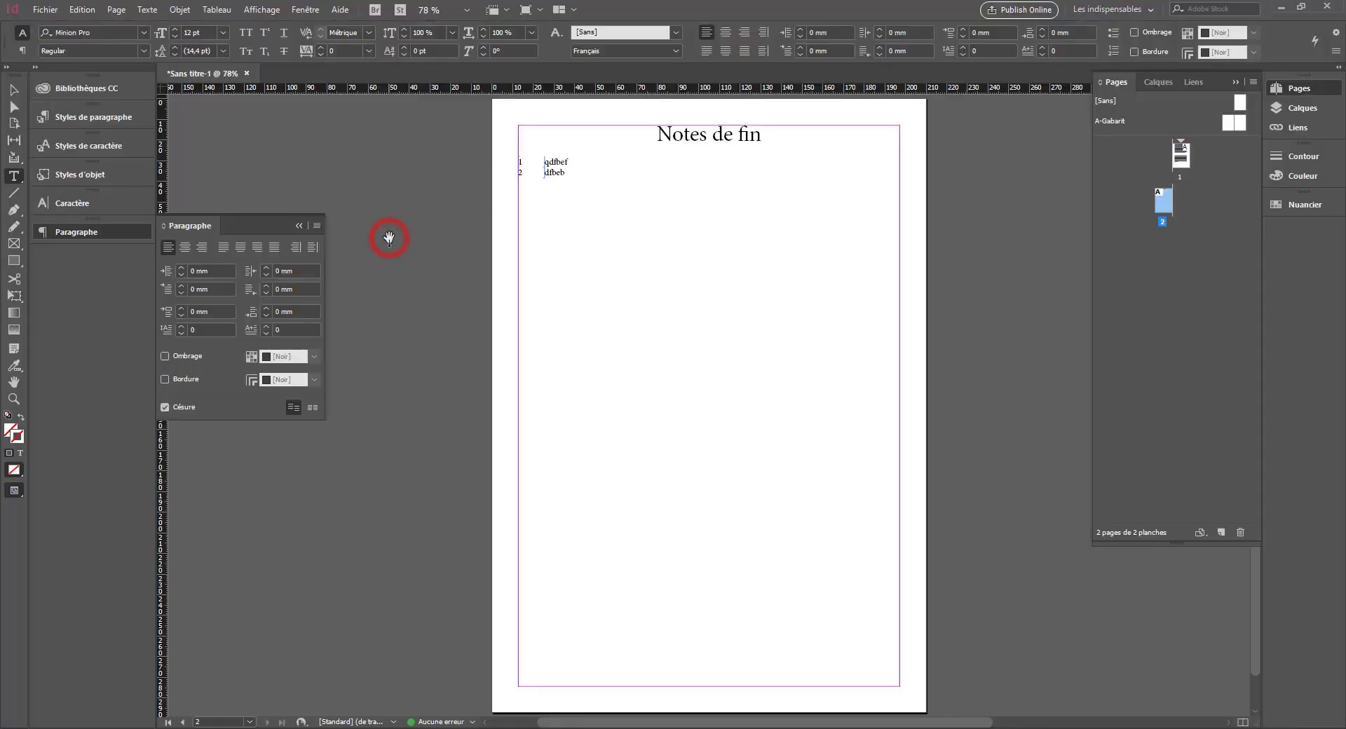
Step: Delete page 2 with its endnotes and remove the stray superscript "W" at the end of the second paragraph
{"action": "left_click", "coordinate": [1240, 532]}
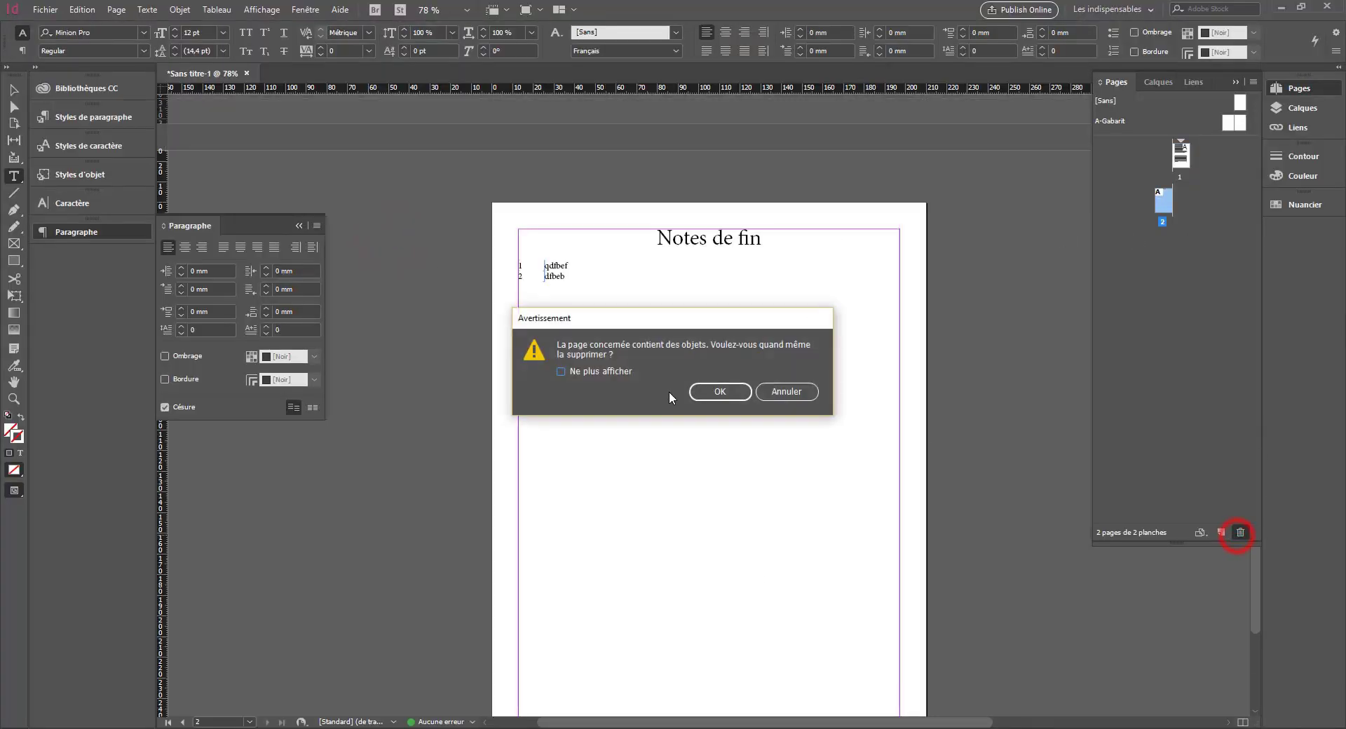
{"action": "left_click", "coordinate": [715, 392]}
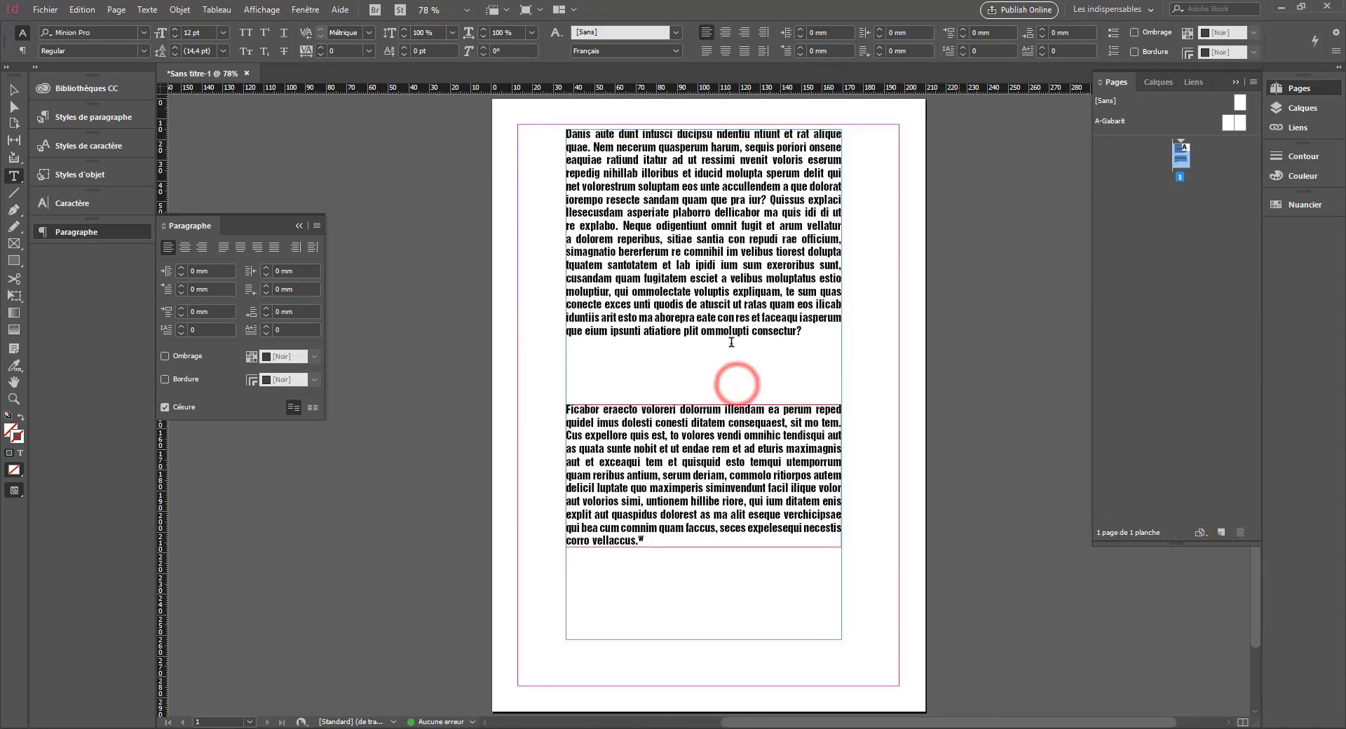
{"action": "left_click", "coordinate": [673, 540]}
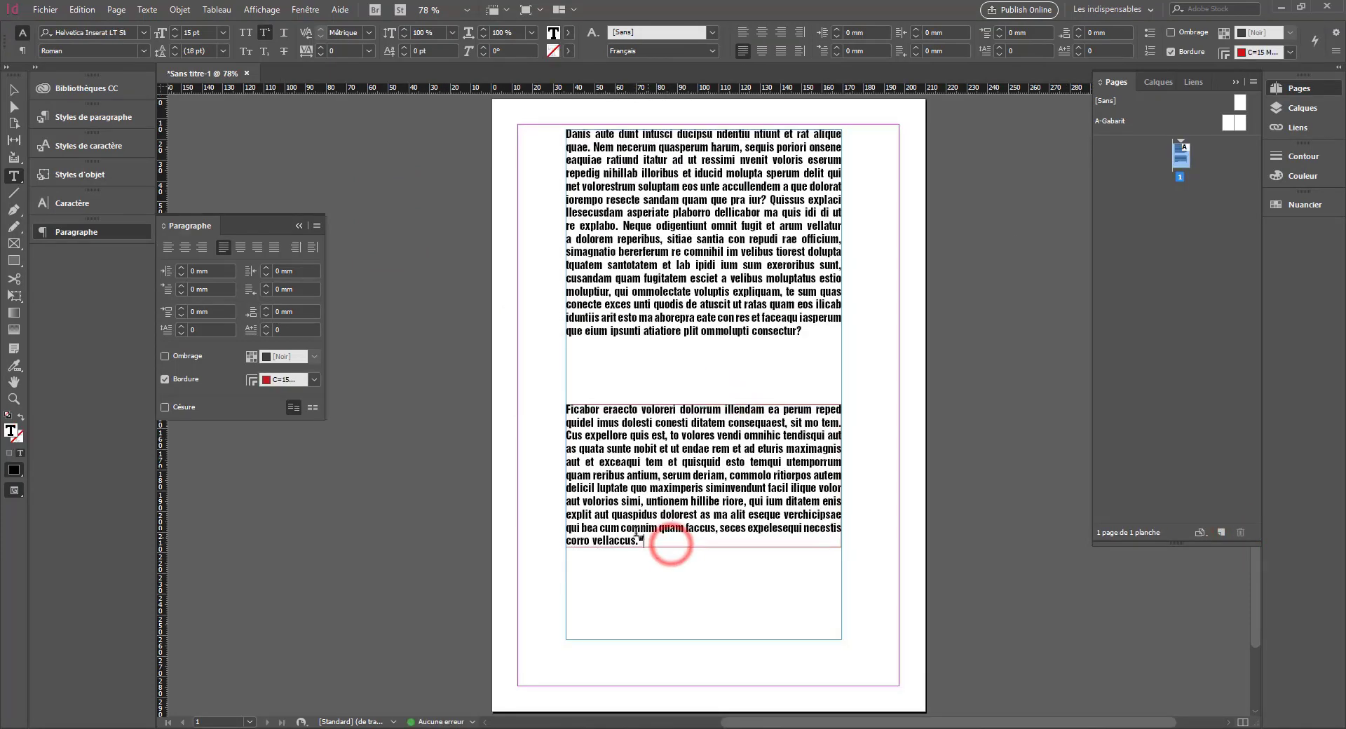
{"action": "left_click_drag", "start_coordinate": [638, 542], "coordinate": [509, 400]}
{"action": "left_click", "coordinate": [672, 488]}
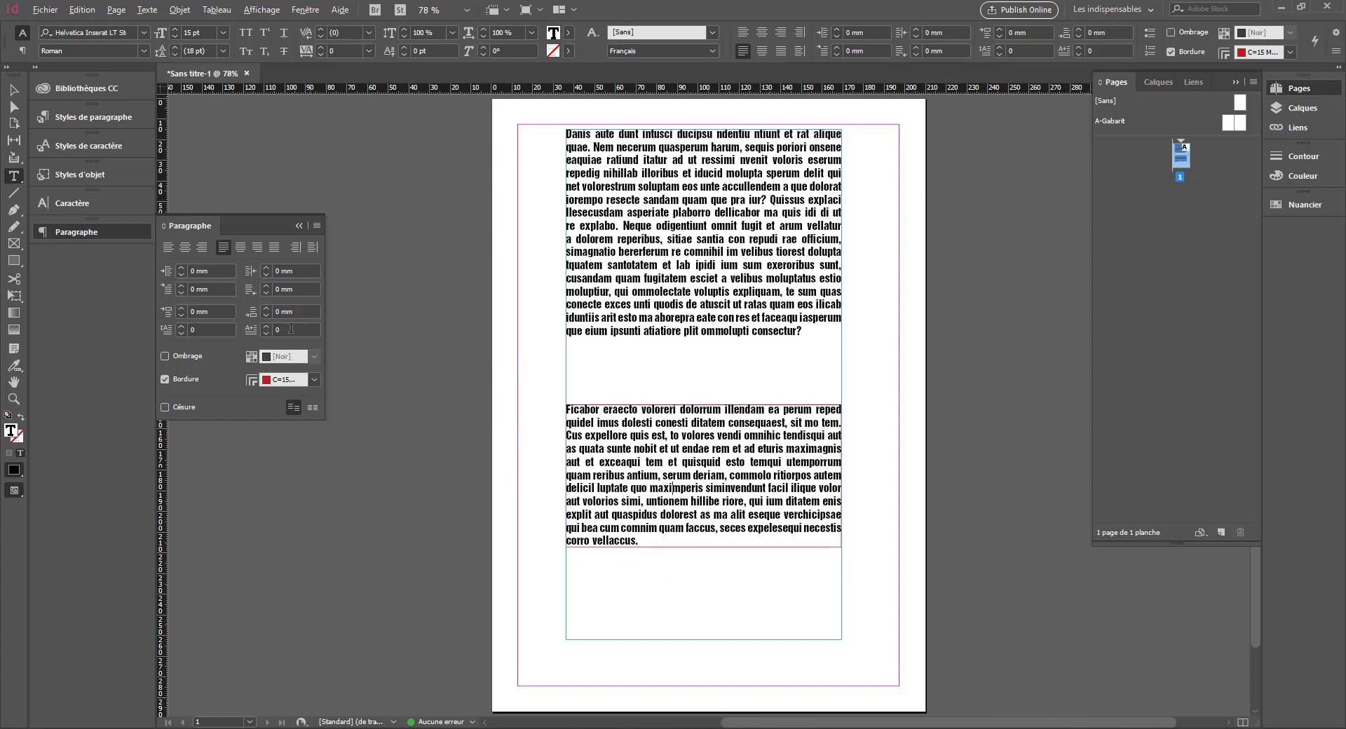
Step: Open the paragraph border and shading settings for the whole second paragraph and move the dialog closer to the text
{"action": "right_click", "coordinate": [618, 522]}
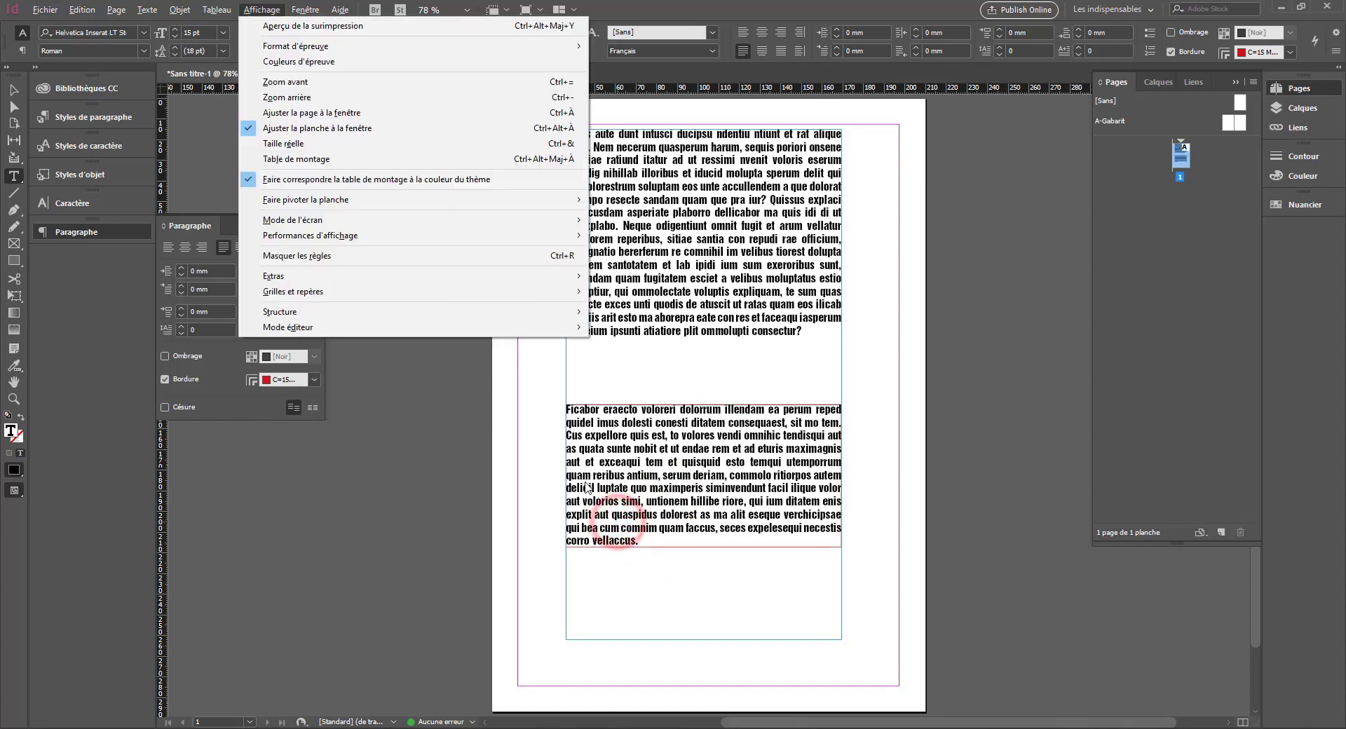
{"action": "left_click", "coordinate": [583, 486]}
{"action": "key", "text": "ctrl+a"}
{"action": "left_click_drag", "start_coordinate": [638, 540], "coordinate": [516, 409]}
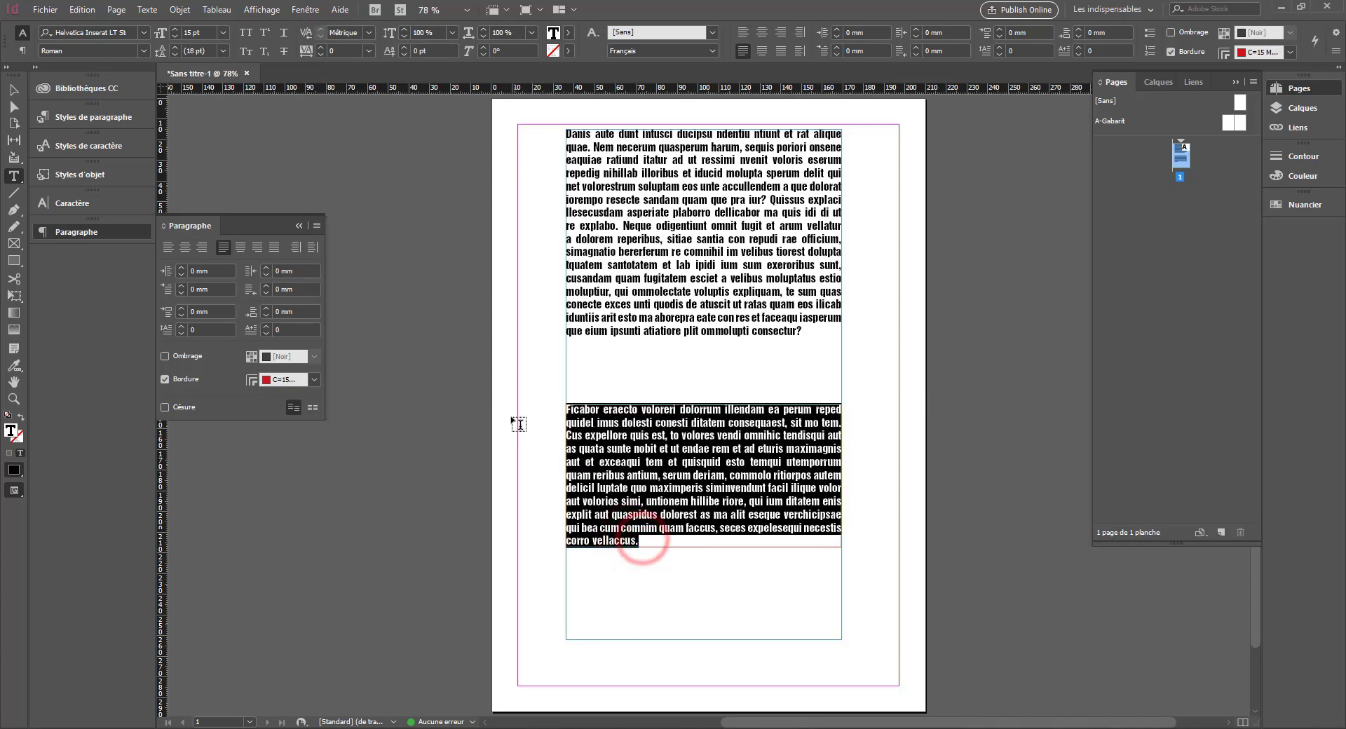
{"action": "left_click", "coordinate": [251, 380], "text": "alt"}
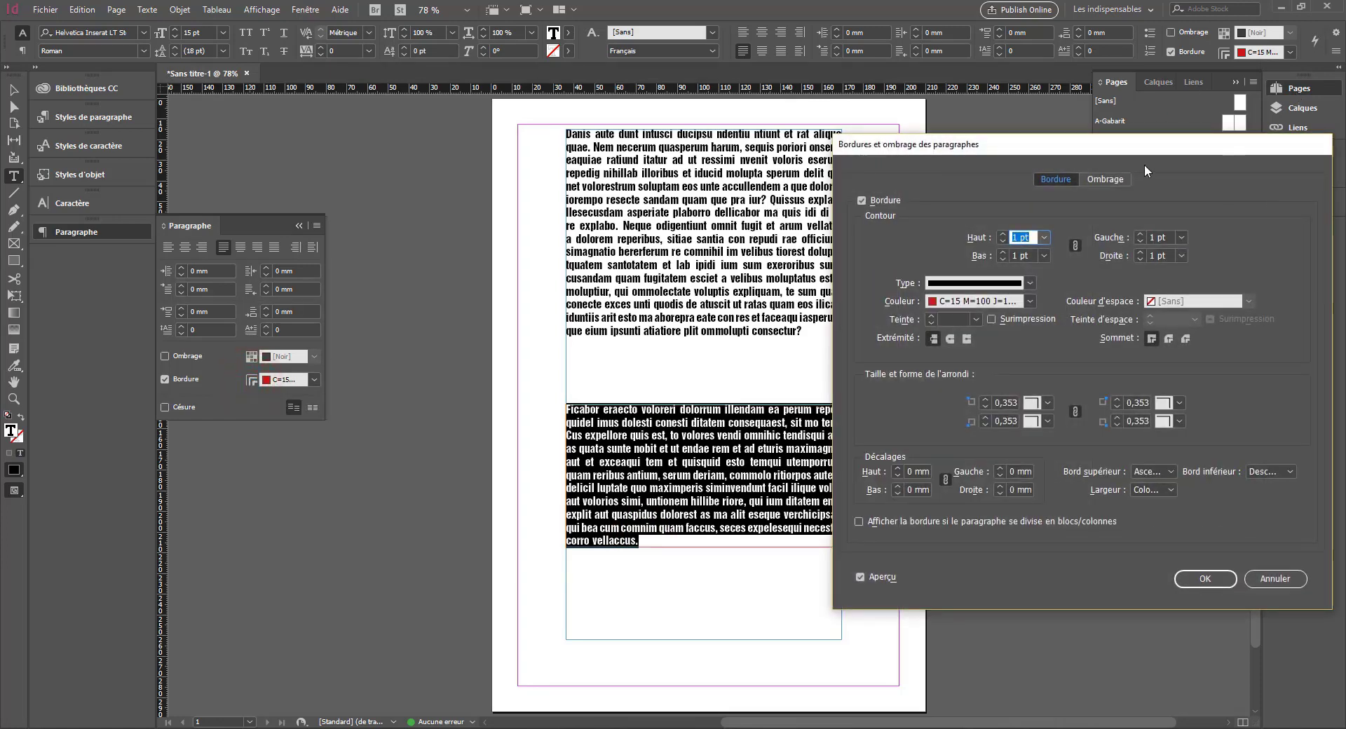
{"action": "left_click_drag", "start_coordinate": [1117, 149], "coordinate": [919, 138]}
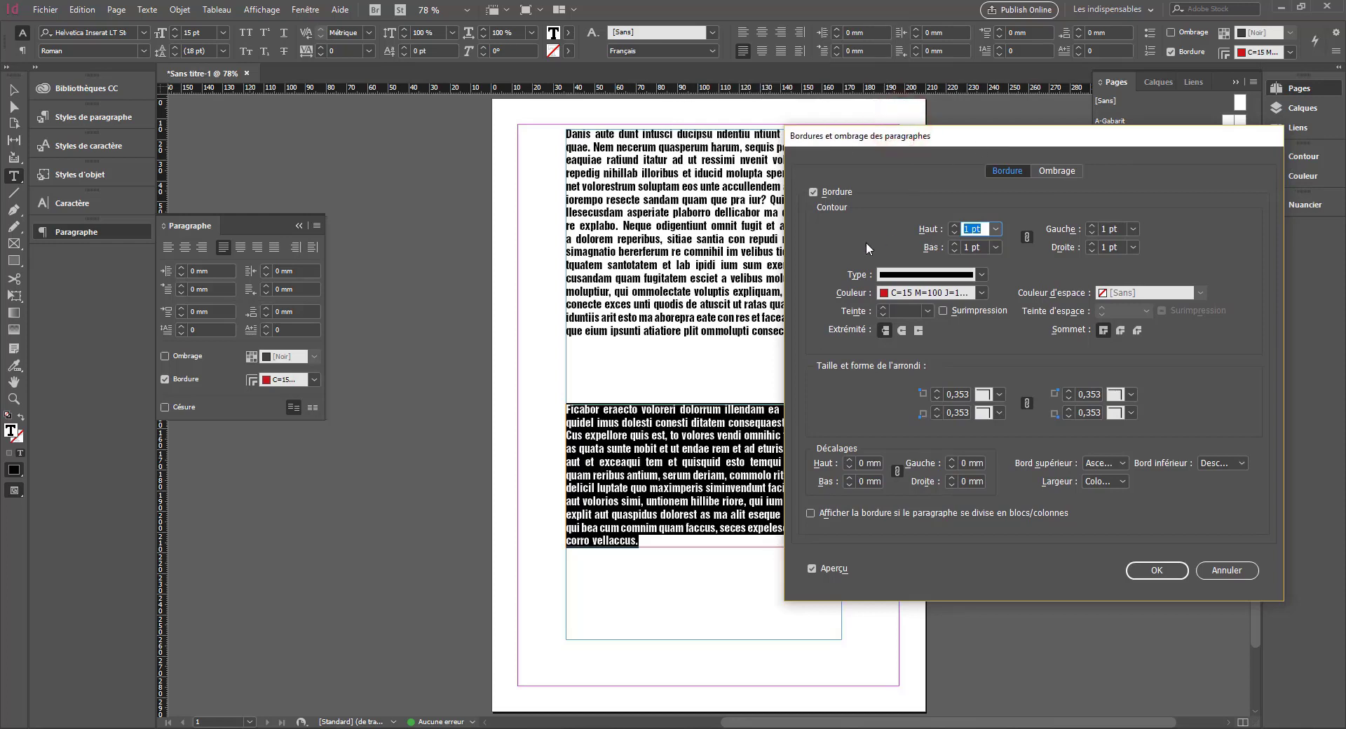
Step: Raise the border's stroke weight to 5 pt on all four linked sides
{"action": "left_click", "coordinate": [953, 229]}
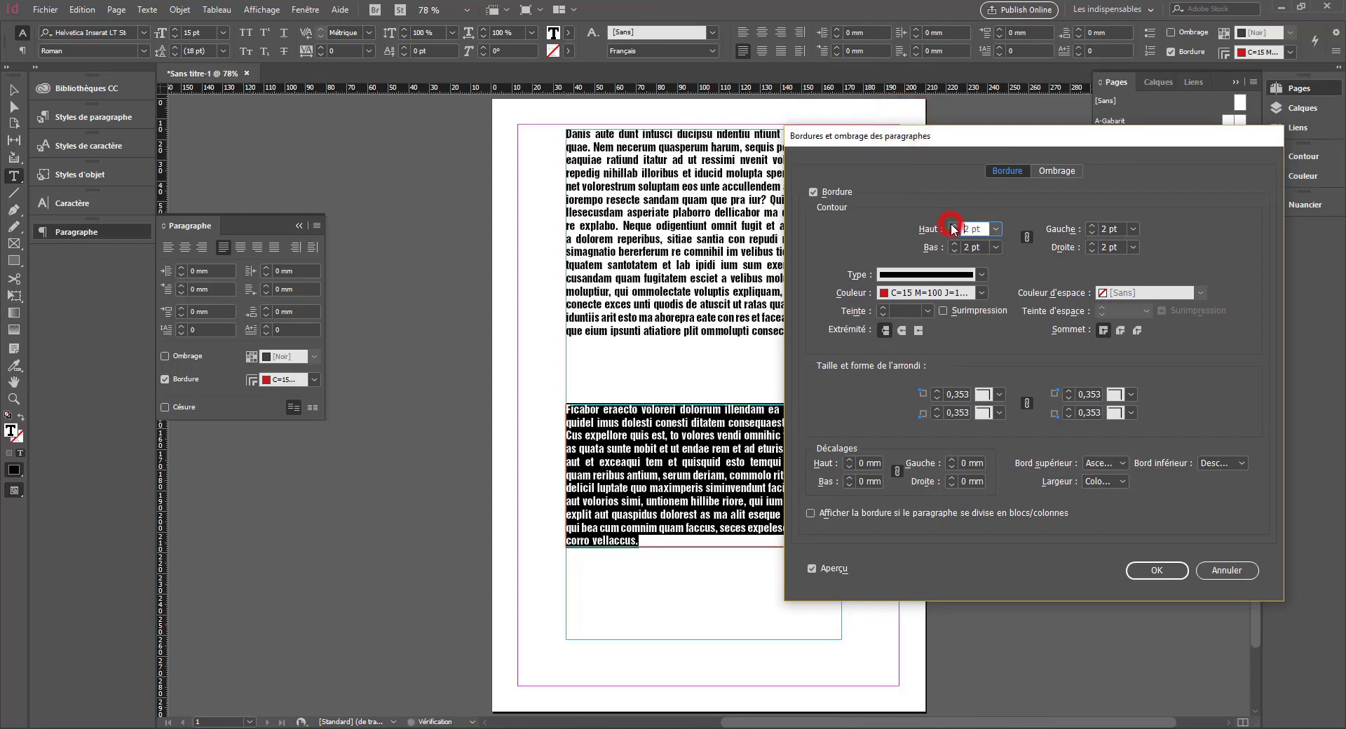
{"action": "left_click", "coordinate": [953, 229]}
{"action": "left_click", "coordinate": [953, 228]}
{"action": "left_click", "coordinate": [954, 228]}
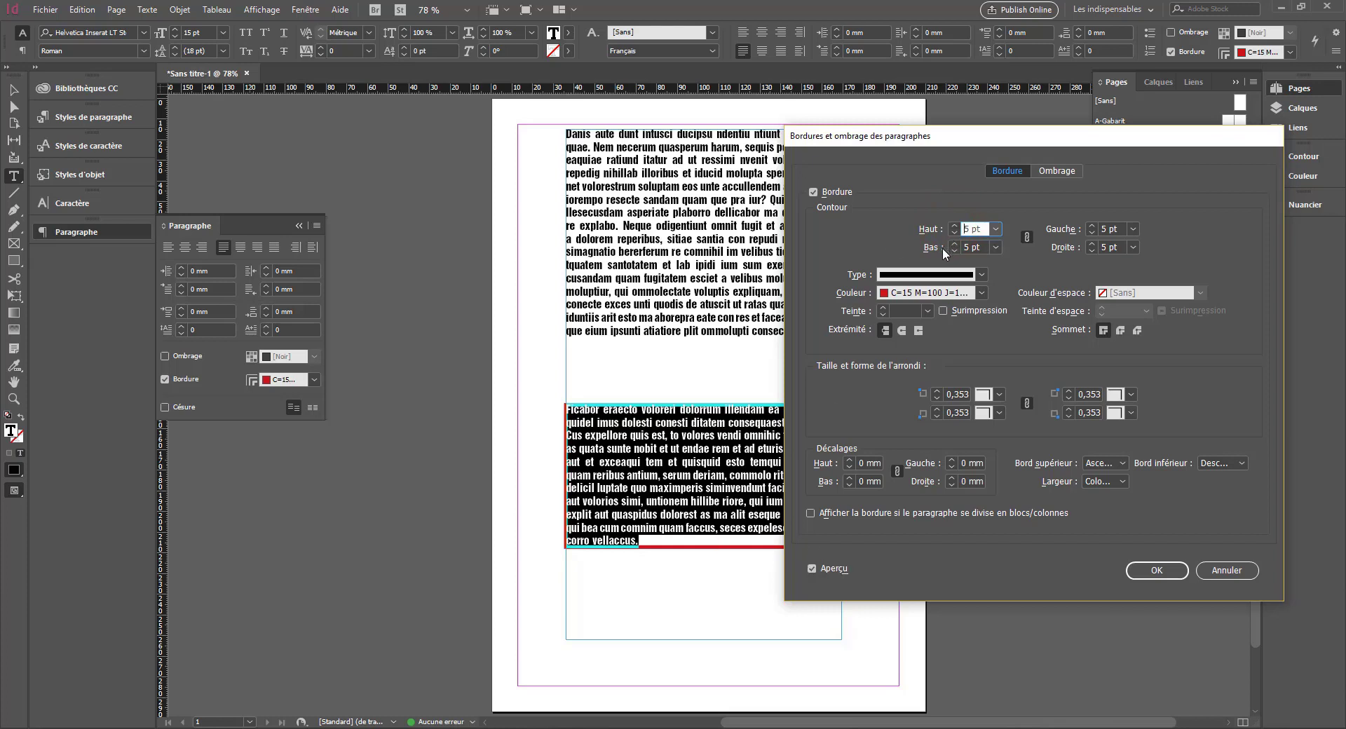
Step: Set the border's stroke weight to 2 pt on all four sides
{"action": "left_click", "coordinate": [1028, 239]}
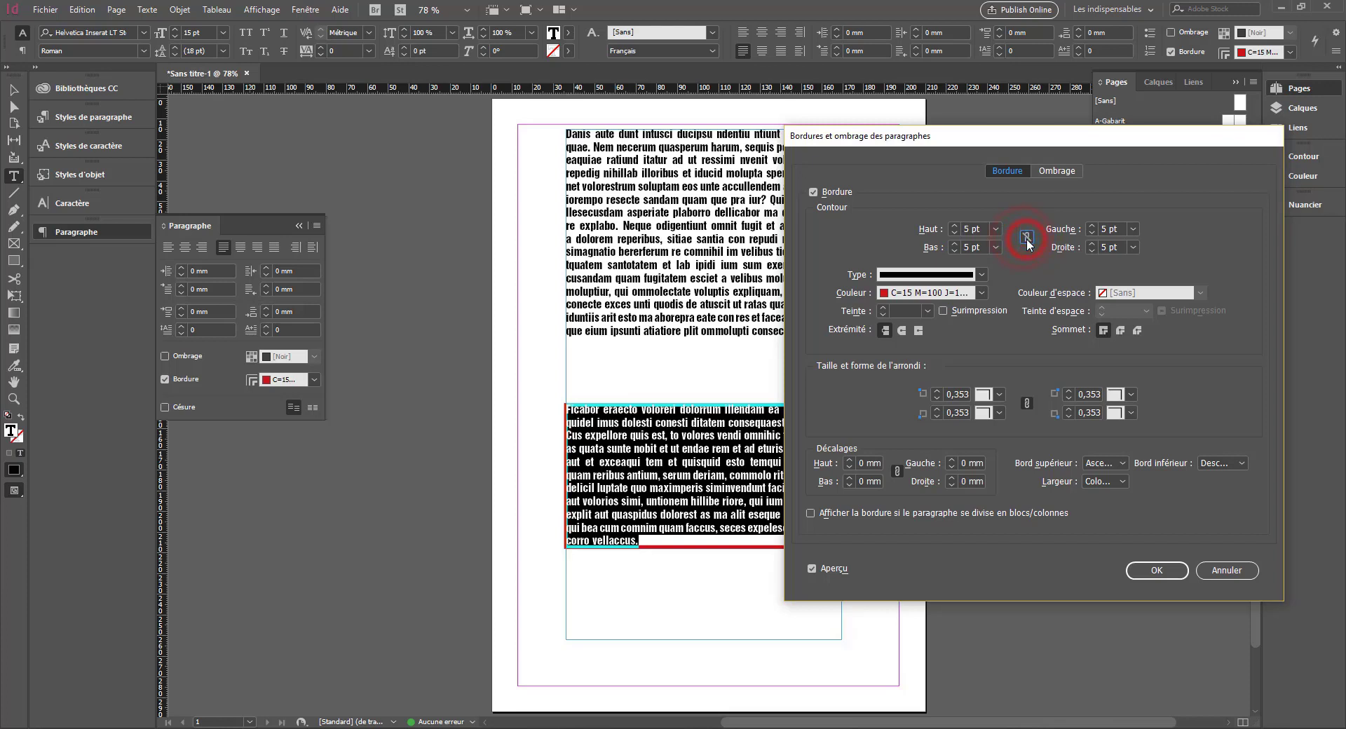
{"action": "left_click", "coordinate": [953, 234]}
{"action": "left_click", "coordinate": [953, 235]}
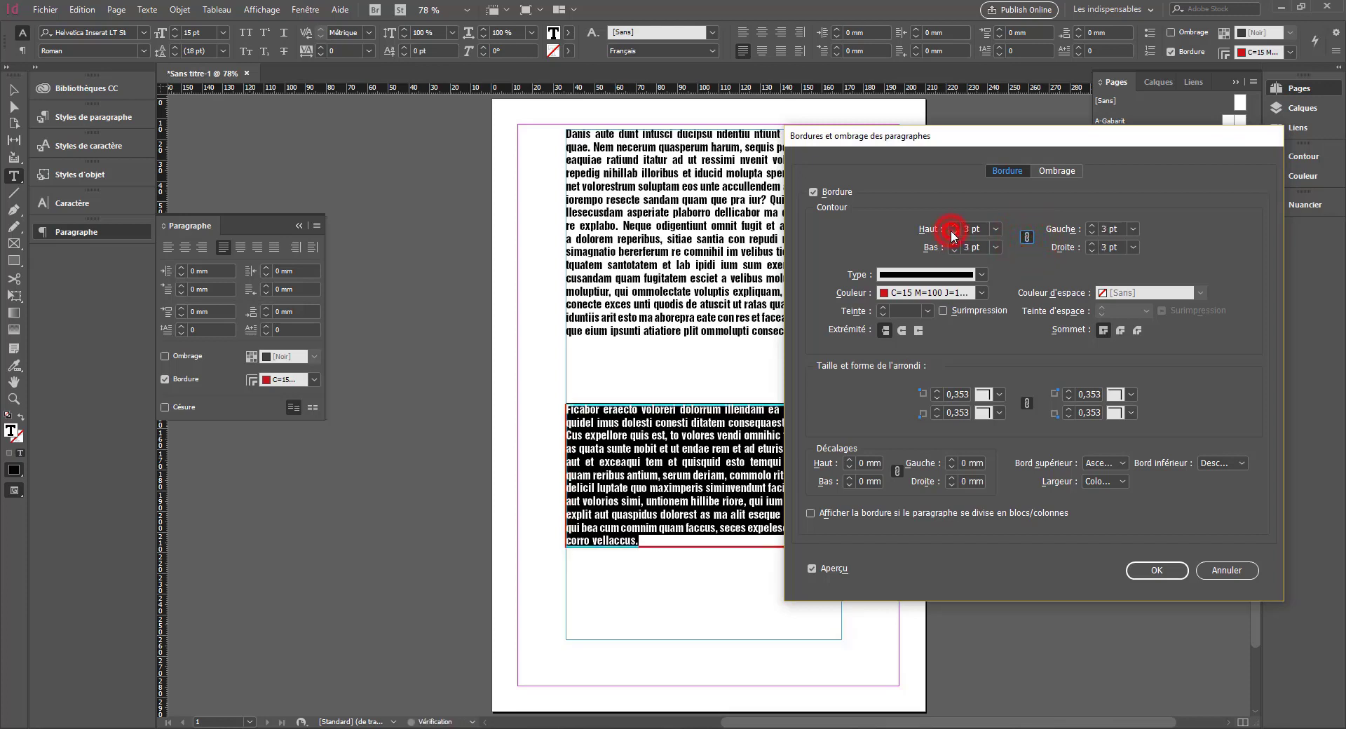
{"action": "left_click", "coordinate": [954, 234]}
Step: Unlink the border sides, try a 1 pt bottom weight, restore it to 2 pt and relink the sides
{"action": "left_click", "coordinate": [1026, 237]}
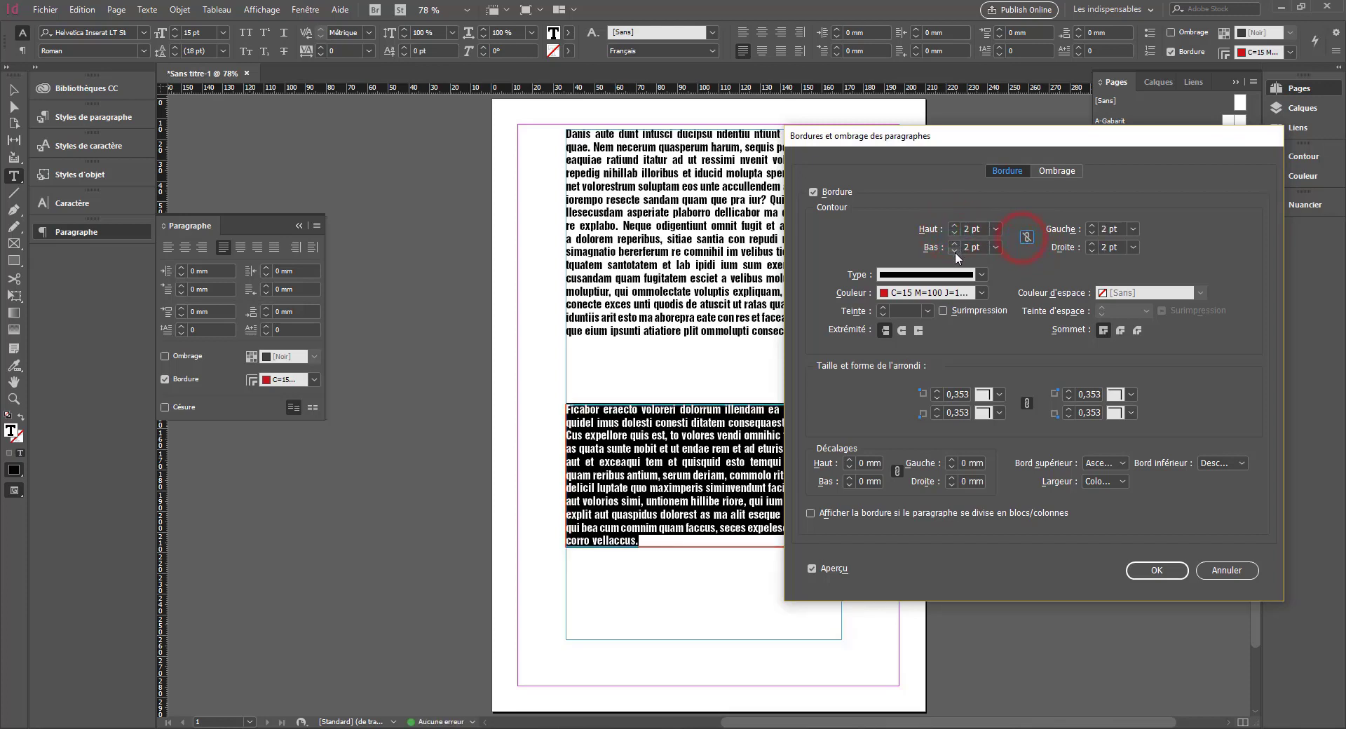
{"action": "left_click", "coordinate": [955, 250]}
{"action": "left_click", "coordinate": [954, 251]}
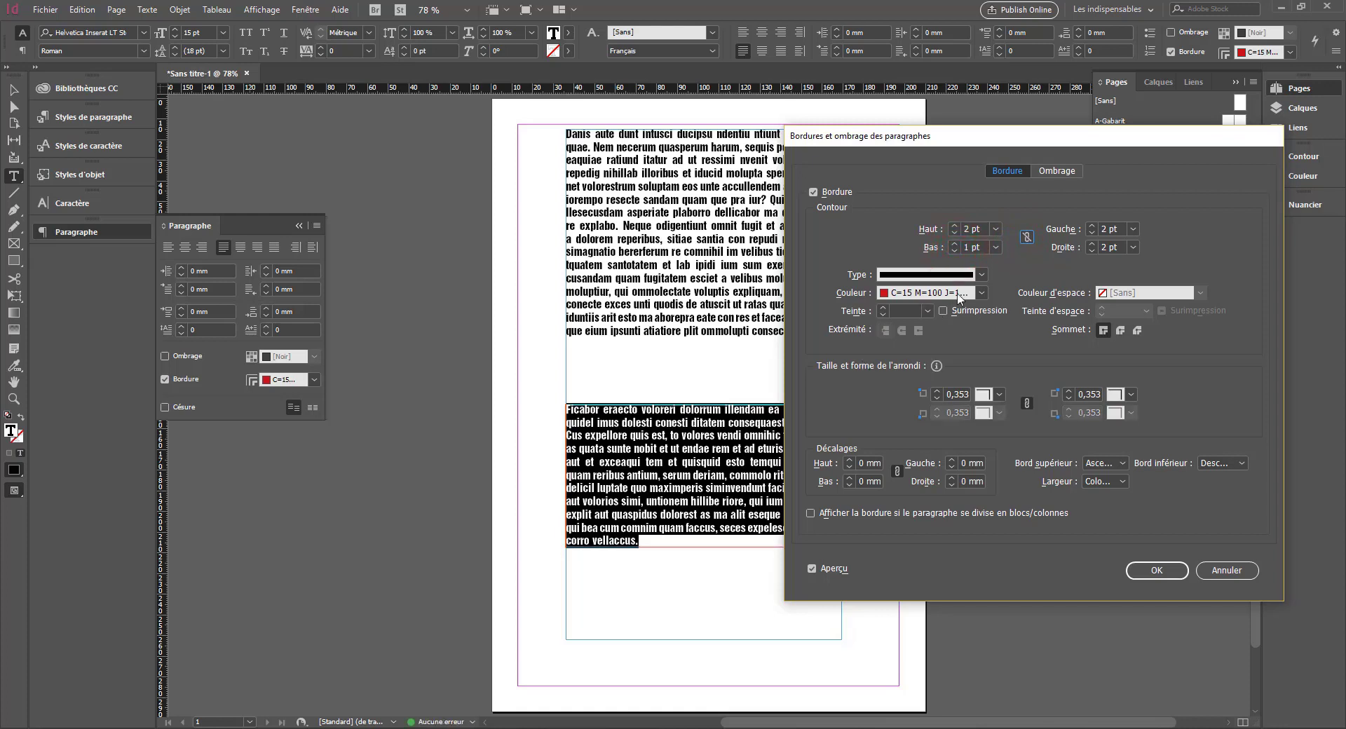
{"action": "left_click", "coordinate": [955, 242]}
{"action": "left_click", "coordinate": [955, 243]}
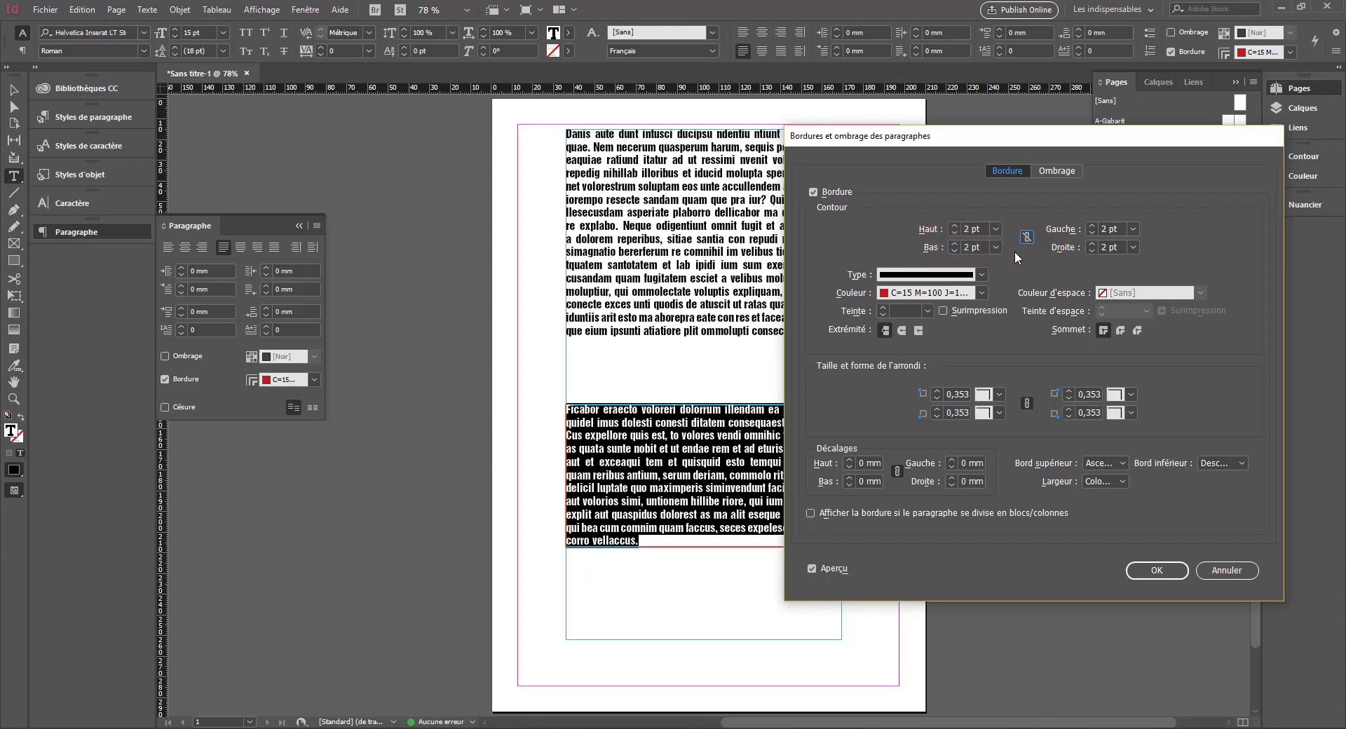
{"action": "left_click", "coordinate": [1025, 237]}
Step: Try the Epais - Epais and Epais - Fin - Epais border types and set the type back to Continu
{"action": "left_click", "coordinate": [981, 275]}
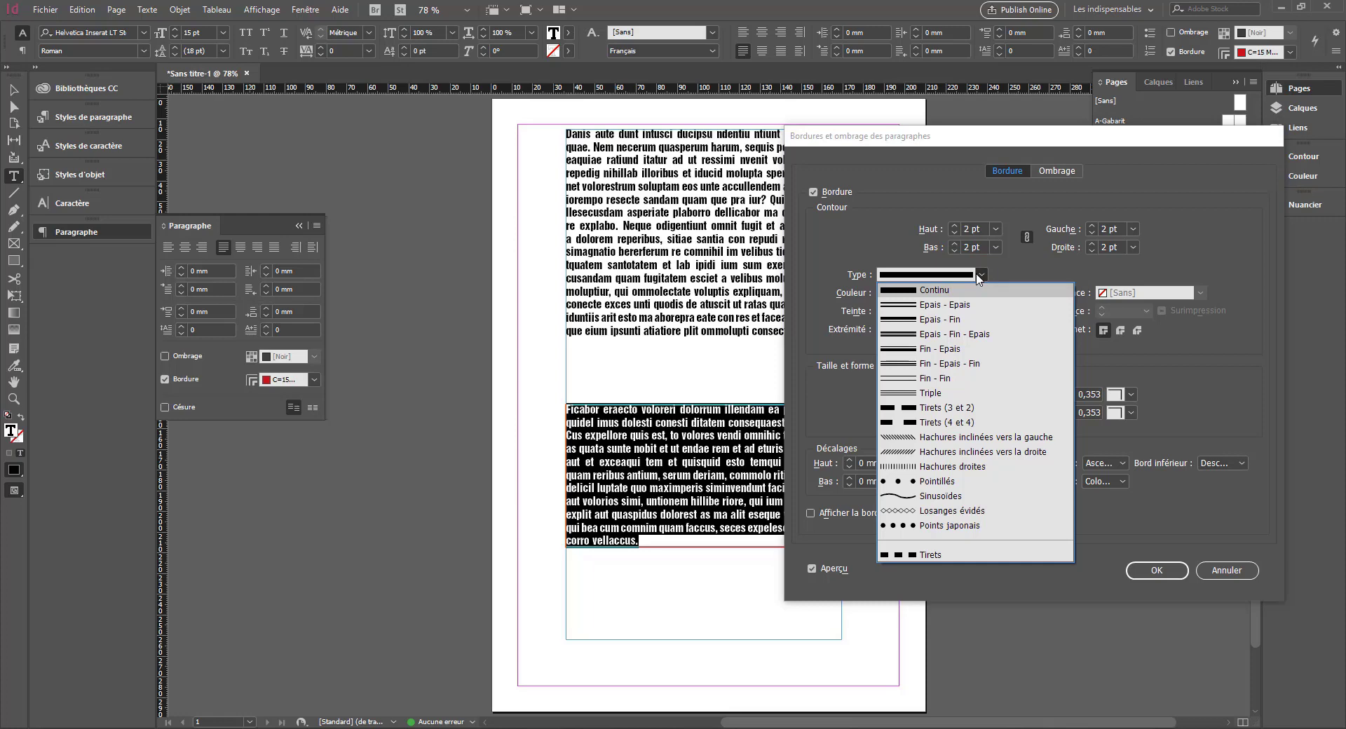
{"action": "left_click", "coordinate": [966, 306]}
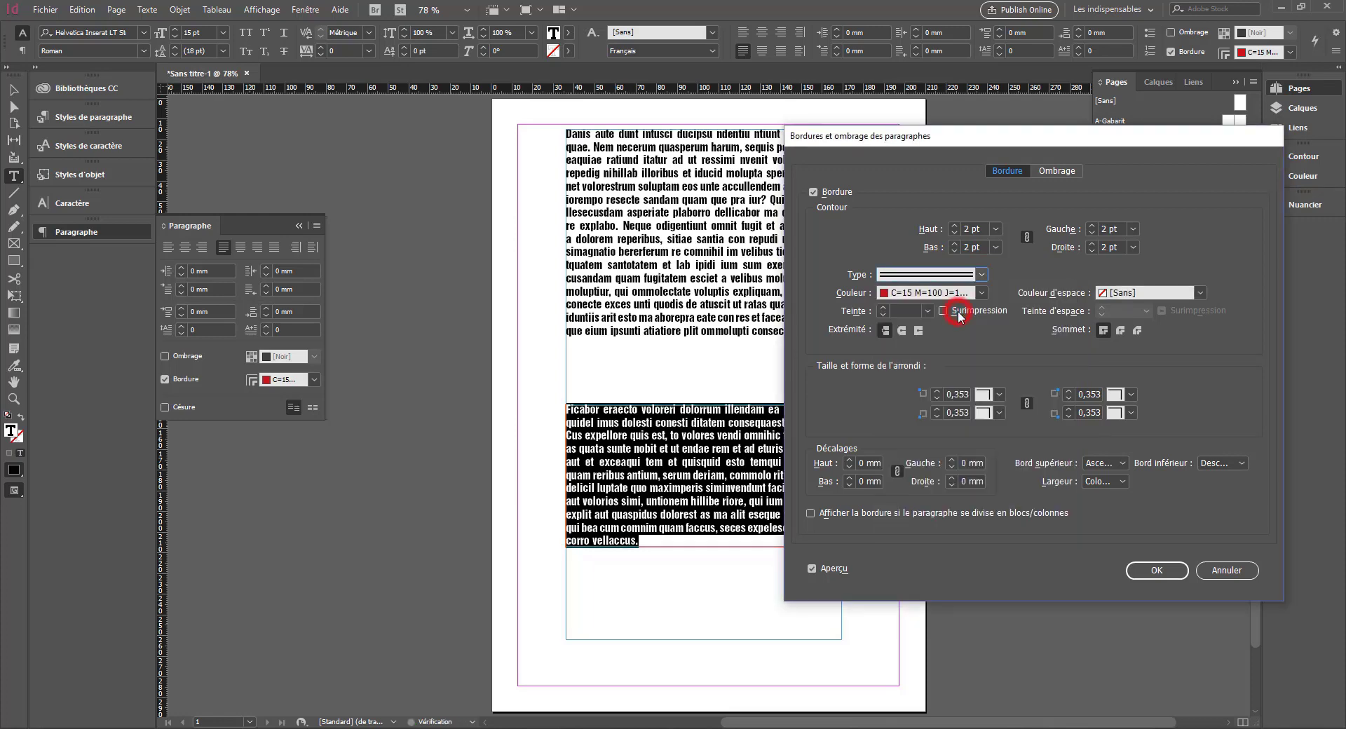
{"action": "left_click", "coordinate": [968, 274]}
{"action": "left_click", "coordinate": [967, 275]}
{"action": "left_click", "coordinate": [971, 274]}
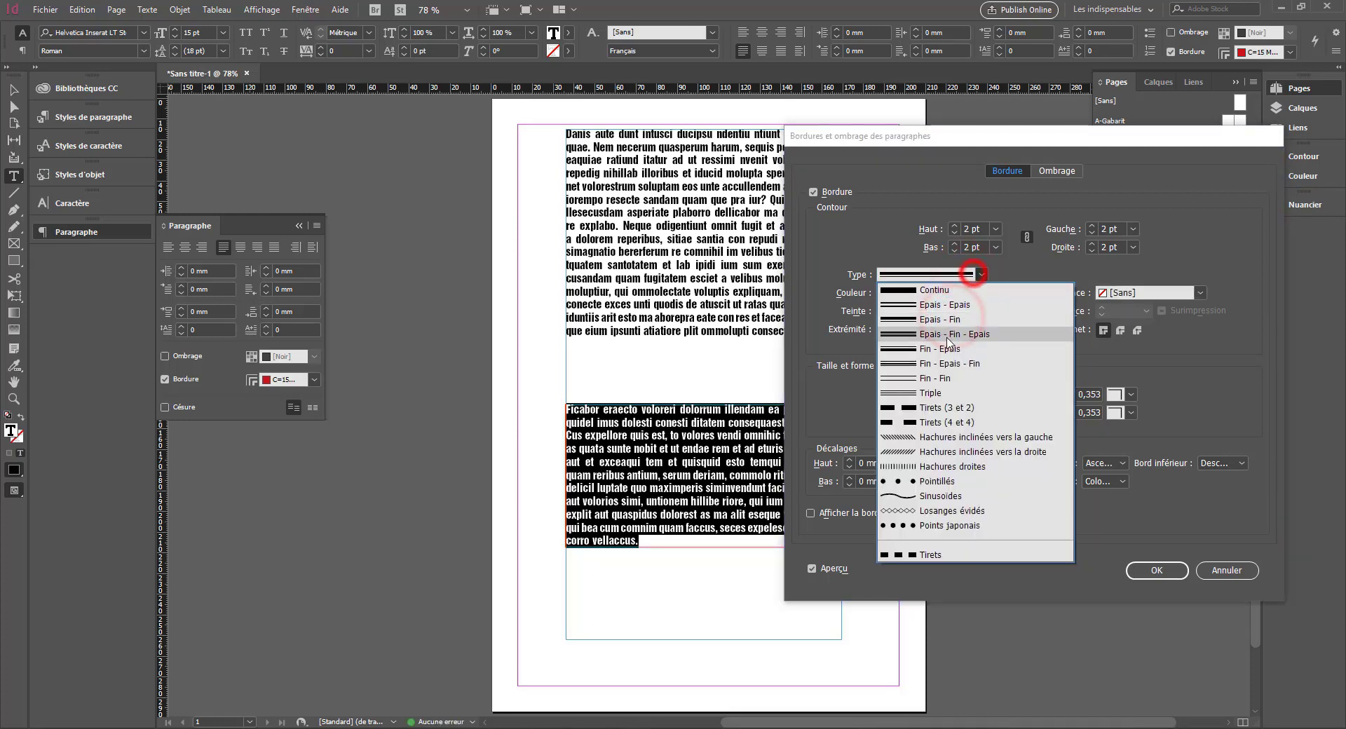
{"action": "left_click", "coordinate": [946, 336]}
{"action": "left_click", "coordinate": [943, 274]}
{"action": "left_click", "coordinate": [932, 275]}
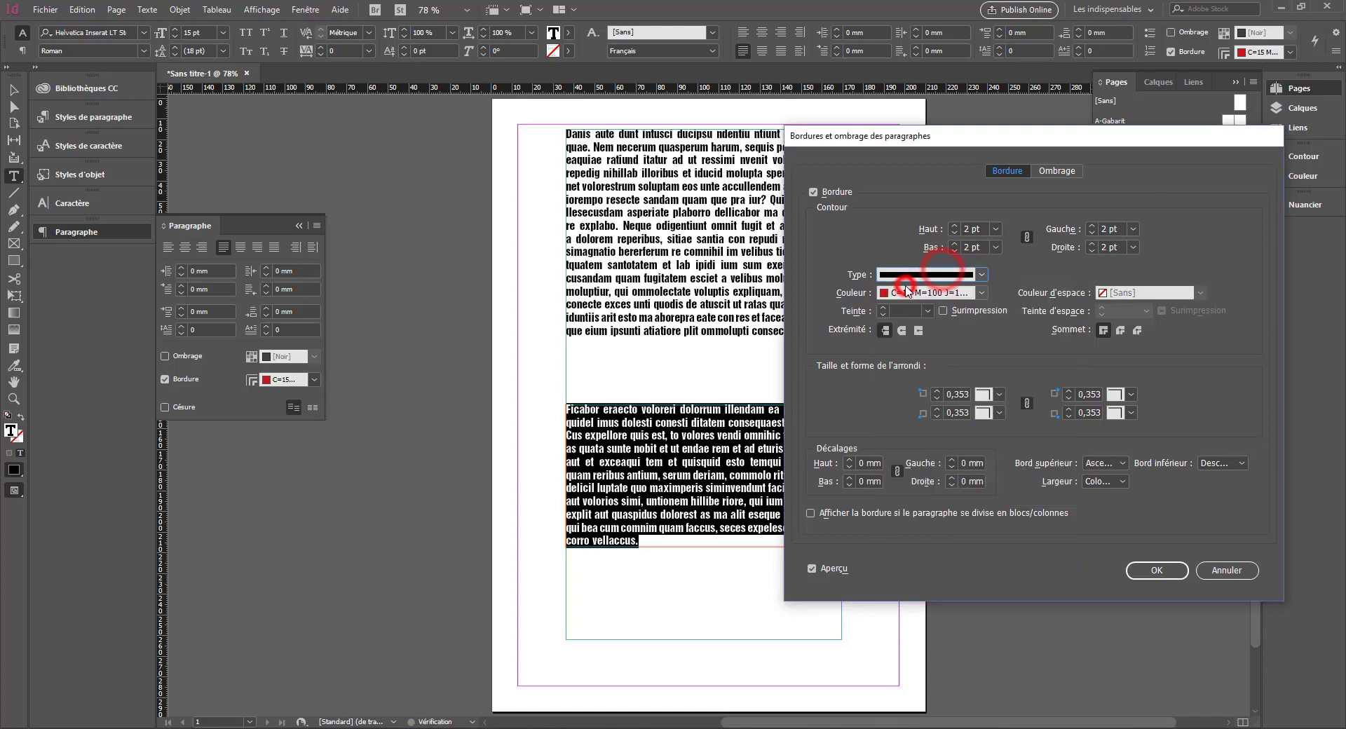
Step: Try border tints of 70 % and 27 %, and set the tint back to 100 %
{"action": "left_click", "coordinate": [986, 292]}
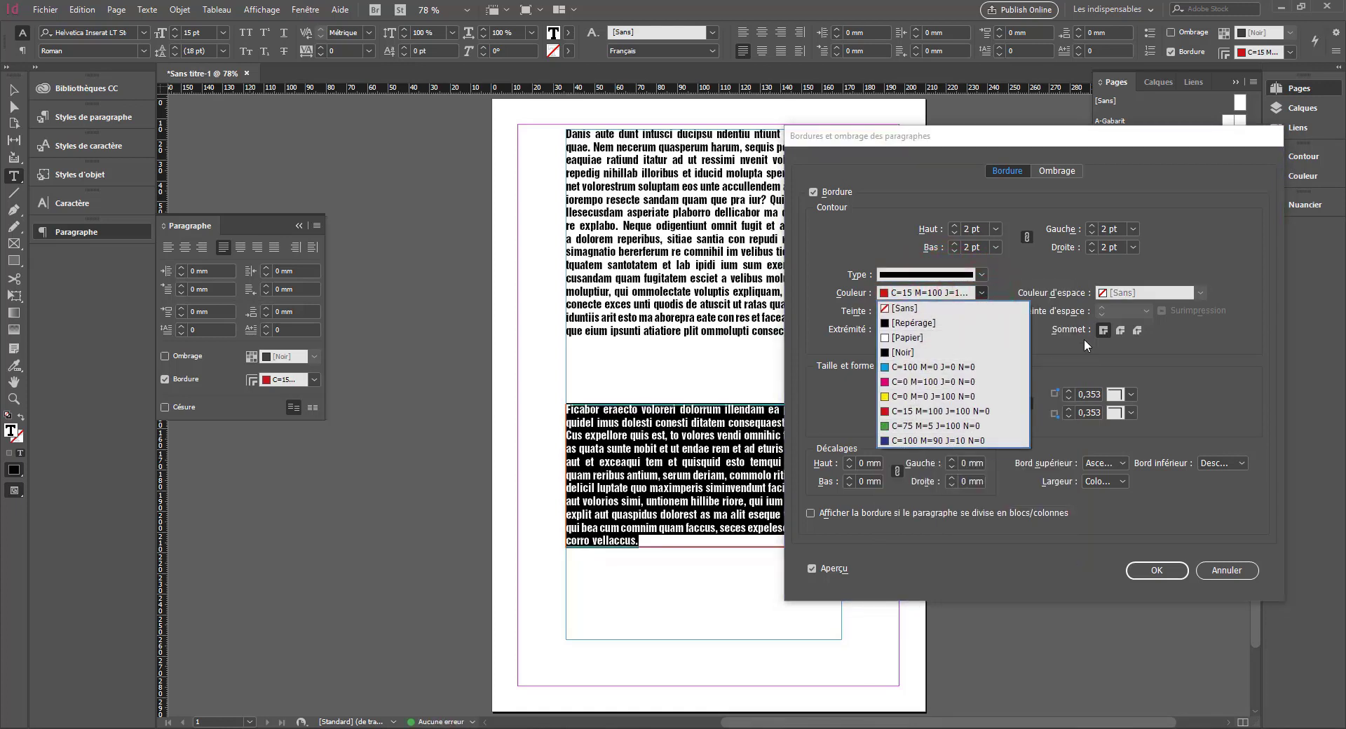
{"action": "left_click", "coordinate": [1001, 267]}
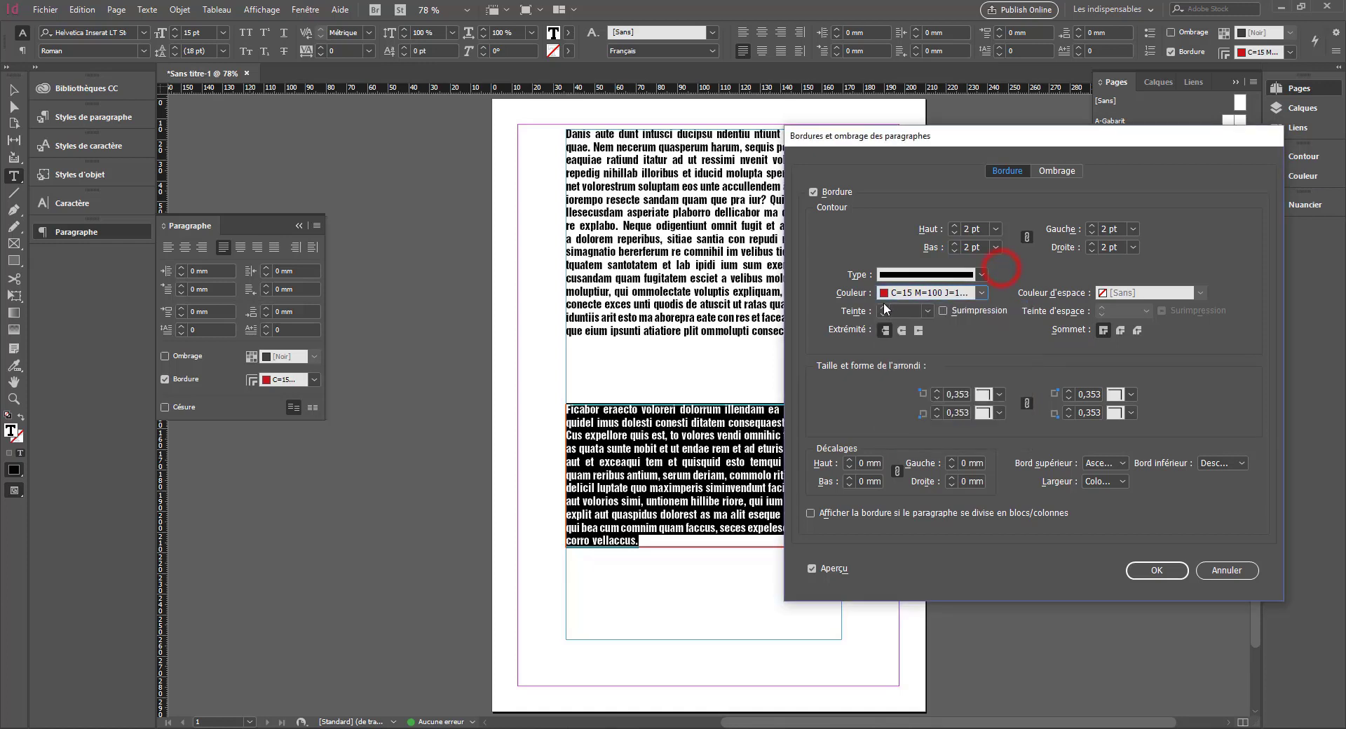
{"action": "left_click", "coordinate": [927, 312]}
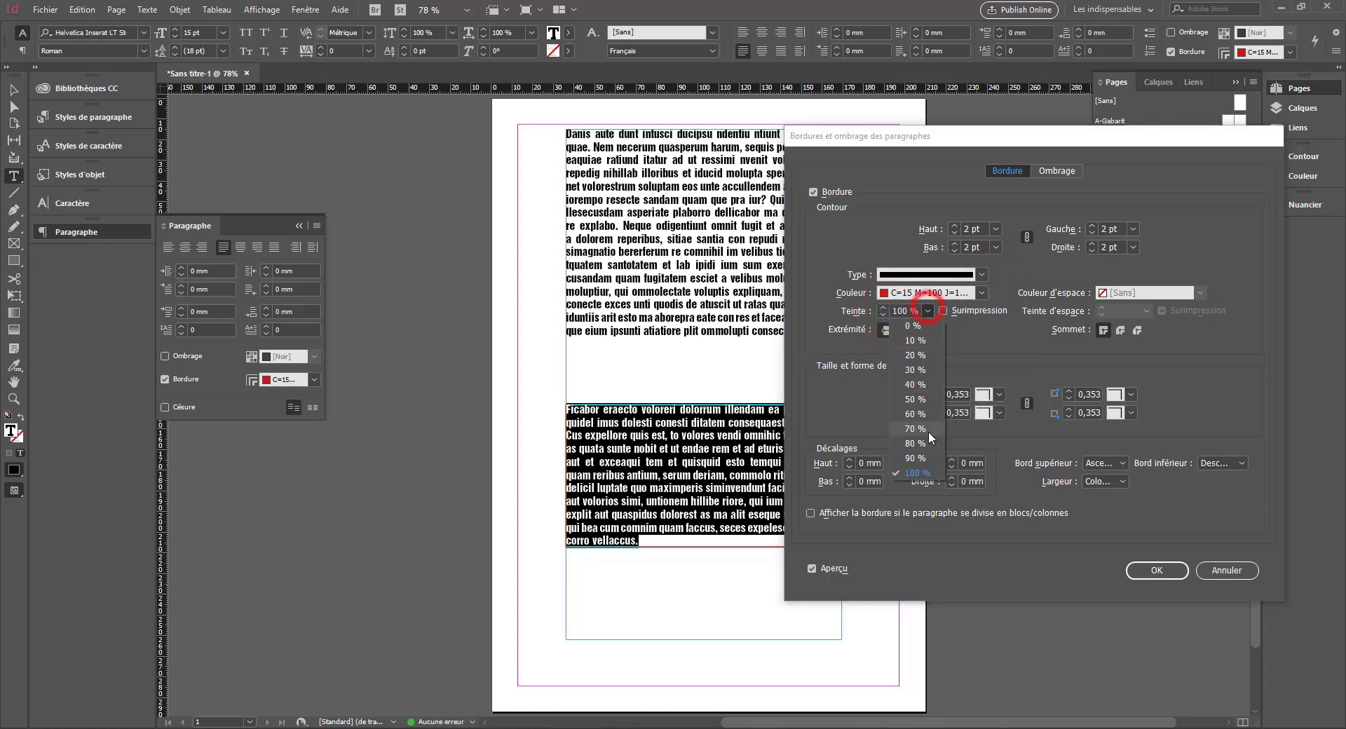
{"action": "left_click", "coordinate": [928, 431]}
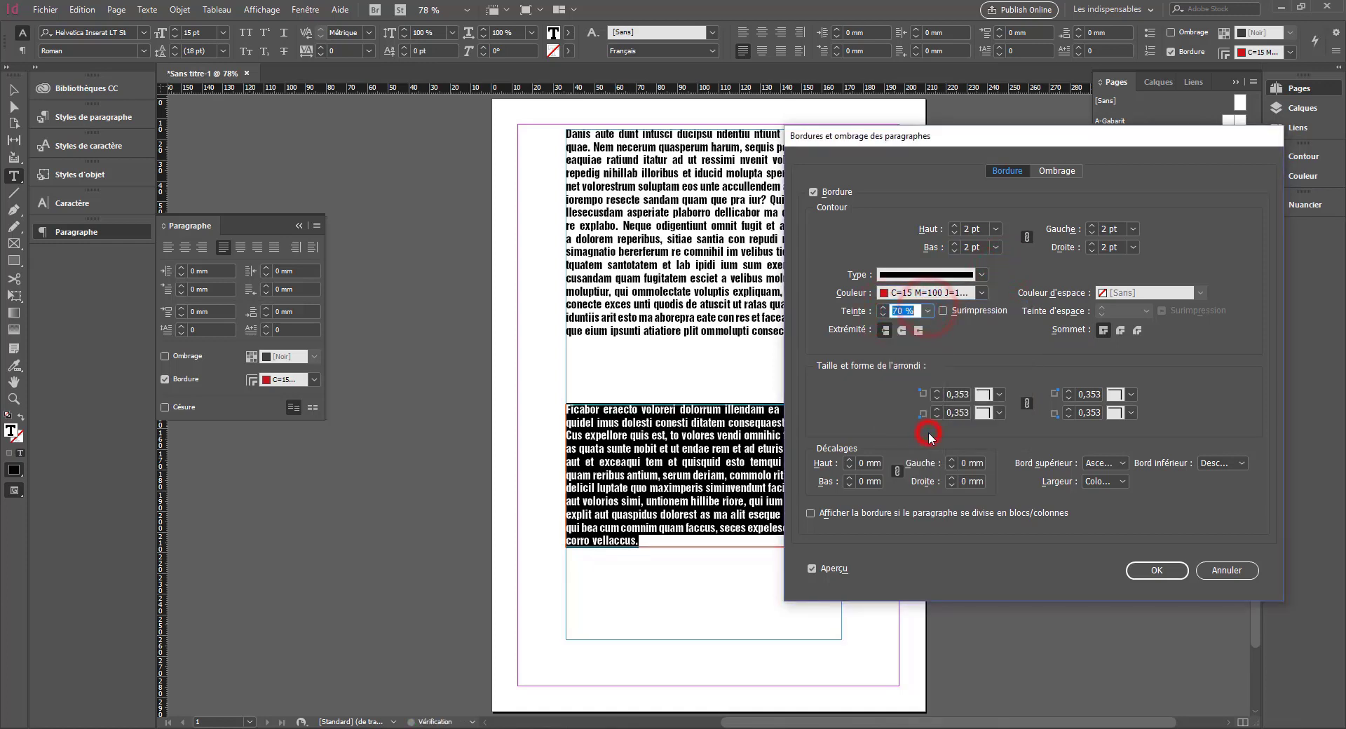
{"action": "left_click", "coordinate": [884, 316]}
{"action": "left_click", "coordinate": [885, 317], "text": "shift"}
{"action": "left_click", "coordinate": [885, 316], "text": "shift"}
{"action": "left_click", "coordinate": [885, 315]}
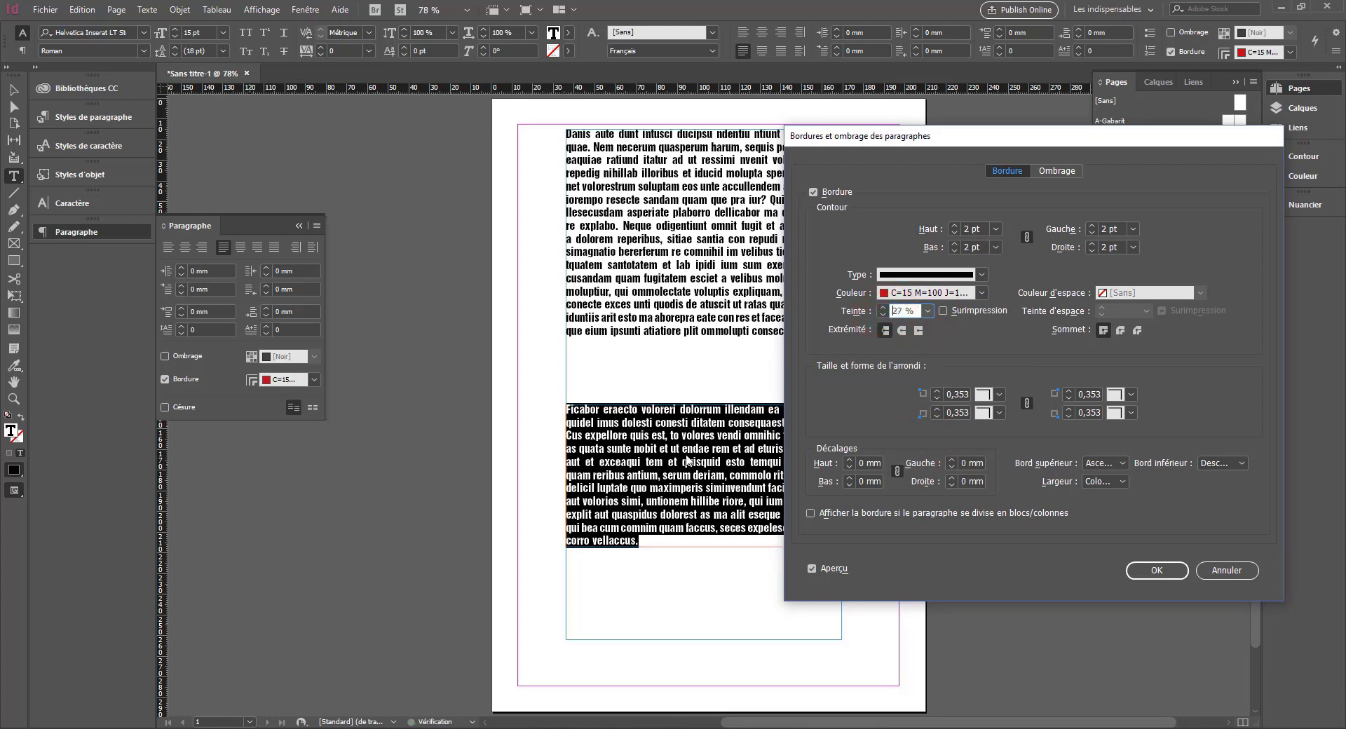
{"action": "left_click", "coordinate": [928, 311]}
{"action": "left_click", "coordinate": [906, 464]}
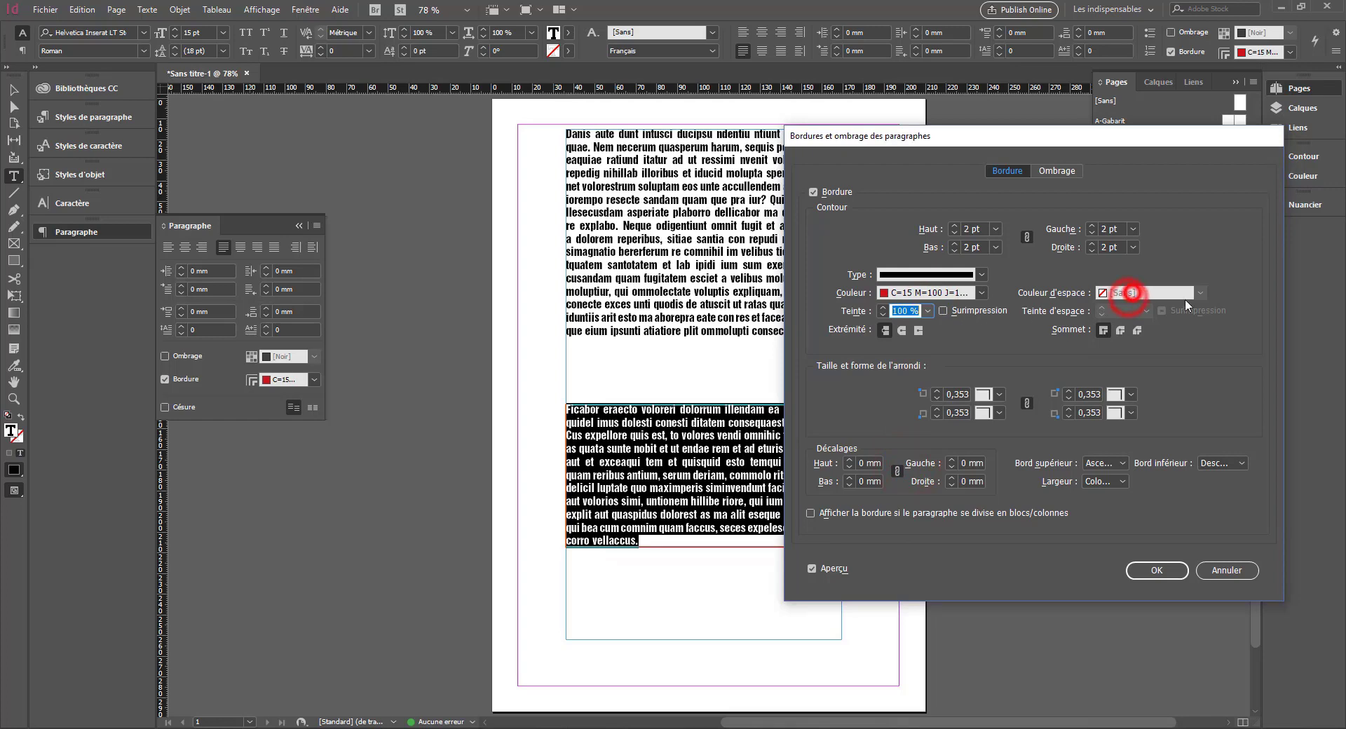
Step: Set the border type to Tirets (3 et 2) with gap colour C=100 M=0 J=0 N=0 at 40 % tint
{"action": "left_click", "coordinate": [982, 274]}
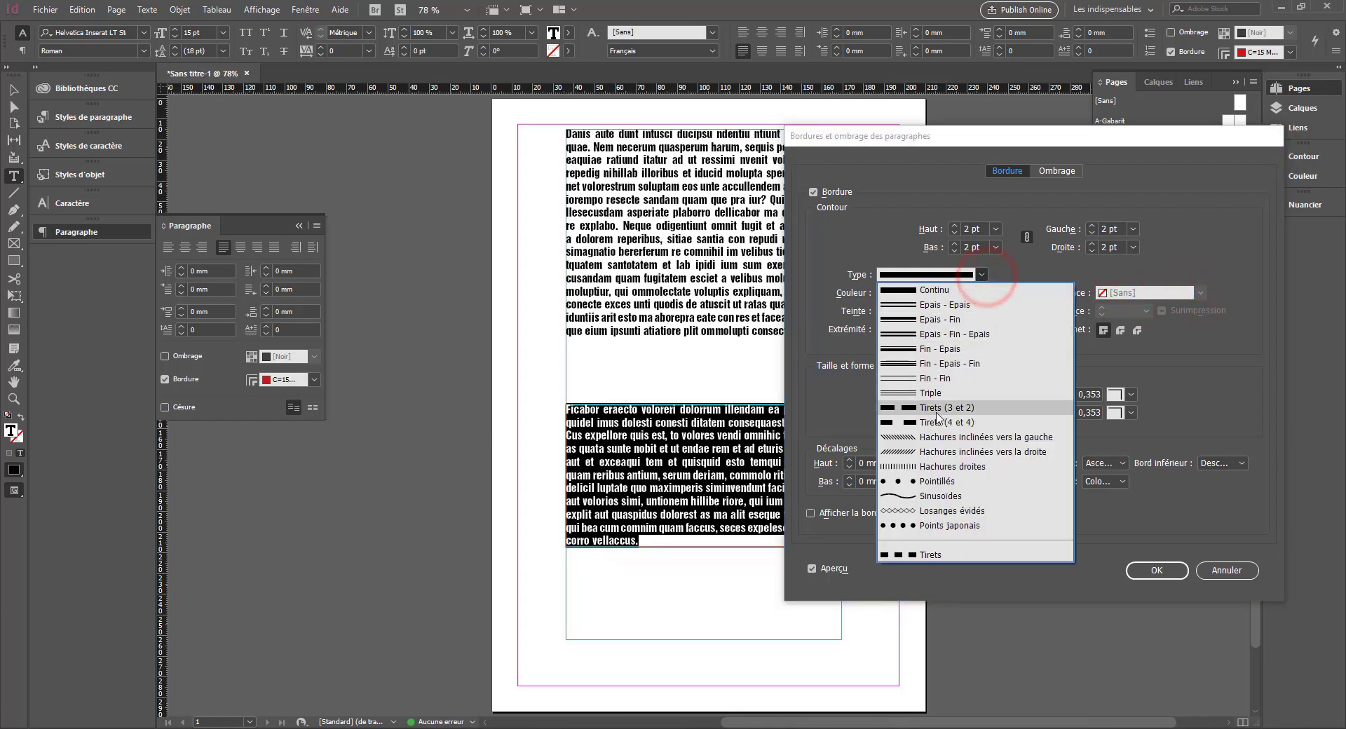
{"action": "left_click", "coordinate": [937, 414]}
{"action": "left_click", "coordinate": [1200, 293]}
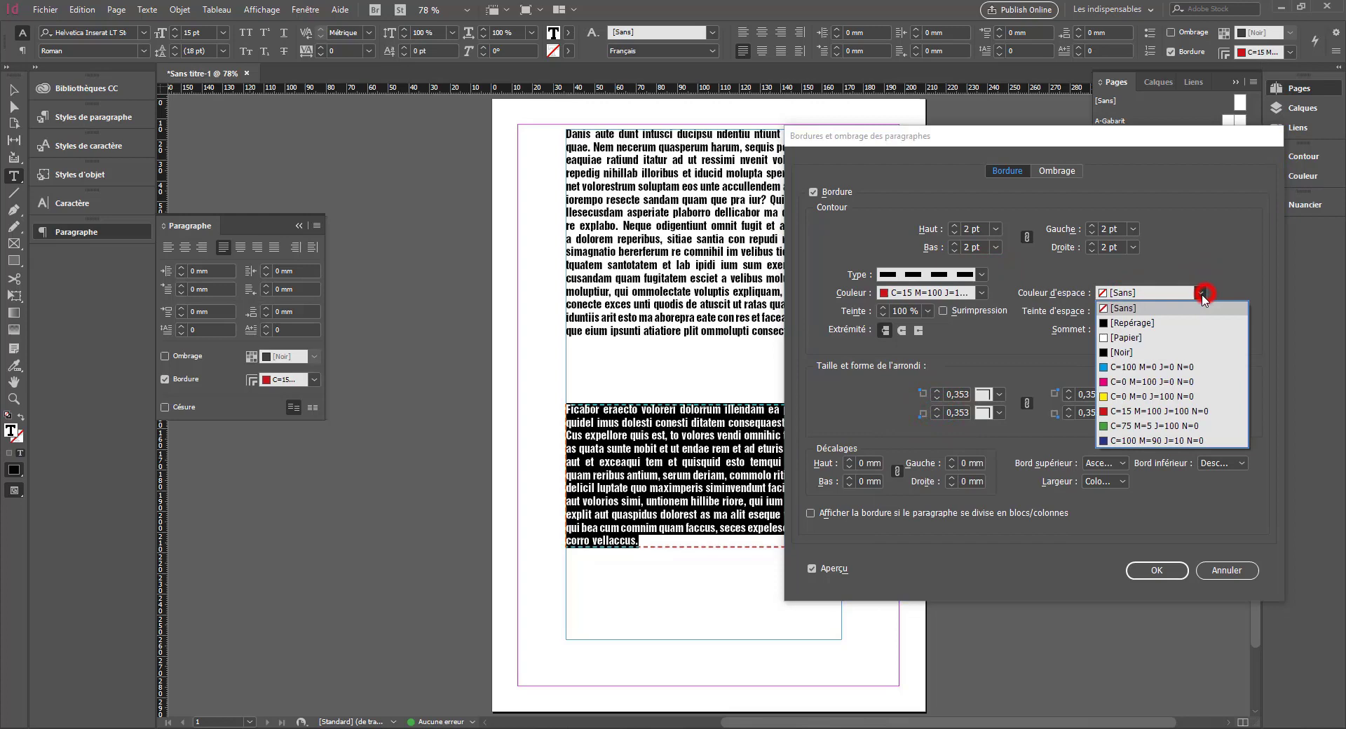
{"action": "left_click", "coordinate": [1131, 368]}
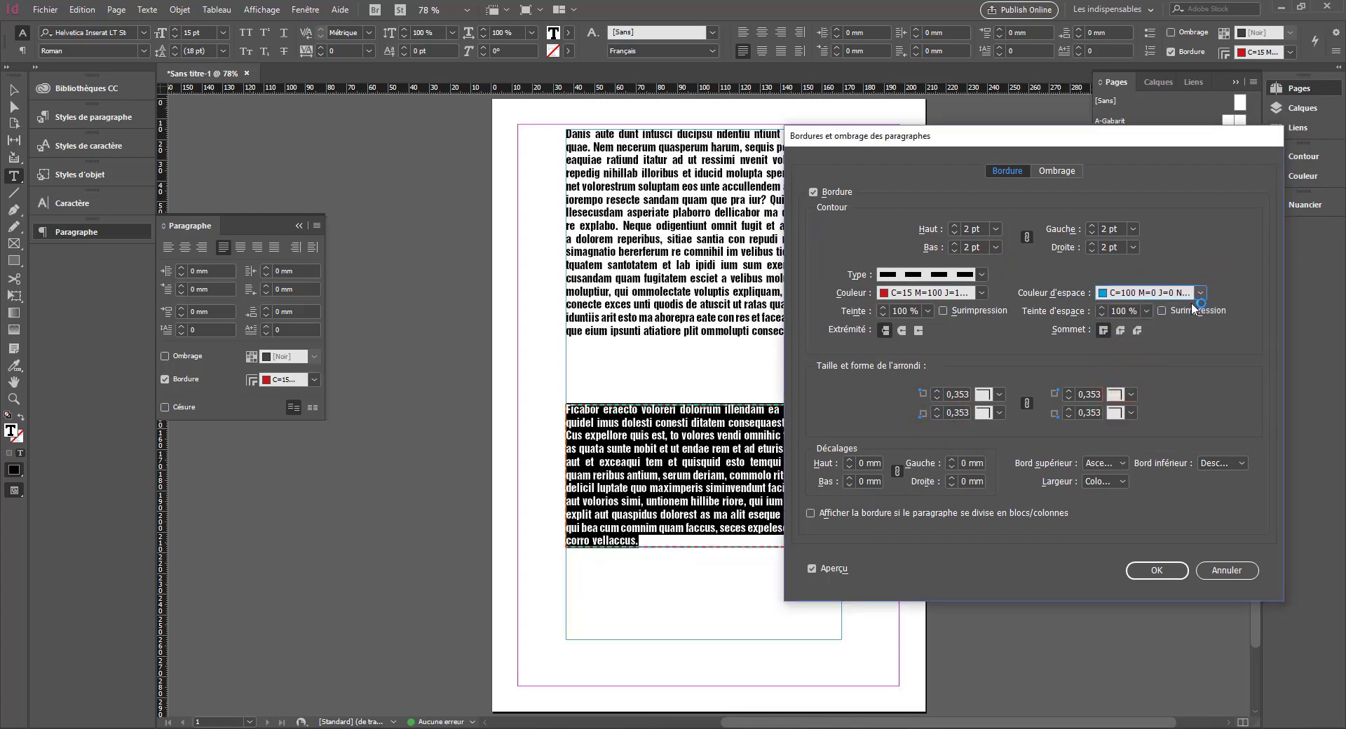
{"action": "left_click", "coordinate": [1146, 311]}
{"action": "left_click", "coordinate": [1146, 379]}
Step: Set the border's dash ends to projecting caps and its corner joins to round
{"action": "left_click", "coordinate": [903, 330]}
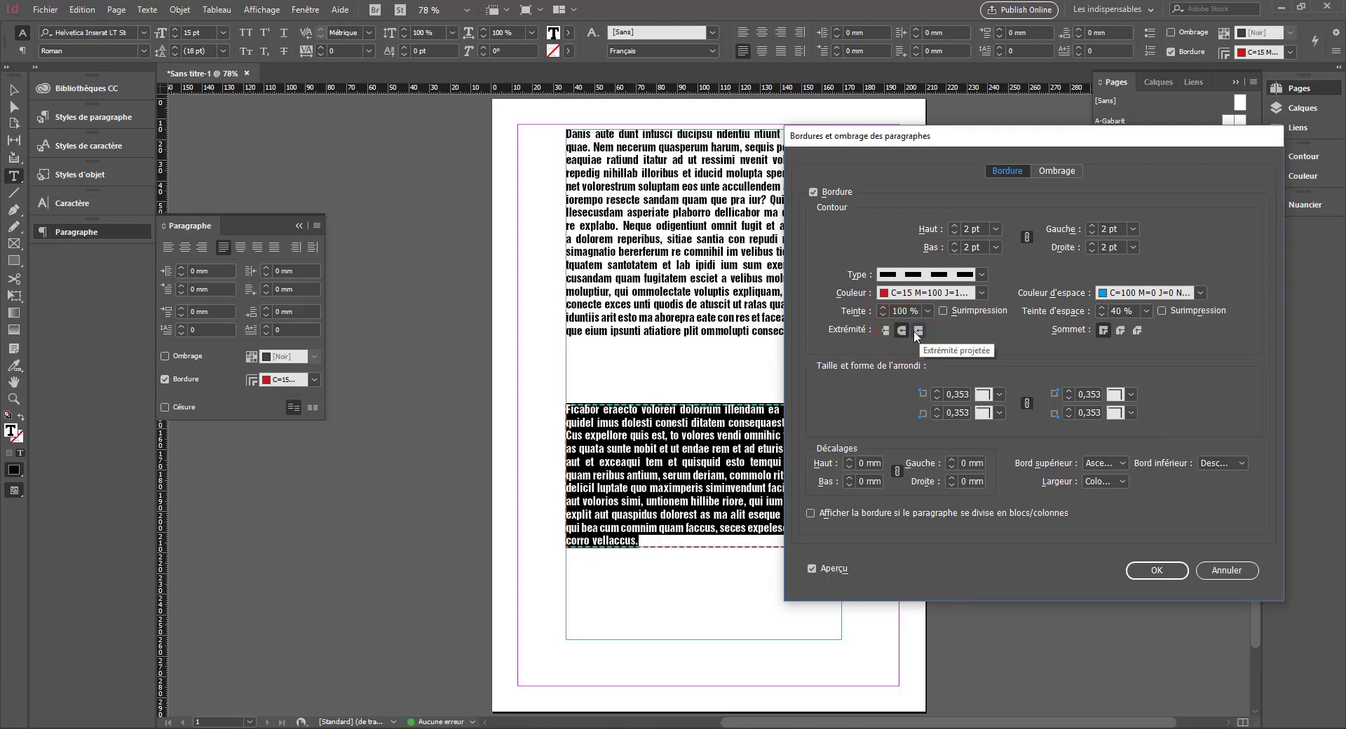
{"action": "left_click", "coordinate": [919, 331]}
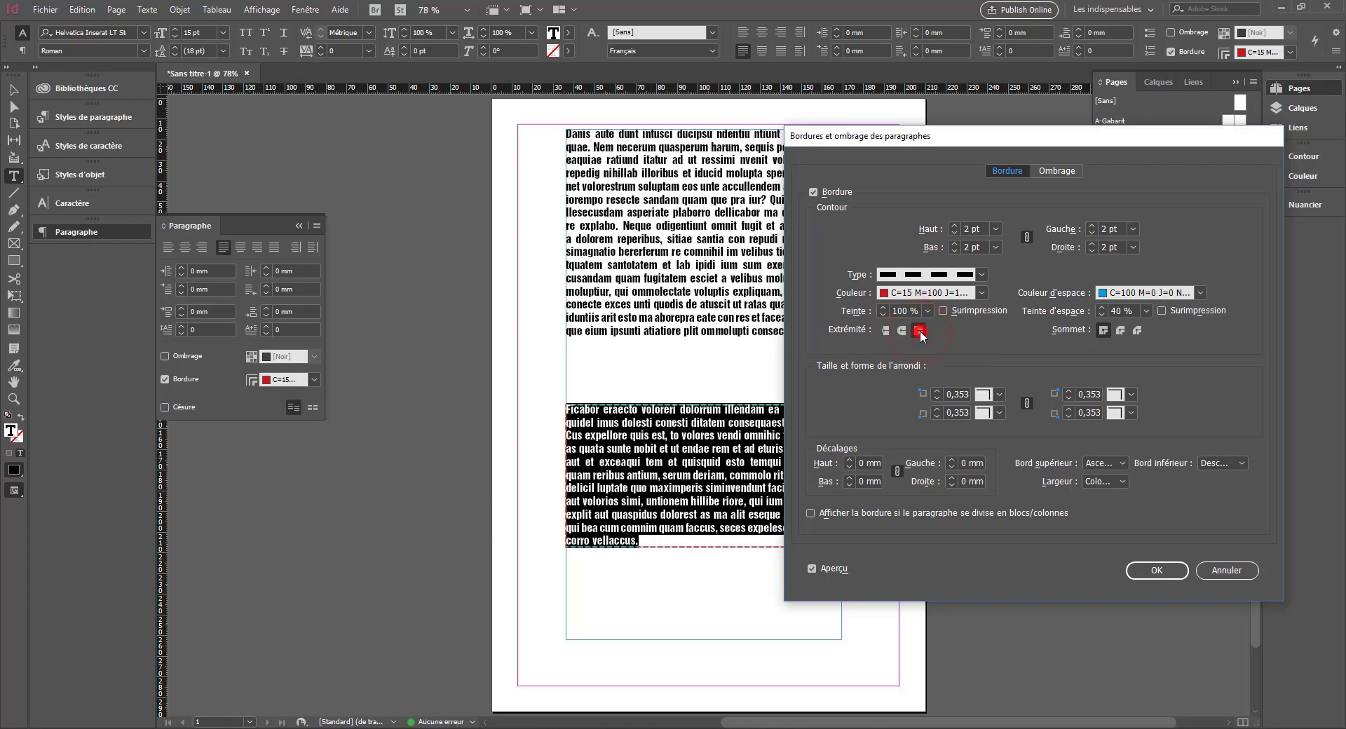
{"action": "left_click", "coordinate": [1136, 331]}
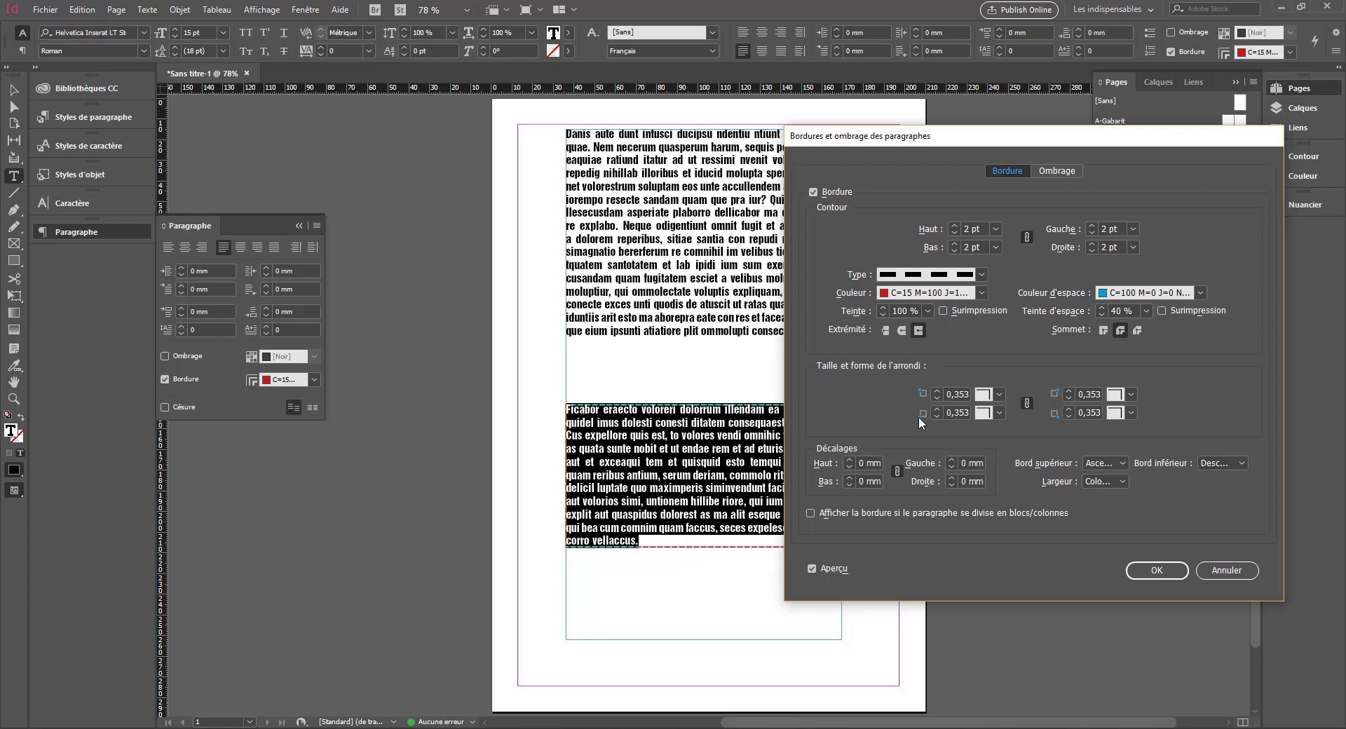
Step: Set the border's corner size to 9 mm, unlink the corners and give the top-left corner the Biseau shape
{"action": "left_click", "coordinate": [937, 391]}
{"action": "left_click_drag", "start_coordinate": [919, 149], "coordinate": [1009, 146]}
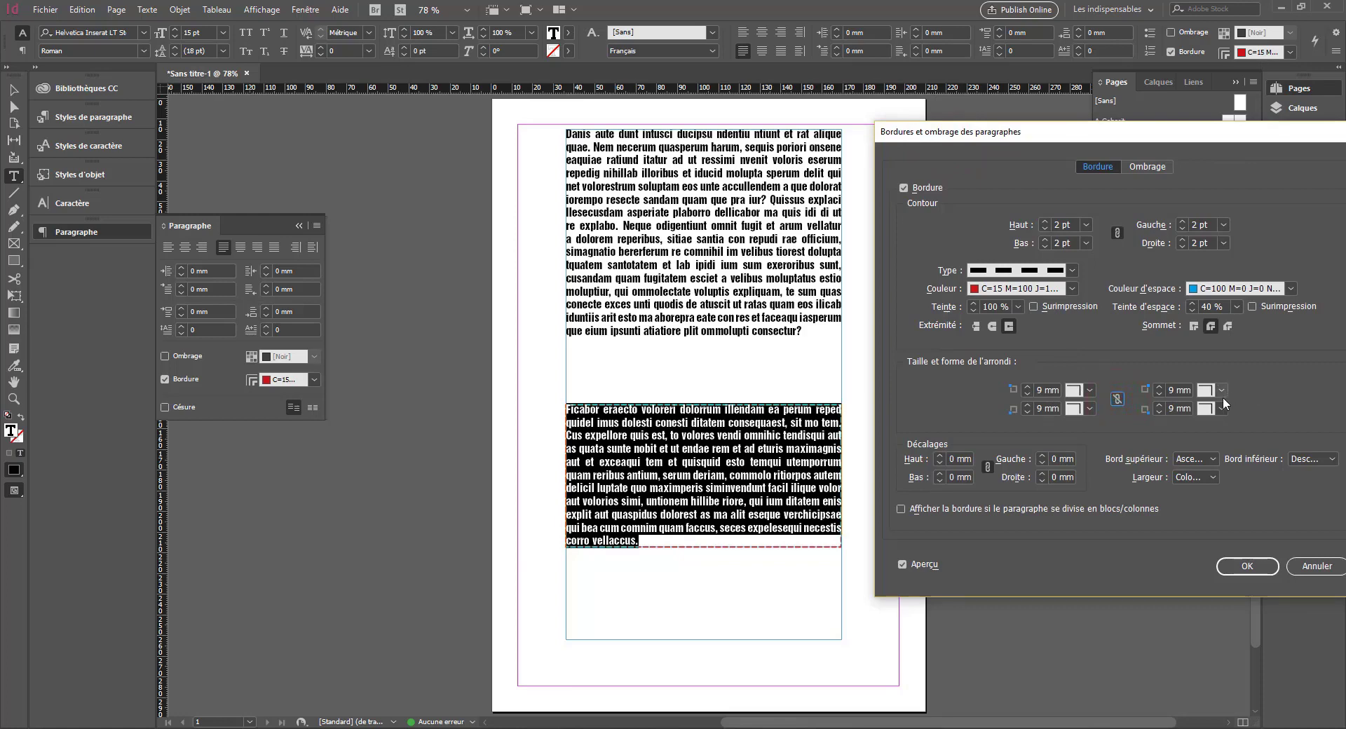
{"action": "left_click", "coordinate": [1089, 390]}
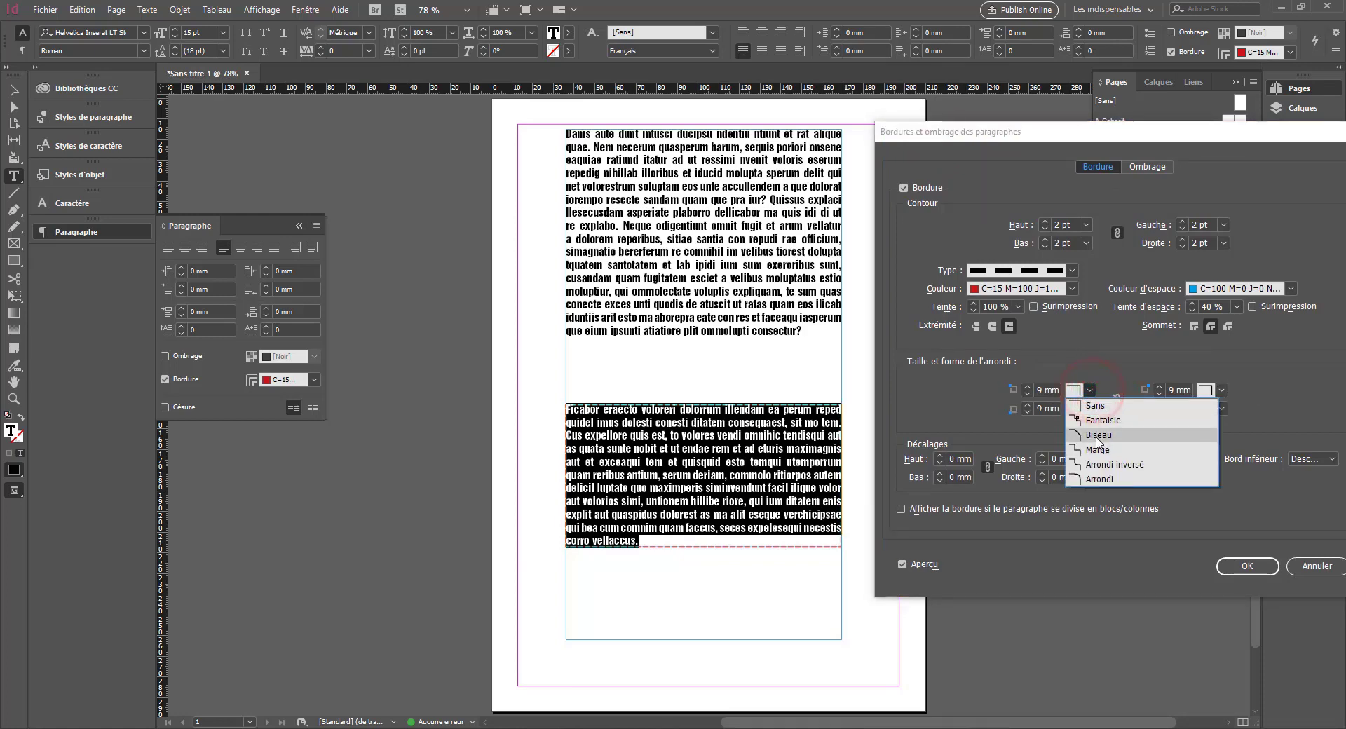
{"action": "left_click", "coordinate": [1098, 438]}
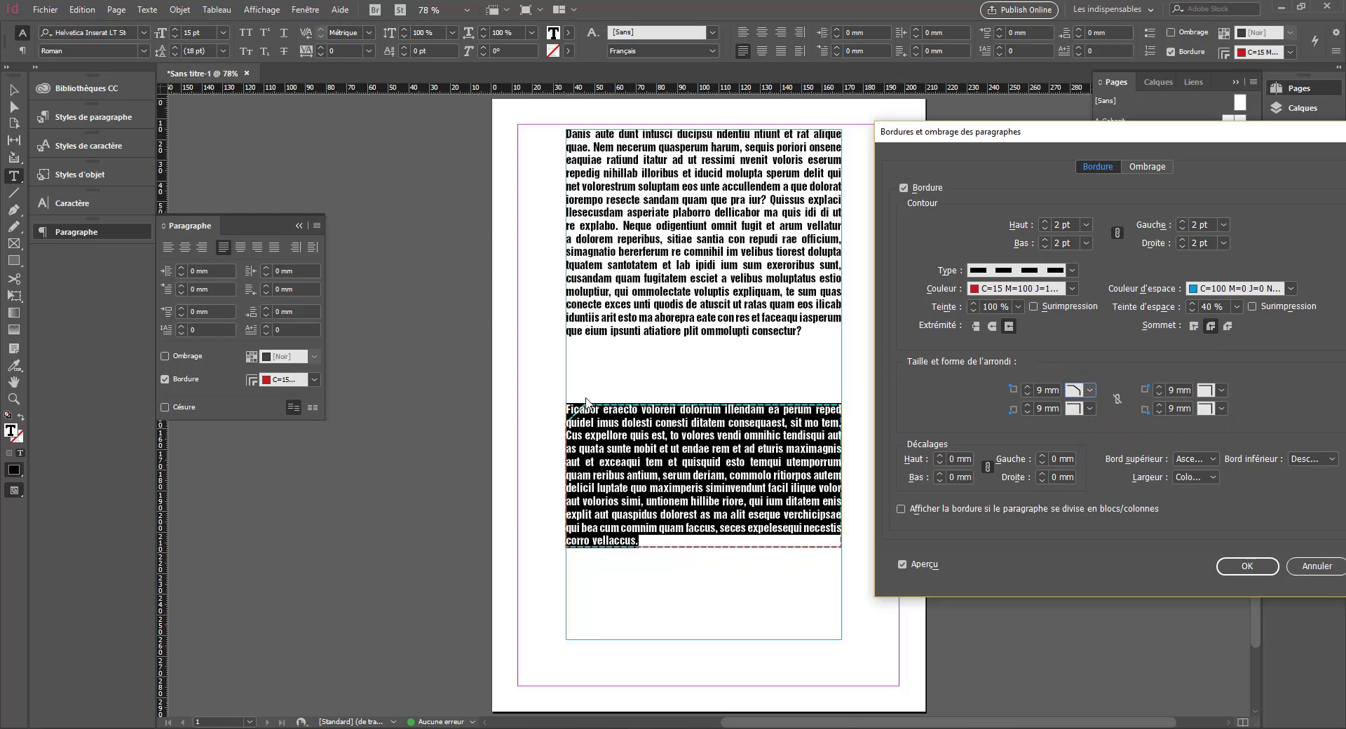
Step: Try Arrondi inversé on the border's bottom-left corner, and relink the corners so all four use Biseau
{"action": "left_click", "coordinate": [1094, 411]}
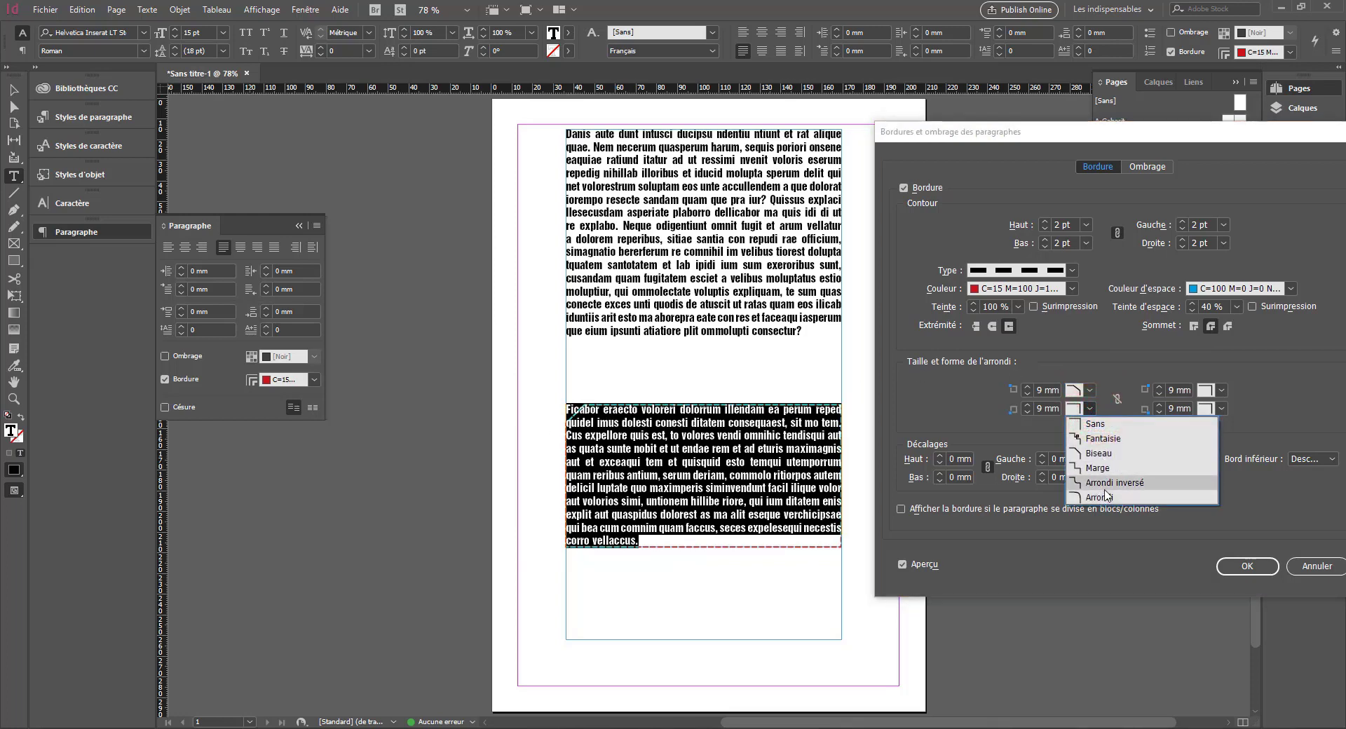
{"action": "left_click", "coordinate": [1106, 496]}
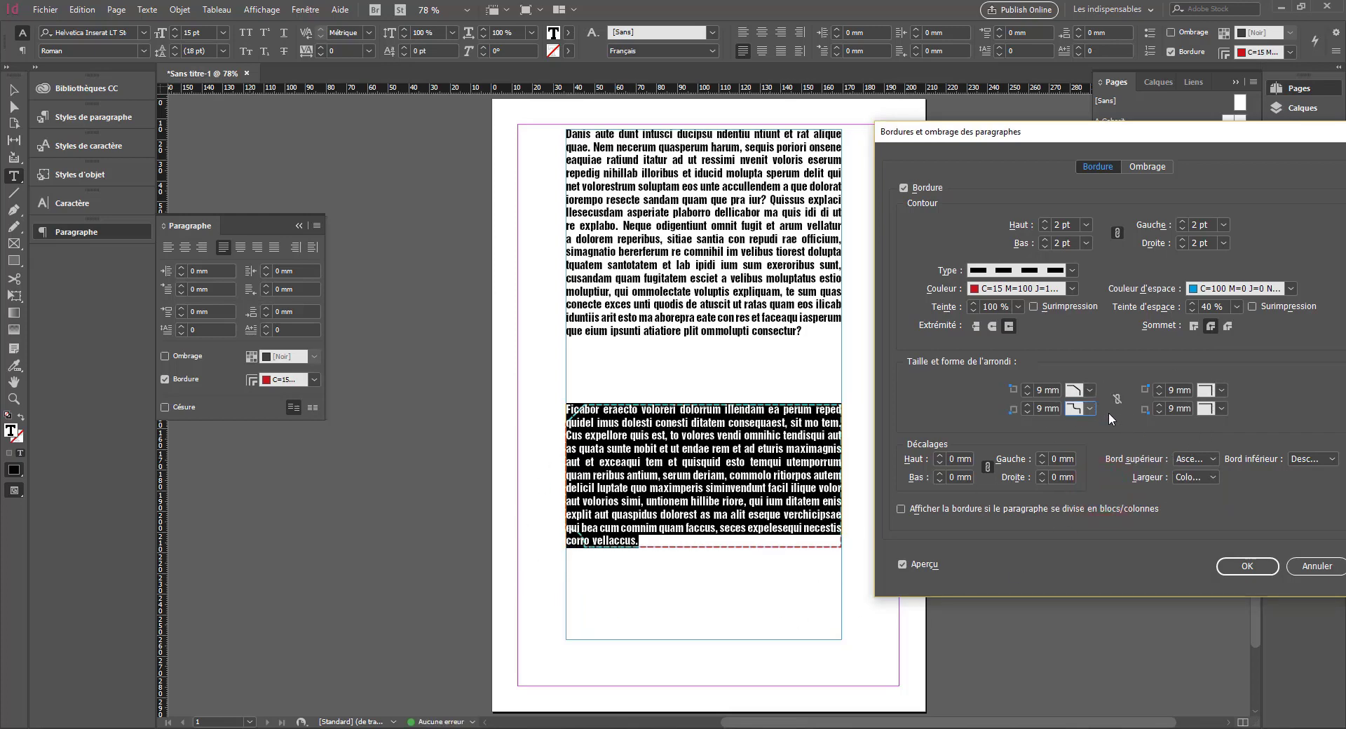
{"action": "left_click", "coordinate": [1117, 396]}
Step: Set the border's offsets to 6 mm on all four sides
{"action": "left_click", "coordinate": [941, 460]}
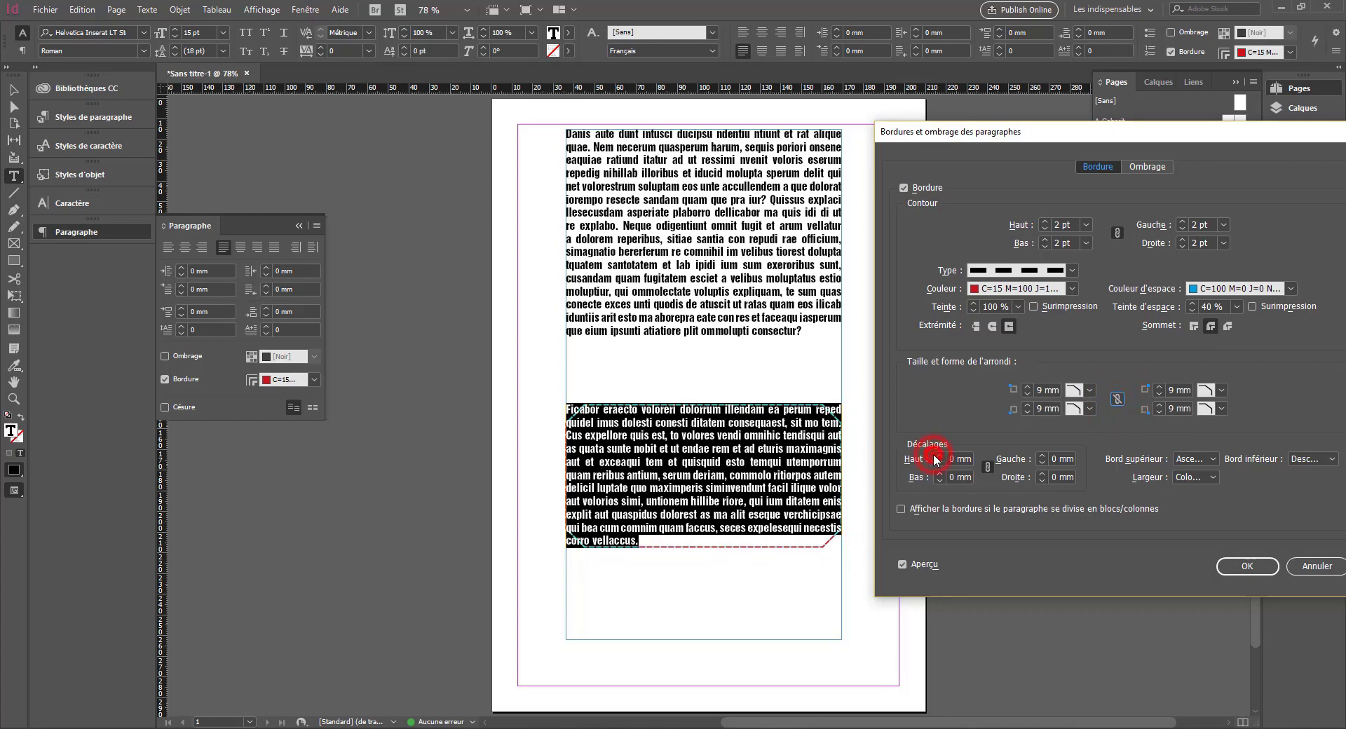
{"action": "left_click", "coordinate": [941, 457]}
{"action": "left_click", "coordinate": [941, 457]}
{"action": "left_click", "coordinate": [941, 457]}
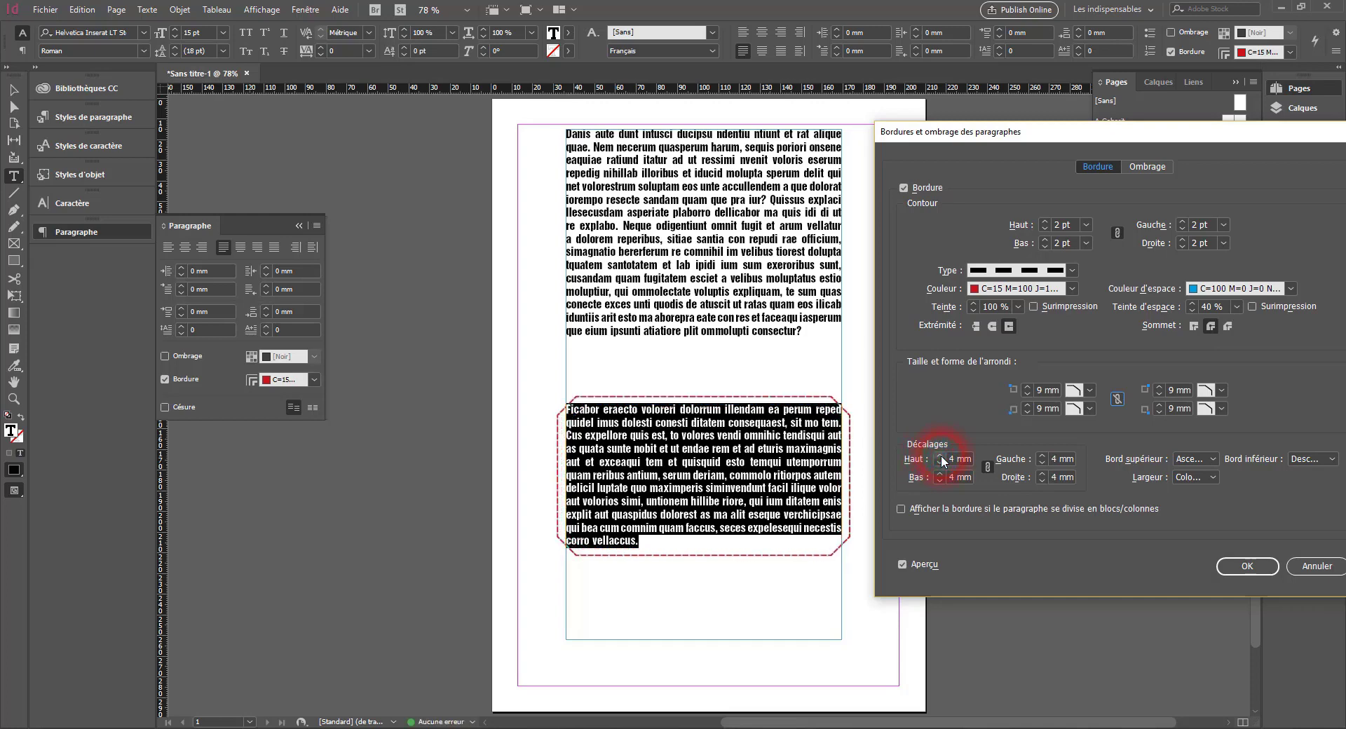
{"action": "left_click", "coordinate": [941, 457]}
{"action": "left_click", "coordinate": [941, 456]}
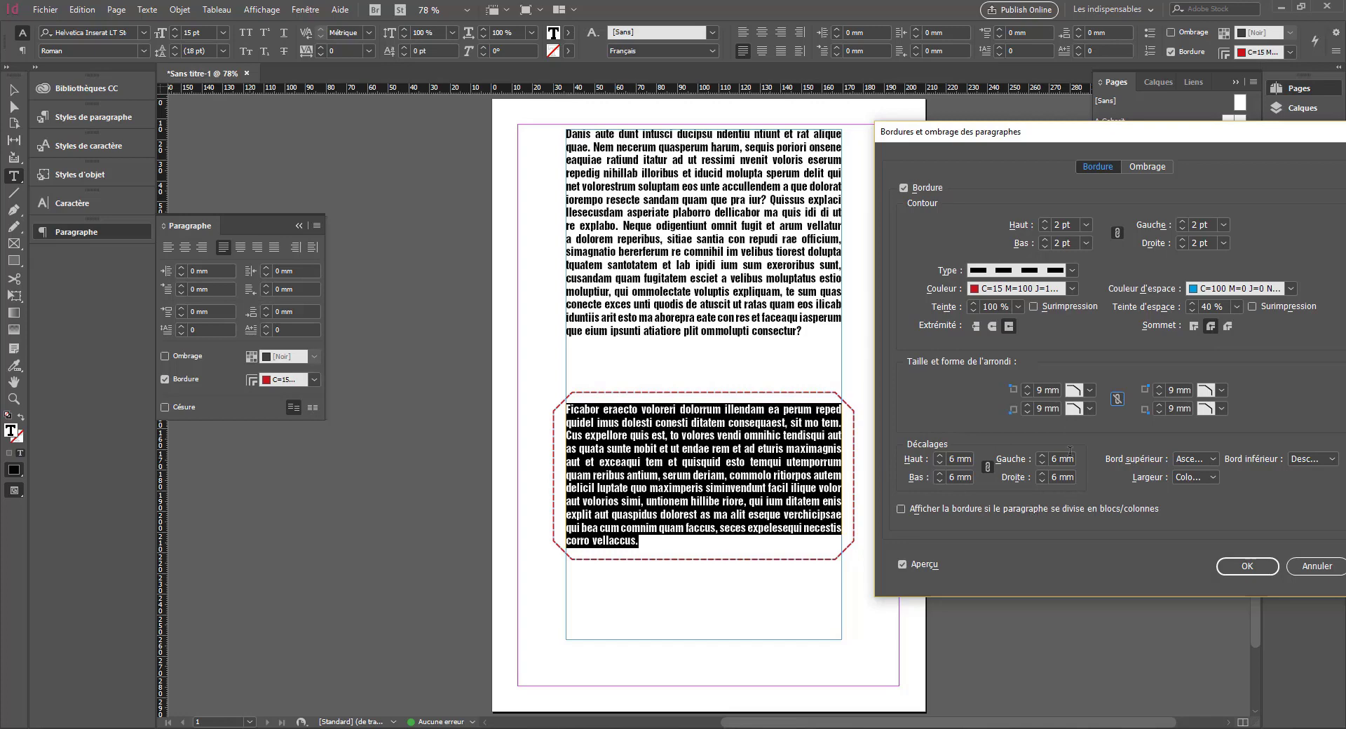
Step: Unlink the border's offsets and set the top and bottom offsets to 4 mm
{"action": "left_click", "coordinate": [986, 467]}
{"action": "left_click", "coordinate": [938, 480]}
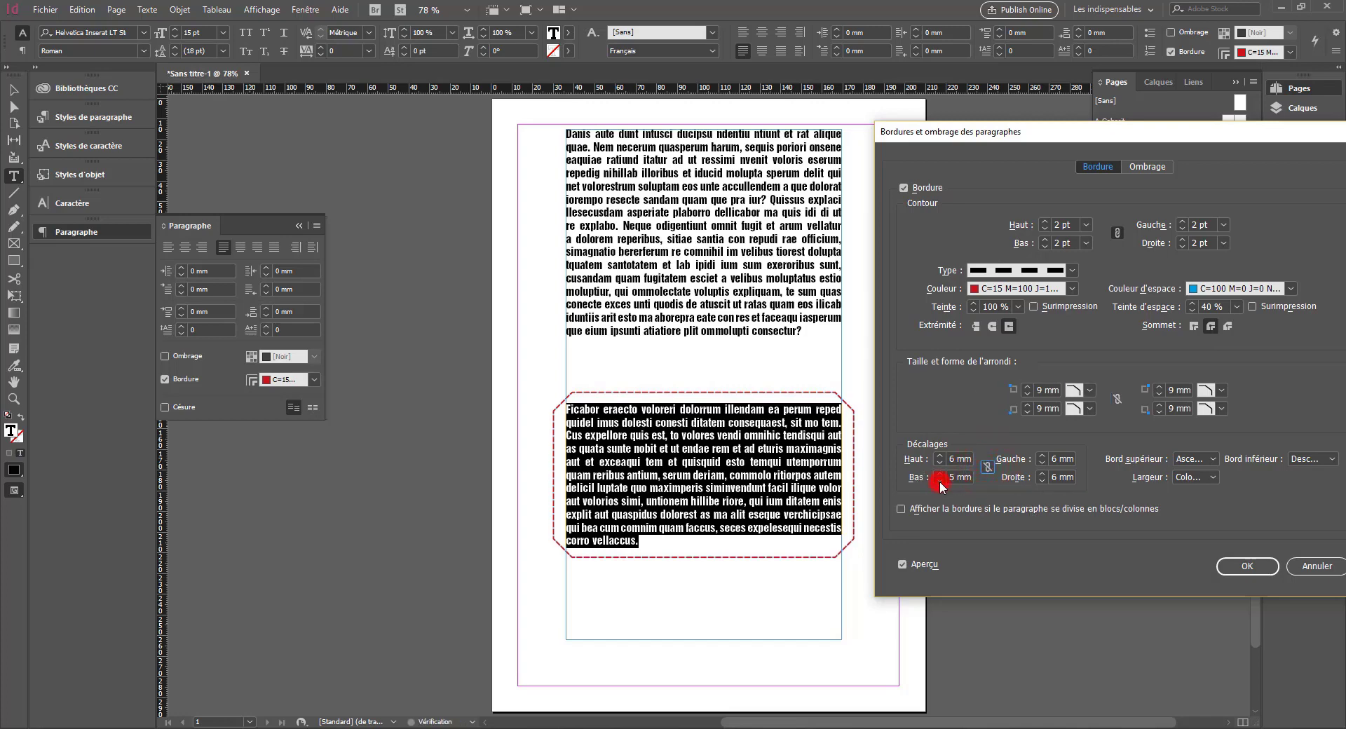
{"action": "left_click", "coordinate": [939, 480]}
{"action": "left_click", "coordinate": [939, 480]}
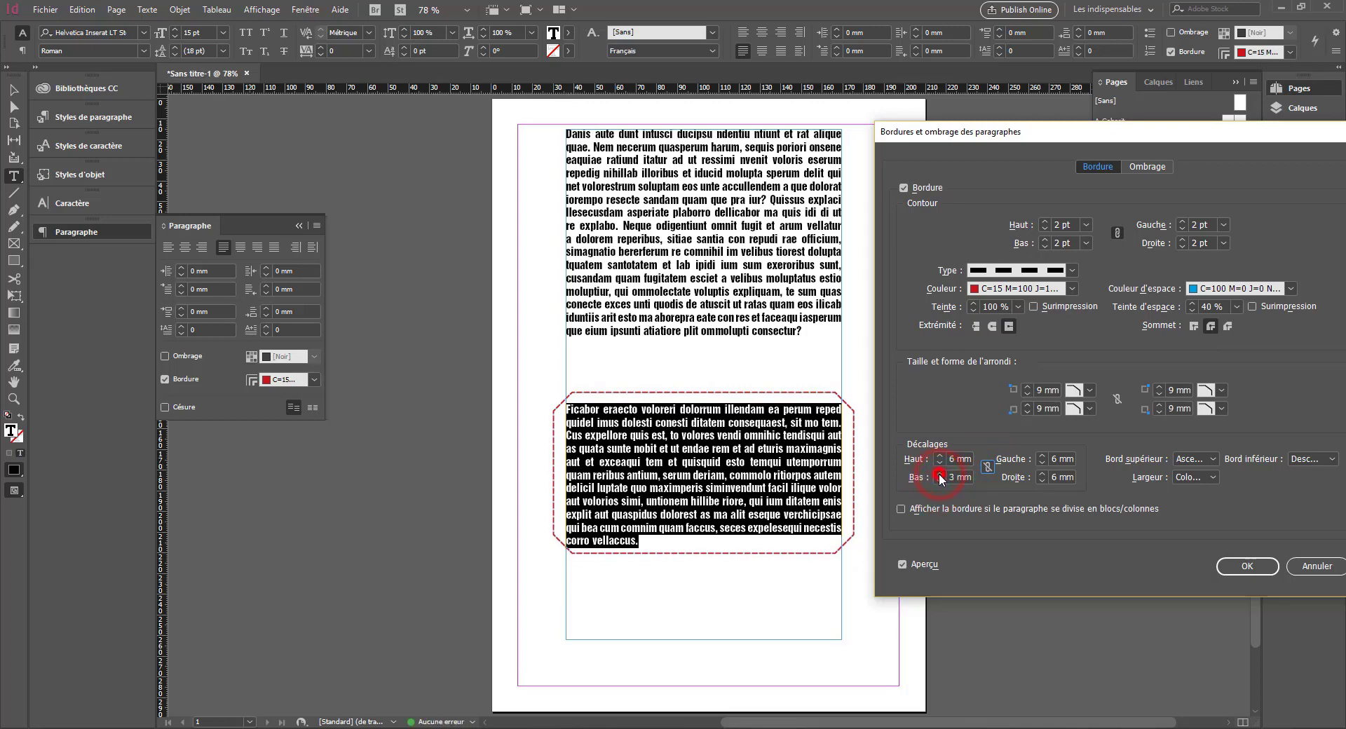
{"action": "left_click", "coordinate": [939, 473]}
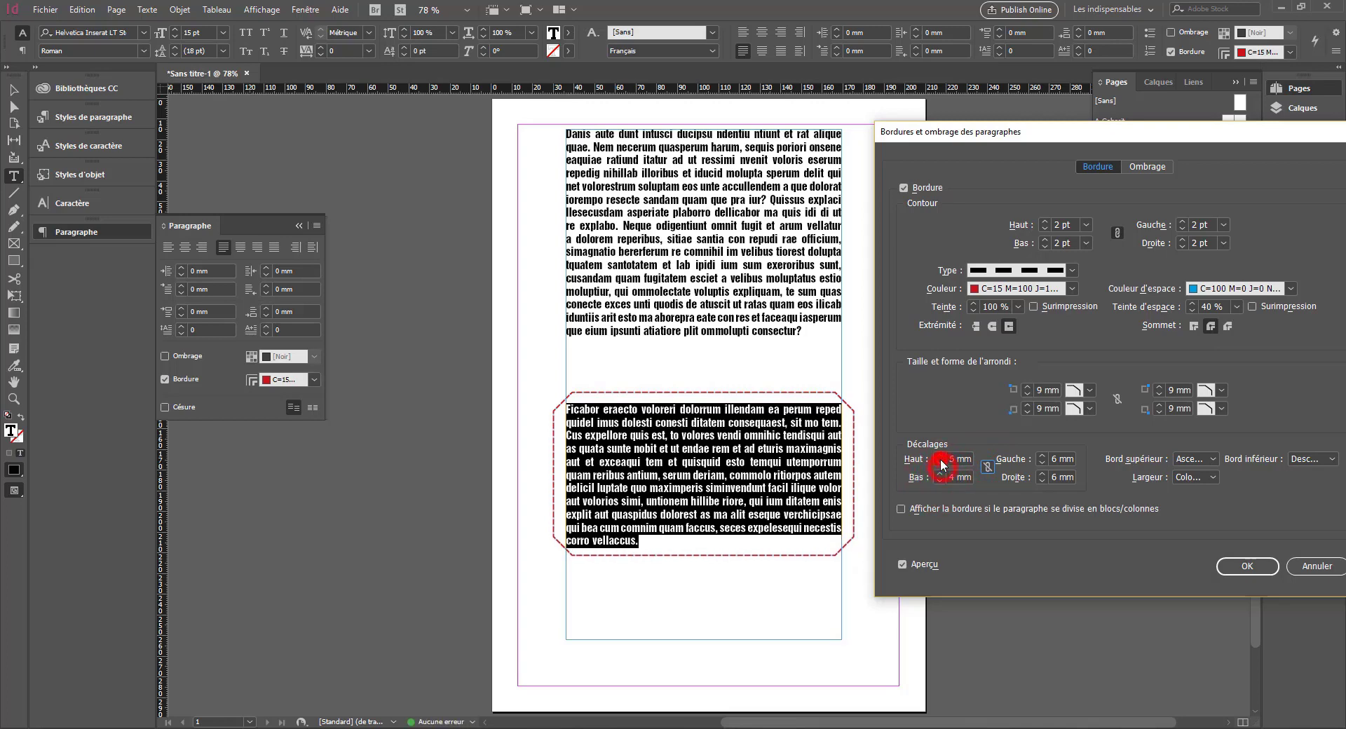
{"action": "left_click", "coordinate": [942, 465]}
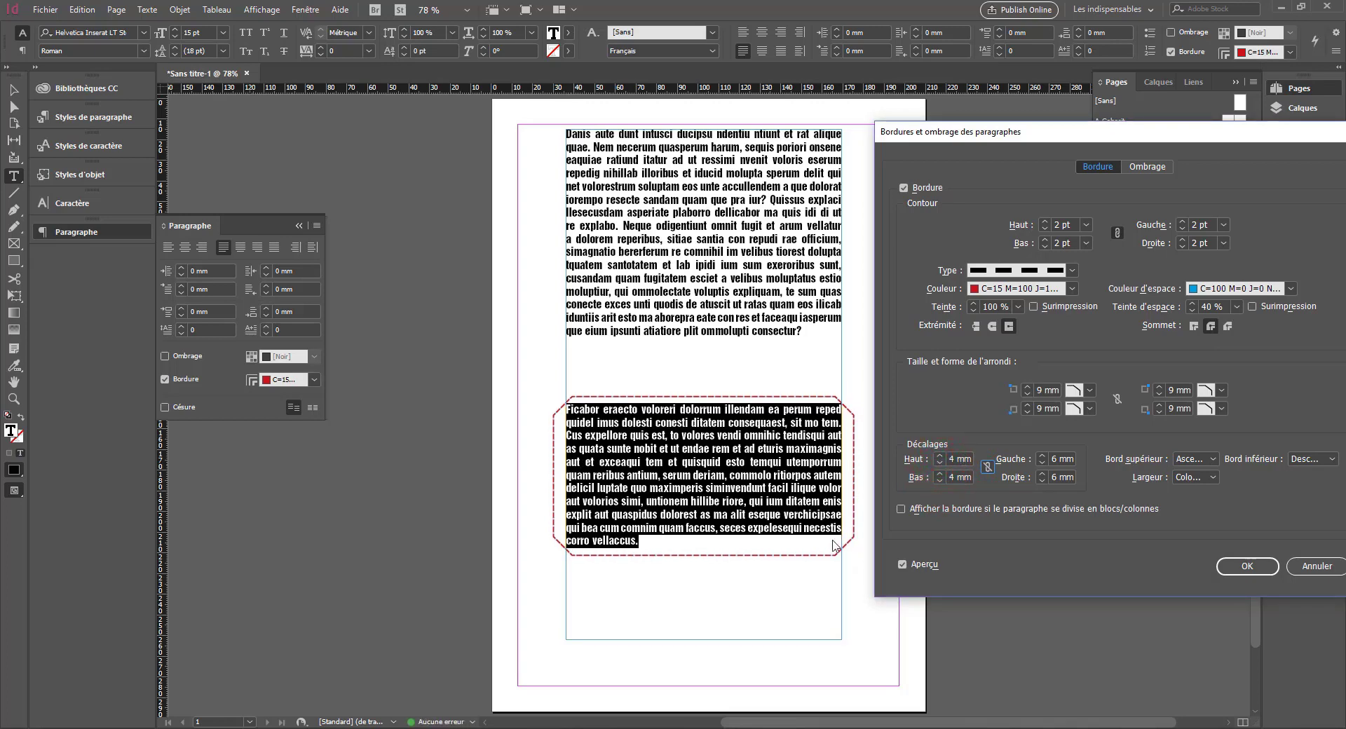
Step: Try Ligne de base and Interligne for the border's top edge, and set it back to Ascendante
{"action": "left_click", "coordinate": [1197, 459]}
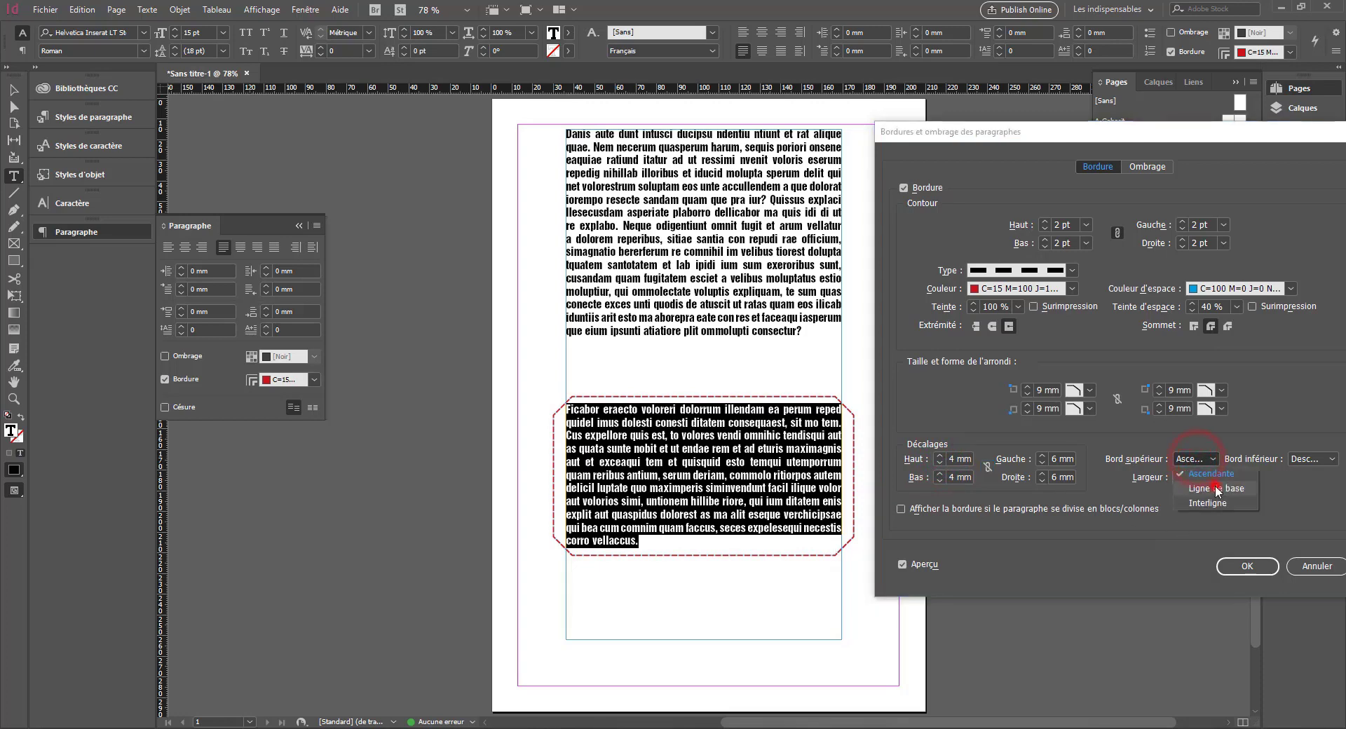
{"action": "left_click", "coordinate": [1213, 488]}
{"action": "left_click", "coordinate": [1207, 460]}
{"action": "left_click", "coordinate": [1210, 473]}
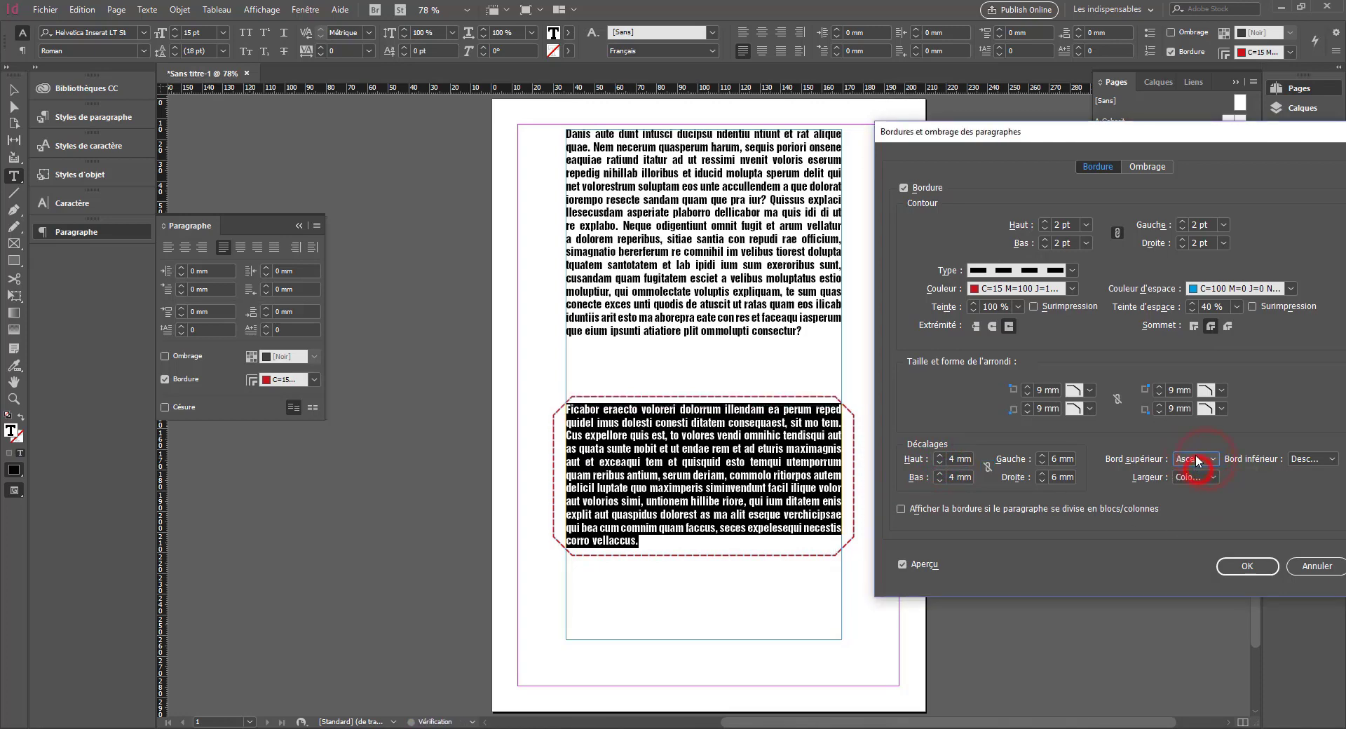
{"action": "left_click", "coordinate": [1192, 460]}
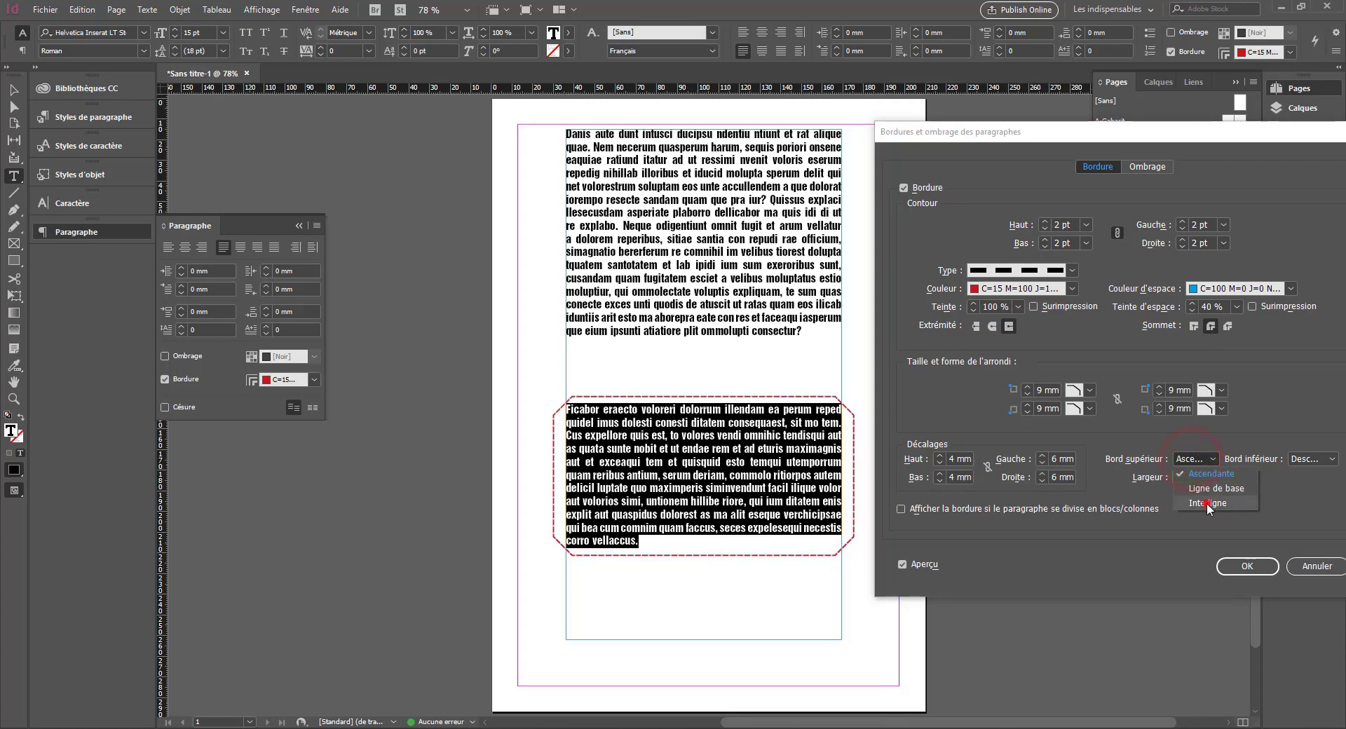
{"action": "left_click", "coordinate": [1208, 503]}
{"action": "left_click", "coordinate": [1193, 460]}
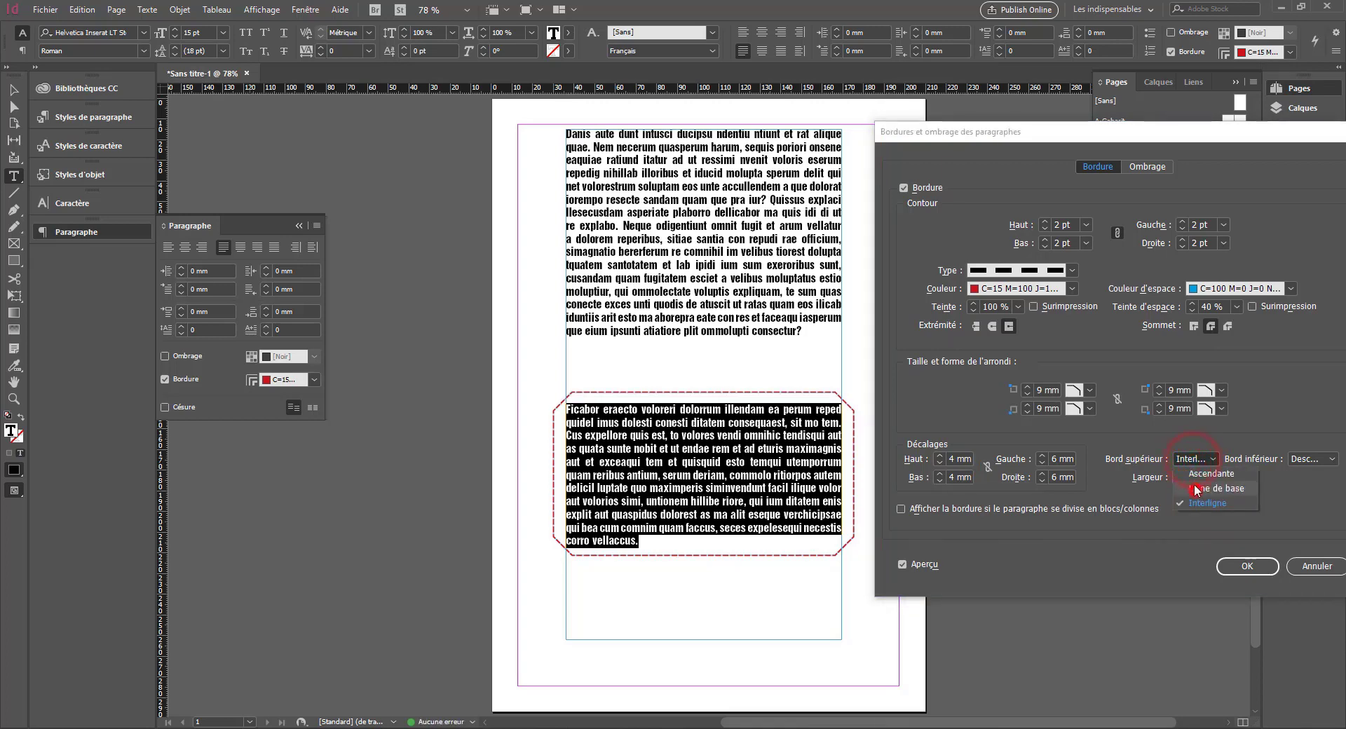
{"action": "left_click", "coordinate": [1199, 489]}
{"action": "left_click", "coordinate": [1193, 459]}
{"action": "left_click", "coordinate": [1200, 474]}
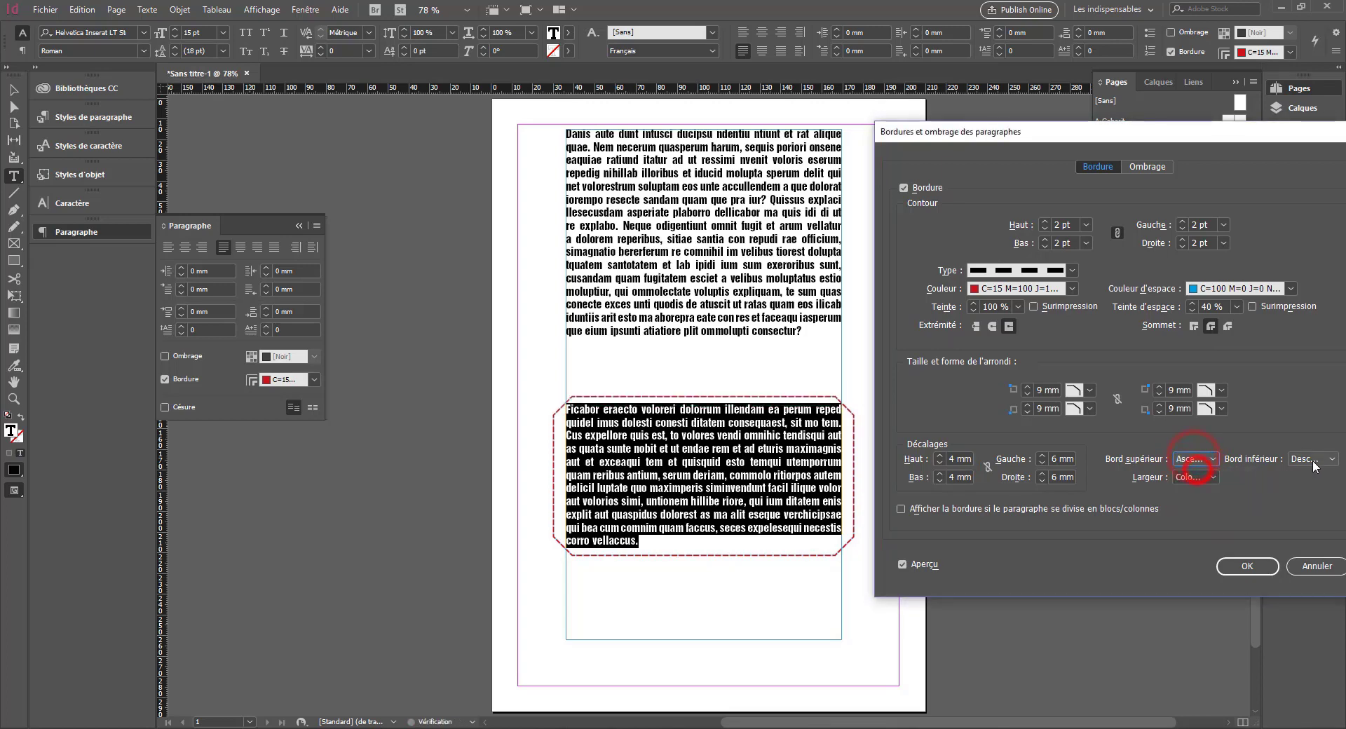
Step: Try Ligne de base for the border's bottom edge, and set it back to the descender option
{"action": "left_click", "coordinate": [1309, 459]}
{"action": "left_click", "coordinate": [1297, 489]}
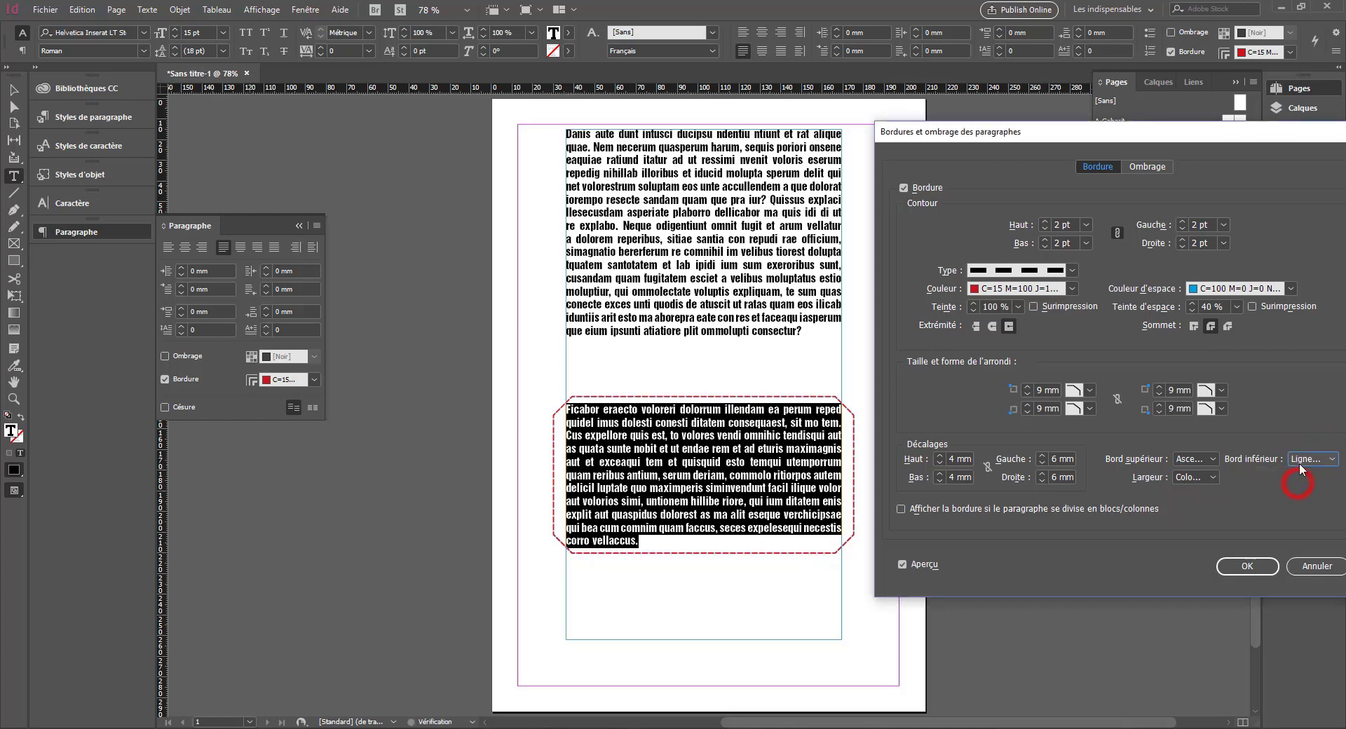
{"action": "left_click", "coordinate": [1306, 459]}
{"action": "left_click", "coordinate": [1299, 474]}
Step: Try the Texte width for the border, and set the width back to Colonne
{"action": "left_click", "coordinate": [1192, 477]}
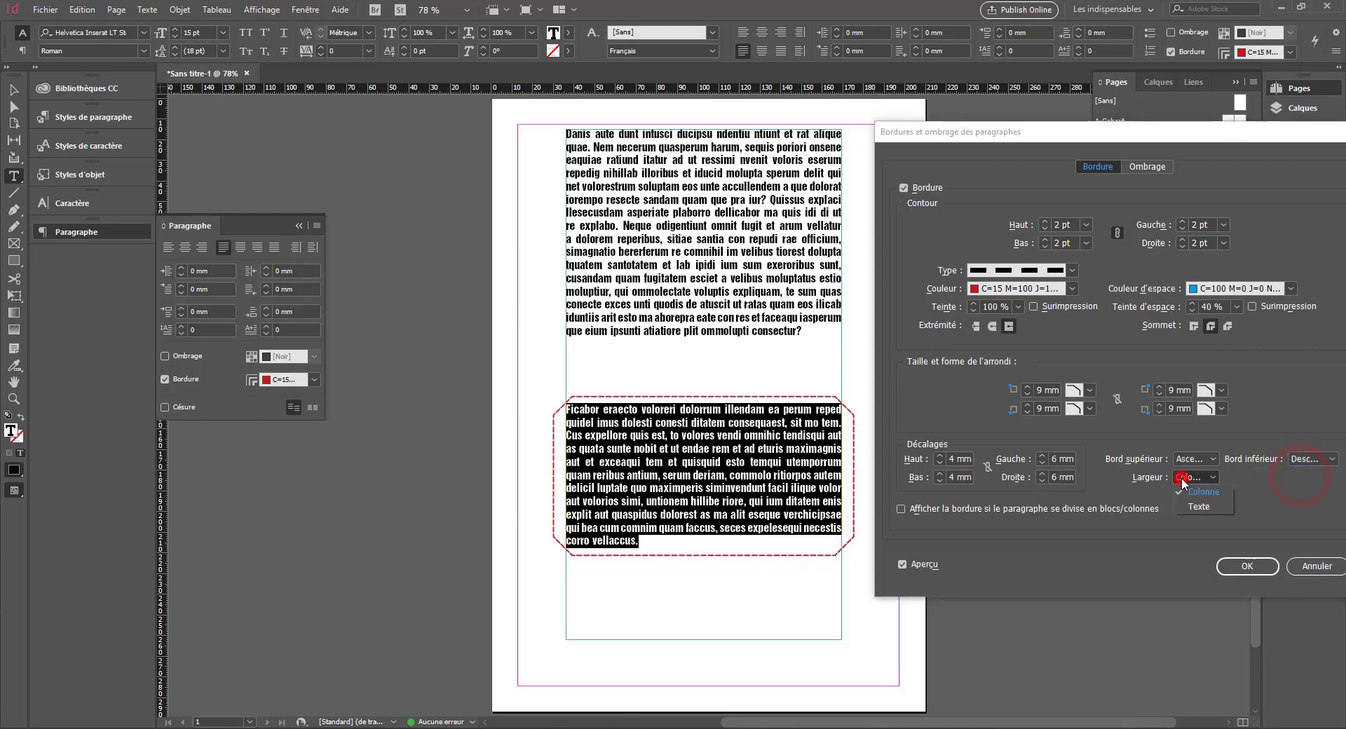
{"action": "left_click", "coordinate": [1192, 507]}
{"action": "left_click", "coordinate": [1192, 478]}
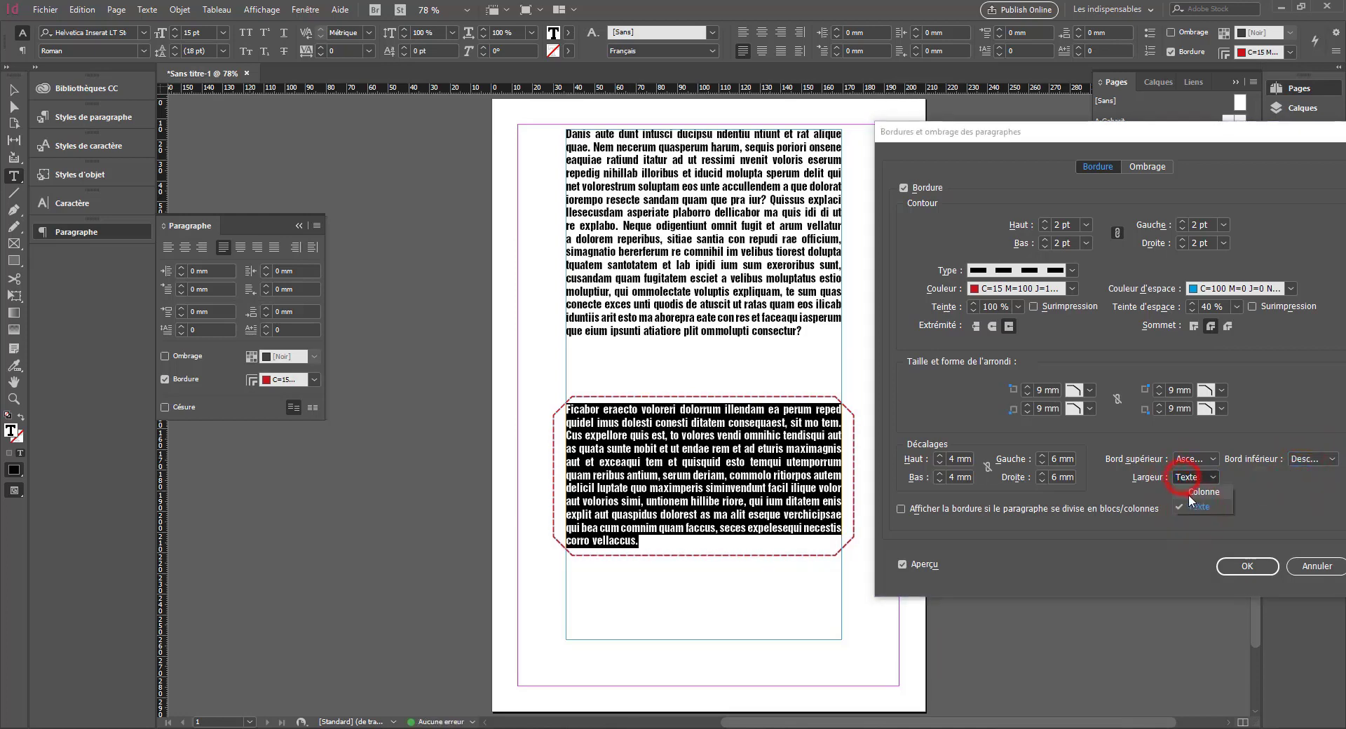
{"action": "left_click", "coordinate": [1192, 492]}
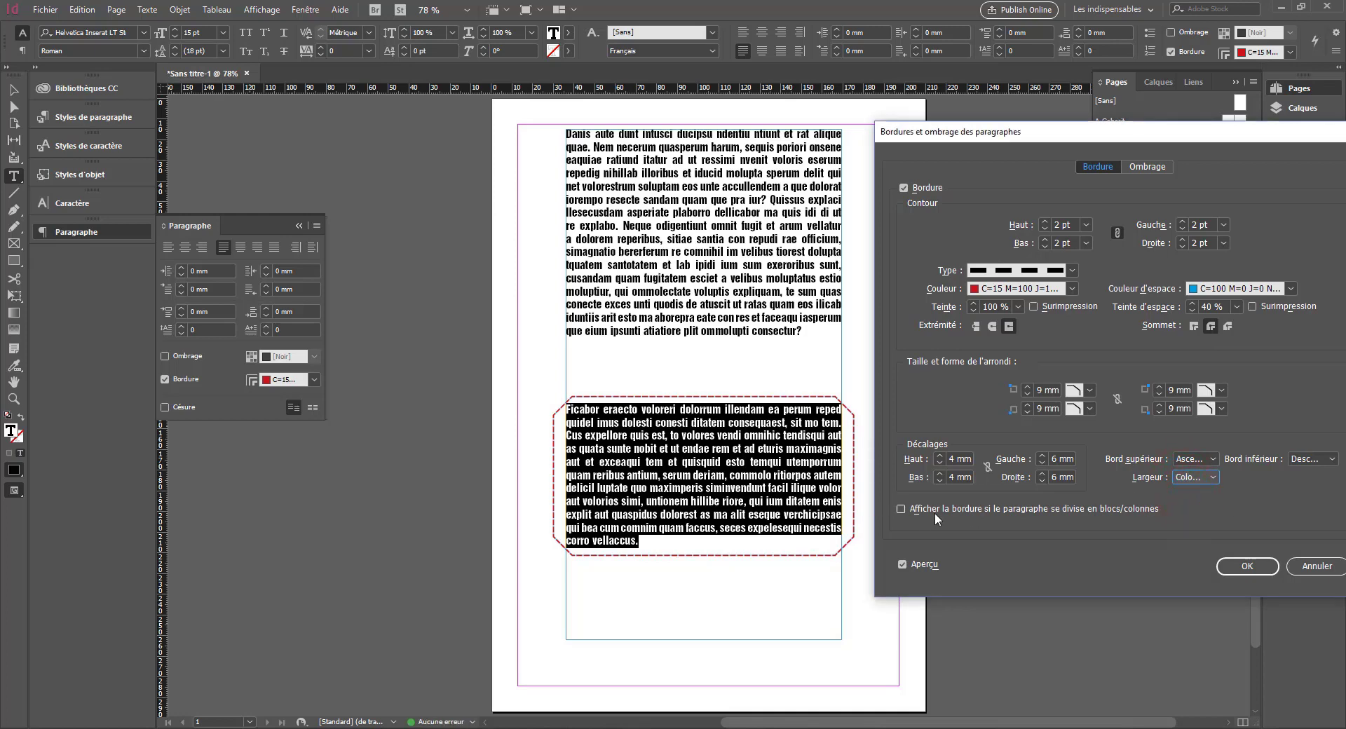
{"action": "left_click_drag", "start_coordinate": [943, 511], "coordinate": [921, 518]}
Step: Enable shading on the paragraph and set its colour to red C=15 M=100 J=100 N=0
{"action": "left_click", "coordinate": [1148, 167]}
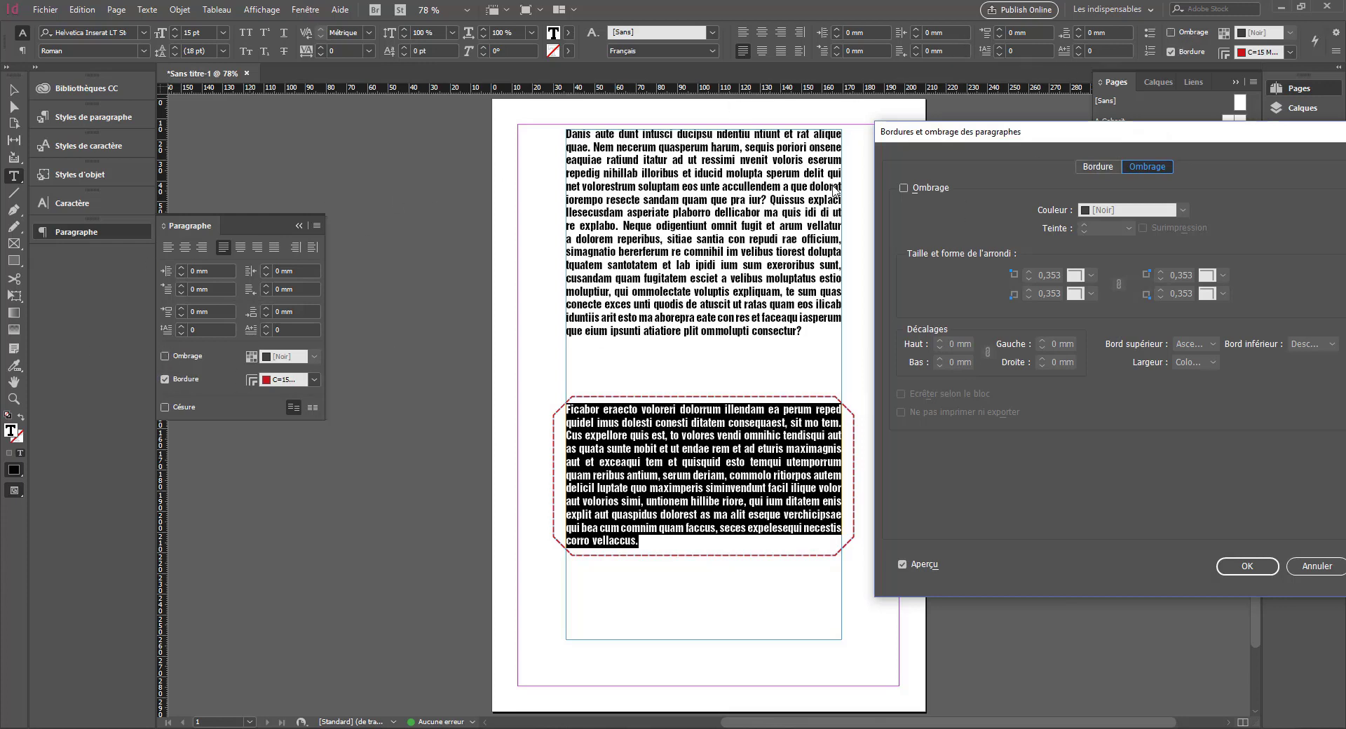
{"action": "left_click", "coordinate": [912, 188]}
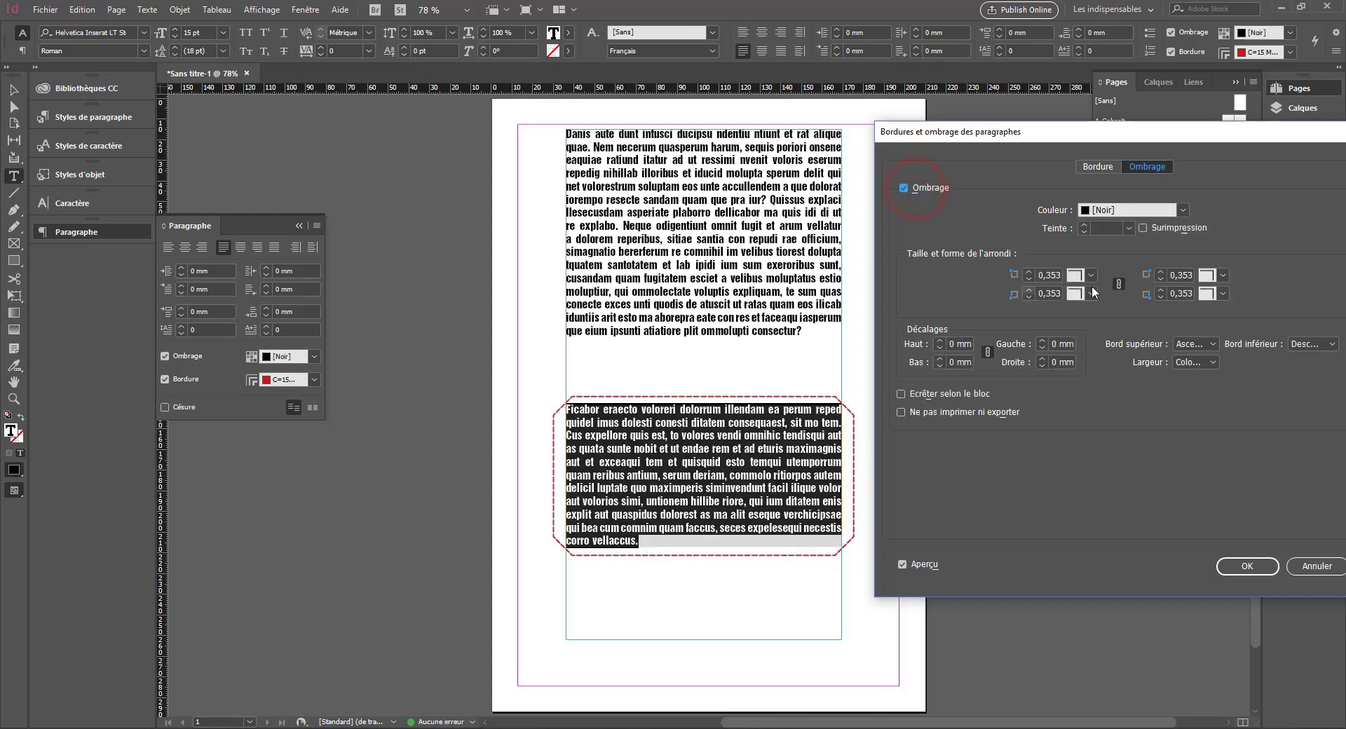
{"action": "left_click", "coordinate": [1183, 210]}
{"action": "left_click", "coordinate": [1099, 331]}
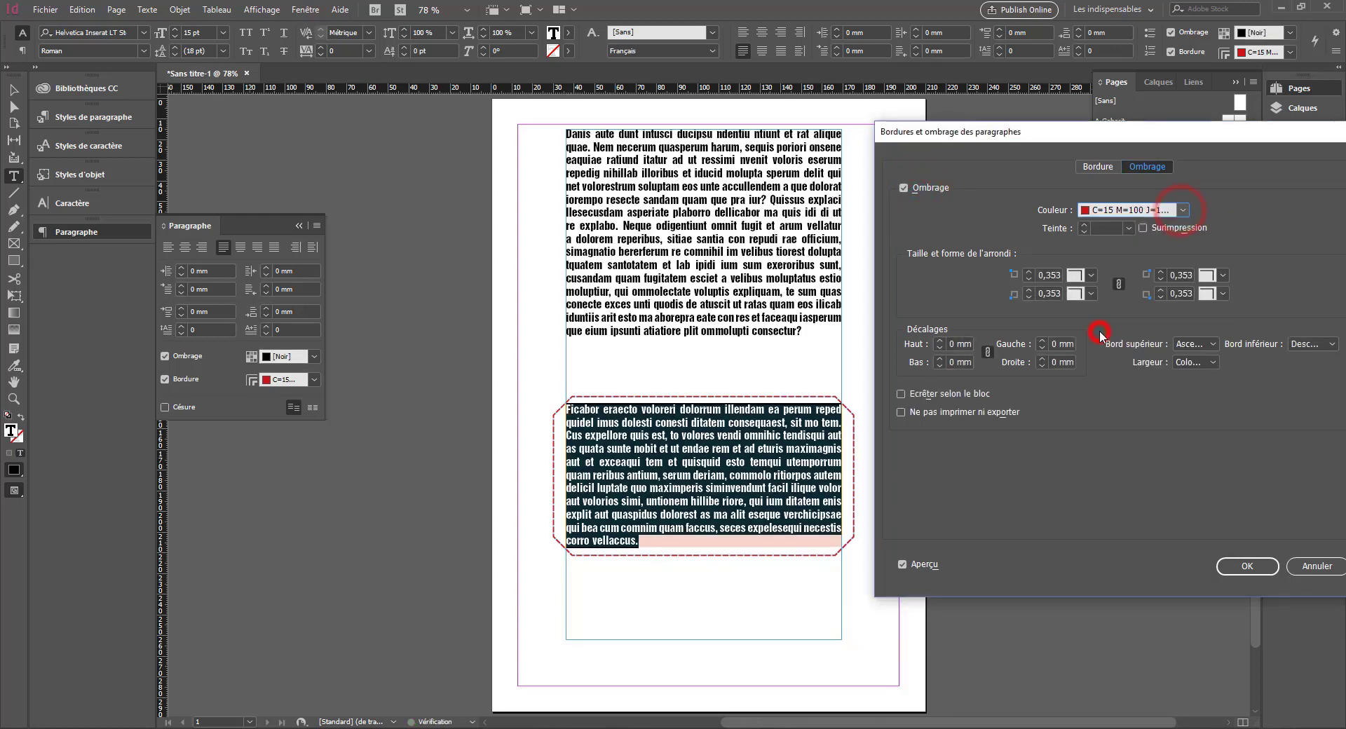
{"action": "left_click", "coordinate": [1182, 210]}
{"action": "left_click", "coordinate": [1246, 166]}
Step: Set the shading's corner size to 3 mm on all four corners and its tint to 100 %
{"action": "left_click", "coordinate": [1120, 230]}
{"action": "left_click", "coordinate": [964, 284]}
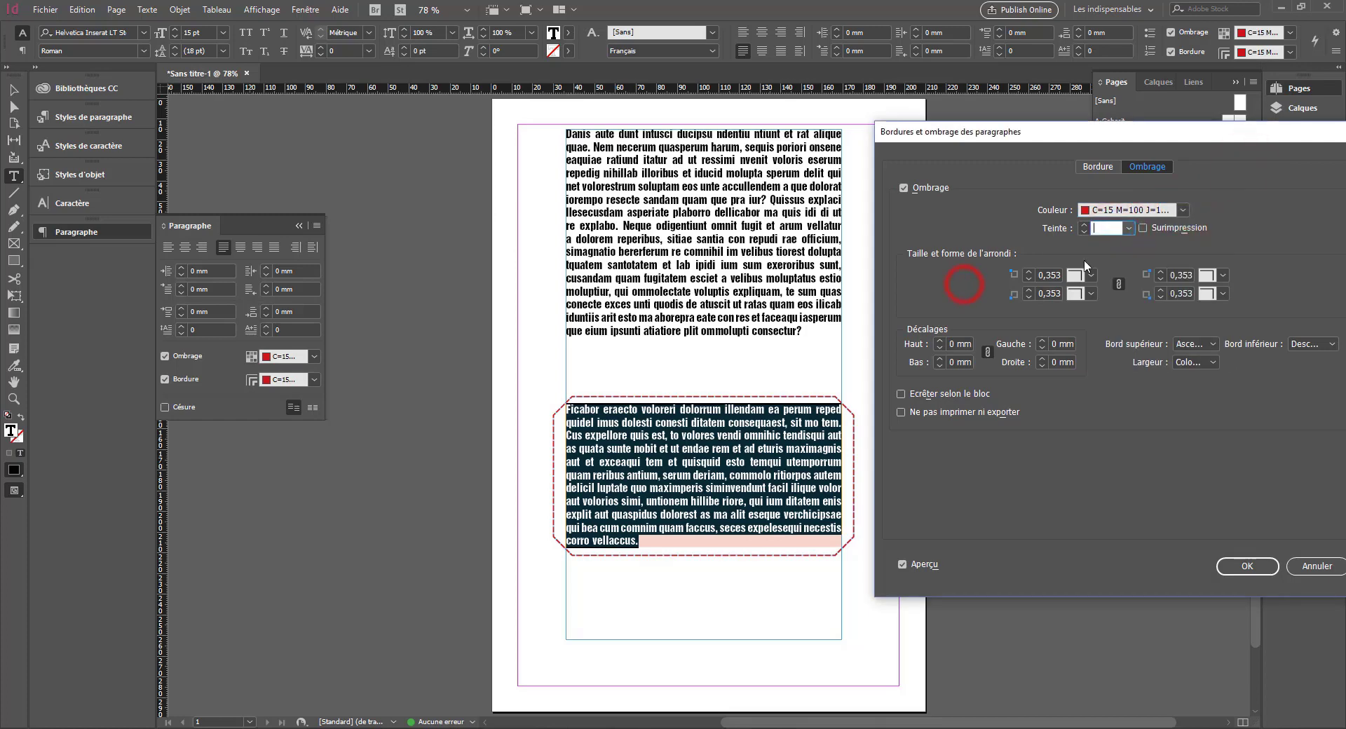
{"action": "left_click", "coordinate": [1028, 272]}
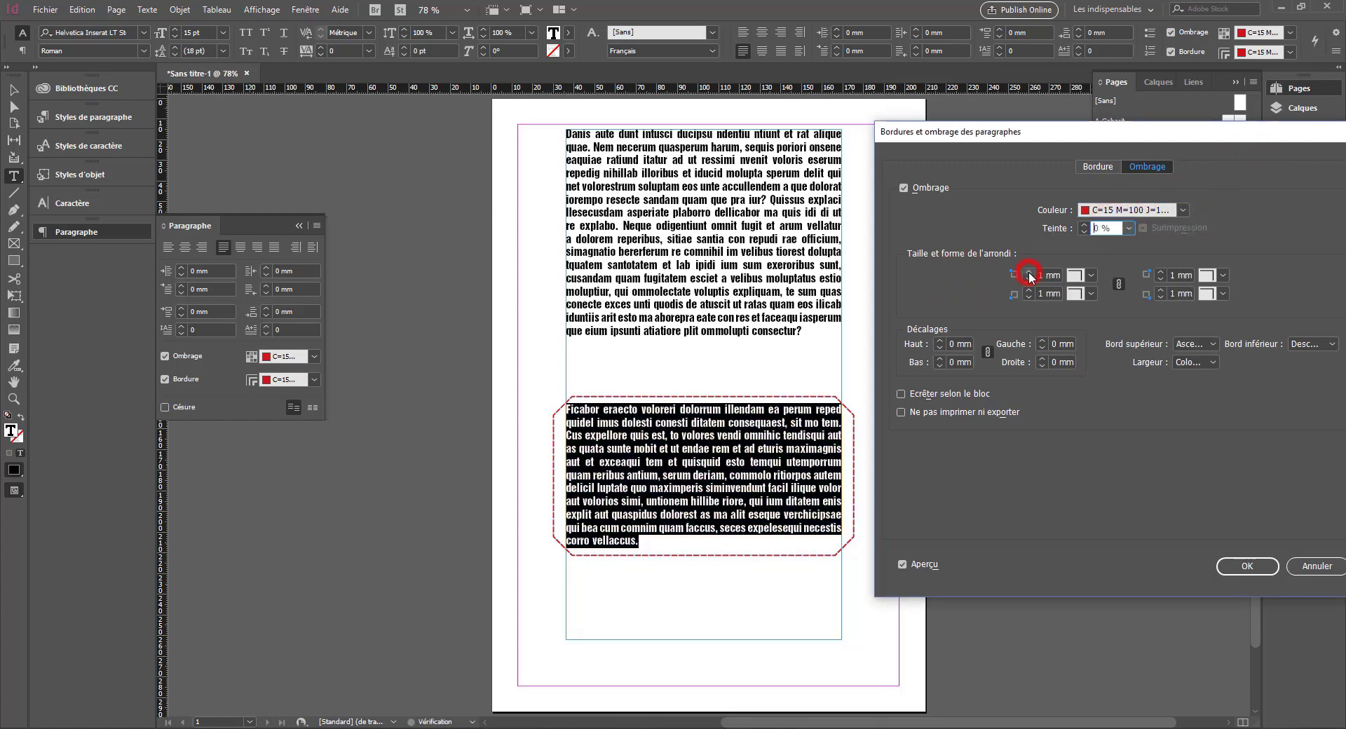
{"action": "left_click", "coordinate": [1029, 278]}
{"action": "left_click", "coordinate": [1028, 272]}
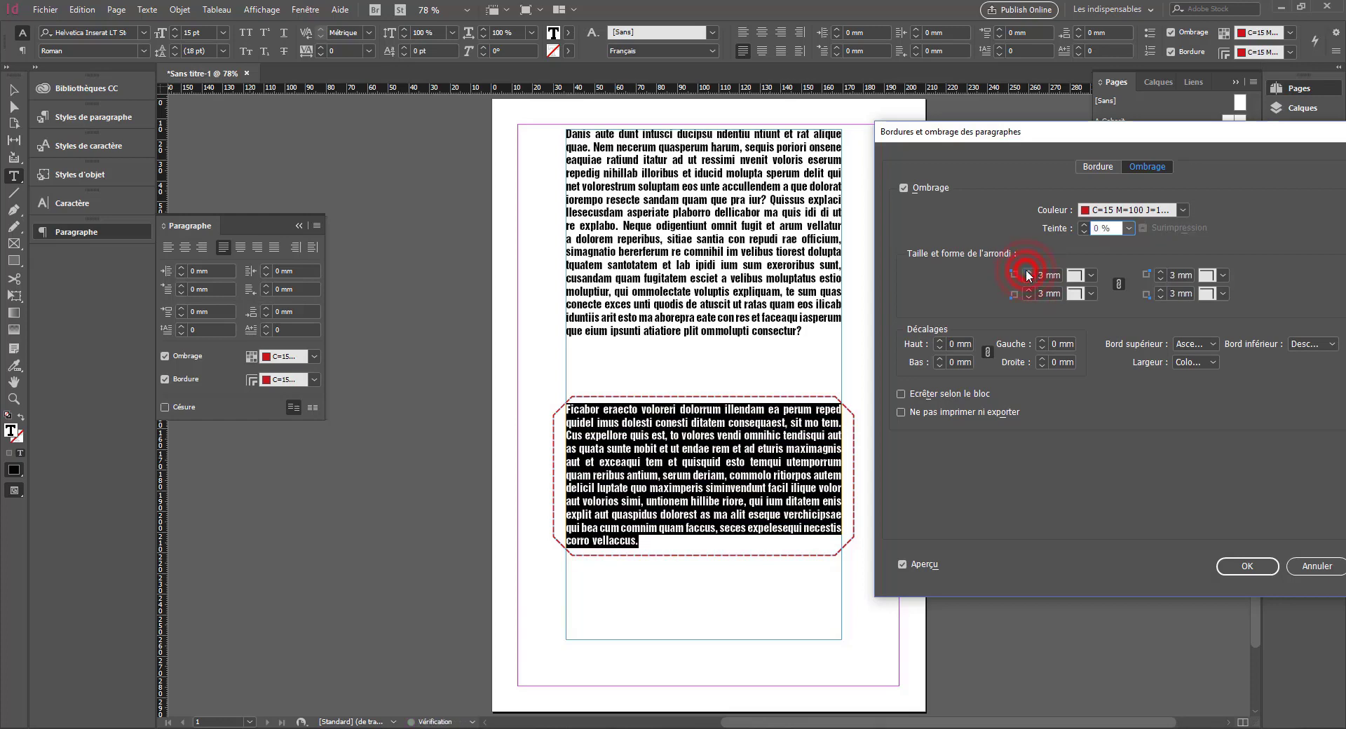
{"action": "left_click", "coordinate": [1121, 287]}
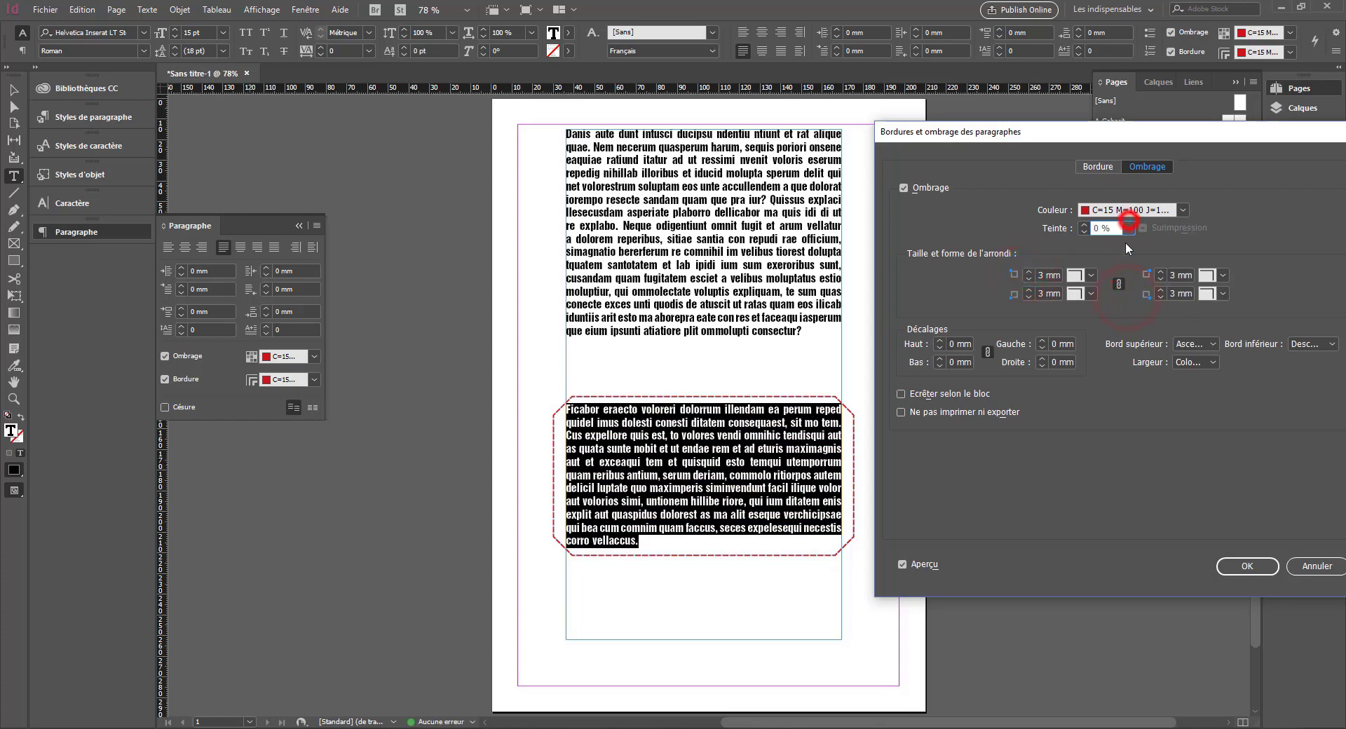
{"action": "left_click", "coordinate": [1121, 387]}
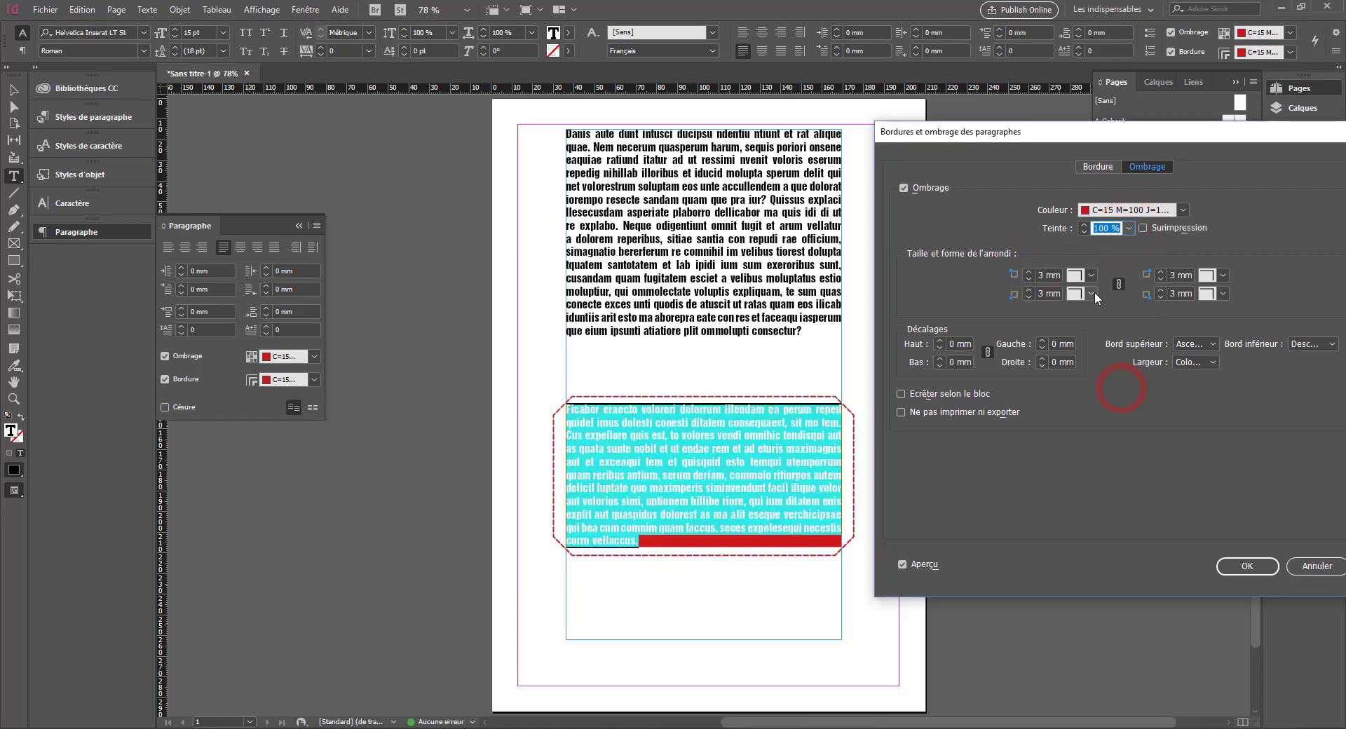
Step: Set the paragraph shading's tint to 30 %
{"action": "left_click", "coordinate": [1128, 228]}
{"action": "left_click", "coordinate": [1116, 301]}
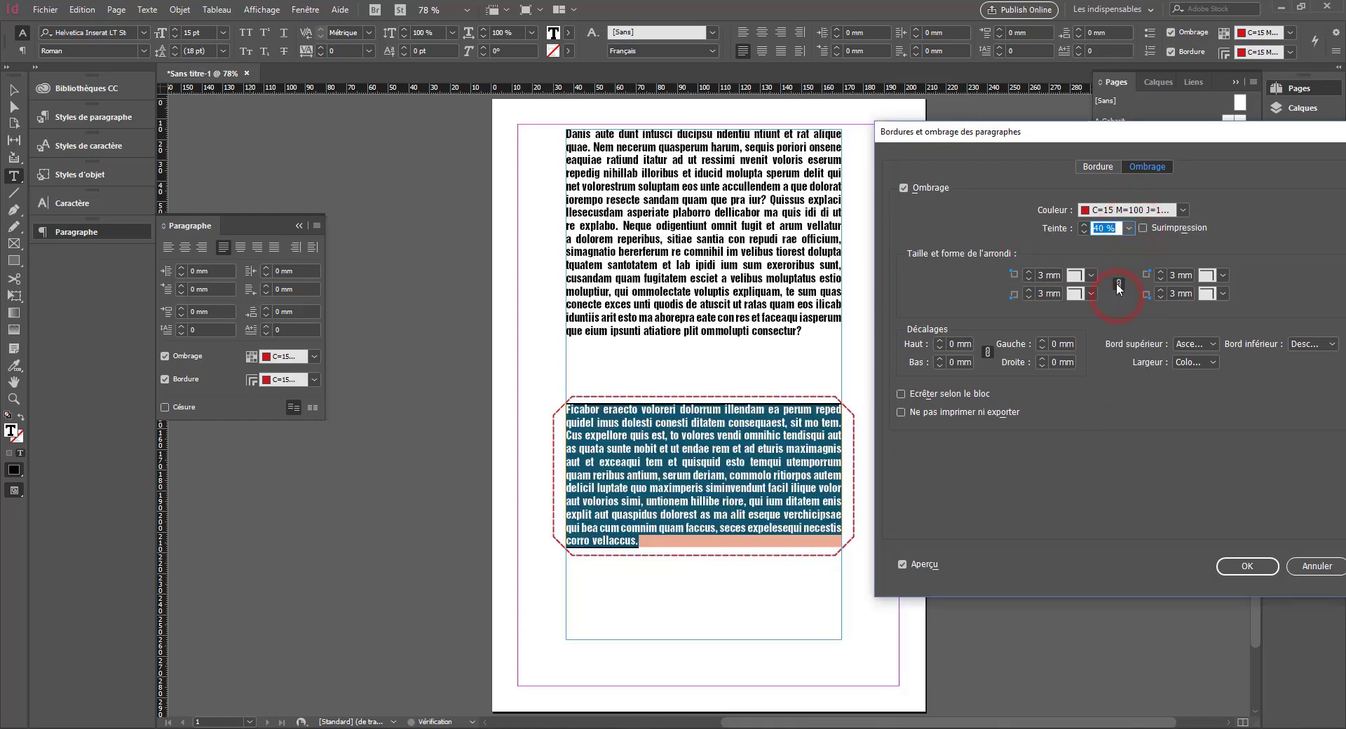
{"action": "left_click", "coordinate": [1129, 228]}
{"action": "left_click", "coordinate": [1116, 287]}
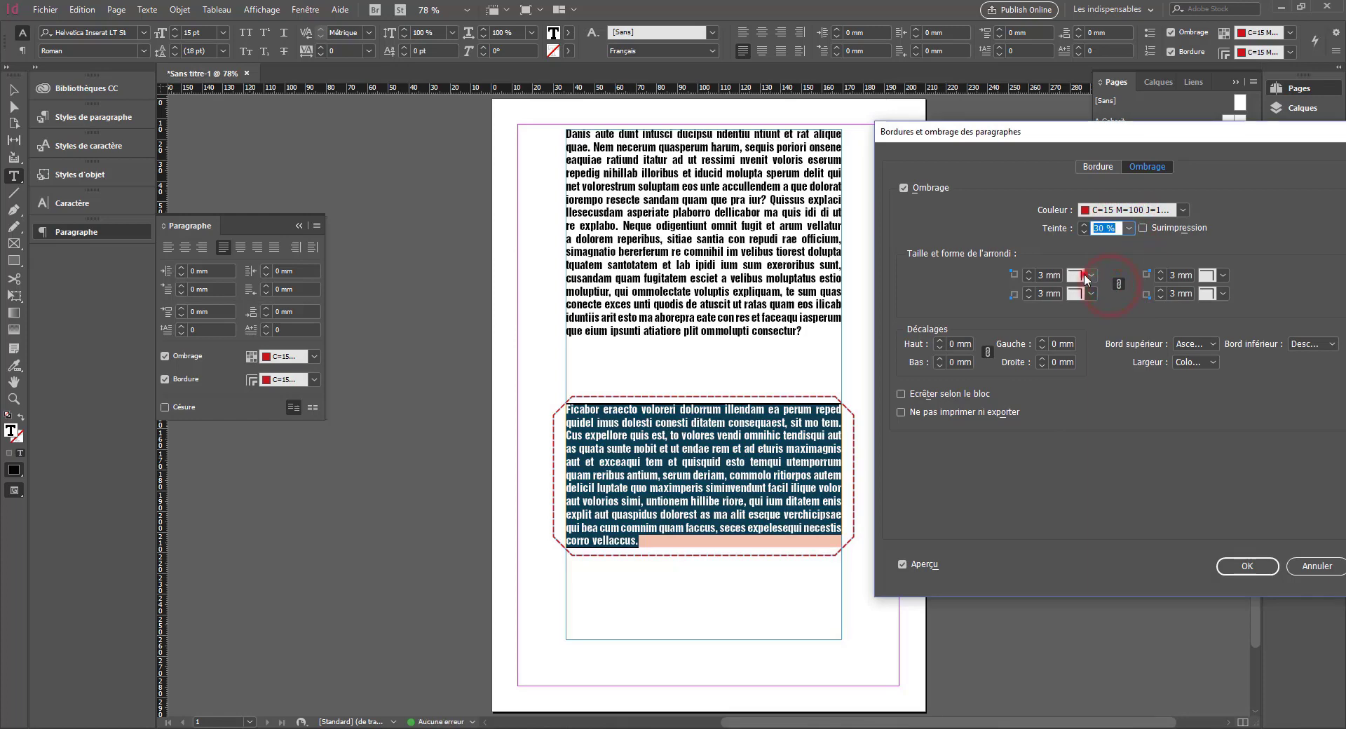
Step: Try unlinking the shading's corners and giving only the bottom-right one the Arrondi shape
{"action": "left_click", "coordinate": [1084, 274]}
{"action": "left_click", "coordinate": [1119, 284]}
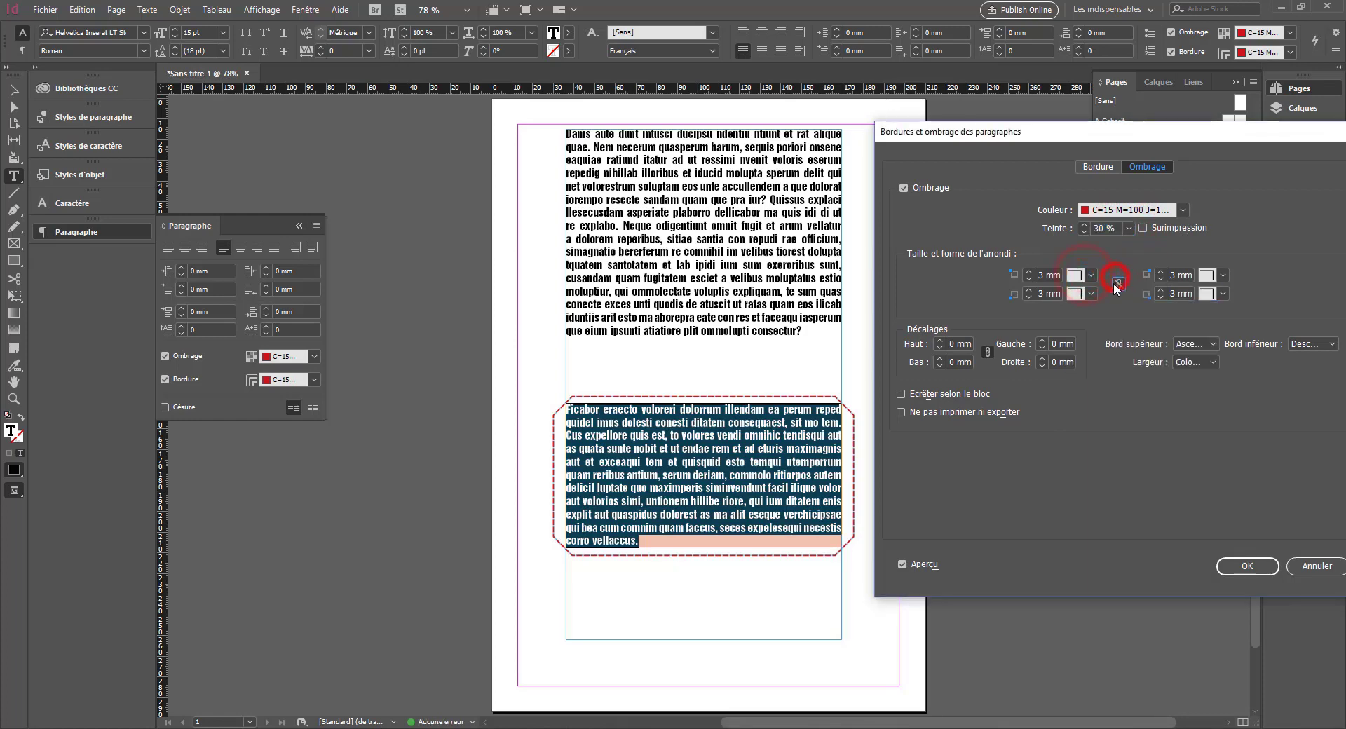
{"action": "left_click", "coordinate": [1224, 293]}
{"action": "left_click", "coordinate": [1235, 380]}
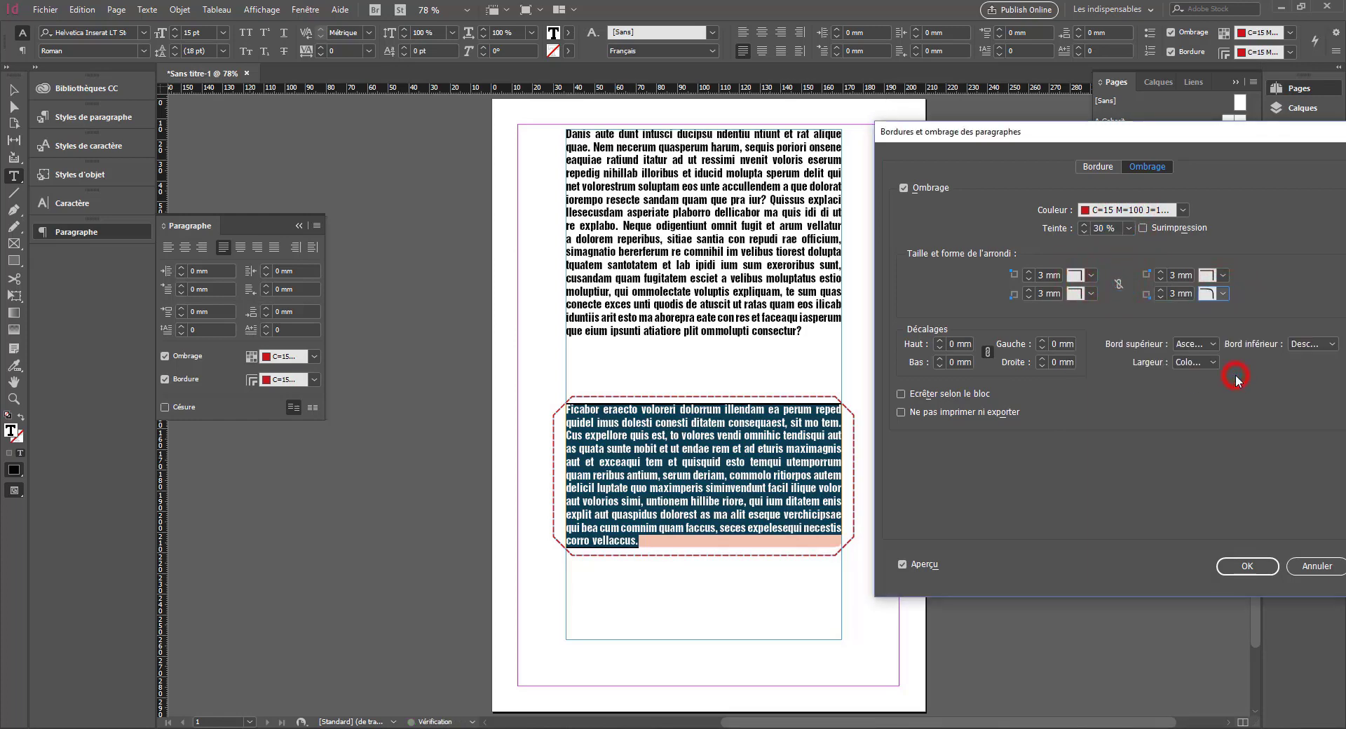
{"action": "left_click", "coordinate": [778, 518]}
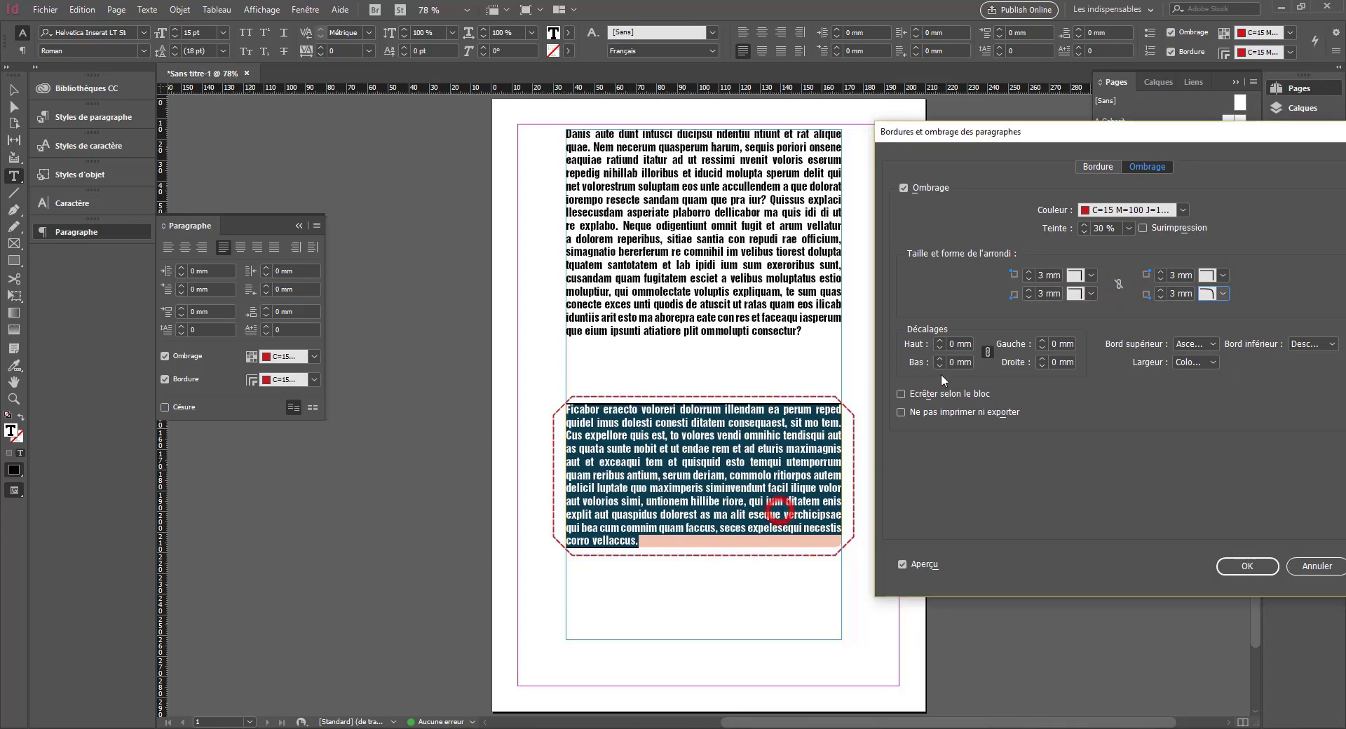
Step: Link the shading's four corners again and set their shape to Arrondi
{"action": "left_click", "coordinate": [1119, 283]}
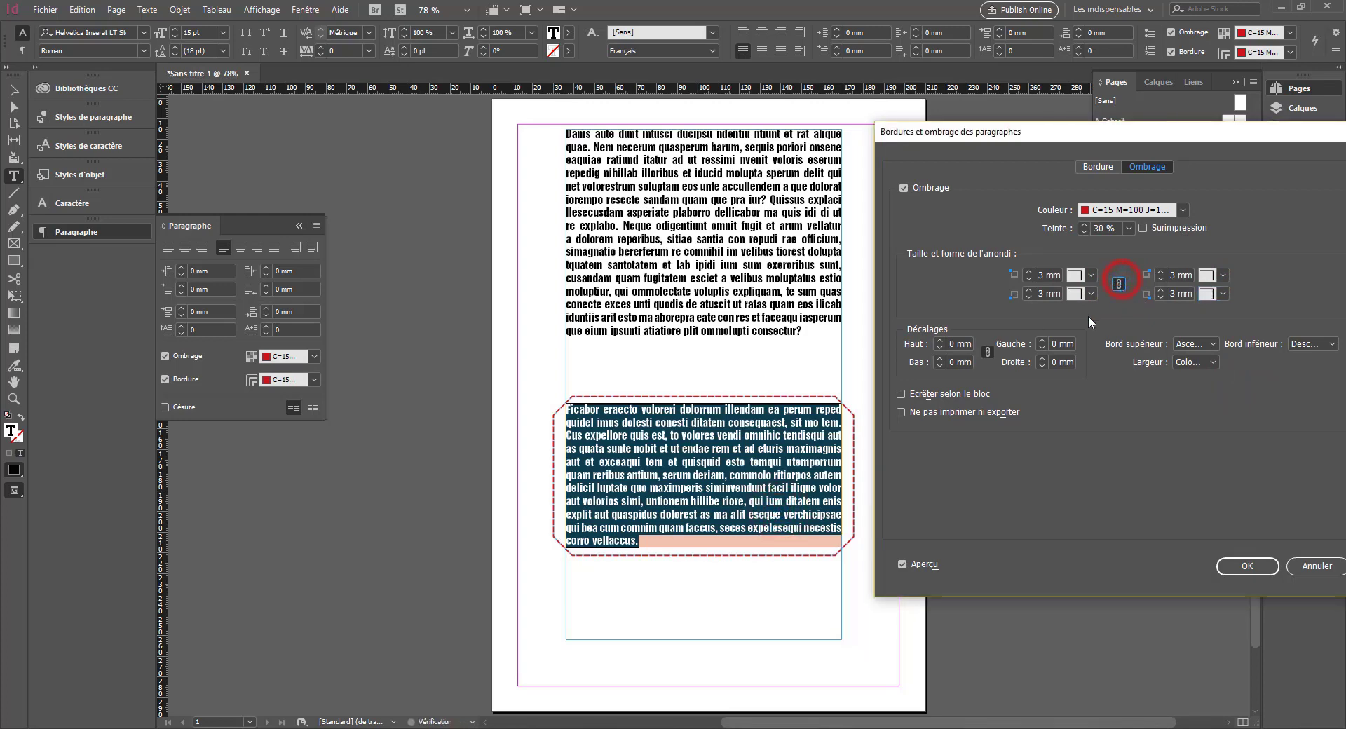
{"action": "left_click", "coordinate": [1224, 294]}
{"action": "left_click", "coordinate": [1232, 380]}
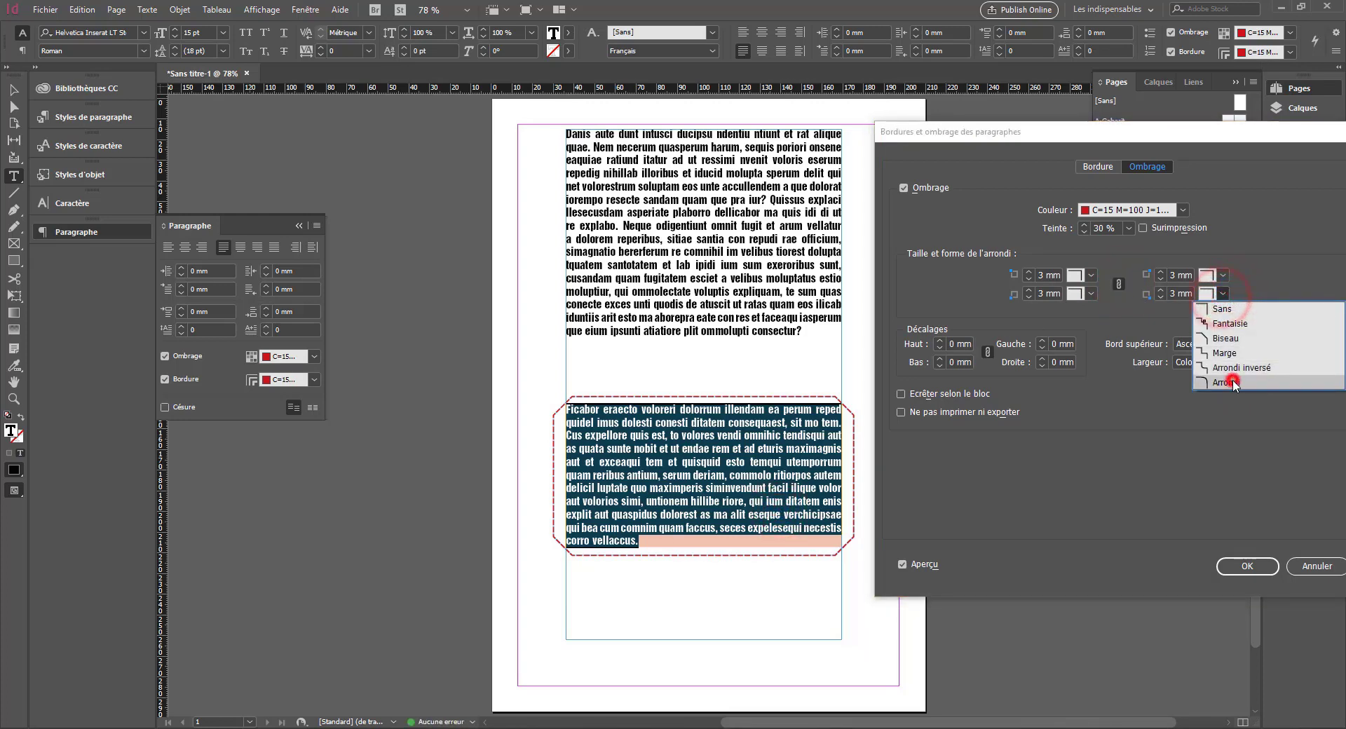
Step: Set the shading's offsets to 1 mm on all four sides and apply the border and shading settings
{"action": "left_click", "coordinate": [940, 342]}
{"action": "left_click", "coordinate": [939, 342]}
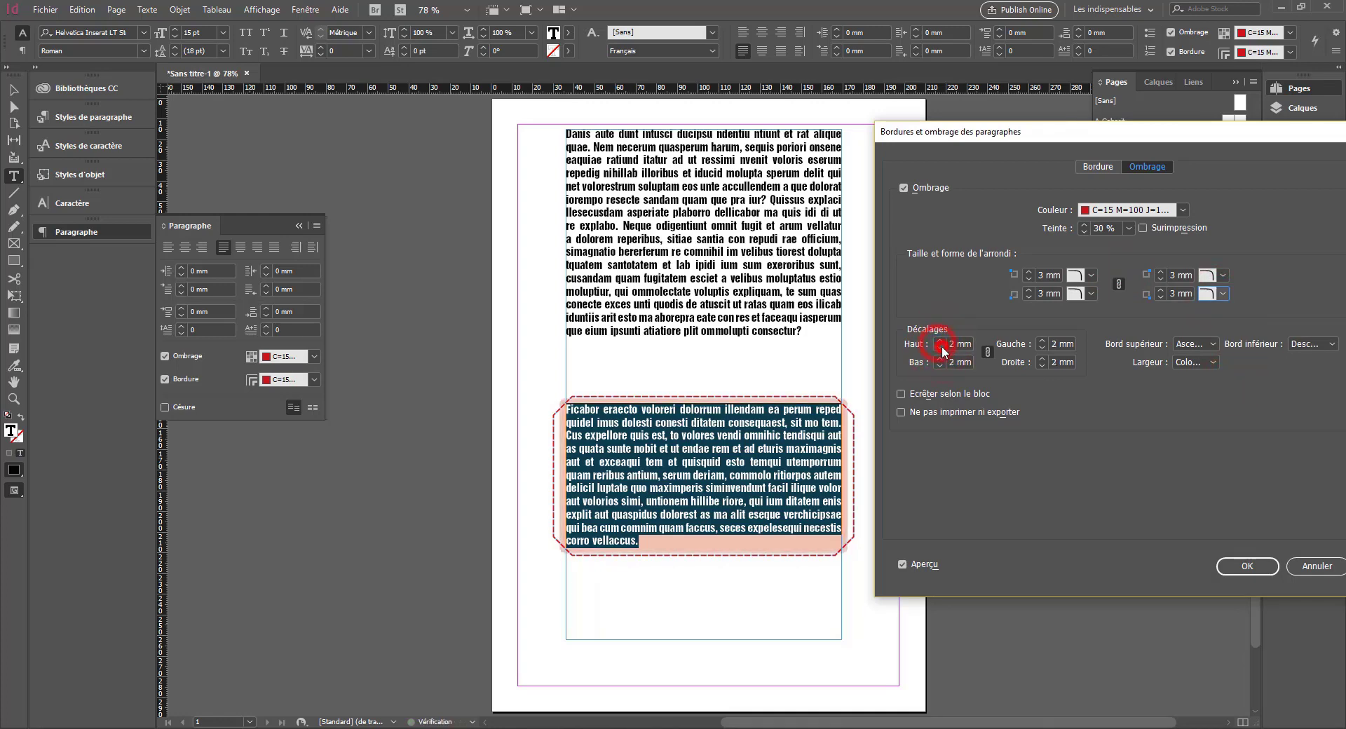
{"action": "left_click", "coordinate": [939, 348]}
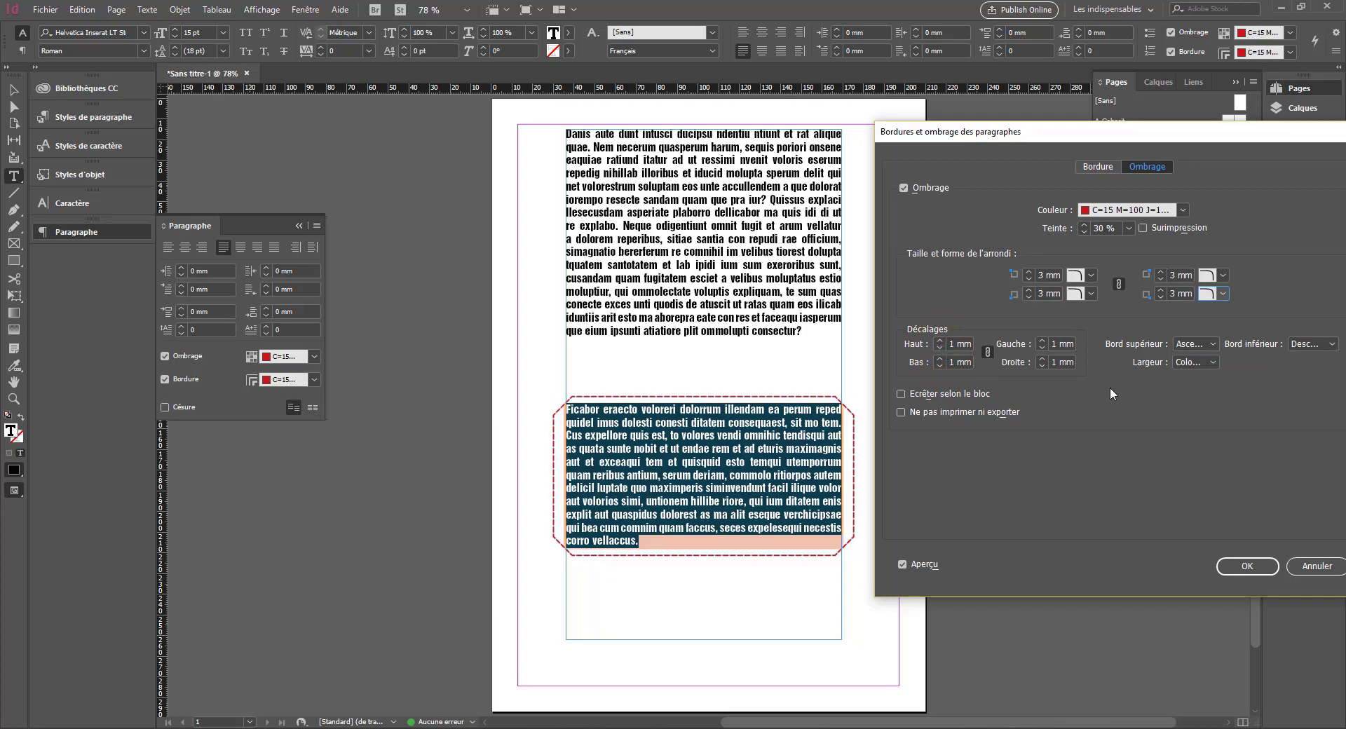
{"action": "left_click", "coordinate": [1241, 566]}
{"action": "left_click", "coordinate": [747, 501]}
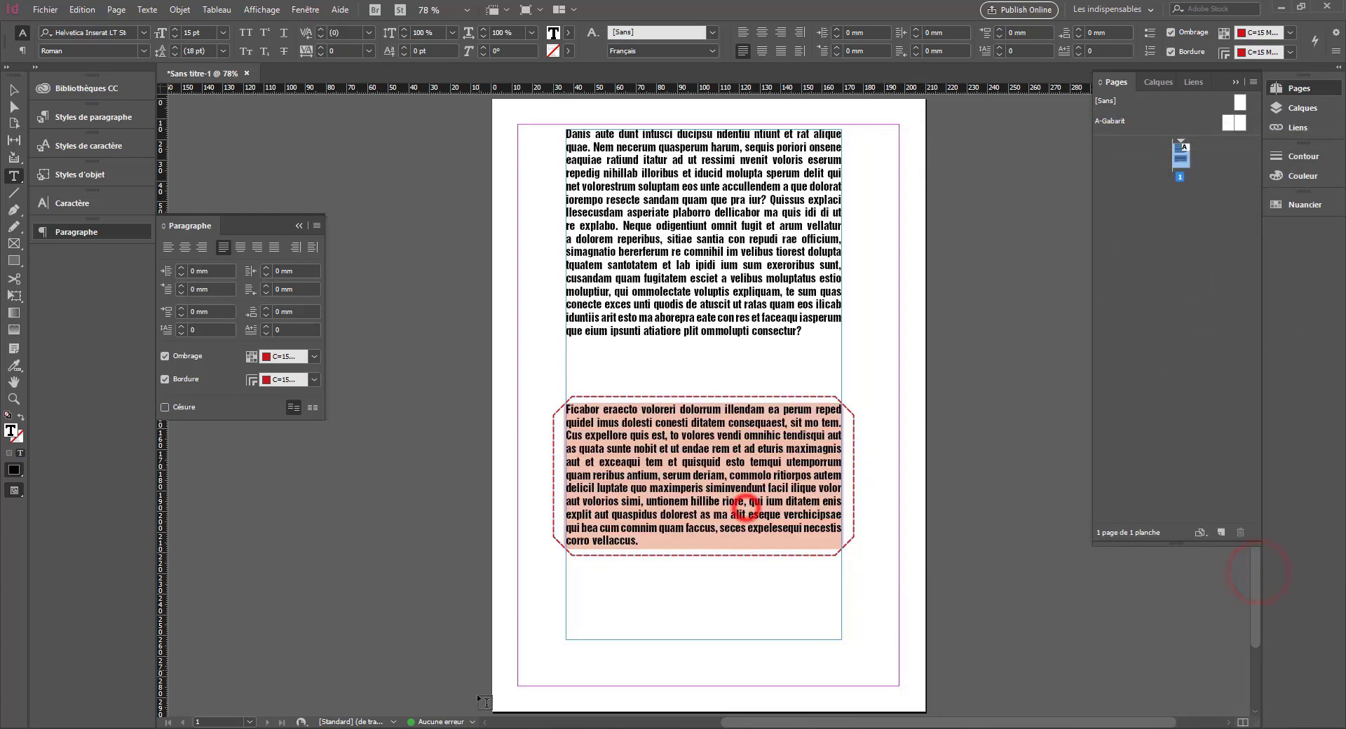
Step: Colour all the text of the second paragraph with the [Papier] swatch
{"action": "triple_click", "coordinate": [640, 540]}
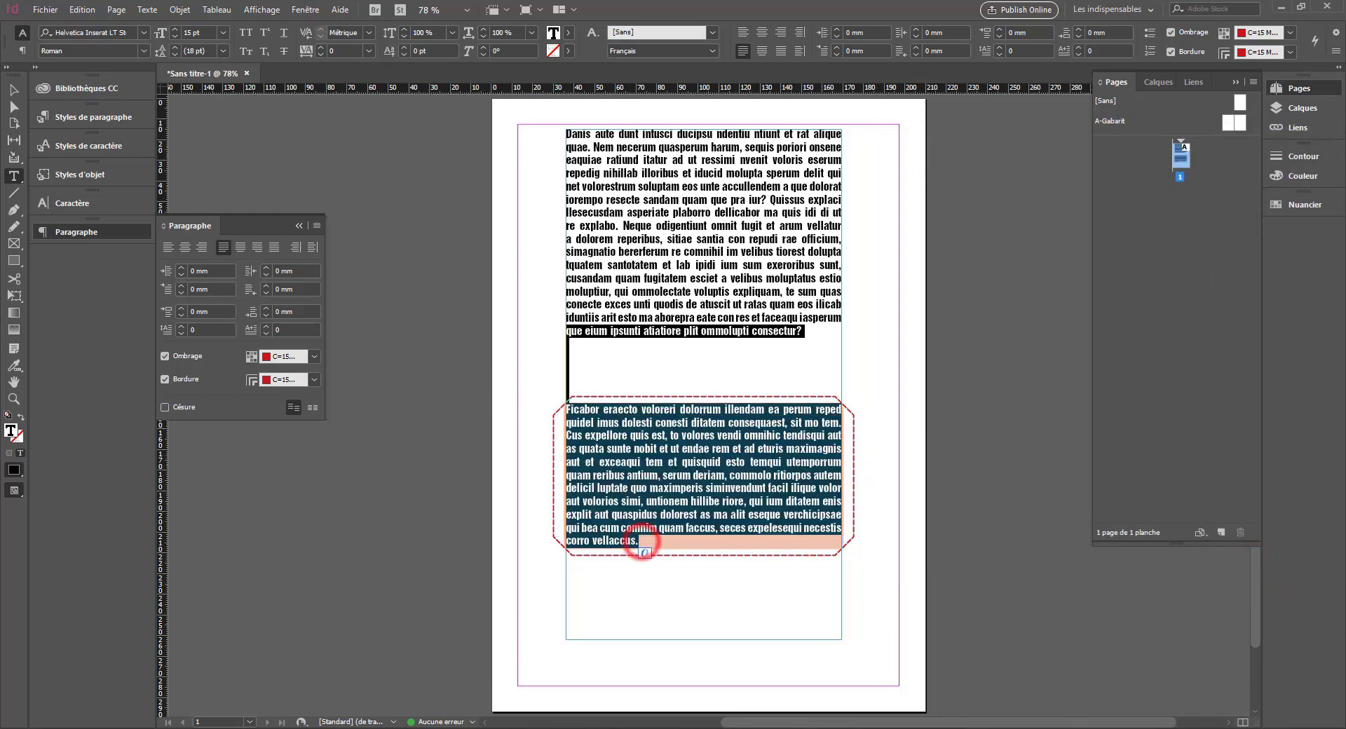
{"action": "left_click", "coordinate": [640, 540]}
{"action": "left_click_drag", "start_coordinate": [646, 540], "coordinate": [561, 410]}
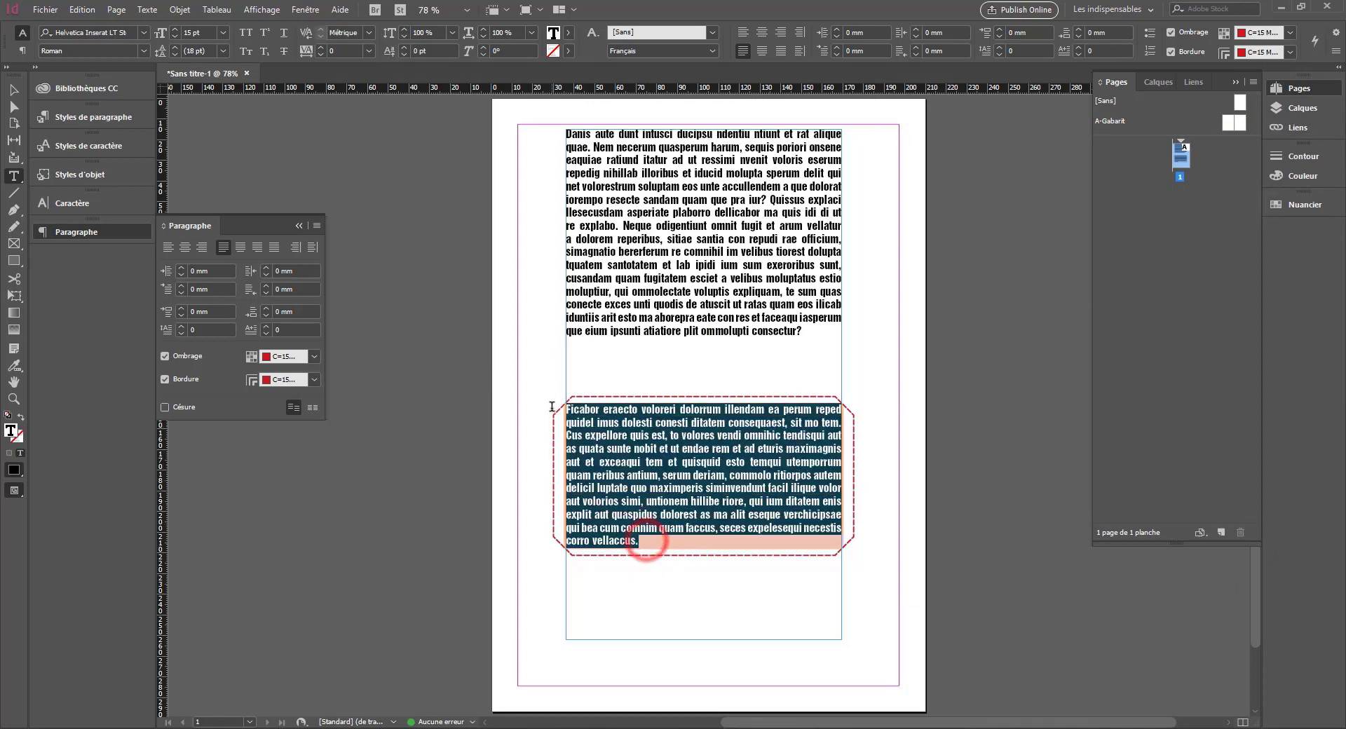
{"action": "left_click", "coordinate": [1291, 204]}
{"action": "left_click", "coordinate": [1109, 275]}
{"action": "left_click", "coordinate": [668, 500]}
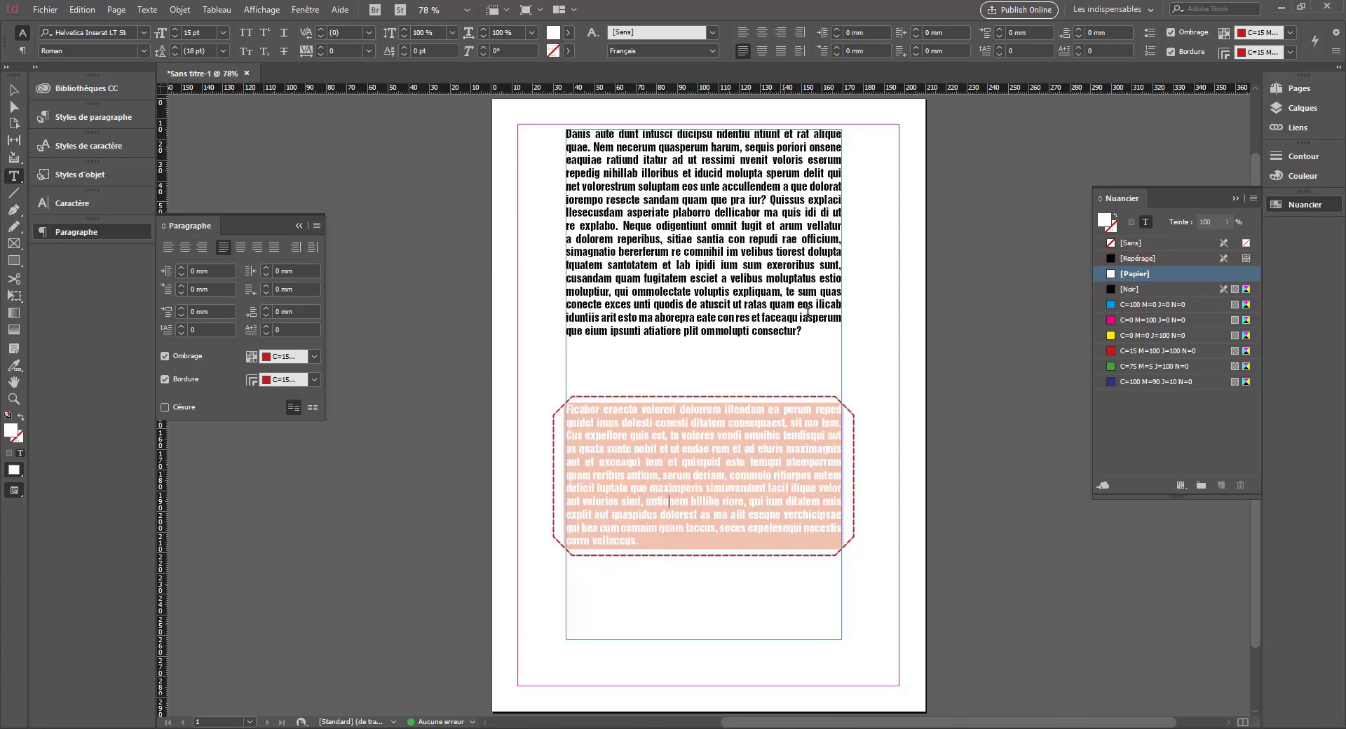
Step: Enable a paragraph border on the first paragraph and set its offsets to 5 mm on all four sides
{"action": "left_click_drag", "start_coordinate": [807, 342], "coordinate": [669, 252]}
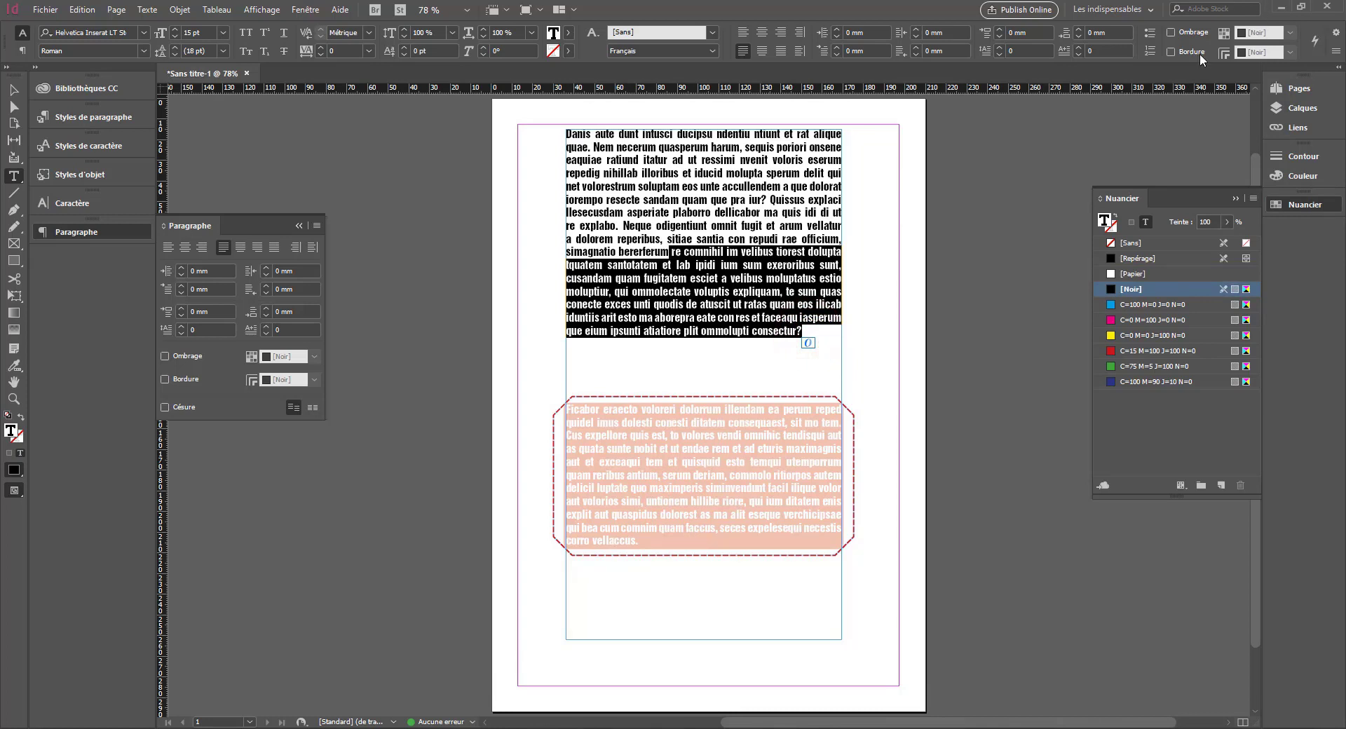
{"action": "left_click", "coordinate": [1170, 53]}
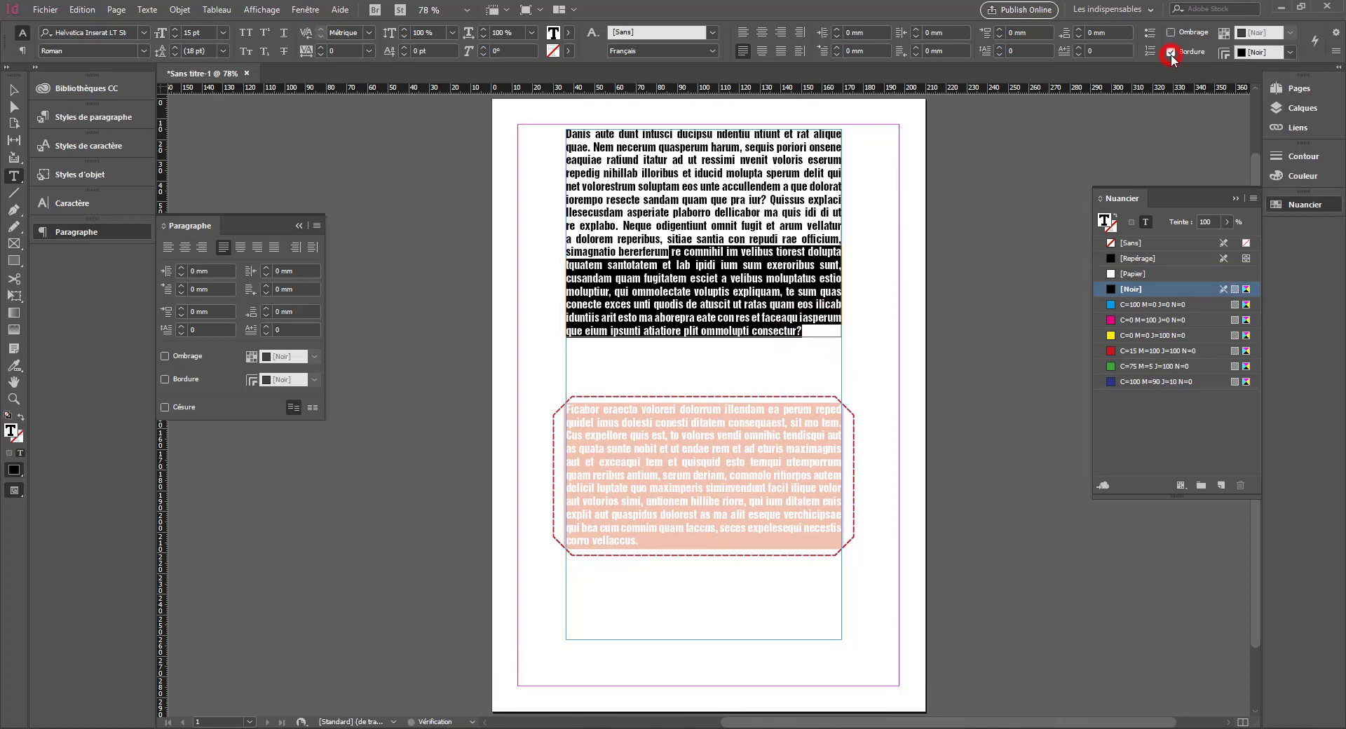
{"action": "left_click", "coordinate": [667, 258]}
{"action": "left_click", "coordinate": [801, 321]}
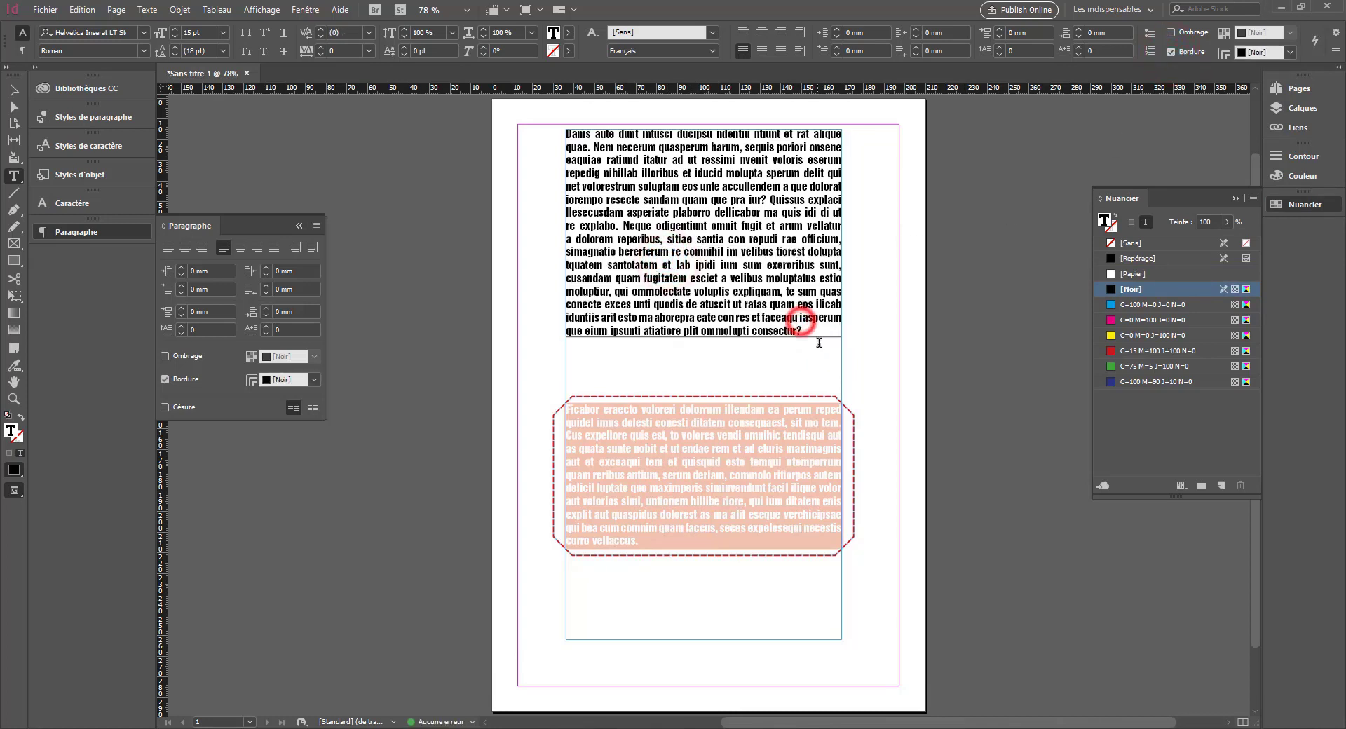
{"action": "left_click_drag", "start_coordinate": [818, 342], "coordinate": [511, 120]}
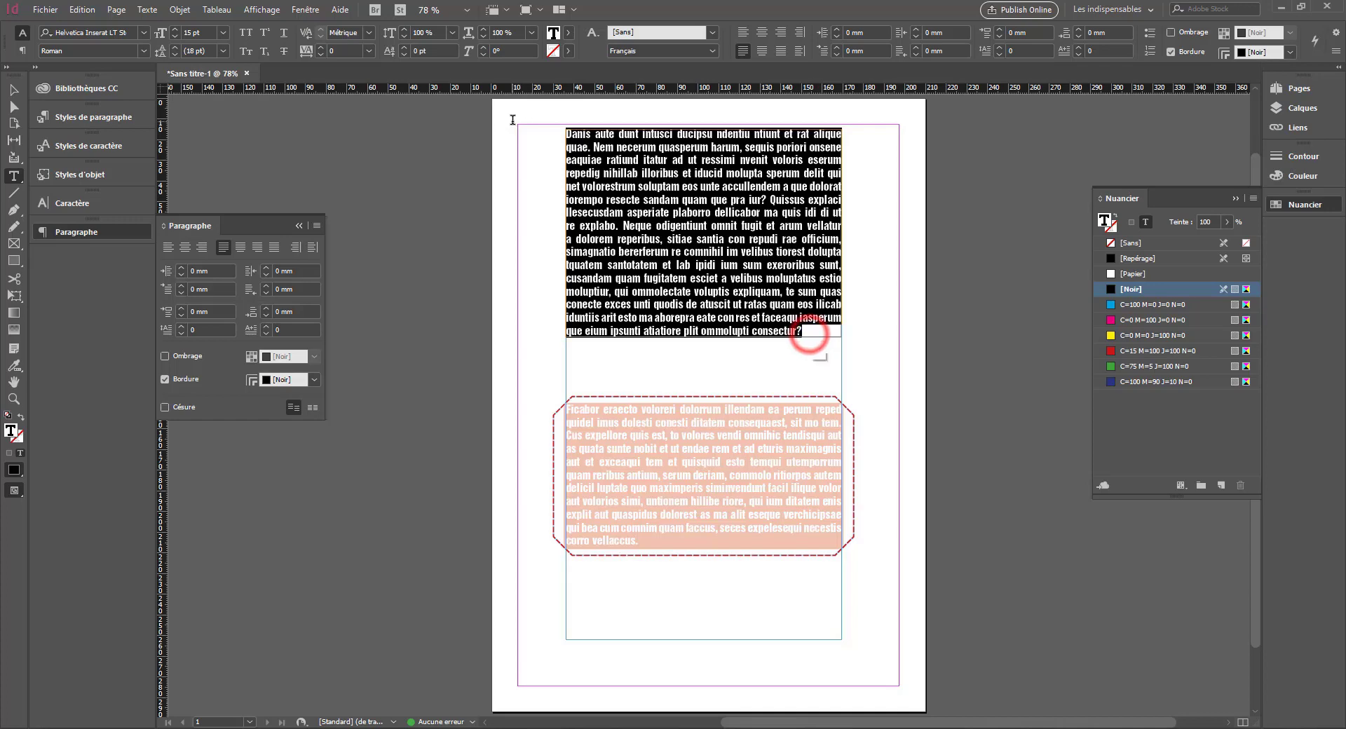
{"action": "left_click", "coordinate": [250, 380], "text": "alt"}
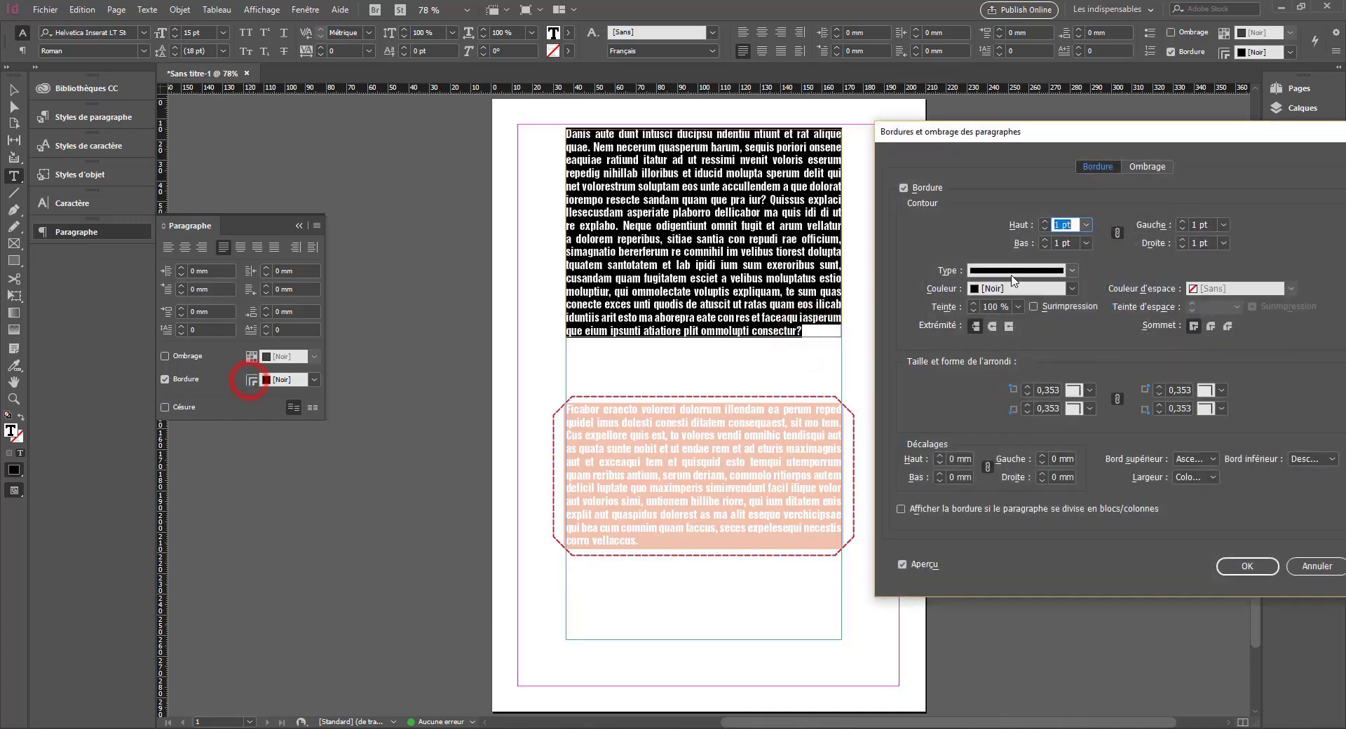
{"action": "left_click", "coordinate": [938, 457]}
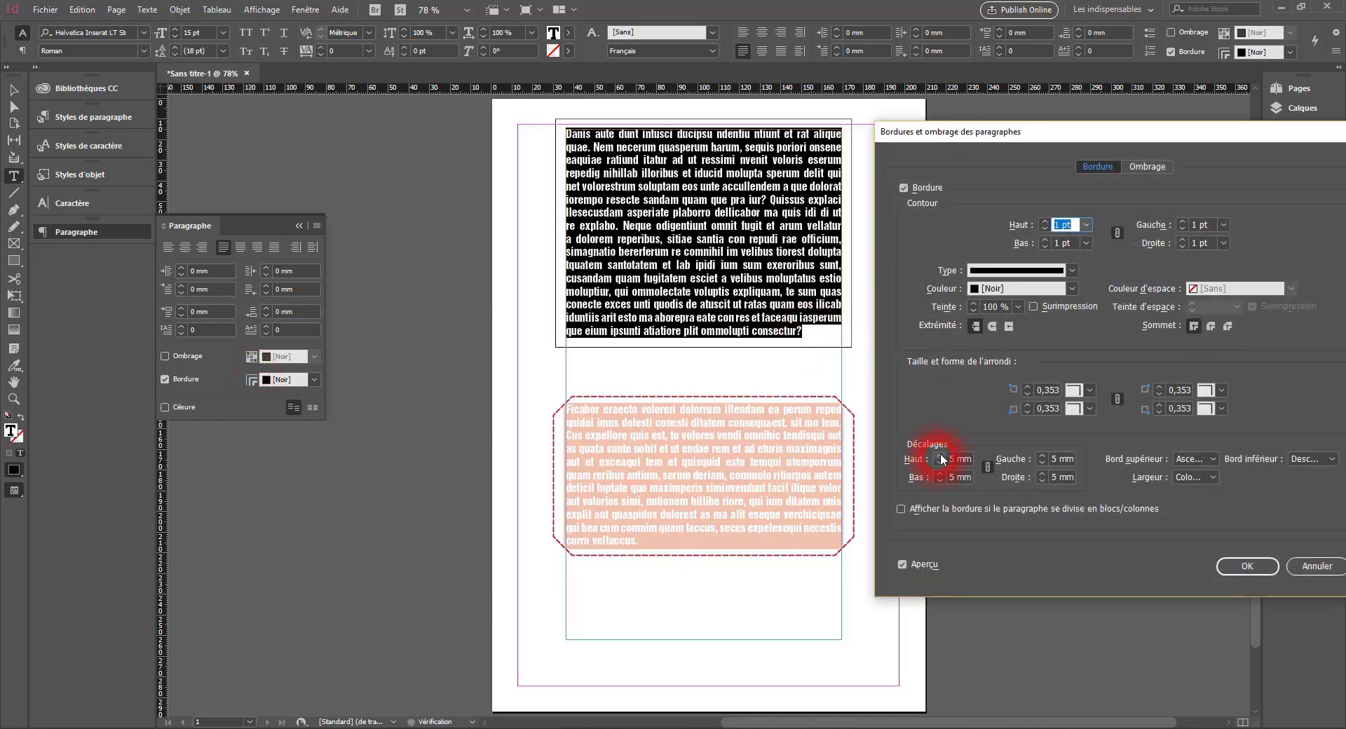
Step: Give the first paragraph's border Marge corners with a size of 4 mm on all four, and apply the settings
{"action": "left_click", "coordinate": [1090, 408]}
{"action": "left_click", "coordinate": [1102, 463]}
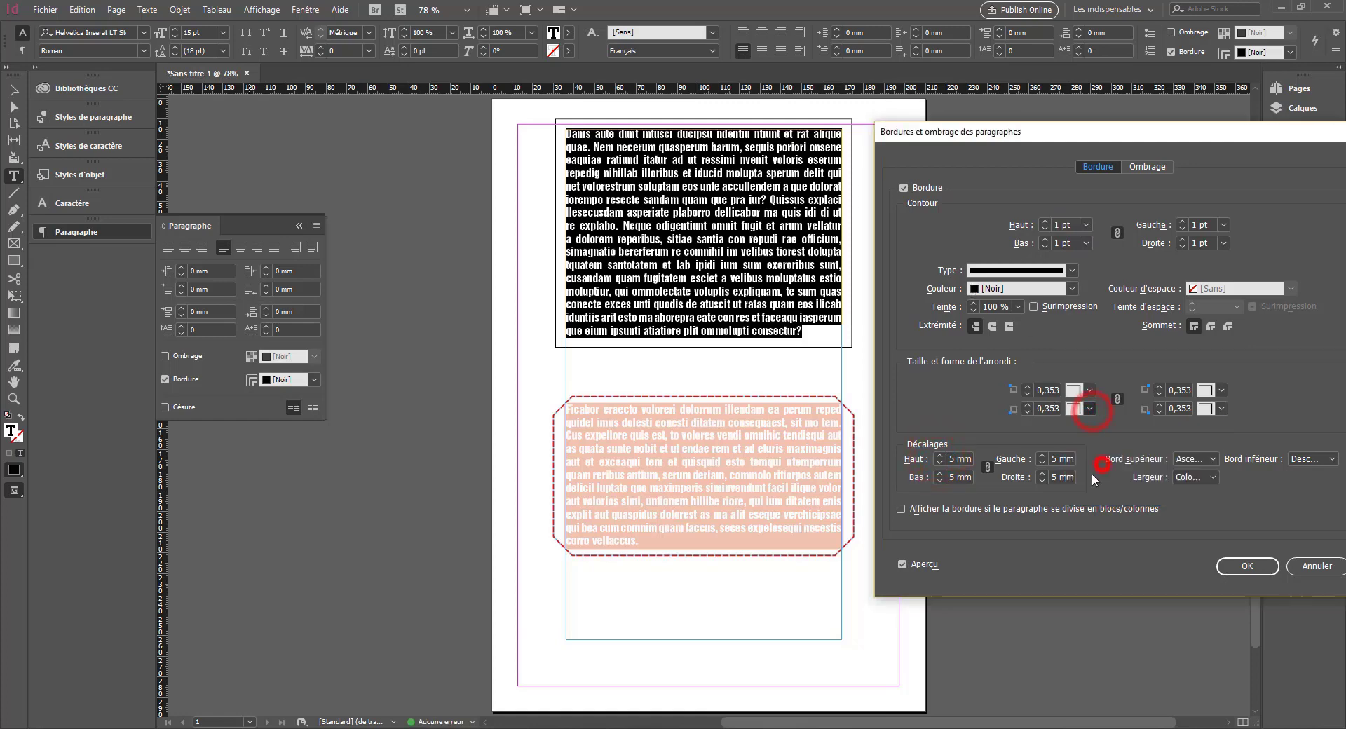
{"action": "left_click", "coordinate": [1027, 406]}
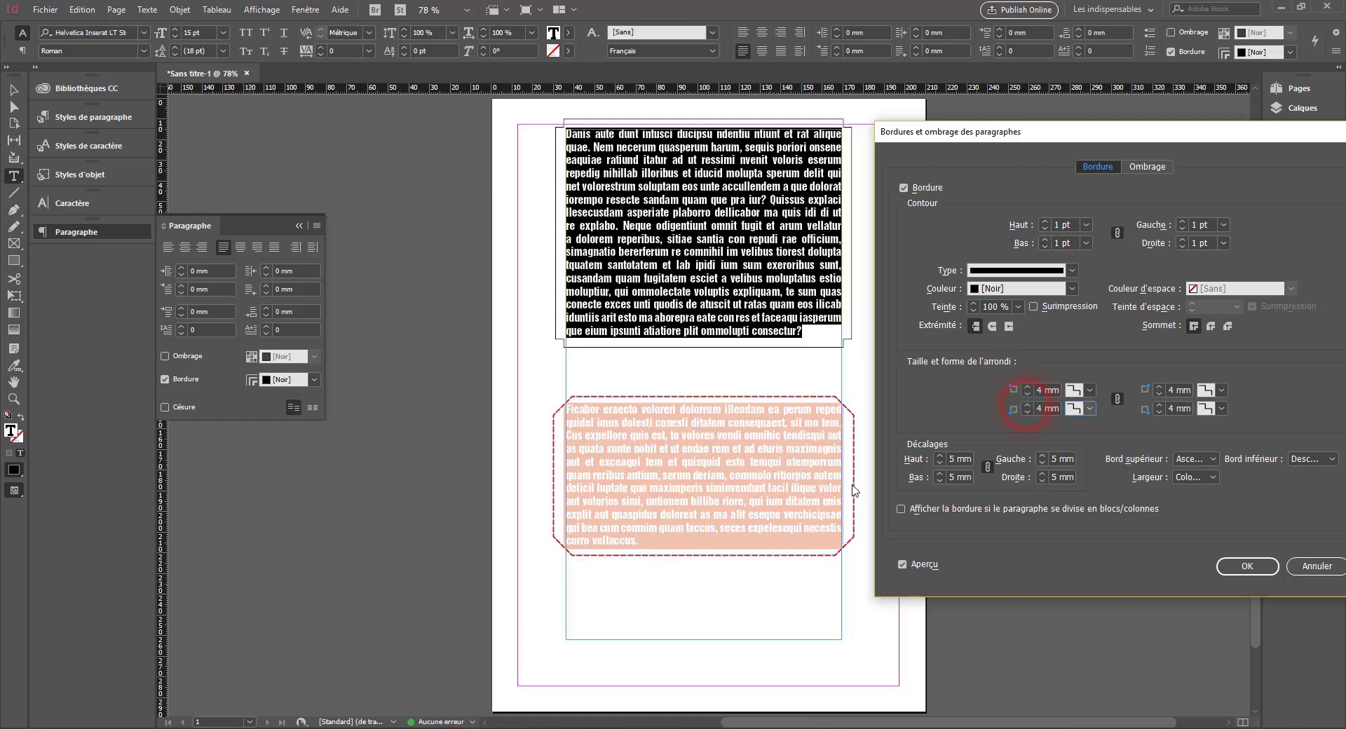
{"action": "left_click", "coordinate": [1237, 567]}
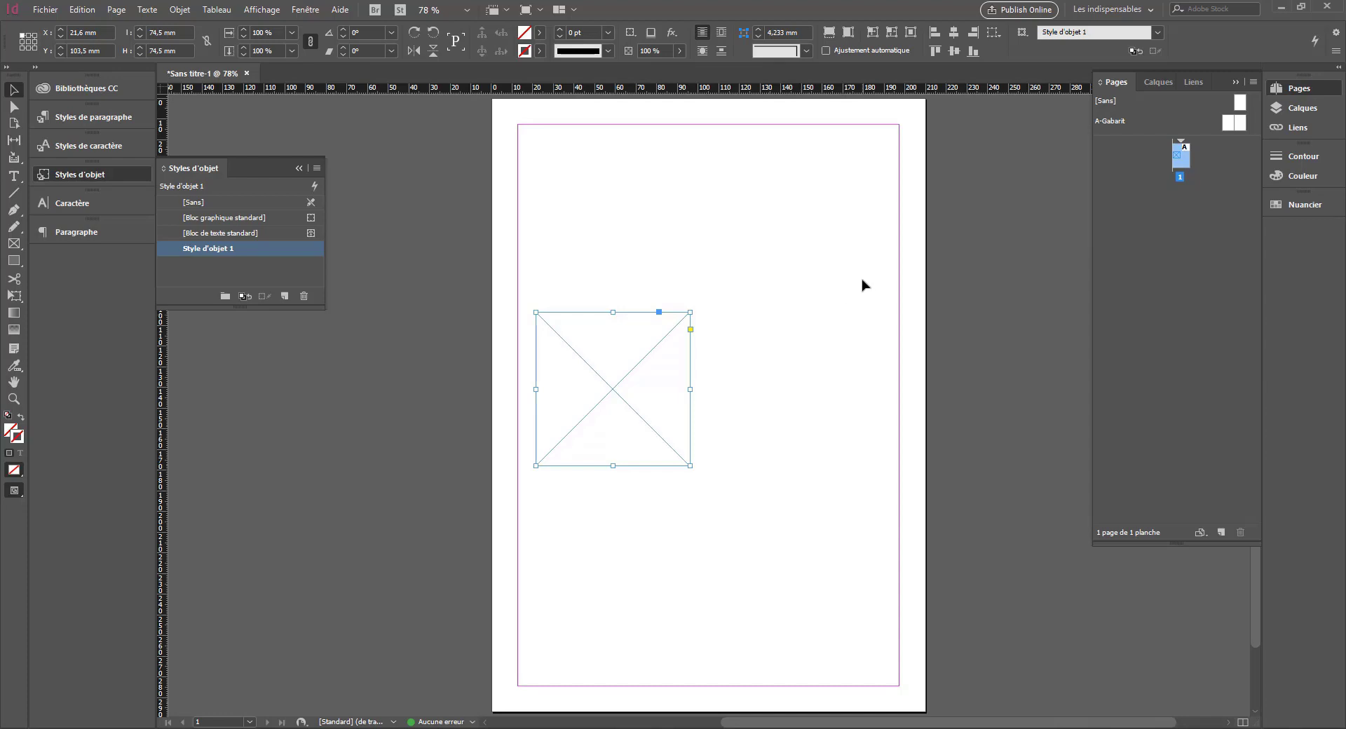
Step: Delete the object style Style d'objet 1, and delete the existing graphic frame from the page
{"action": "left_click", "coordinate": [805, 304]}
{"action": "left_click", "coordinate": [617, 427]}
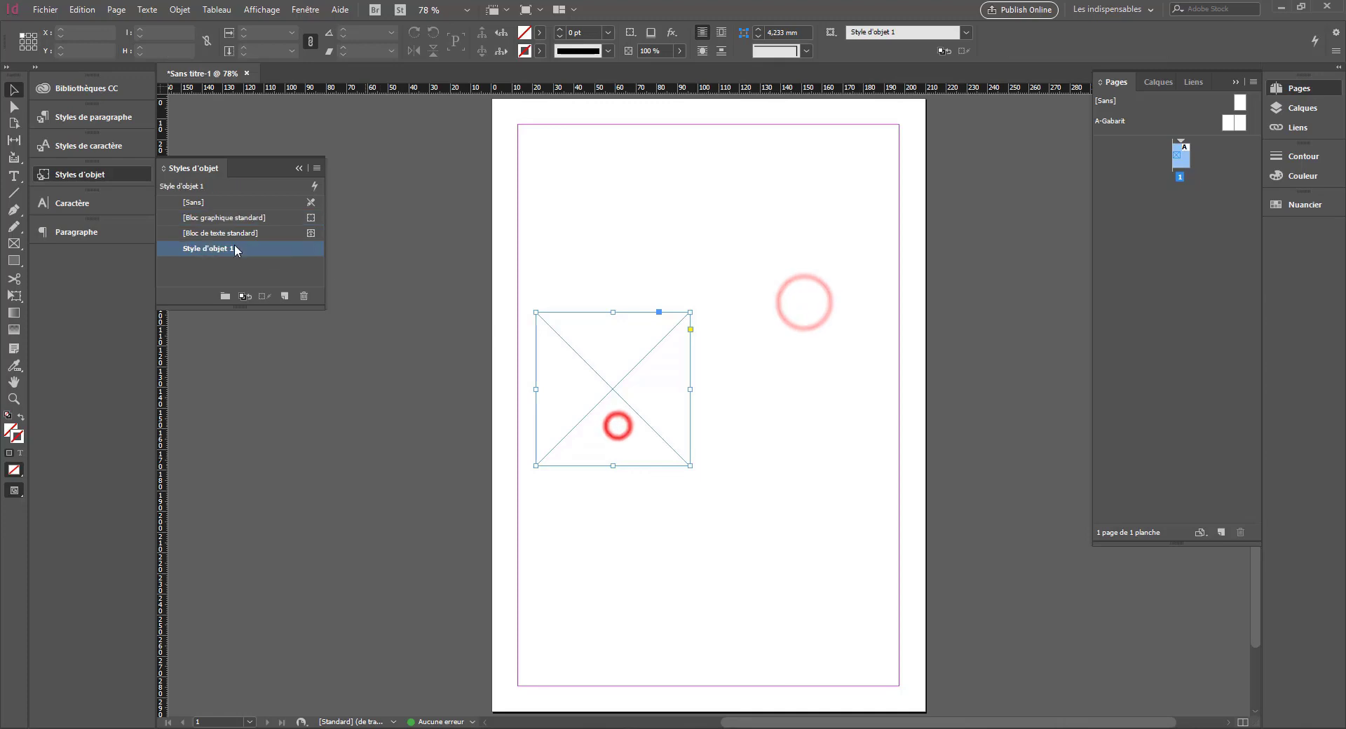
{"action": "left_click", "coordinate": [304, 296]}
{"action": "left_click", "coordinate": [723, 399]}
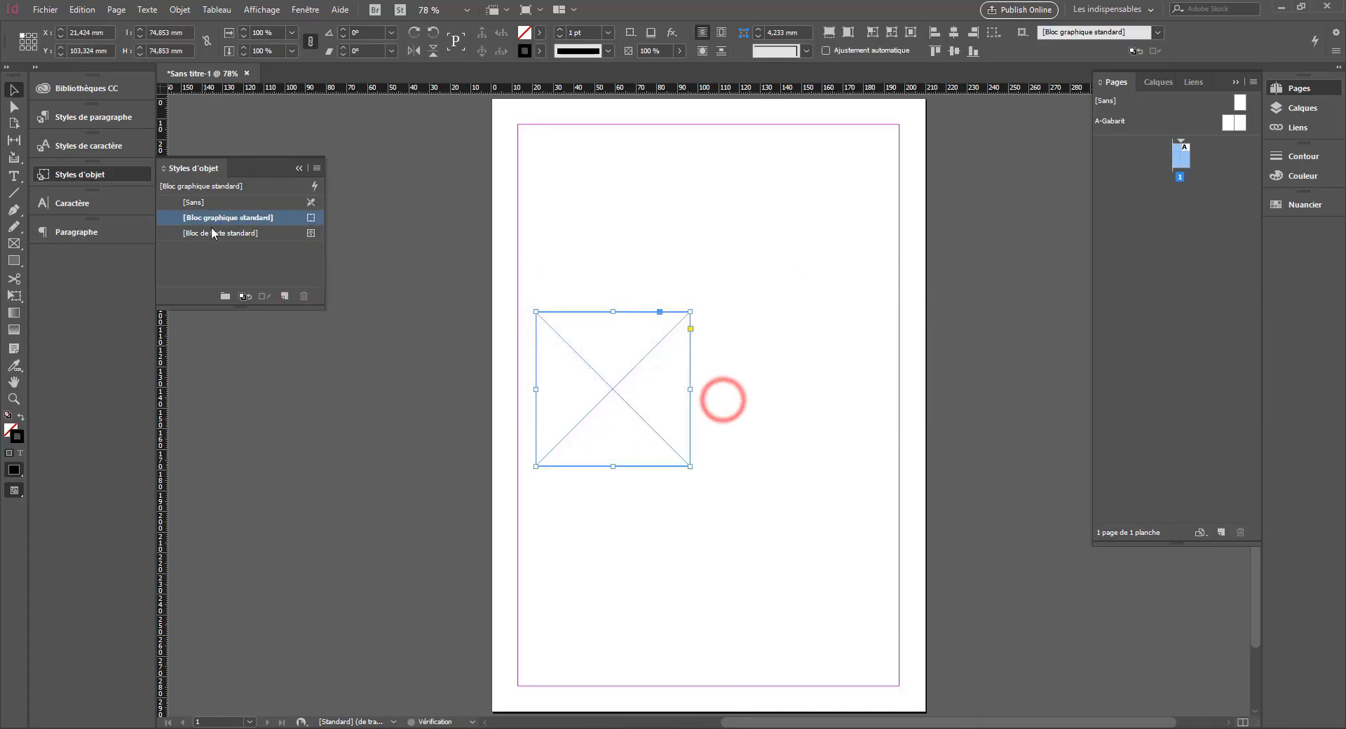
{"action": "left_click", "coordinate": [211, 203]}
{"action": "left_click_drag", "start_coordinate": [635, 394], "coordinate": [691, 332]}
{"action": "key", "text": "Delete"}
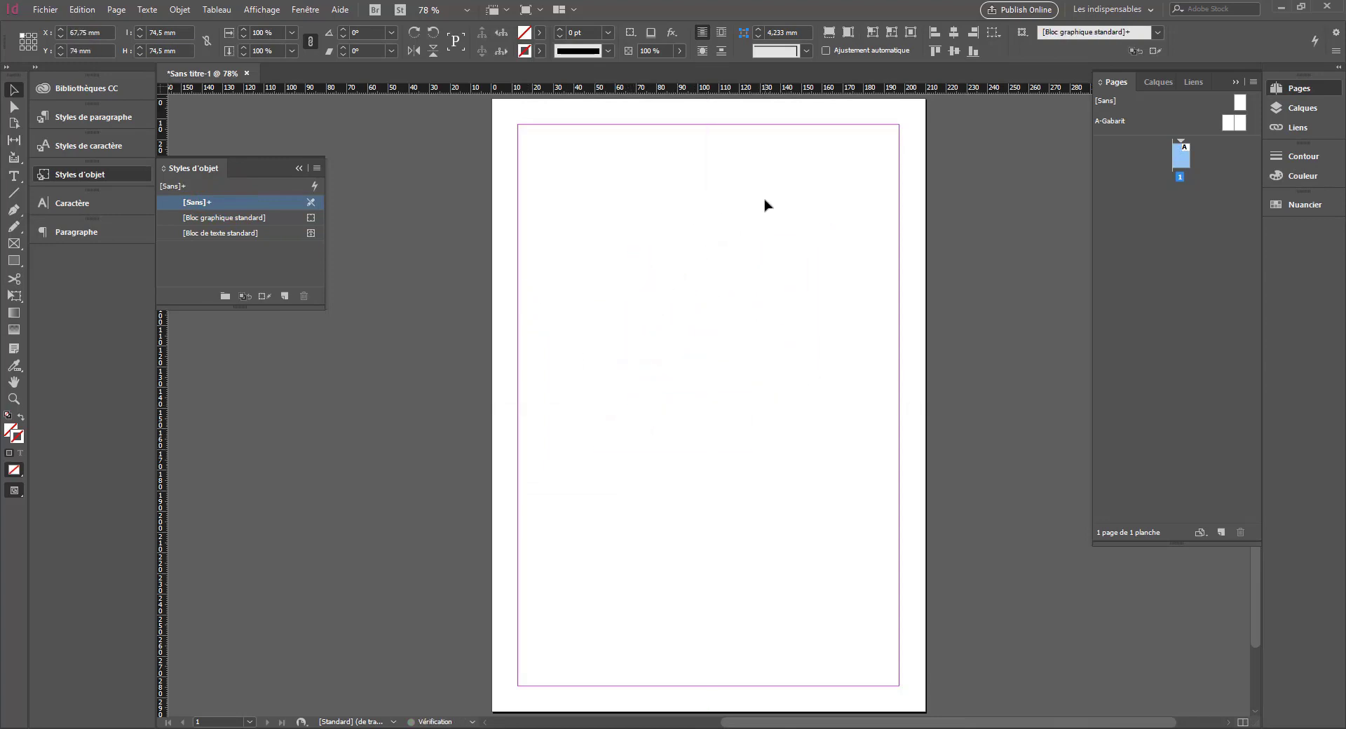
Step: Draw a rectangular graphic frame about 124.5 mm wide and 114.5 mm high near the middle of the page
{"action": "left_click", "coordinate": [259, 217]}
{"action": "left_click", "coordinate": [13, 244]}
{"action": "left_click_drag", "start_coordinate": [581, 271], "coordinate": [839, 508]}
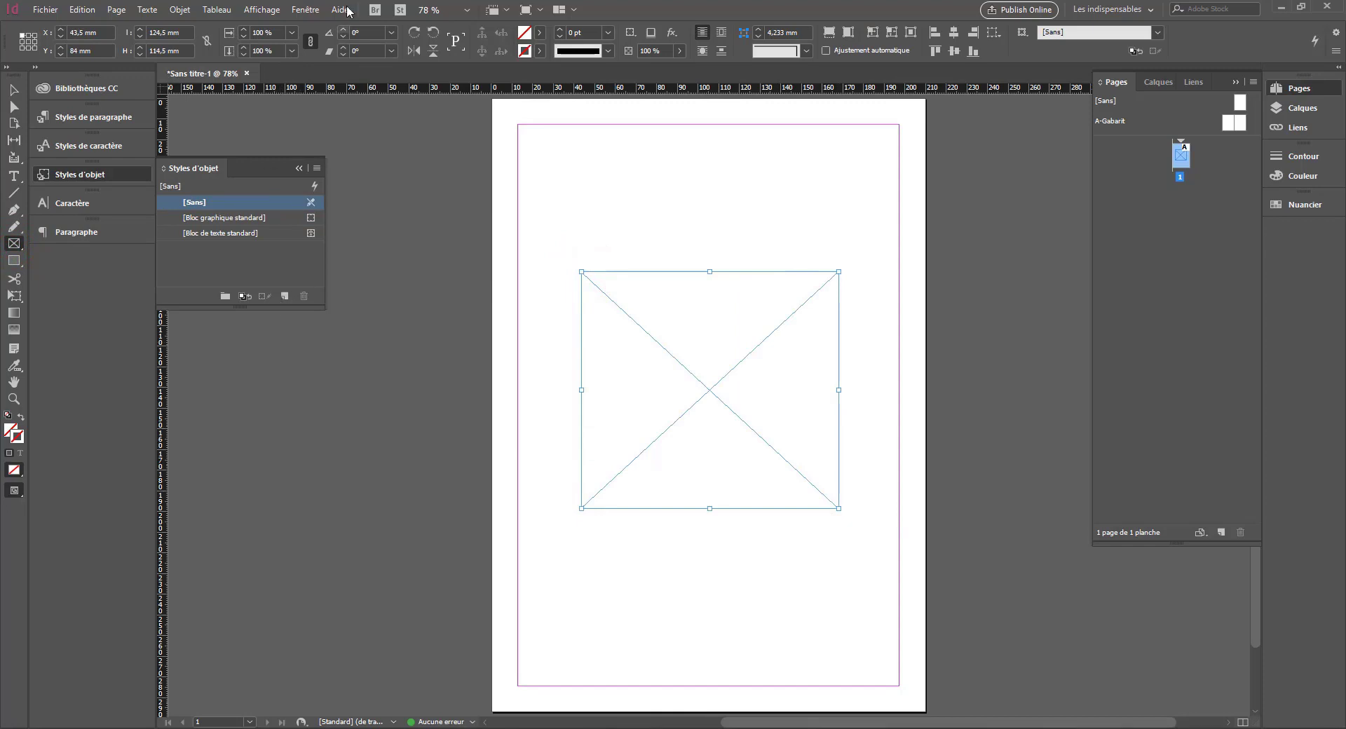
Step: Create a new object style and apply it to the graphic frame
{"action": "left_click", "coordinate": [307, 11]}
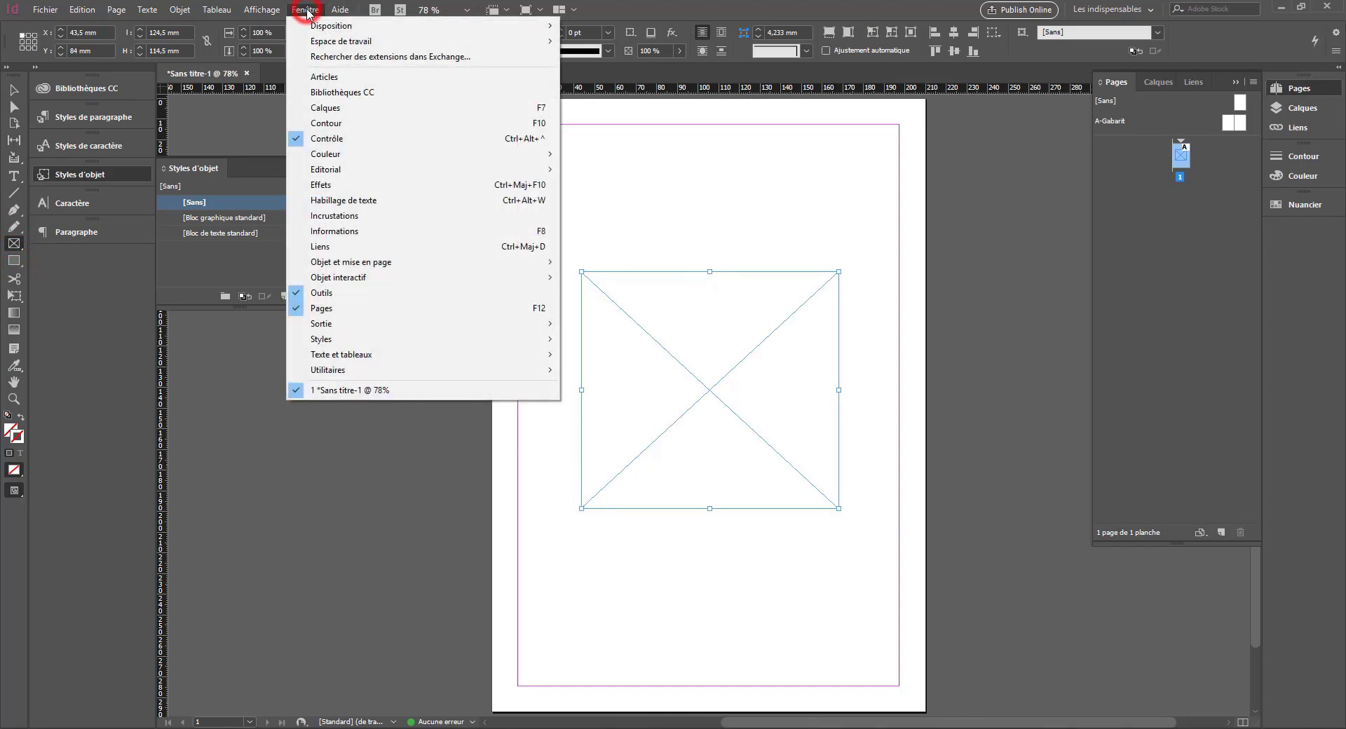
{"action": "mouse_move", "coordinate": [551, 325]}
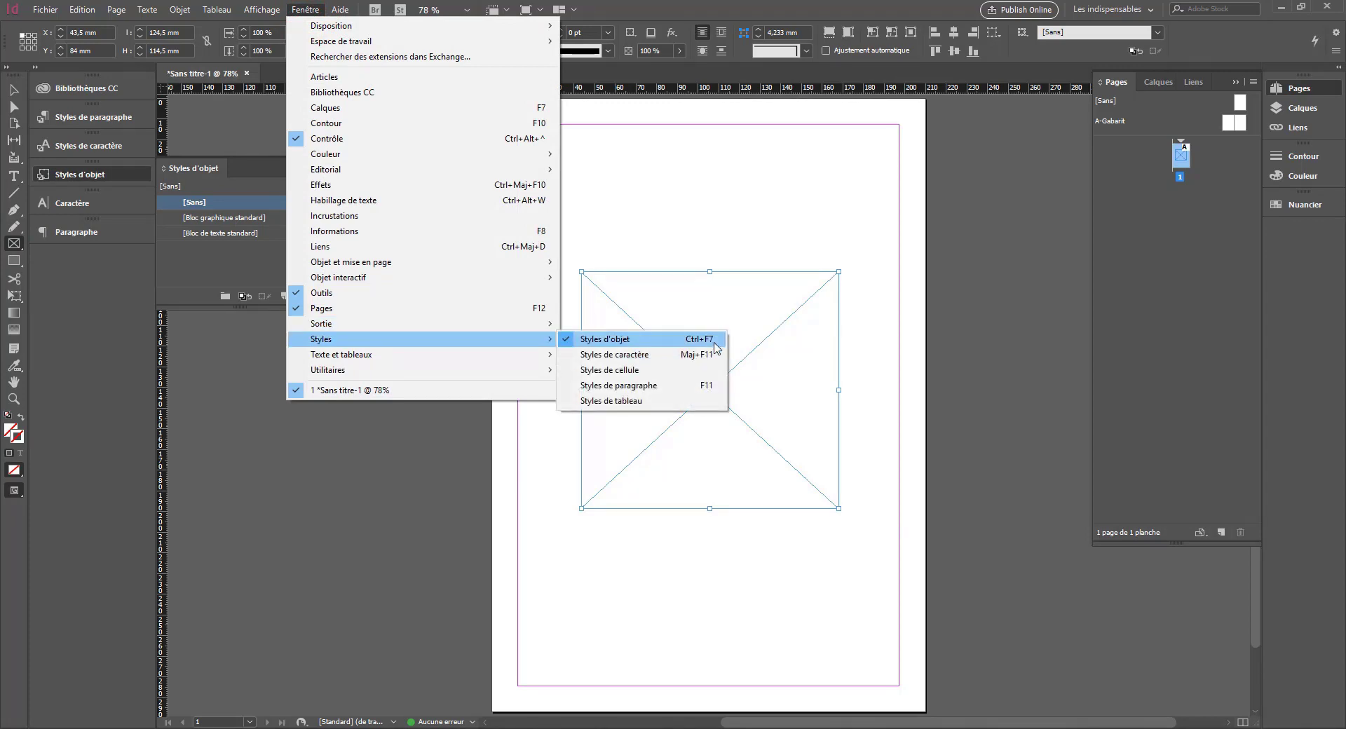
{"action": "left_click", "coordinate": [202, 258]}
{"action": "left_click", "coordinate": [283, 296]}
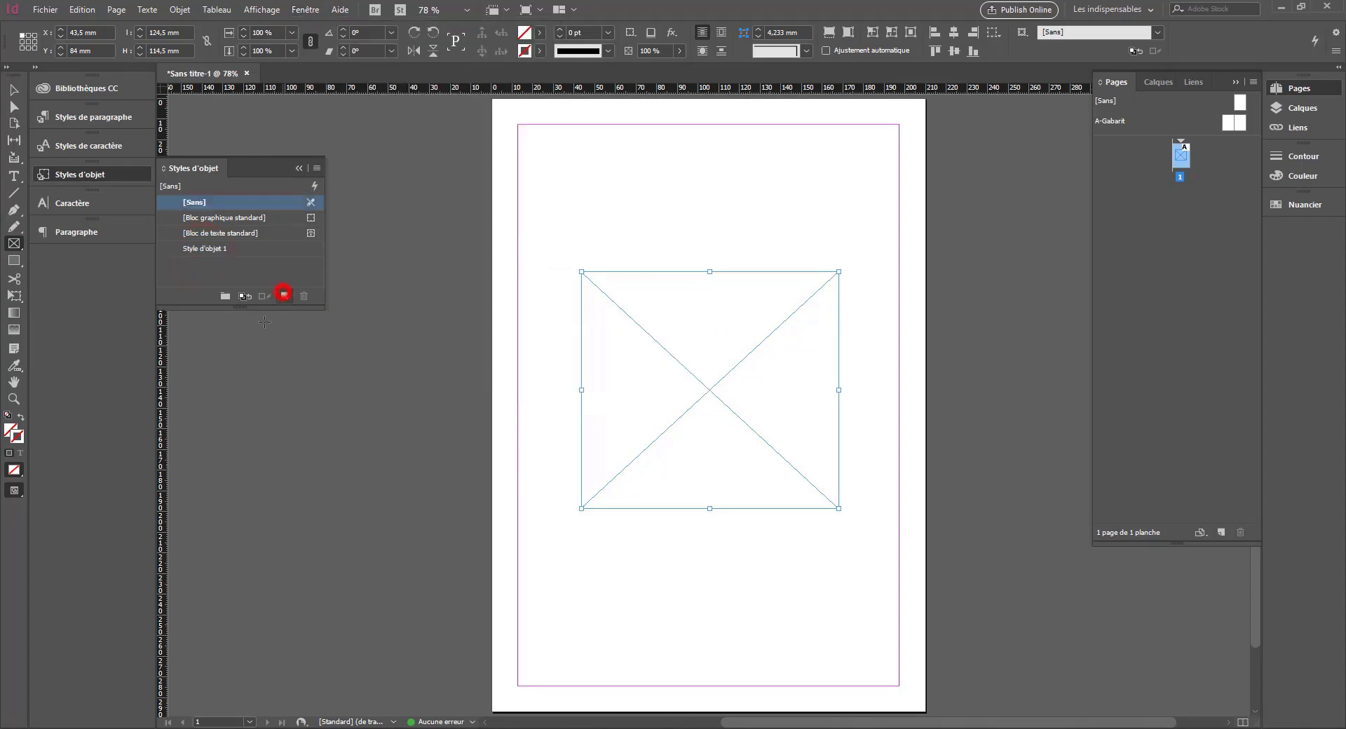
{"action": "left_click", "coordinate": [208, 249]}
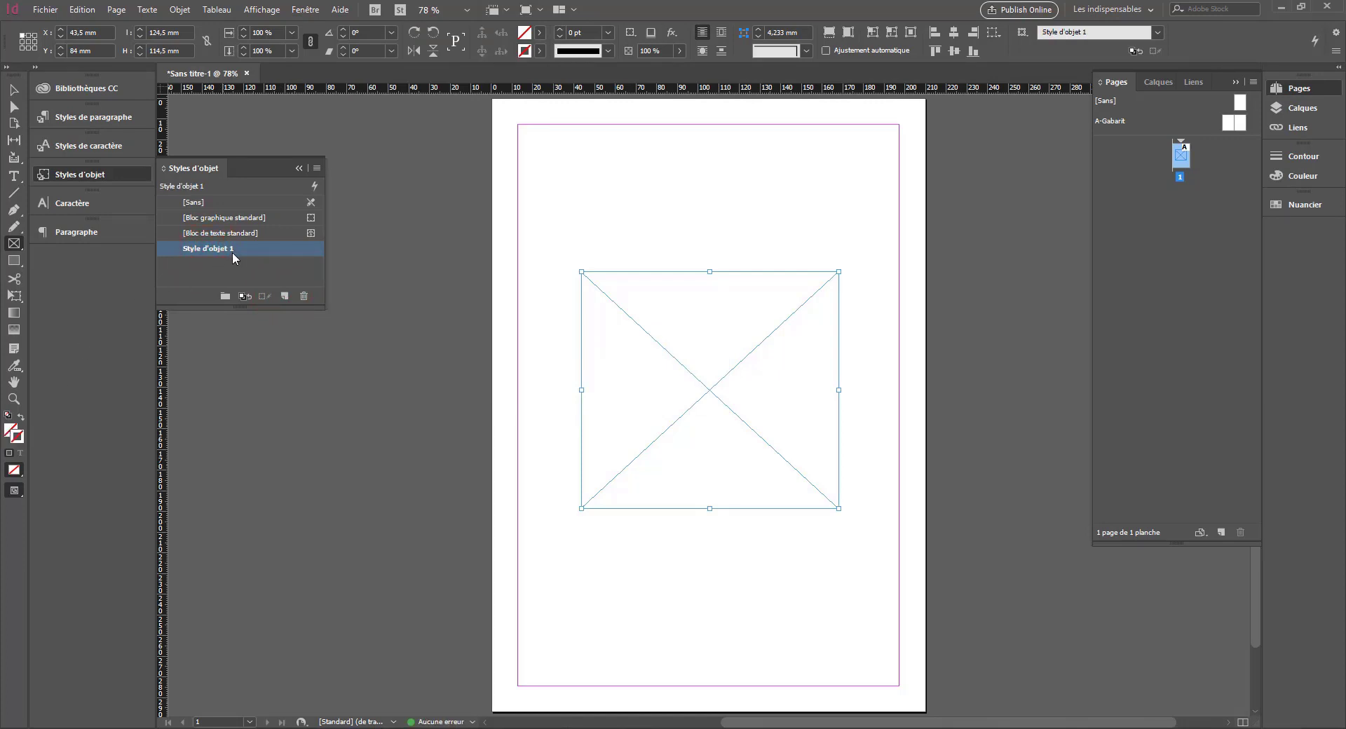
Step: Open the options of the object style Style d'objet 1 and show its size and position options
{"action": "left_click", "coordinate": [234, 249]}
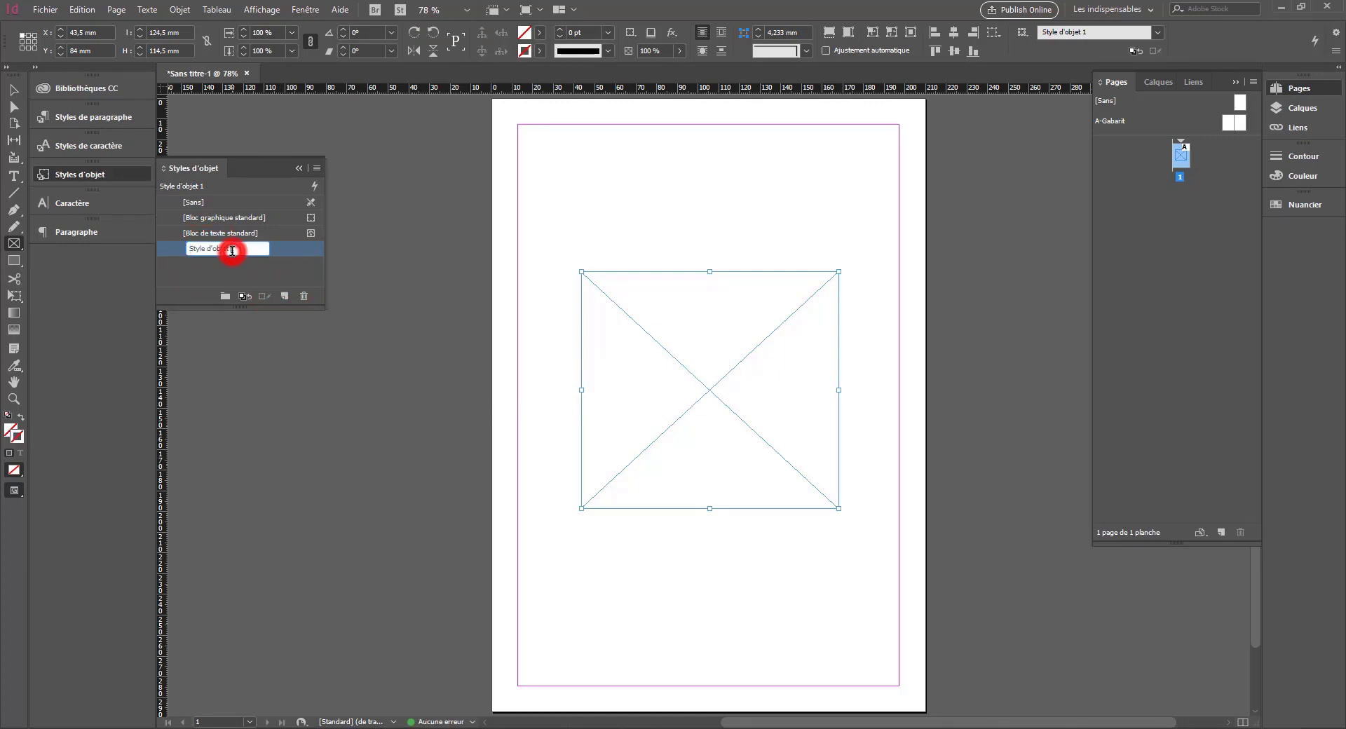
{"action": "double_click", "coordinate": [291, 249]}
{"action": "left_click_drag", "start_coordinate": [994, 139], "coordinate": [545, 144]}
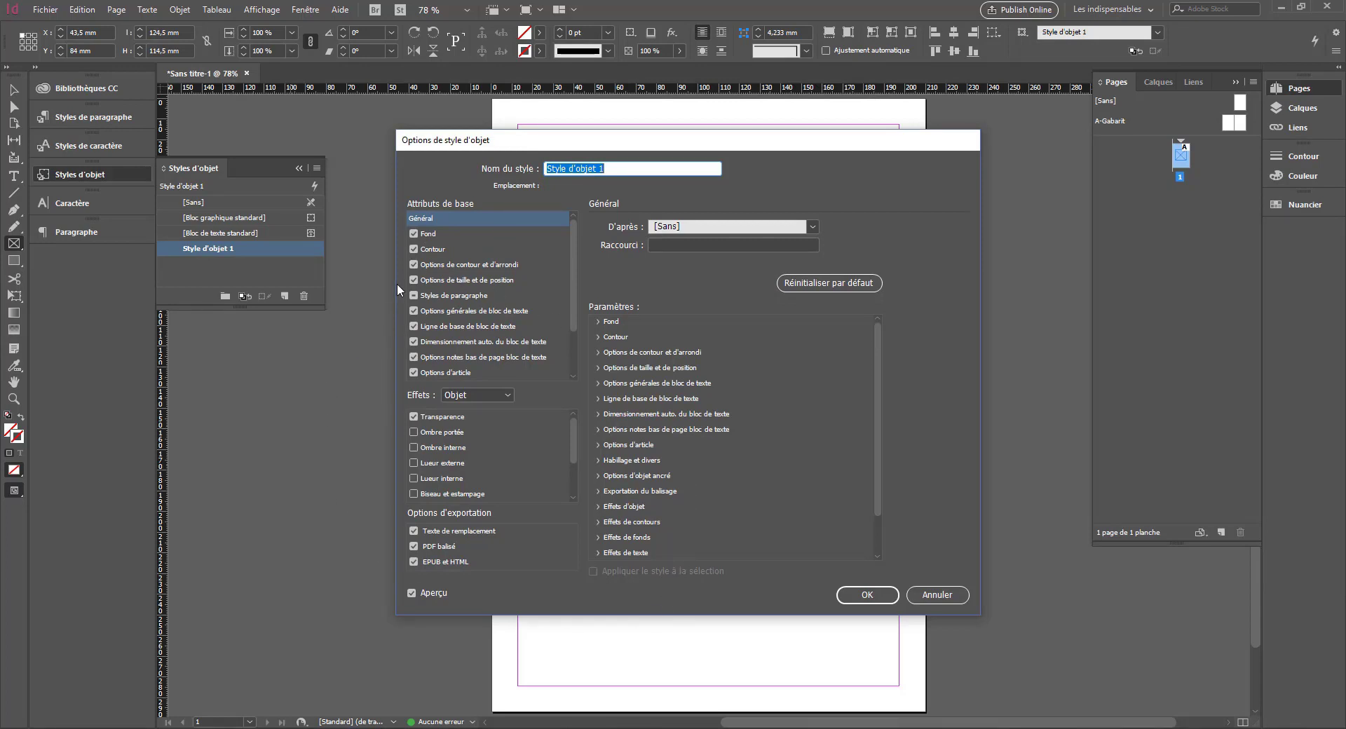
{"action": "left_click", "coordinate": [472, 279]}
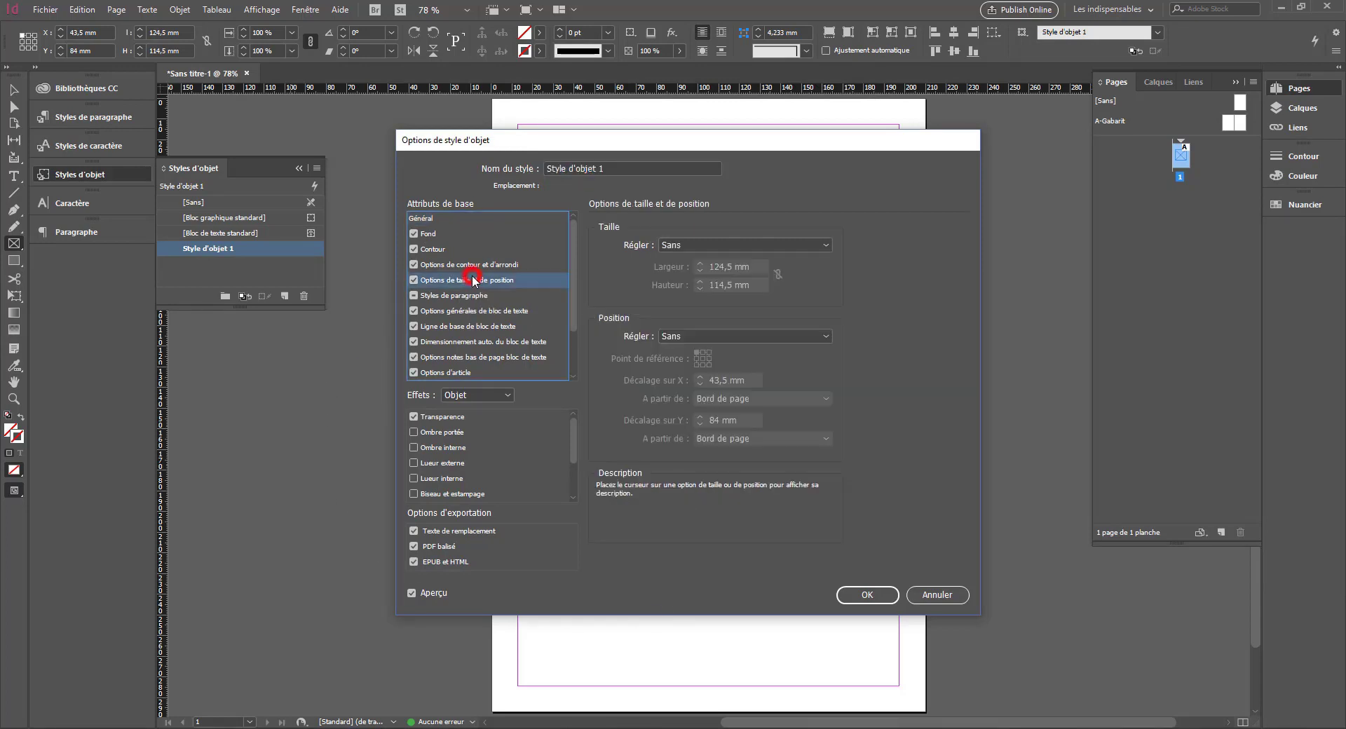
{"action": "left_click_drag", "start_coordinate": [563, 148], "coordinate": [586, 124]}
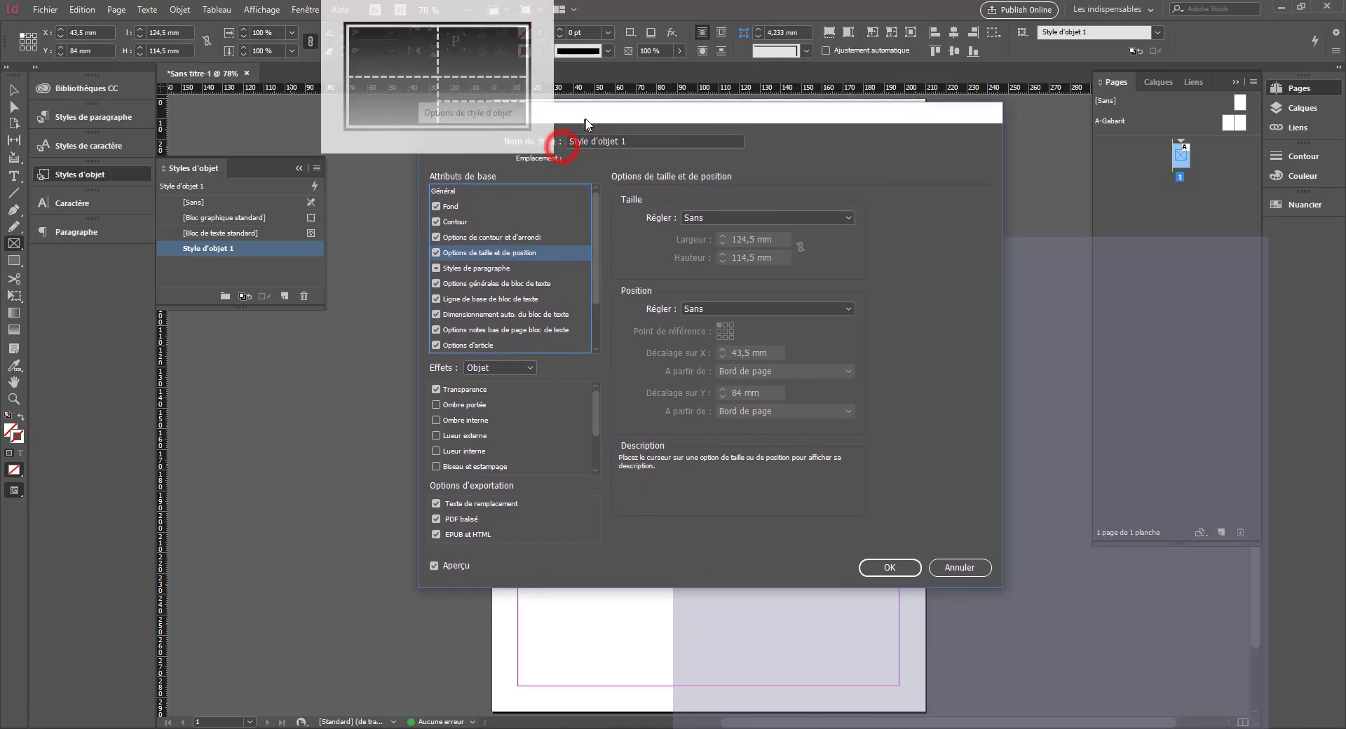
Step: Rename the object style as bloc test and move its options window clear of the graphic frame
{"action": "triple_click", "coordinate": [638, 140]}
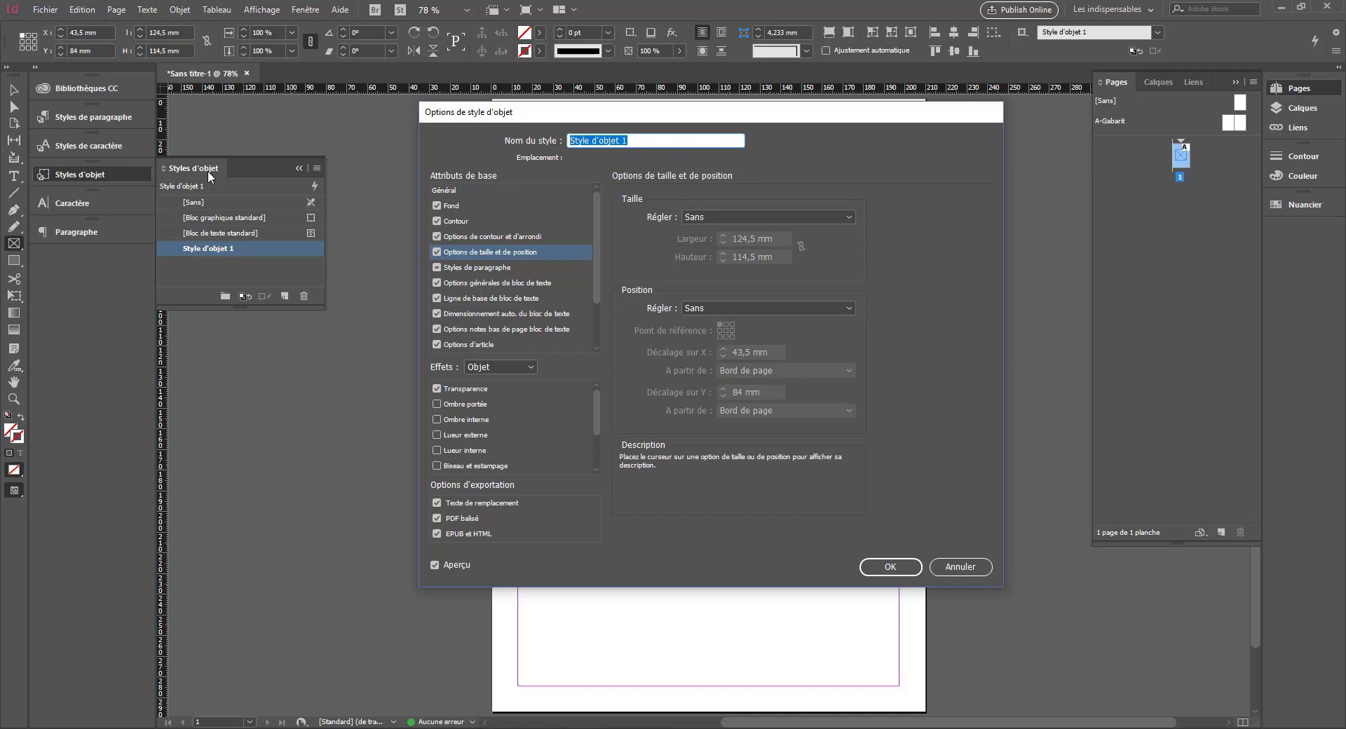
{"action": "type", "text": "blog"}
{"action": "left_click_drag", "start_coordinate": [628, 114], "coordinate": [973, 114]}
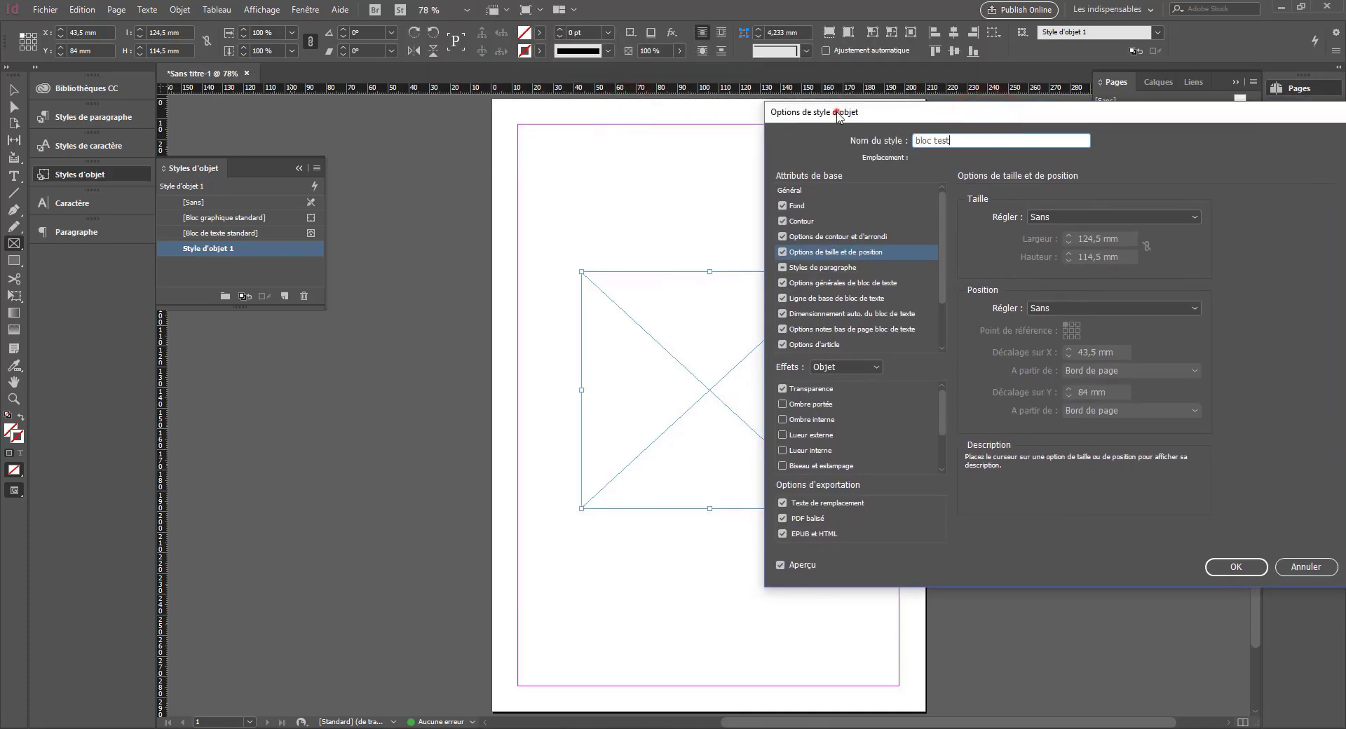
{"action": "left_click_drag", "start_coordinate": [836, 114], "coordinate": [921, 123]}
{"action": "double_click", "coordinate": [922, 121]}
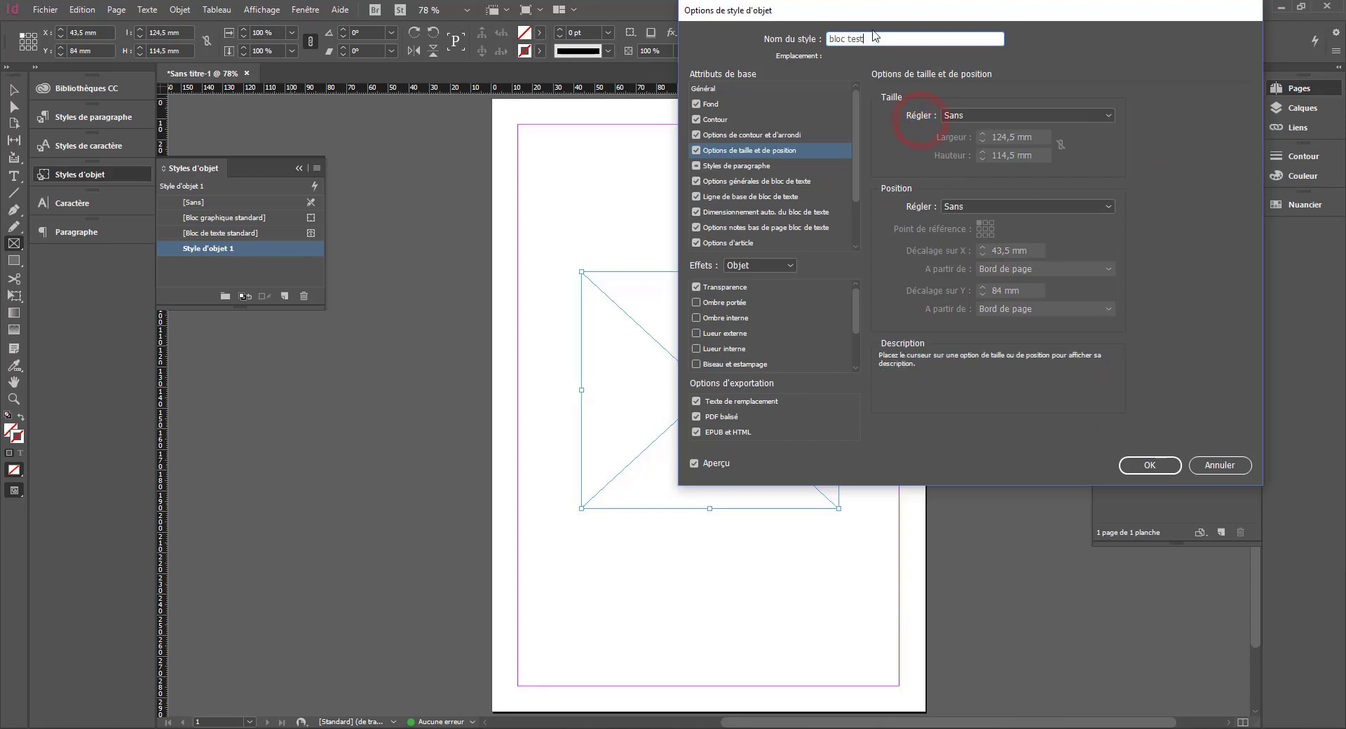
{"action": "left_click_drag", "start_coordinate": [852, 16], "coordinate": [1014, 158]}
Step: Set the style's size adjustment to Largeur seulement with a width of 200 mm, and apply the style options
{"action": "left_click", "coordinate": [1126, 257]}
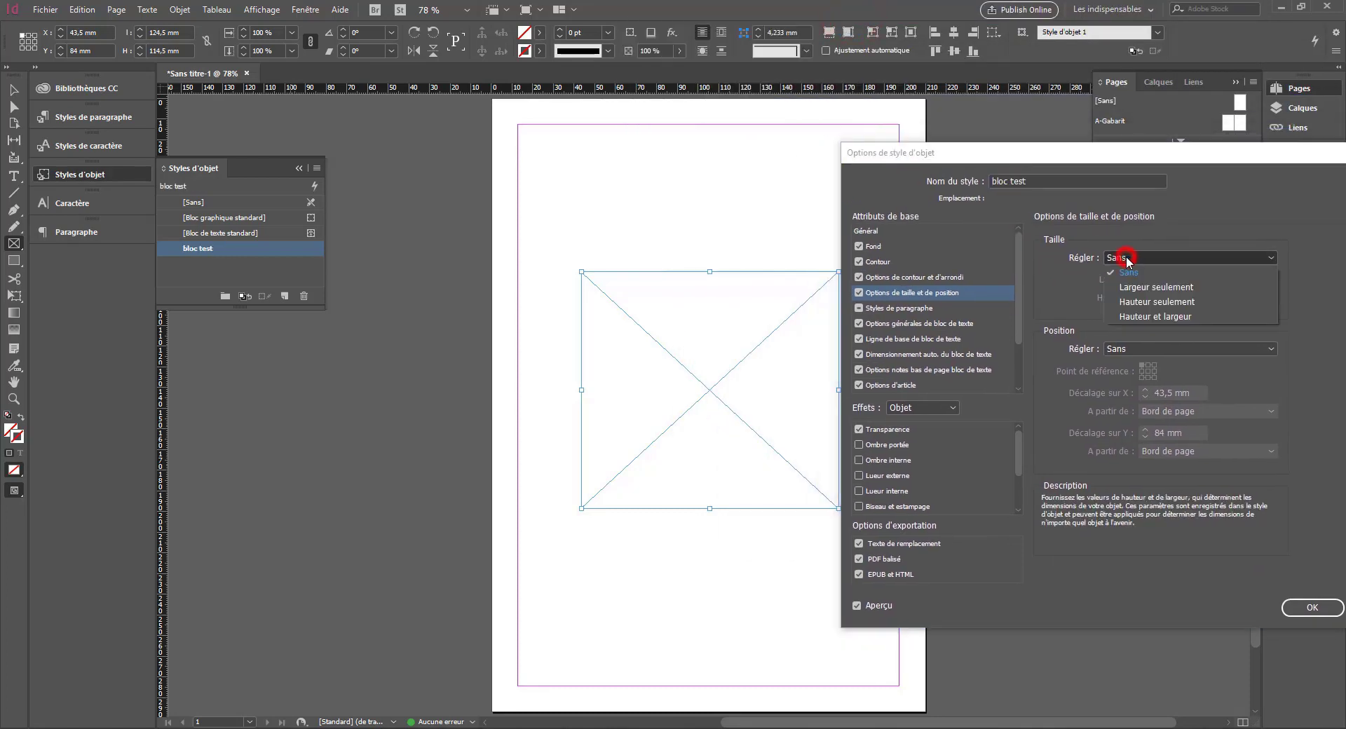
{"action": "left_click", "coordinate": [1145, 286]}
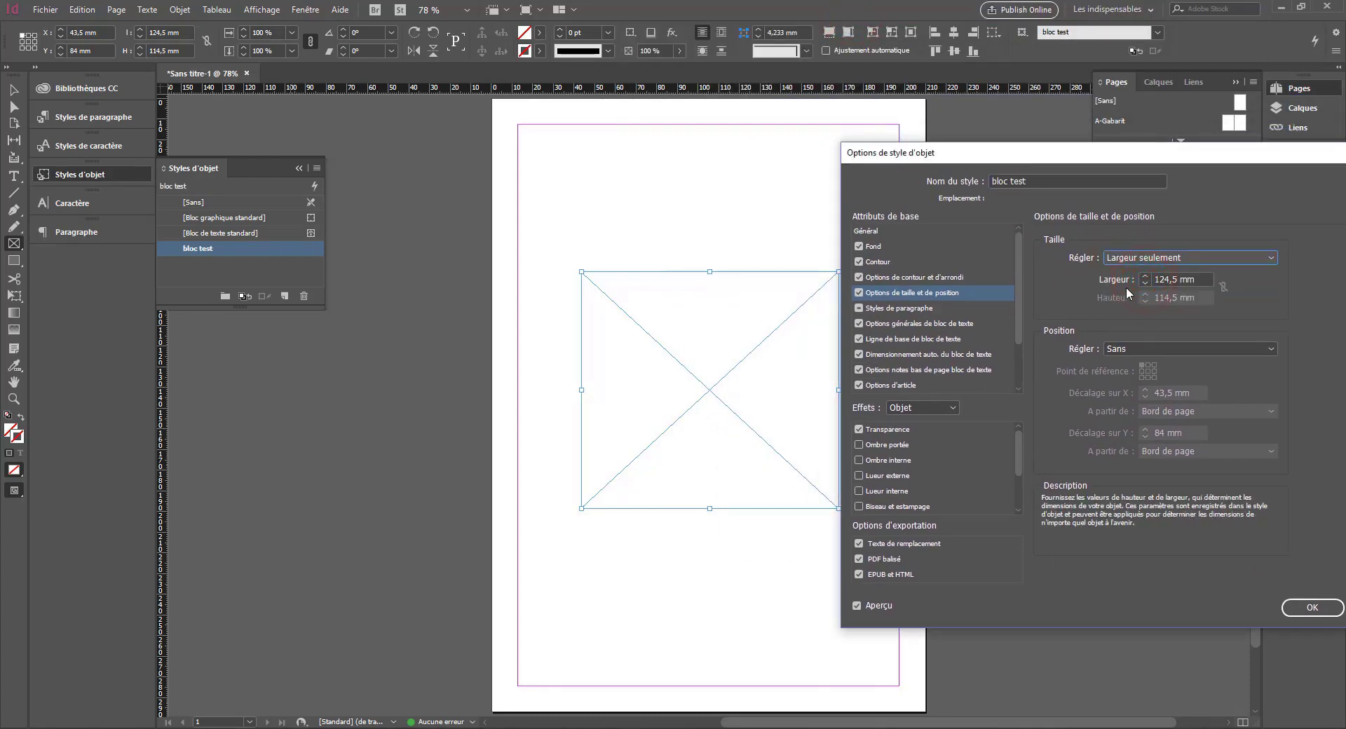
{"action": "left_click", "coordinate": [1206, 279]}
{"action": "double_click", "coordinate": [1206, 279]}
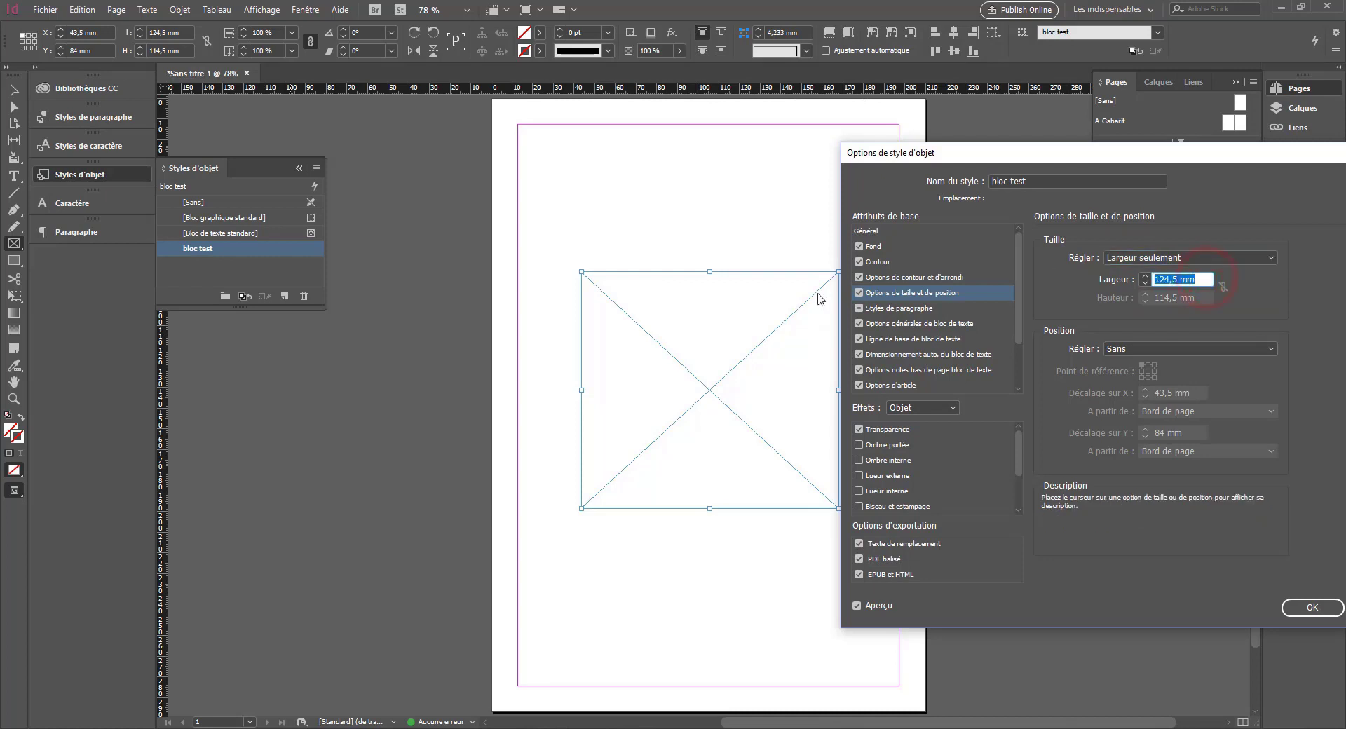
{"action": "type", "text": "200 mm"}
{"action": "key", "text": "Return"}
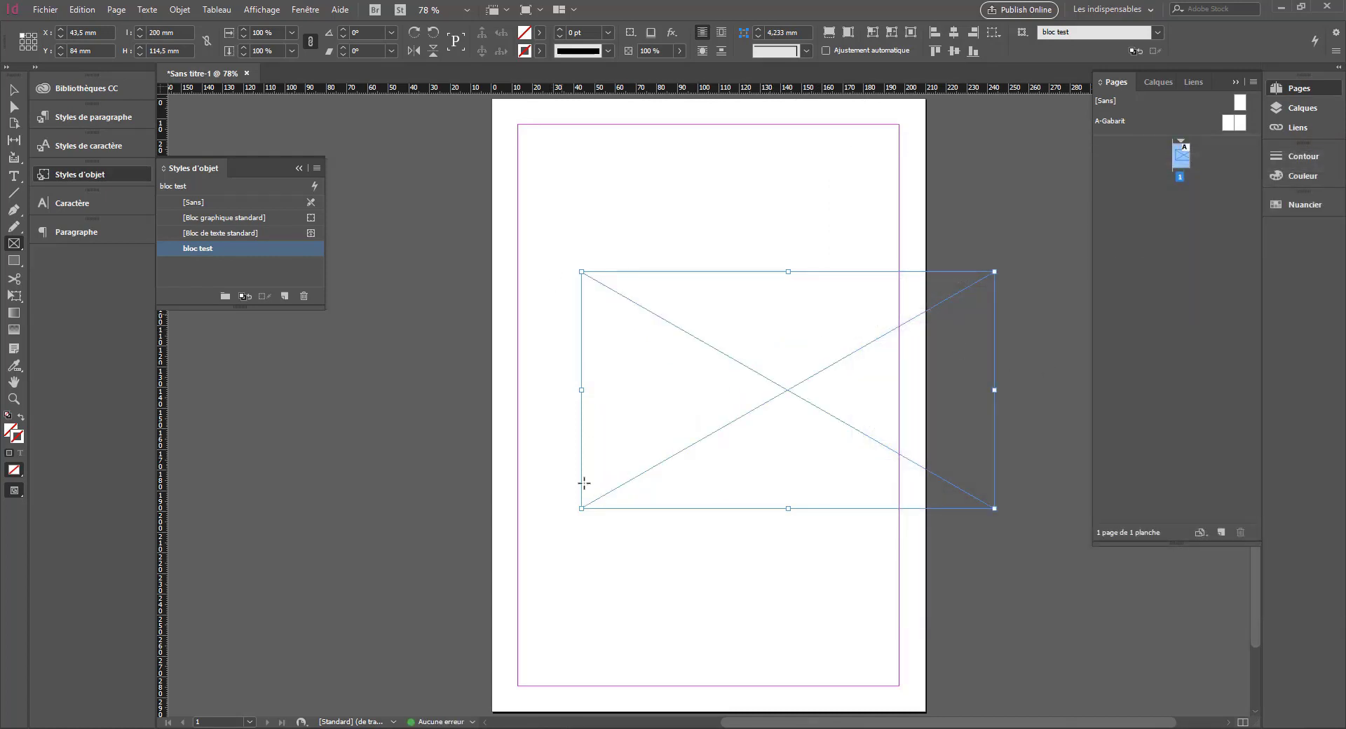
Step: Reopen the size and position options of the bloc test style and set the width to 100 mm
{"action": "double_click", "coordinate": [198, 250]}
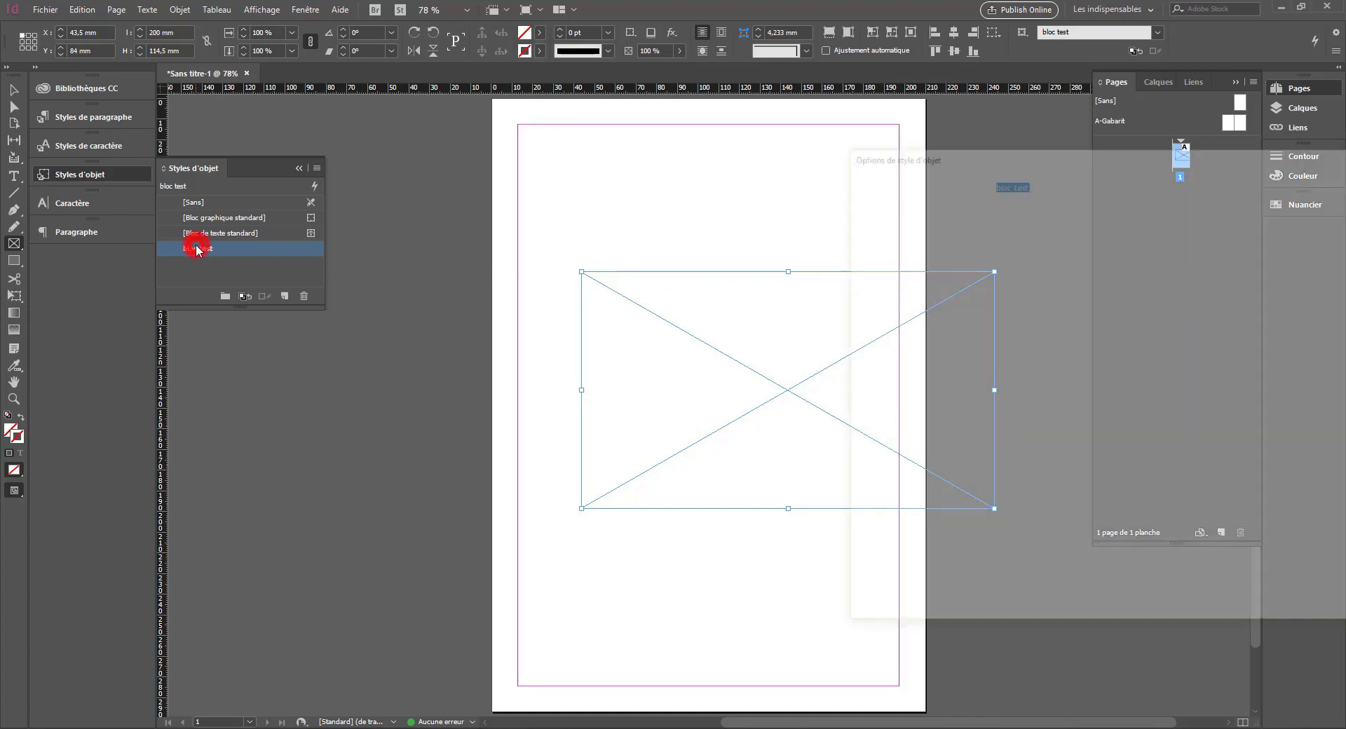
{"action": "left_click", "coordinate": [903, 294]}
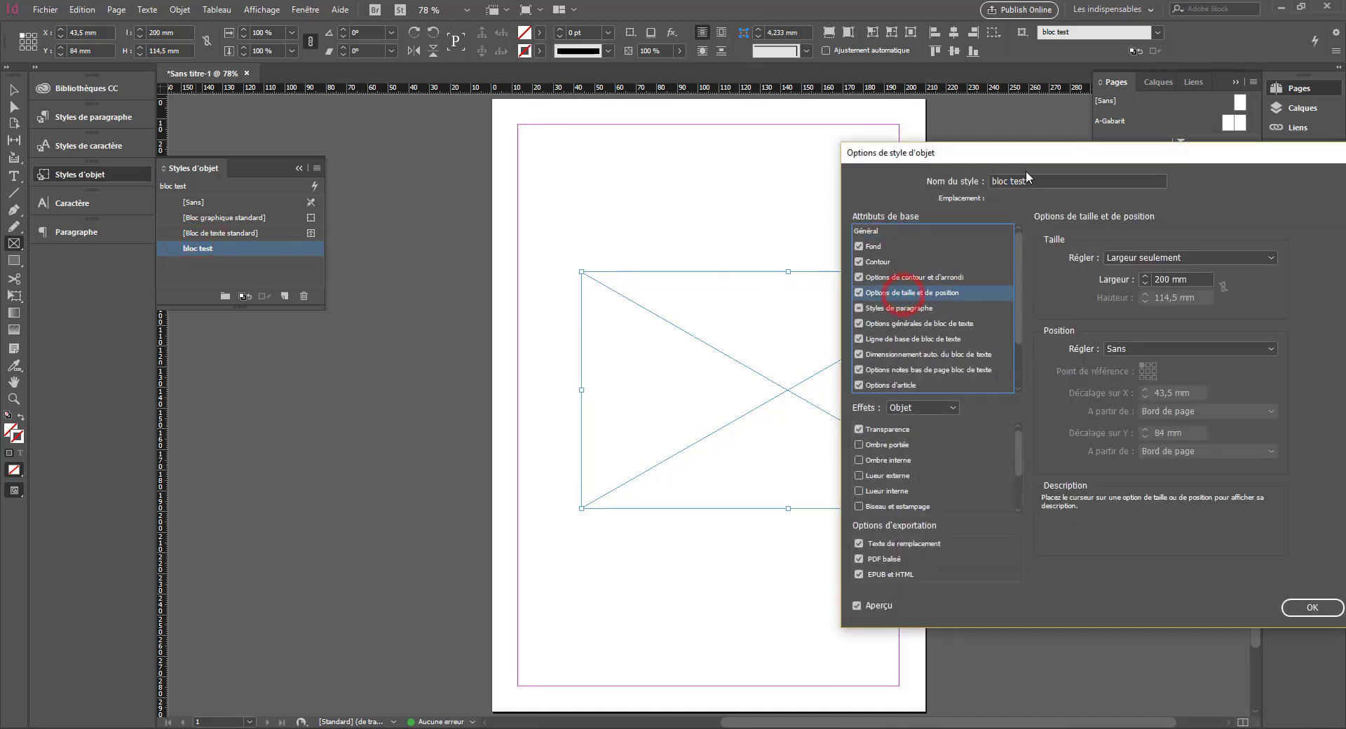
{"action": "left_click_drag", "start_coordinate": [1117, 161], "coordinate": [721, 292]}
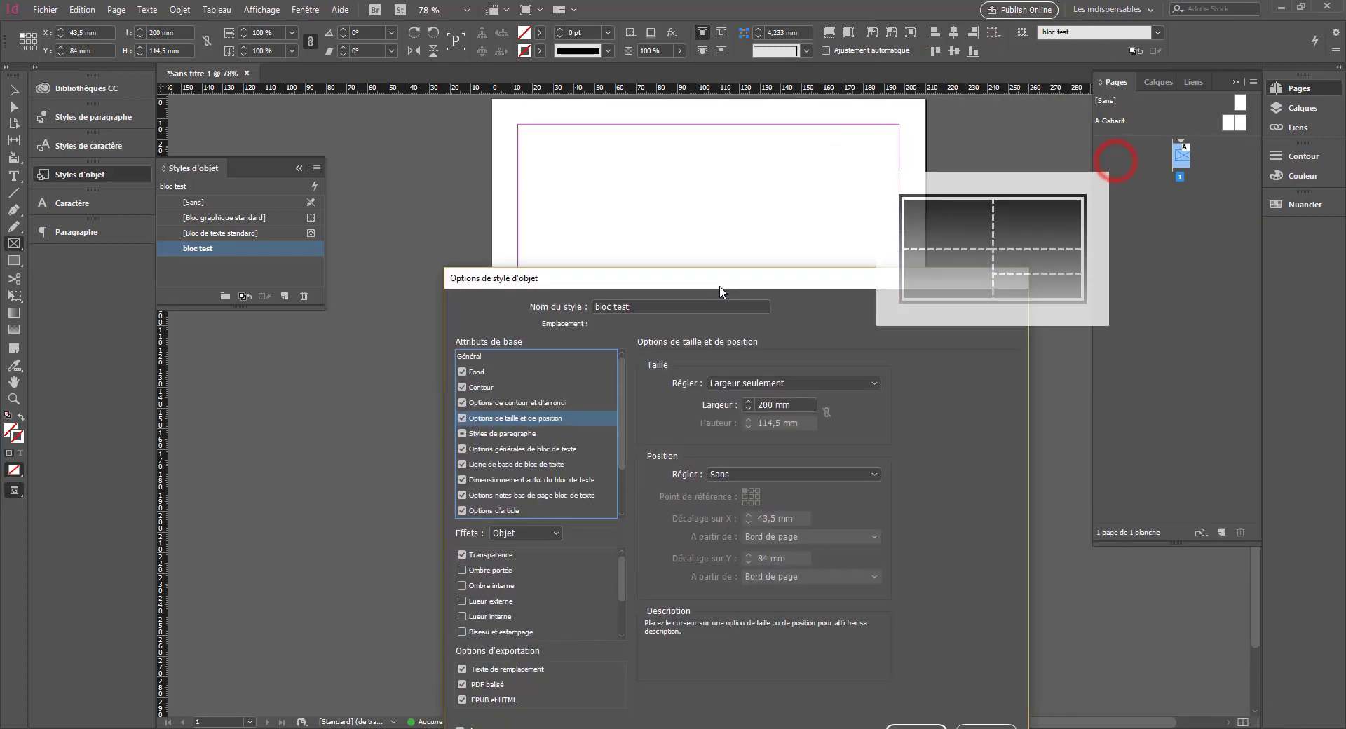
{"action": "left_click", "coordinate": [778, 404]}
{"action": "type", "text": "100"}
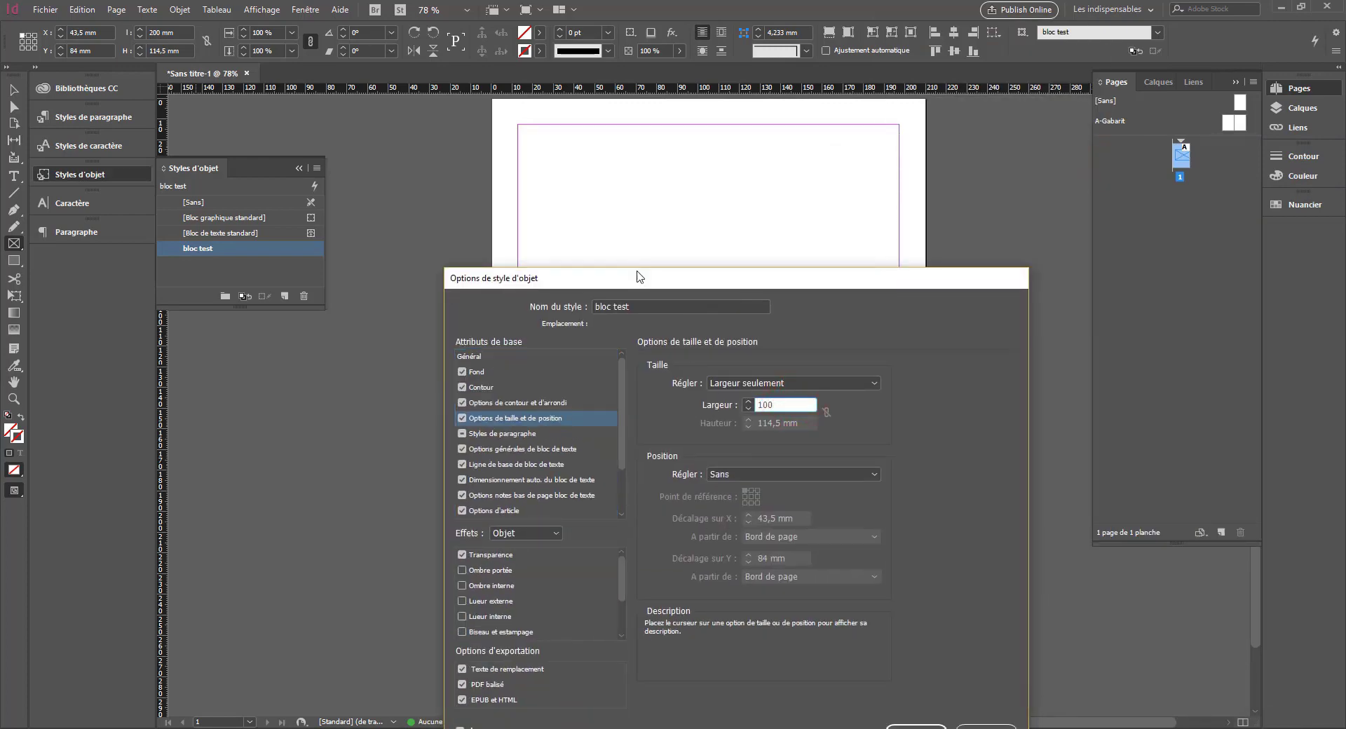
{"action": "left_click_drag", "start_coordinate": [646, 286], "coordinate": [1085, 186]}
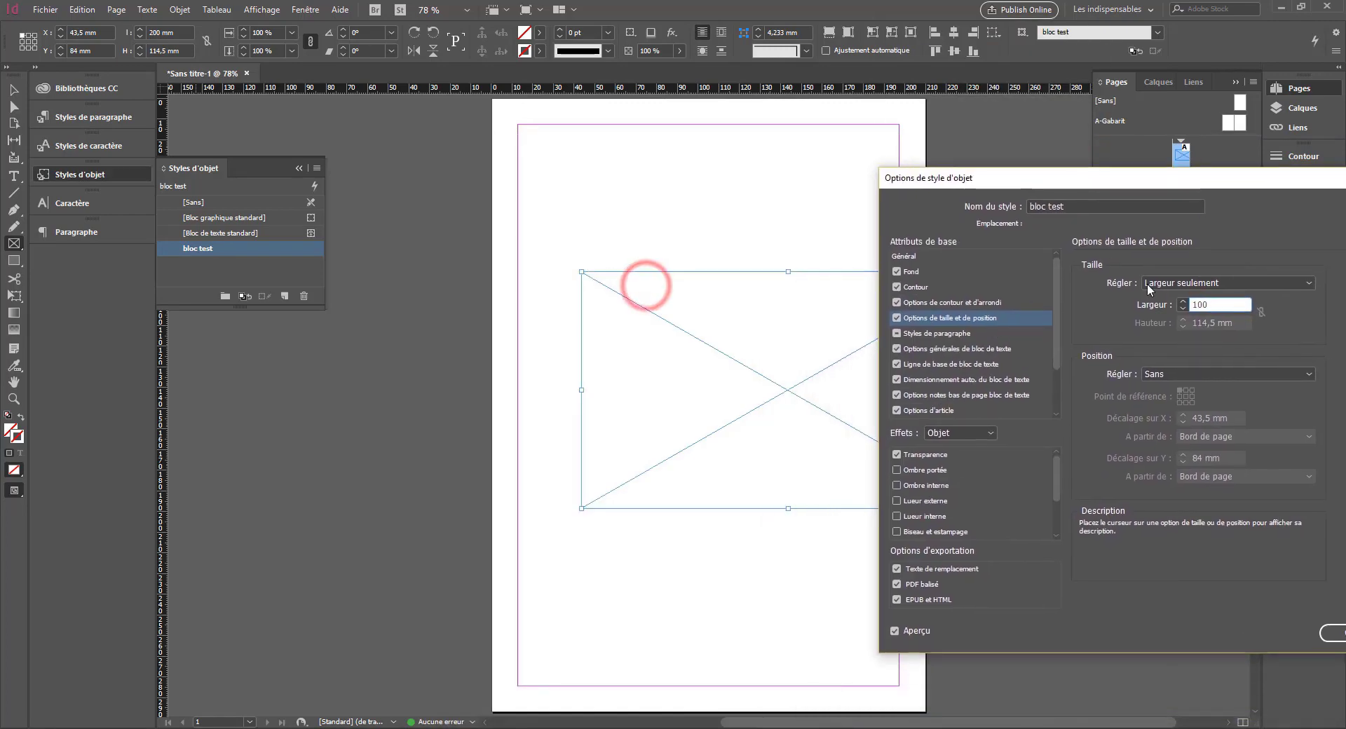
{"action": "left_click_drag", "start_coordinate": [1223, 305], "coordinate": [1155, 314]}
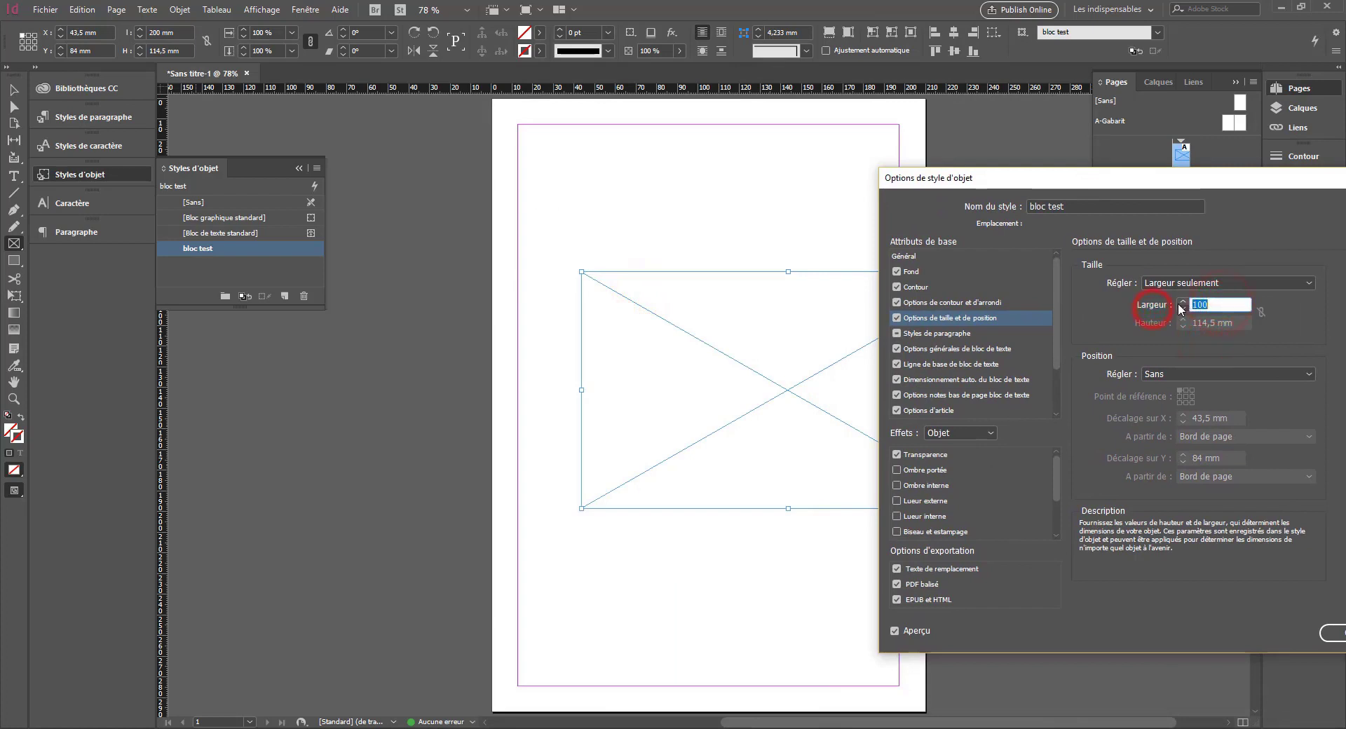
{"action": "left_click", "coordinate": [1183, 308]}
{"action": "left_click", "coordinate": [1184, 301]}
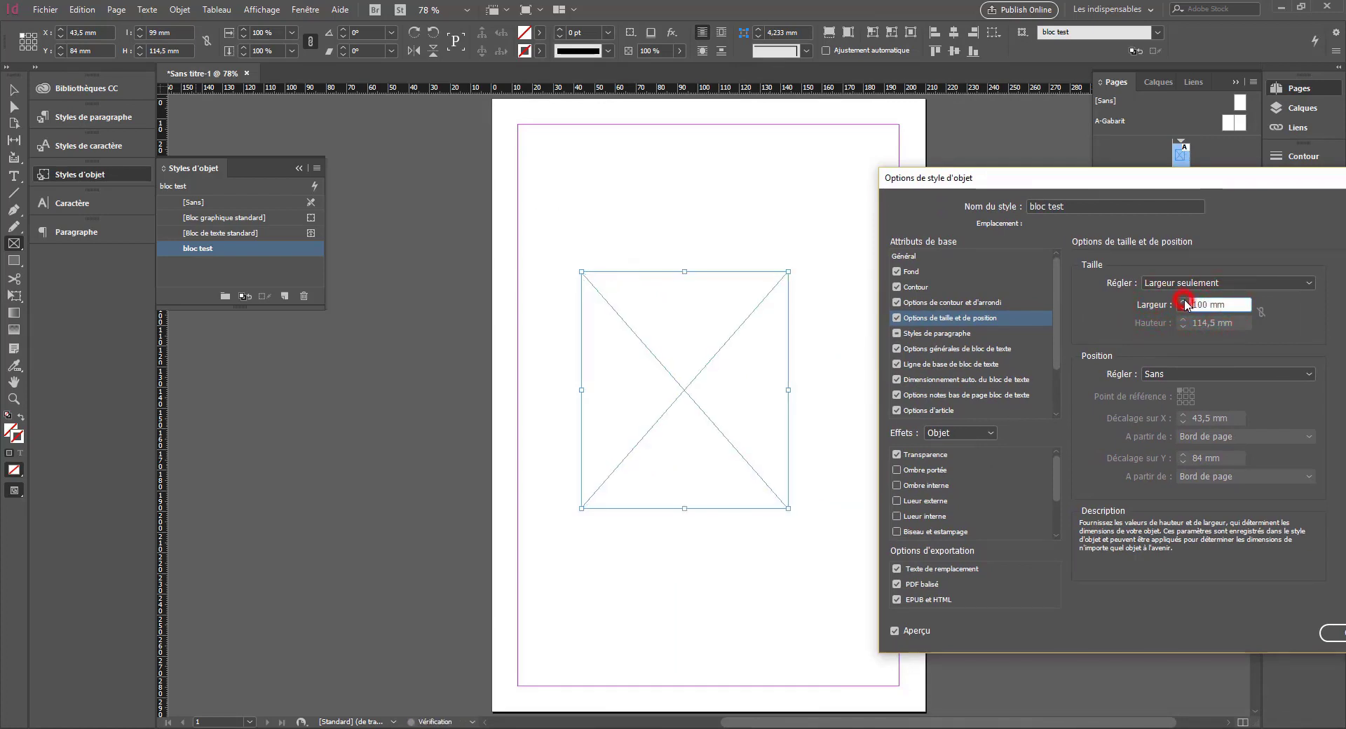
Step: Switch the style's size adjustment to Hauteur seulement and set the height to 126 mm
{"action": "left_click", "coordinate": [1189, 283]}
{"action": "left_click", "coordinate": [1190, 328]}
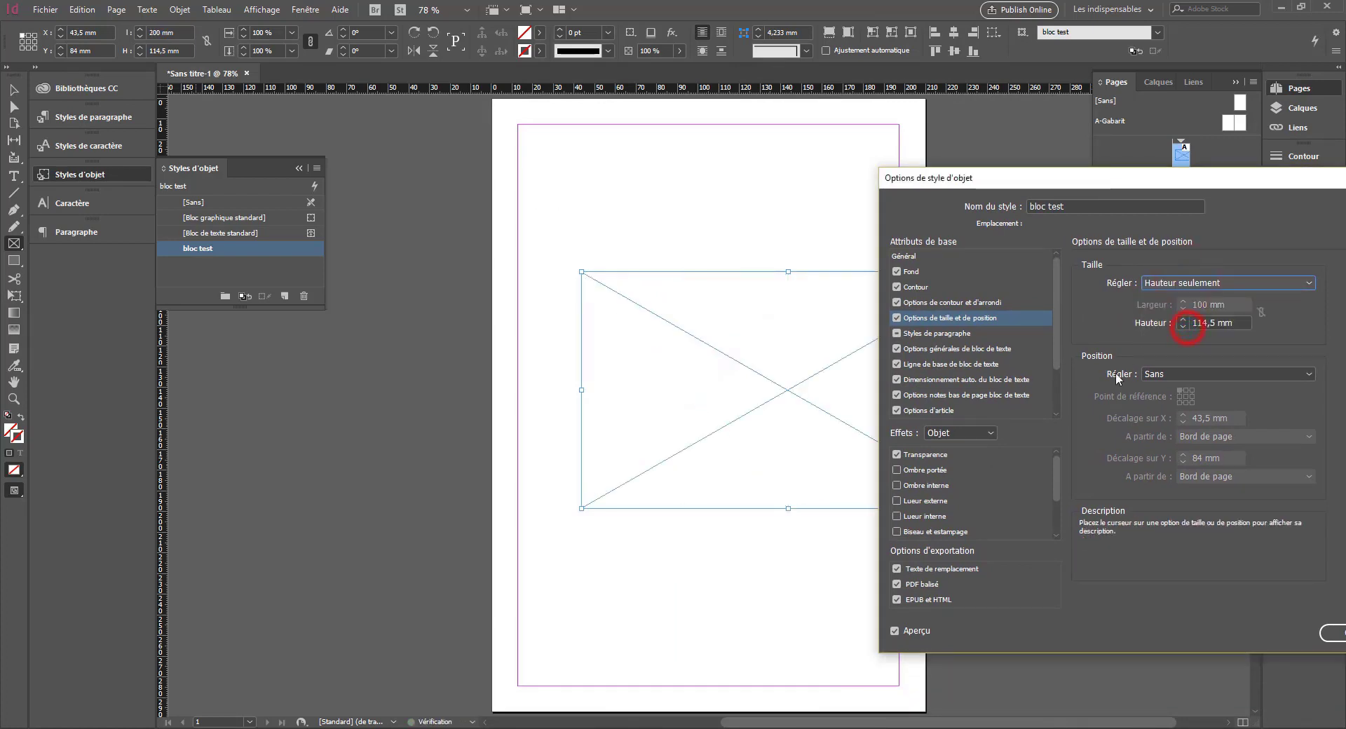
{"action": "left_click", "coordinate": [1182, 320]}
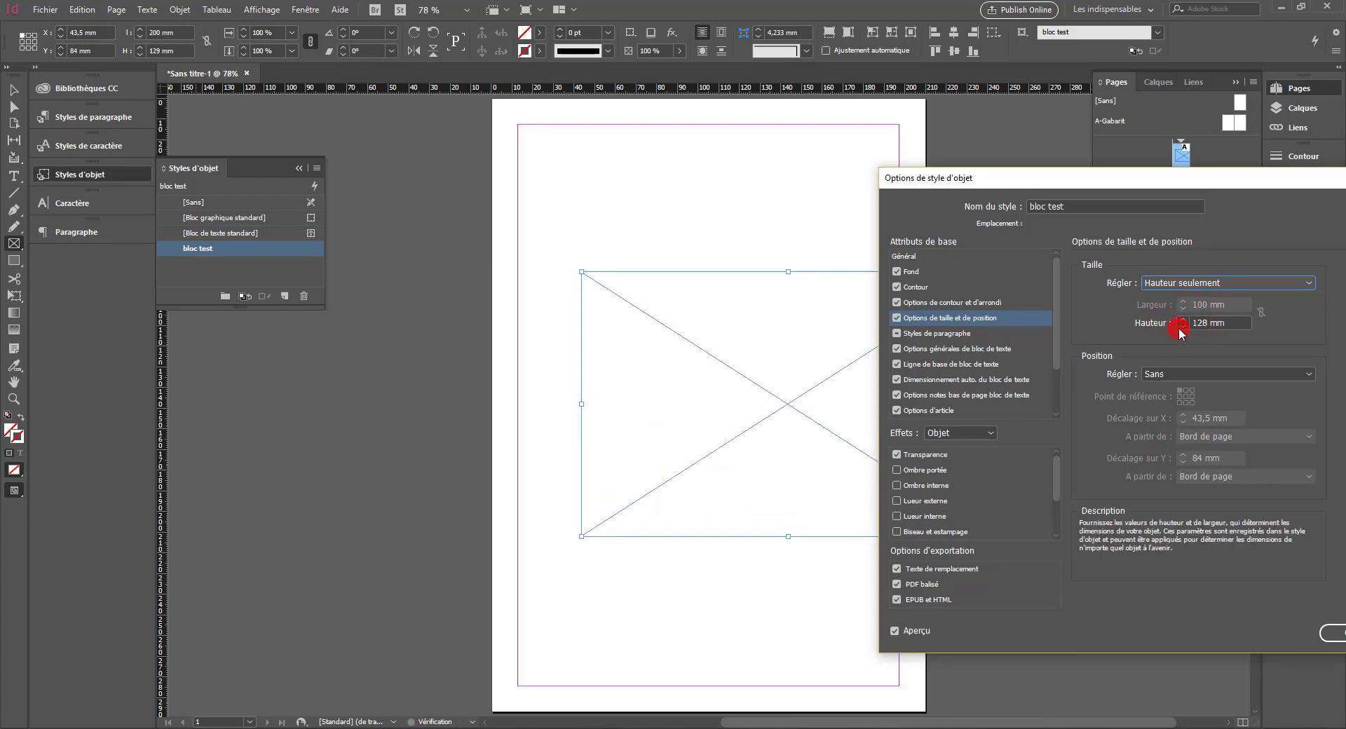
Step: Switch the style's size adjustment to Hauteur et largeur and set the width to 126 mm
{"action": "left_click", "coordinate": [1183, 292]}
{"action": "left_click", "coordinate": [1181, 344]}
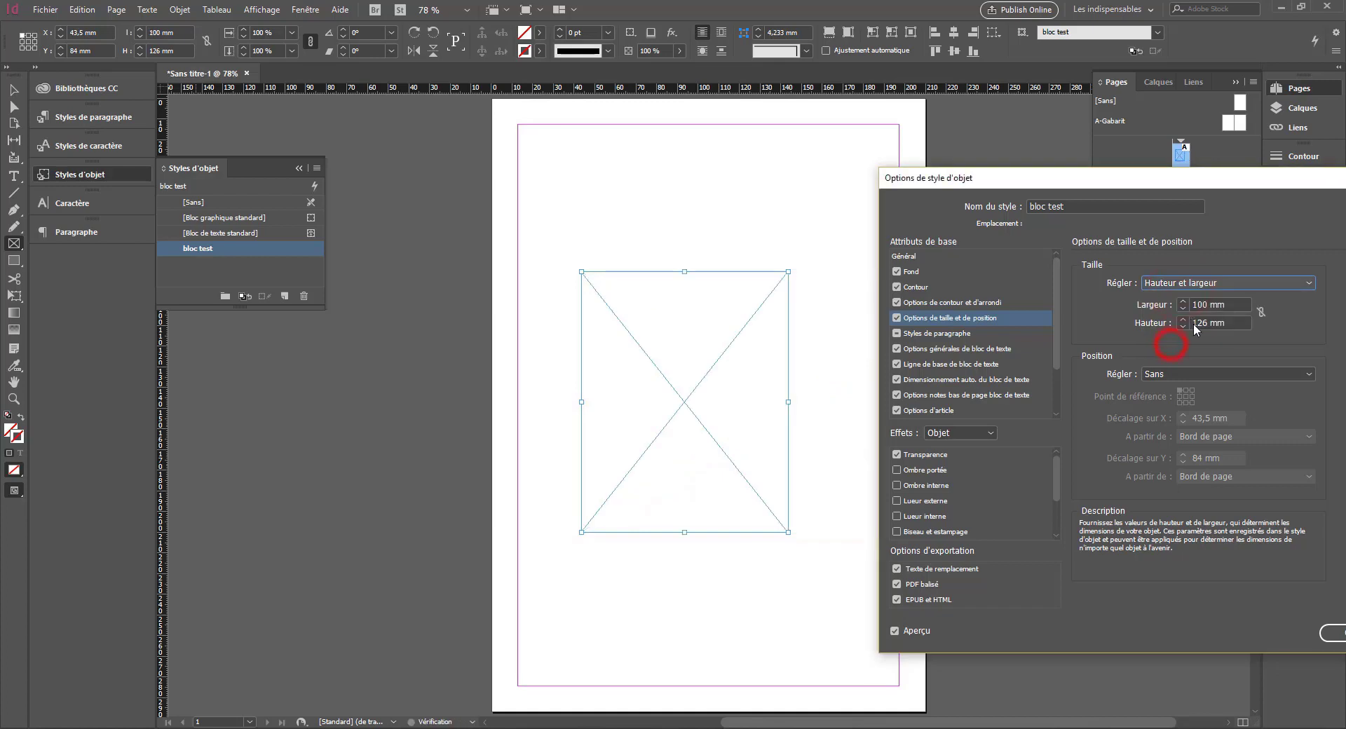
{"action": "triple_click", "coordinate": [1204, 304]}
{"action": "type", "text": "126"}
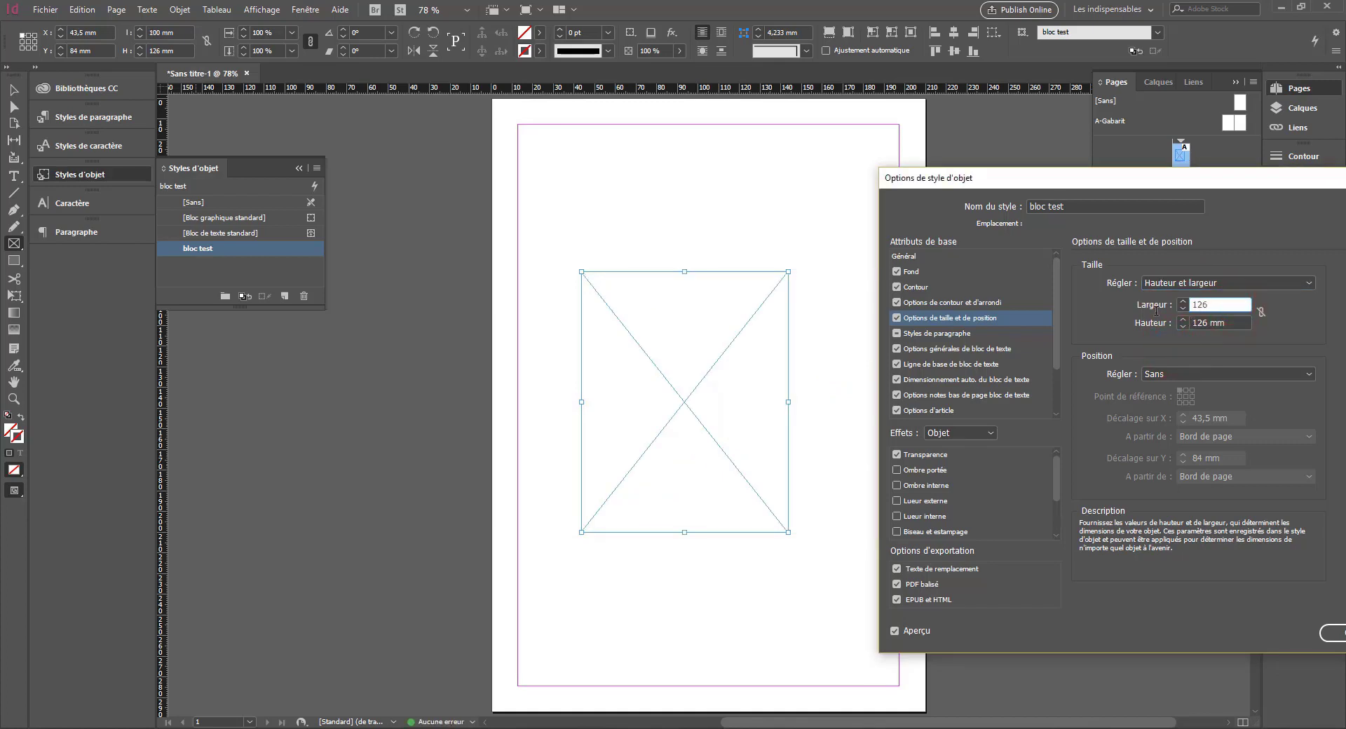
Step: Link the style's width and height and increase both together to 139 mm
{"action": "left_click", "coordinate": [1260, 311]}
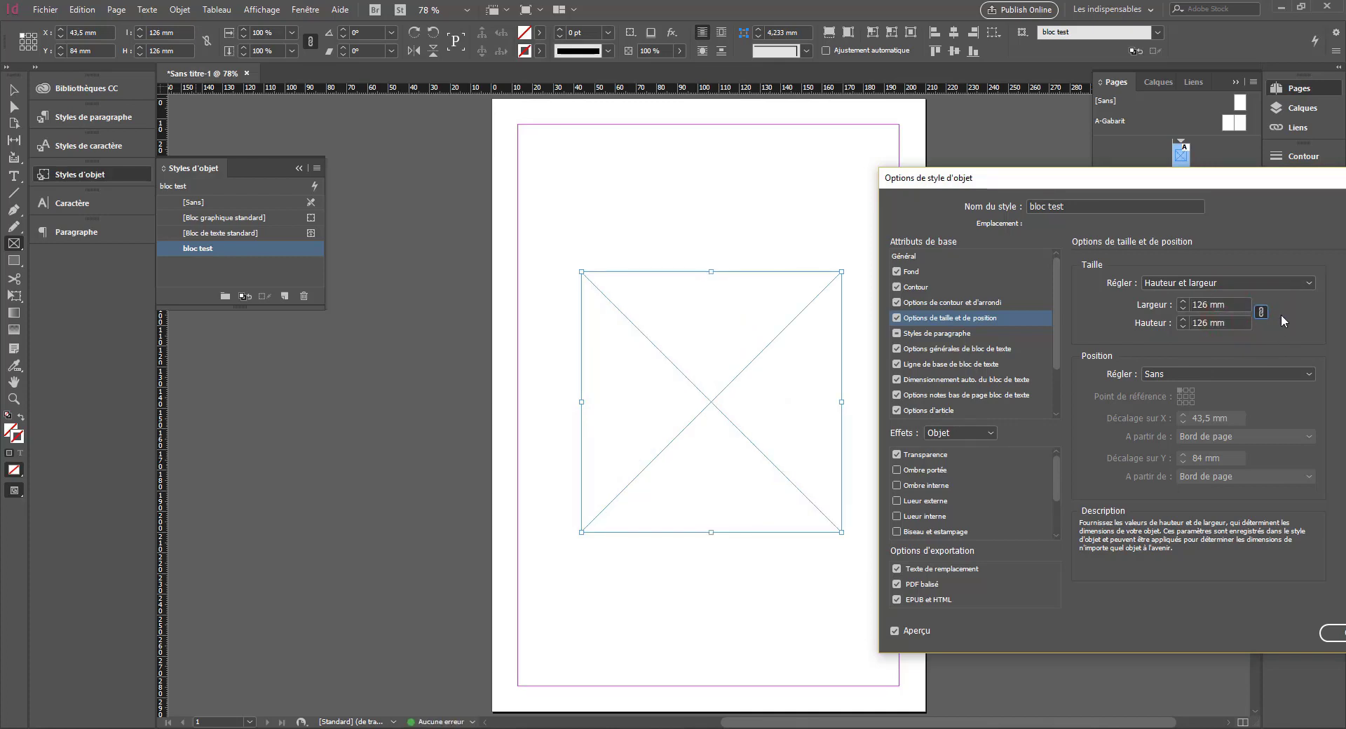
{"action": "left_click", "coordinate": [1183, 301]}
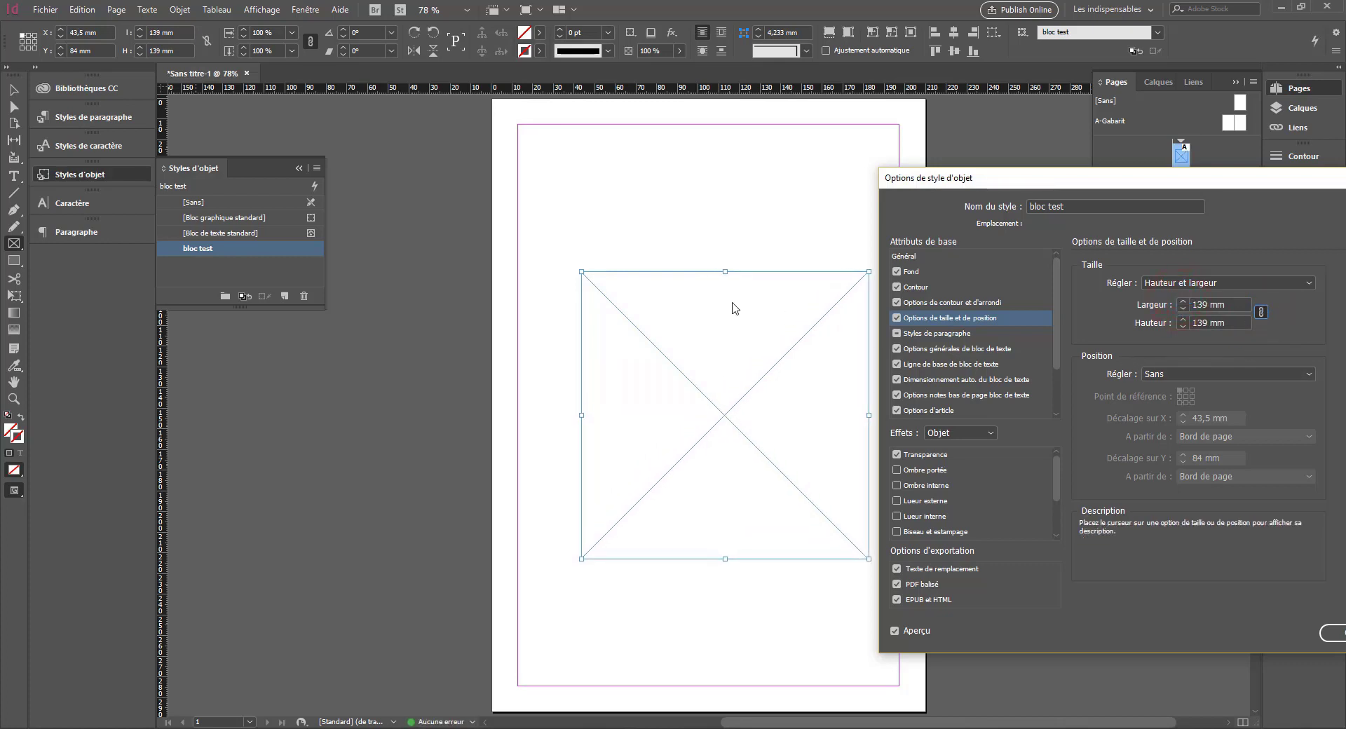
{"action": "left_click", "coordinate": [725, 354]}
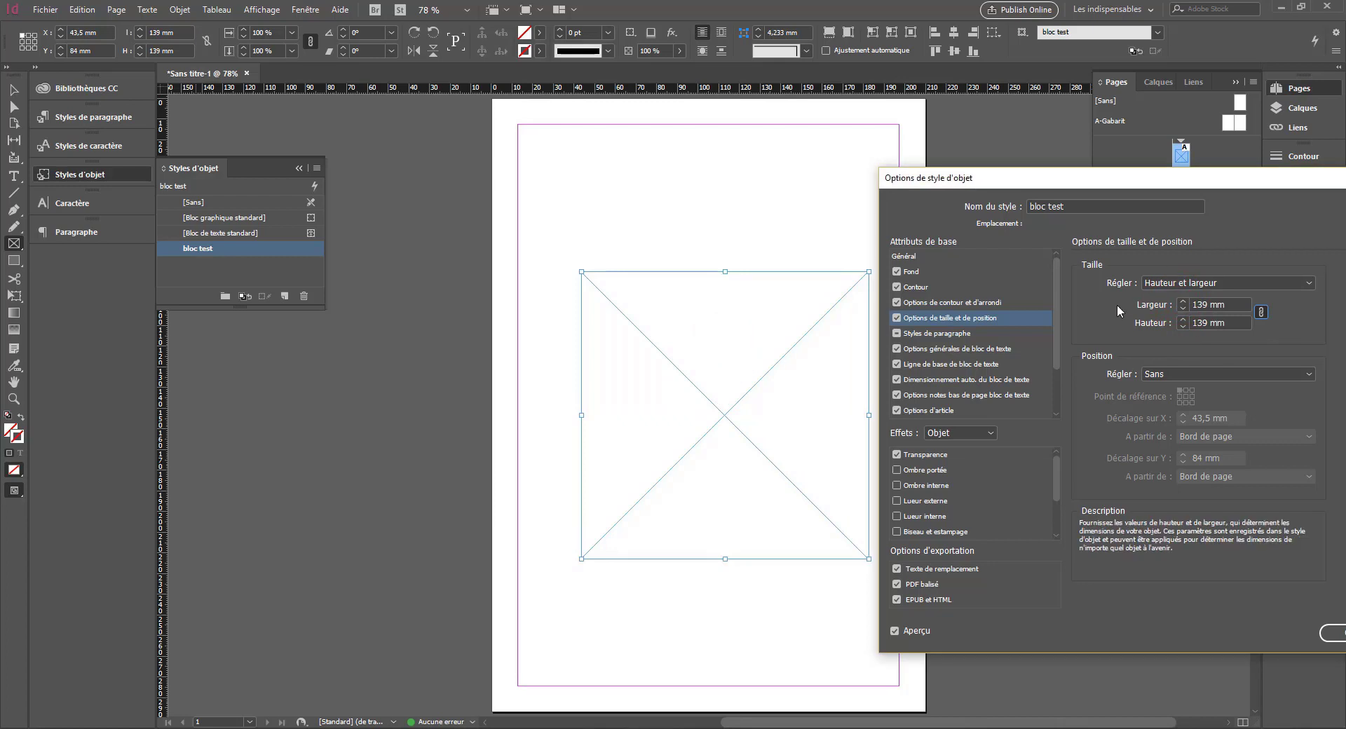
Step: Set the style's position adjustment to X seulement and reduce the X offset to 38 mm
{"action": "left_click", "coordinate": [1163, 372]}
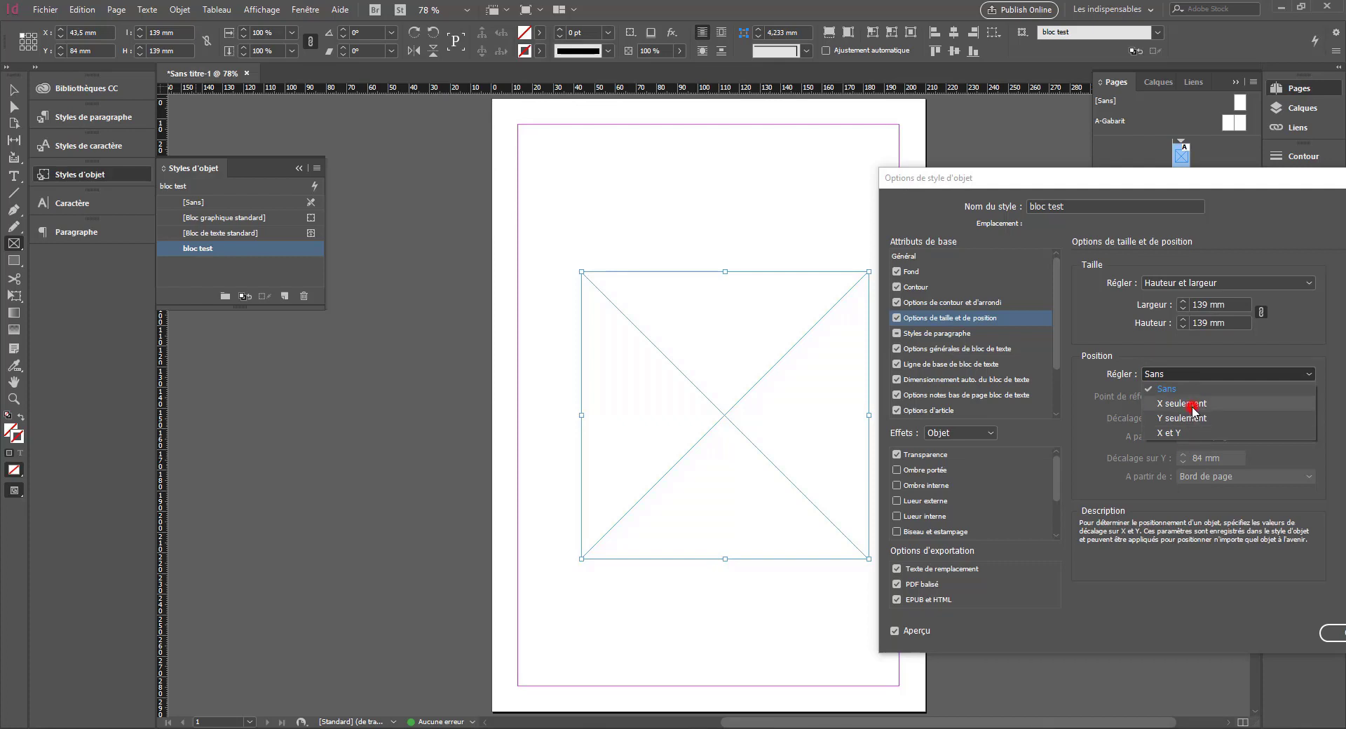
{"action": "left_click", "coordinate": [1184, 403]}
{"action": "left_click", "coordinate": [1185, 421]}
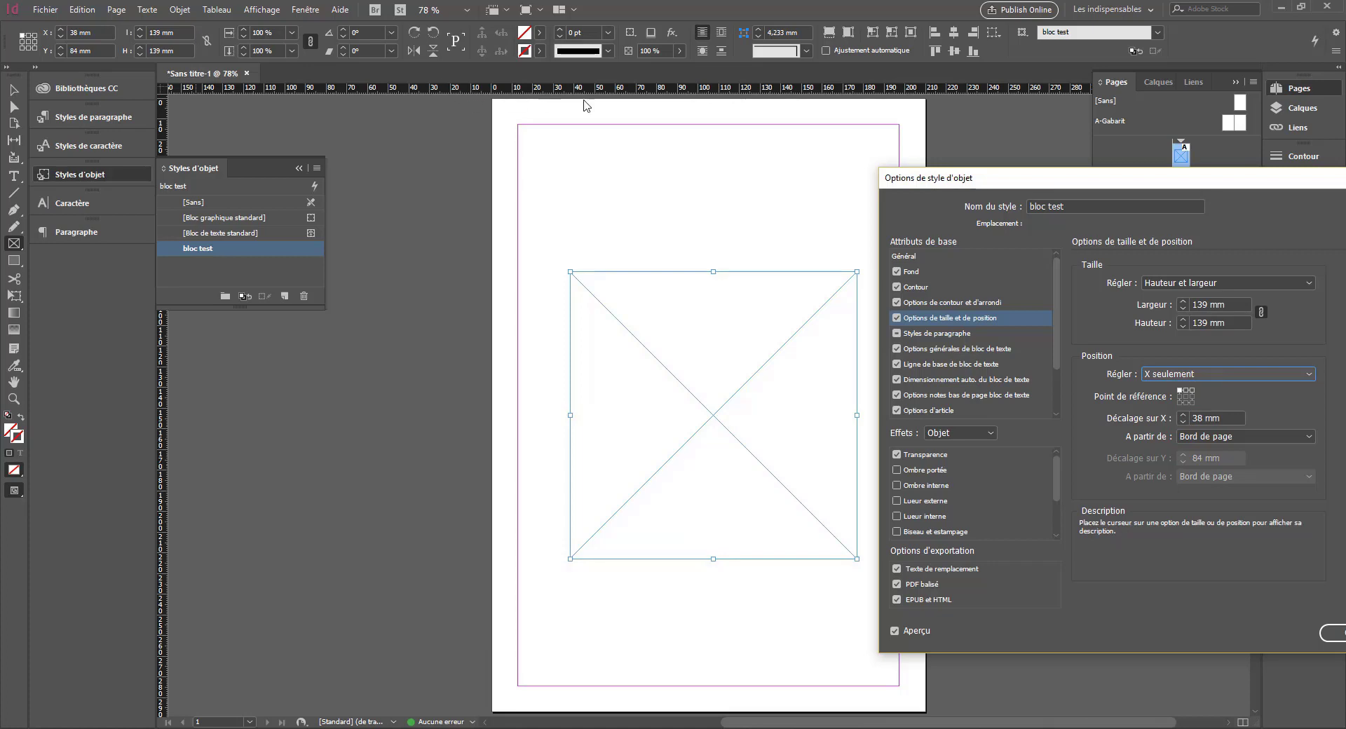
Step: Change the position's reference point to the frame's top-right corner and increase the X offset to 54 mm
{"action": "mouse_move", "coordinate": [1183, 398]}
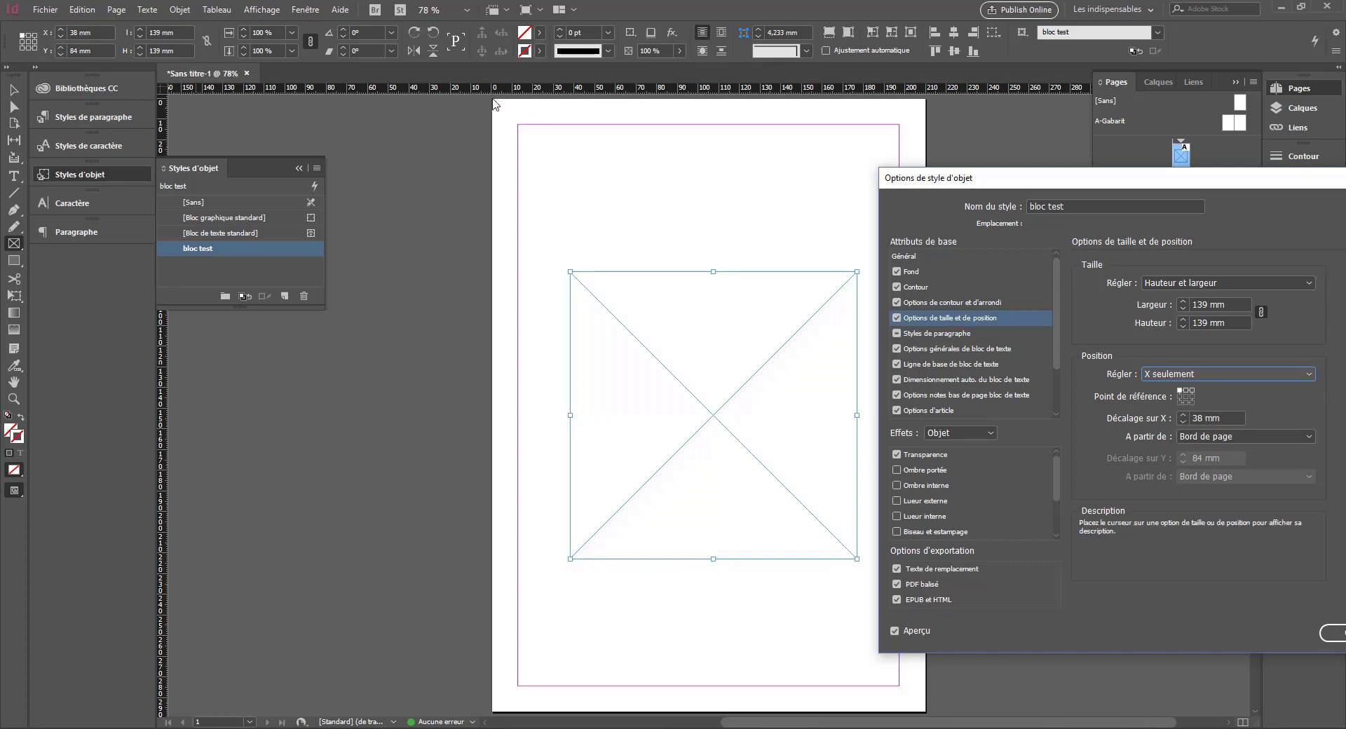
{"action": "left_click", "coordinate": [1193, 390]}
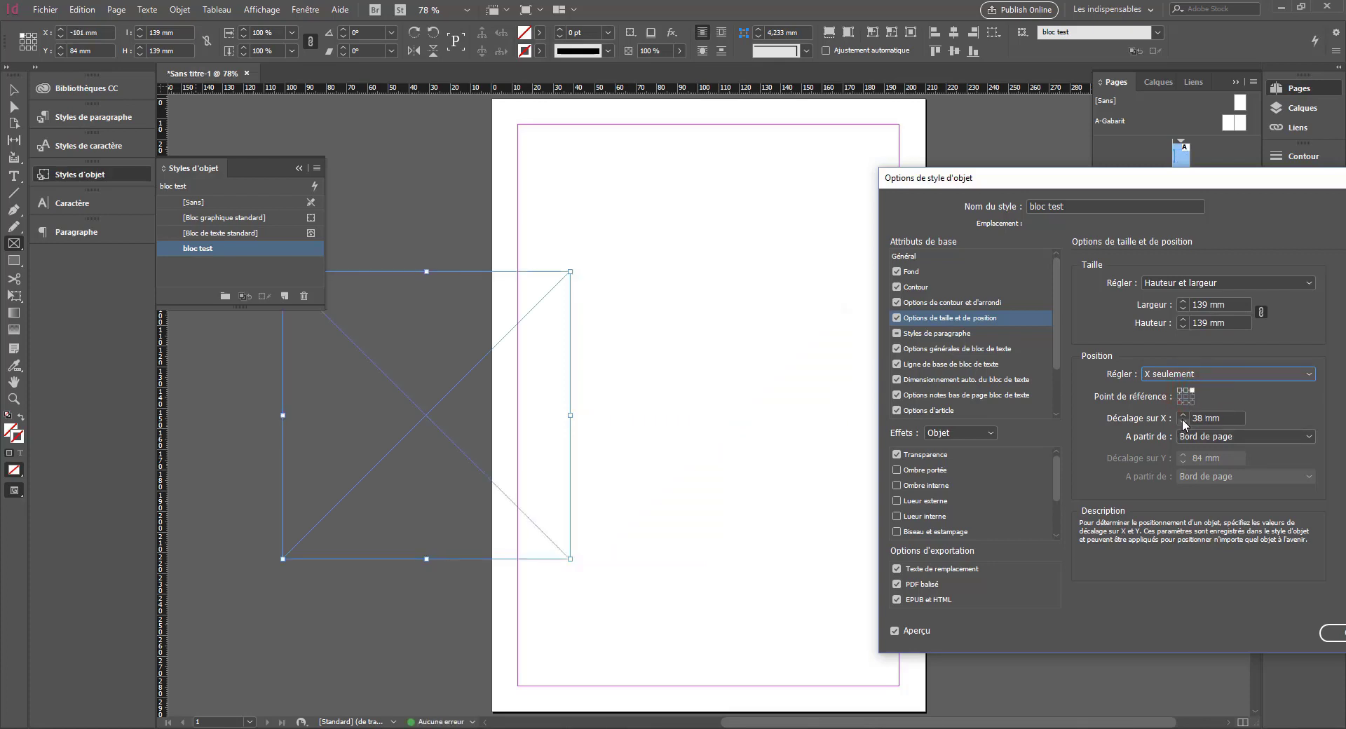
{"action": "left_click", "coordinate": [1183, 415]}
{"action": "left_click", "coordinate": [1183, 415]}
{"action": "left_click", "coordinate": [1183, 415]}
{"action": "left_click", "coordinate": [1183, 415]}
{"action": "left_click", "coordinate": [1182, 415]}
{"action": "left_click", "coordinate": [1182, 415]}
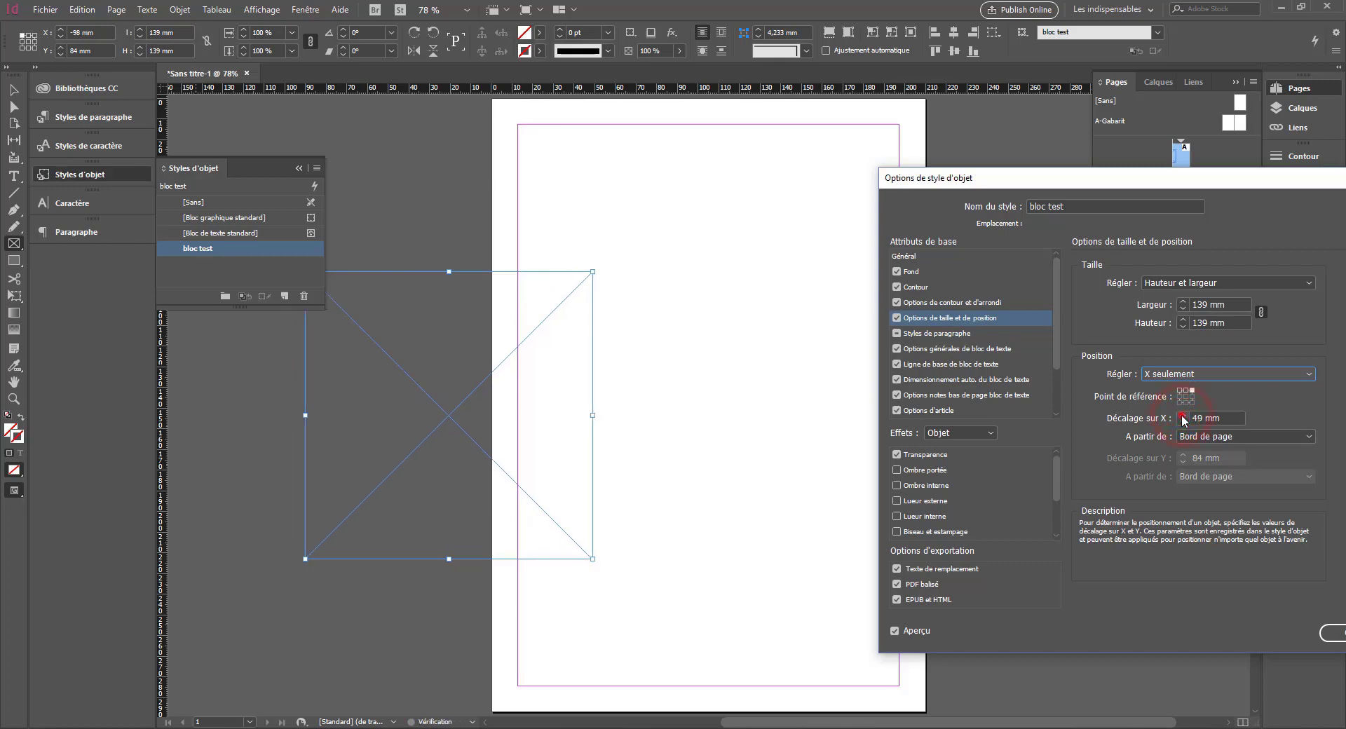
{"action": "left_click", "coordinate": [1183, 415]}
{"action": "left_click", "coordinate": [1183, 415]}
{"action": "left_click", "coordinate": [1182, 415]}
{"action": "left_click", "coordinate": [1183, 415]}
{"action": "left_click", "coordinate": [1183, 415]}
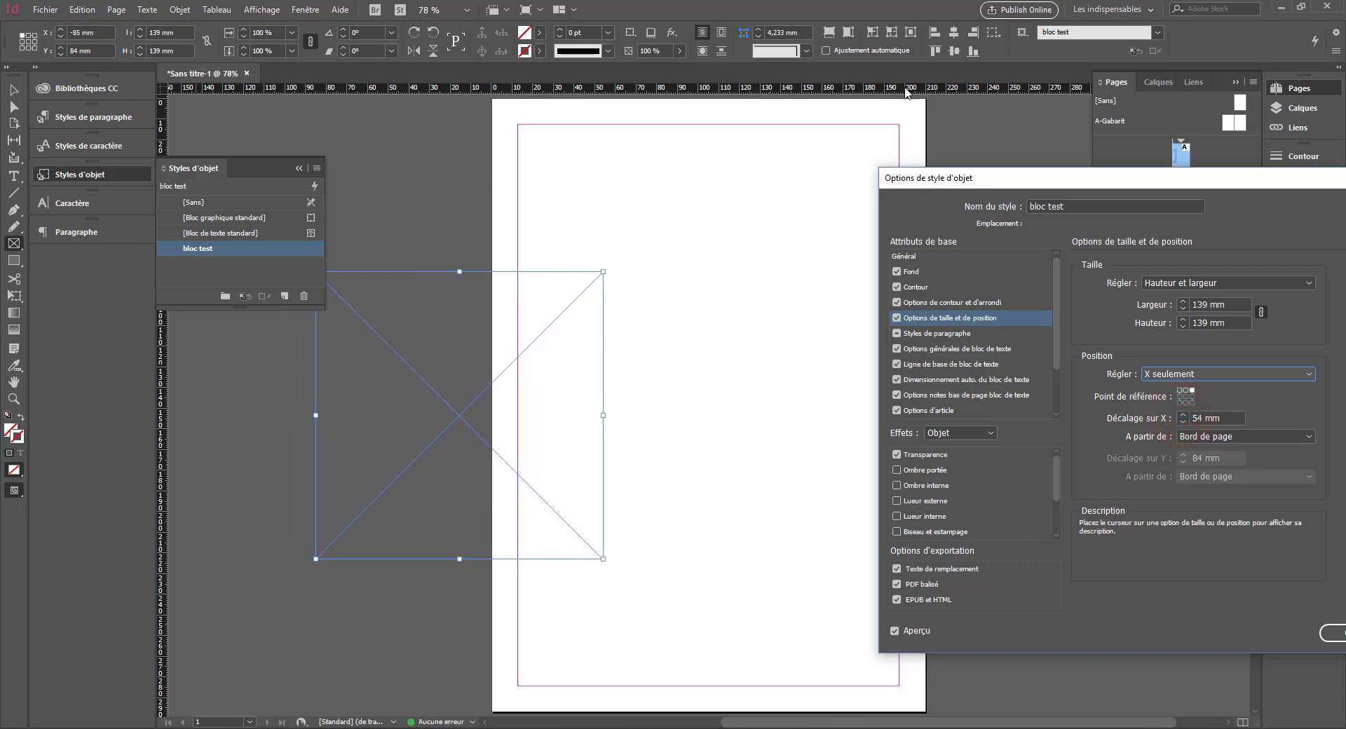
Step: Measure the X offset from Marge de page, and switch its origin back to Bord de page
{"action": "left_click", "coordinate": [1195, 436]}
{"action": "left_click", "coordinate": [1198, 466]}
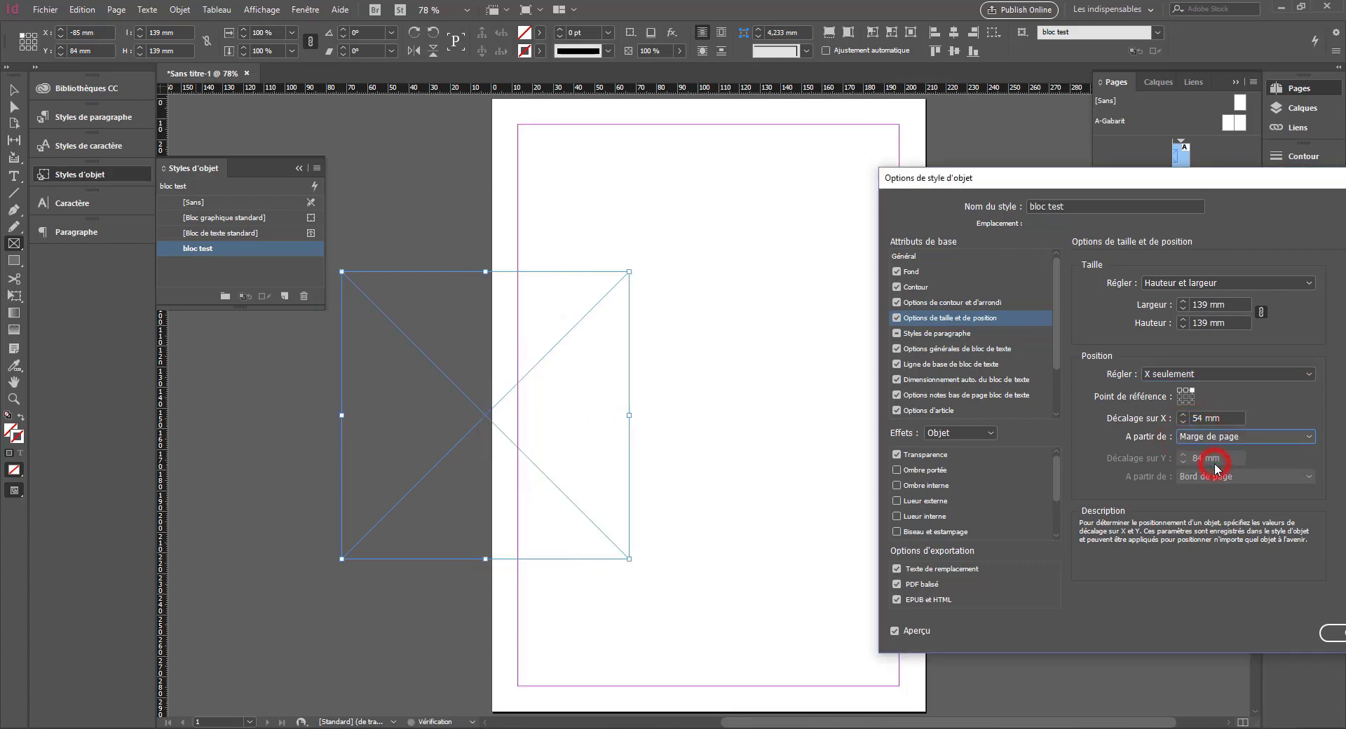
{"action": "left_click", "coordinate": [1211, 436]}
{"action": "left_click", "coordinate": [1211, 451]}
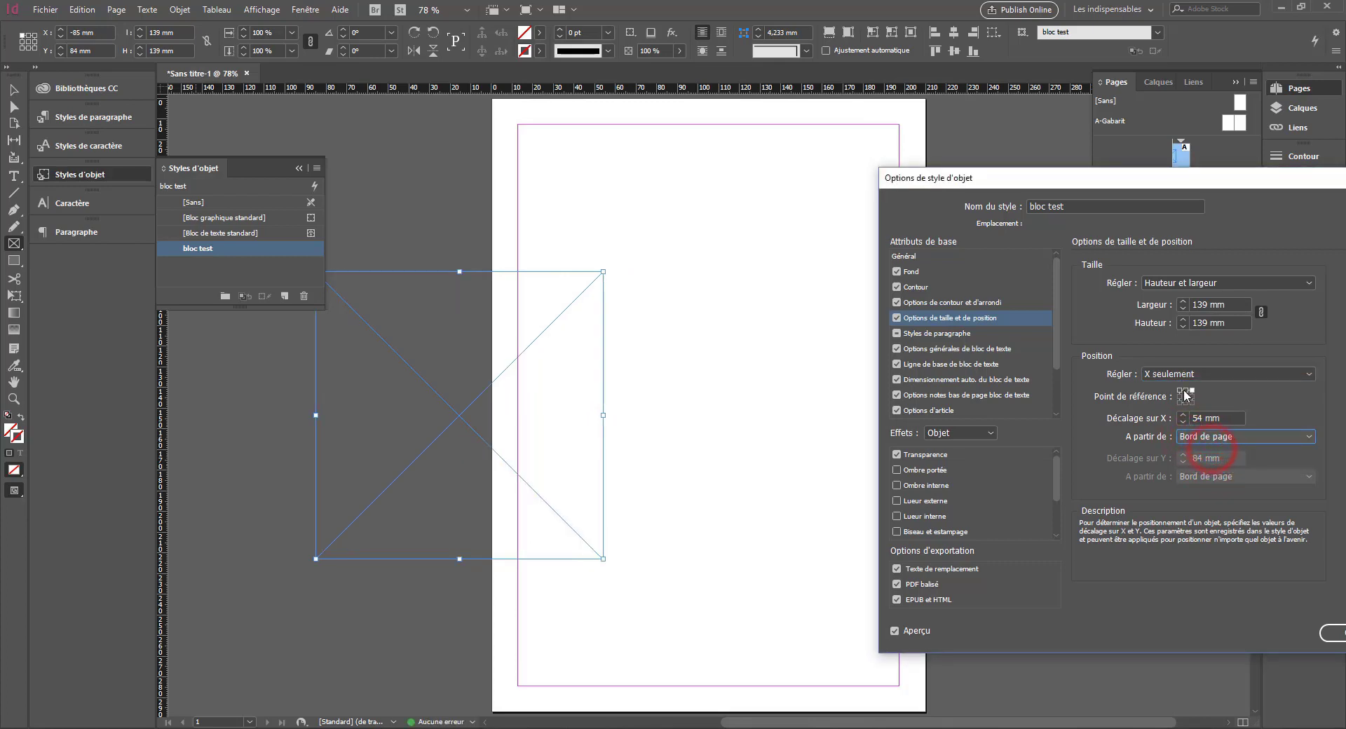
Step: Set the reference point to the frame's top centre and the X offset to 0, and apply the style options
{"action": "left_click", "coordinate": [1185, 391]}
{"action": "double_click", "coordinate": [1235, 420]}
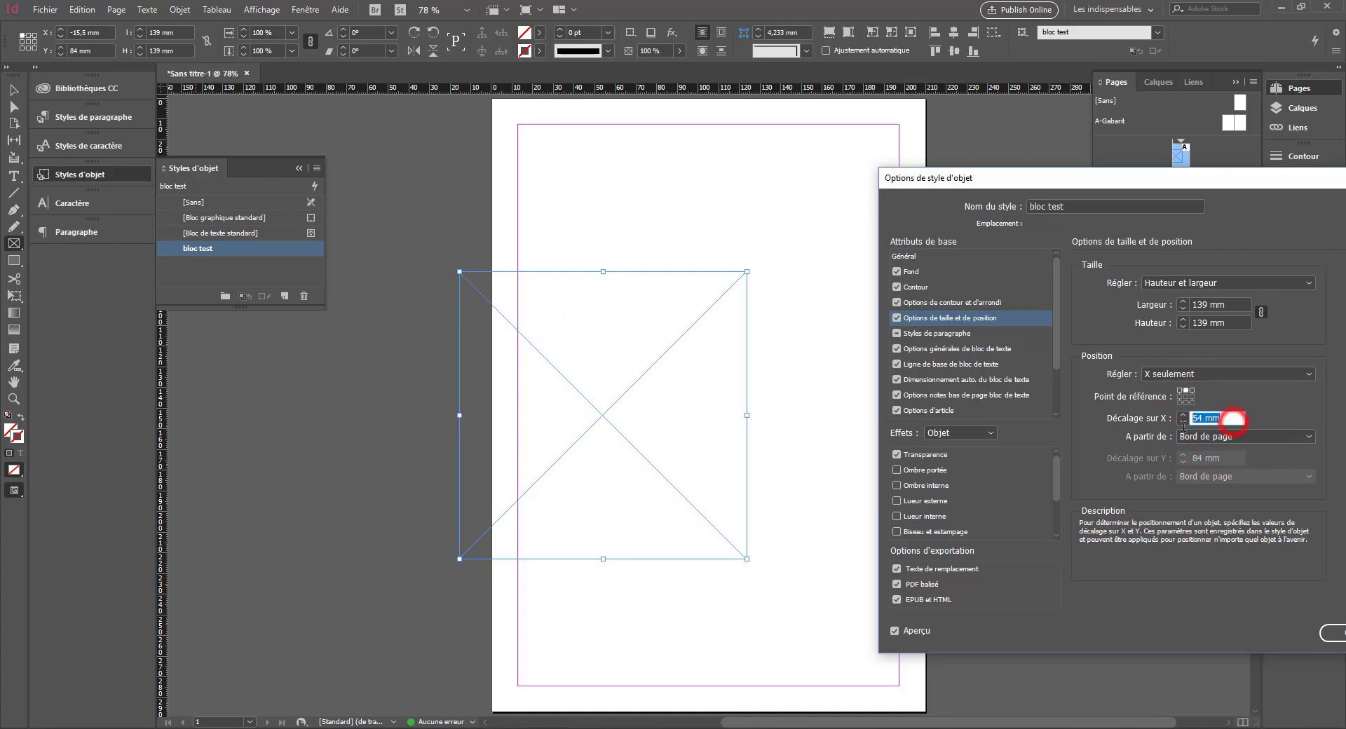
{"action": "type", "text": "0"}
{"action": "key", "text": "Return"}
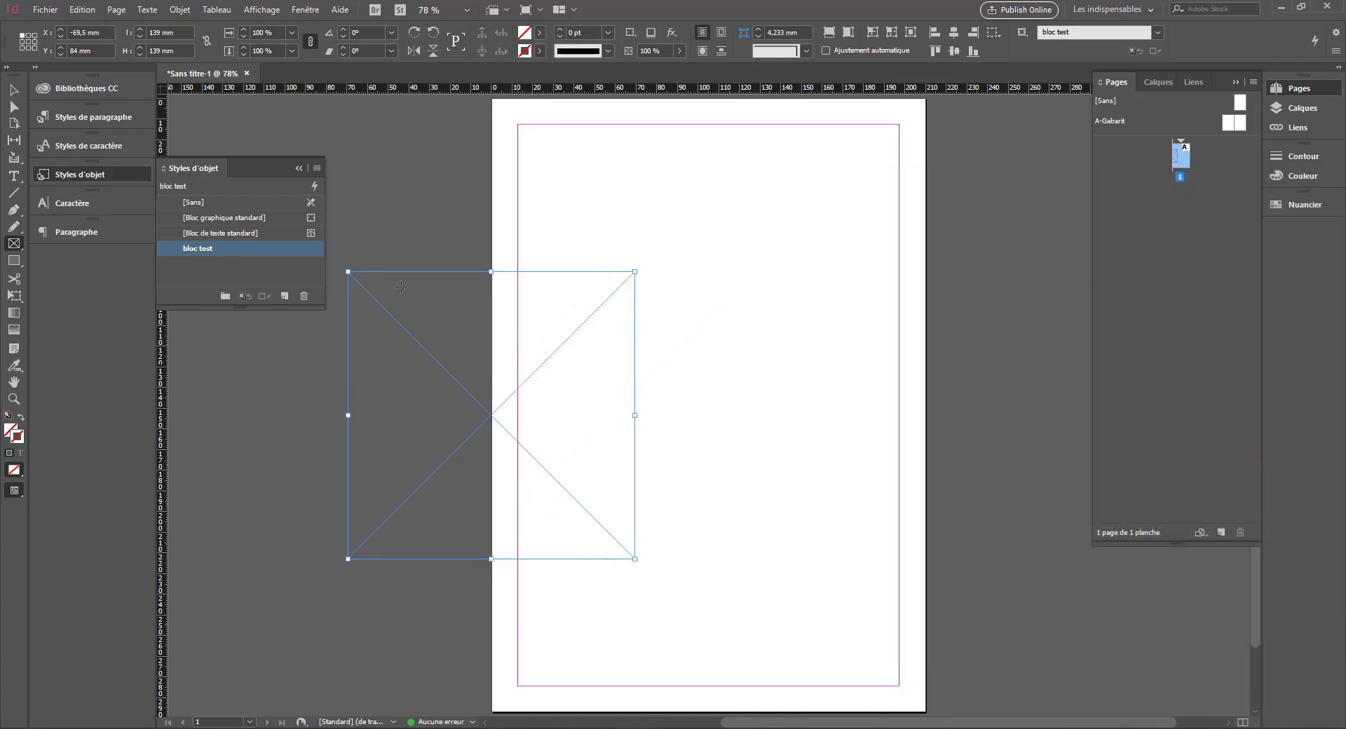
Step: Reopen the size and position options of the bloc test object style and increase the X offset to 25 mm
{"action": "double_click", "coordinate": [225, 249]}
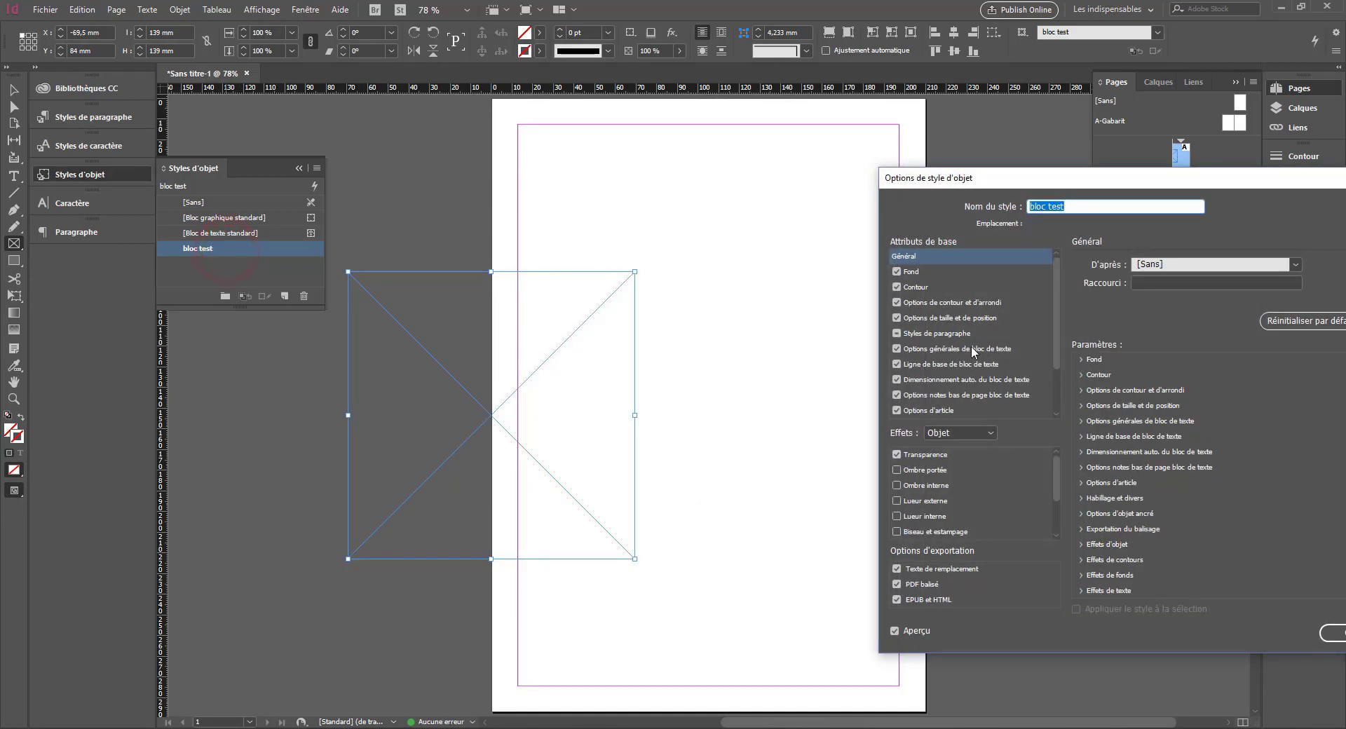
{"action": "left_click", "coordinate": [947, 319]}
{"action": "left_click", "coordinate": [1182, 416]}
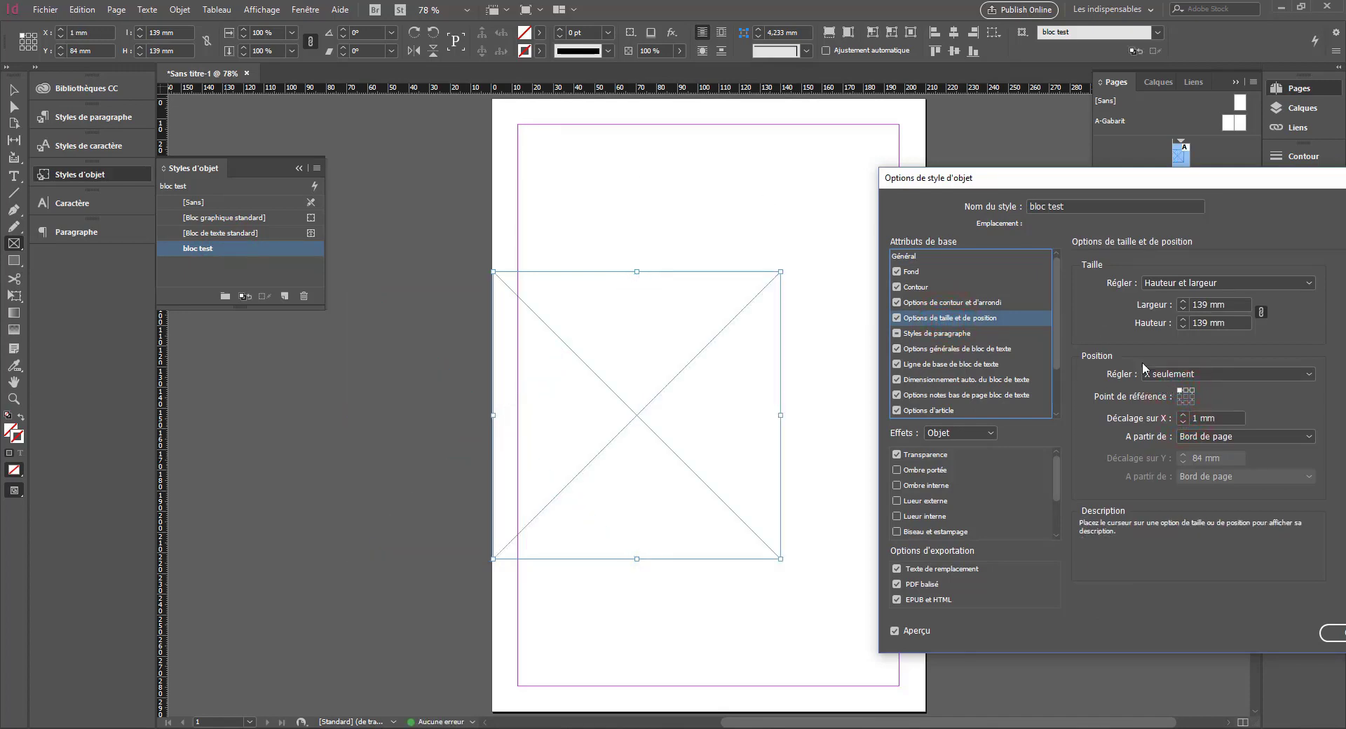
{"action": "left_click", "coordinate": [1184, 414]}
{"action": "left_click", "coordinate": [1184, 414]}
{"action": "left_click", "coordinate": [1183, 414]}
{"action": "left_click_drag", "start_coordinate": [1184, 415], "coordinate": [1183, 415]}
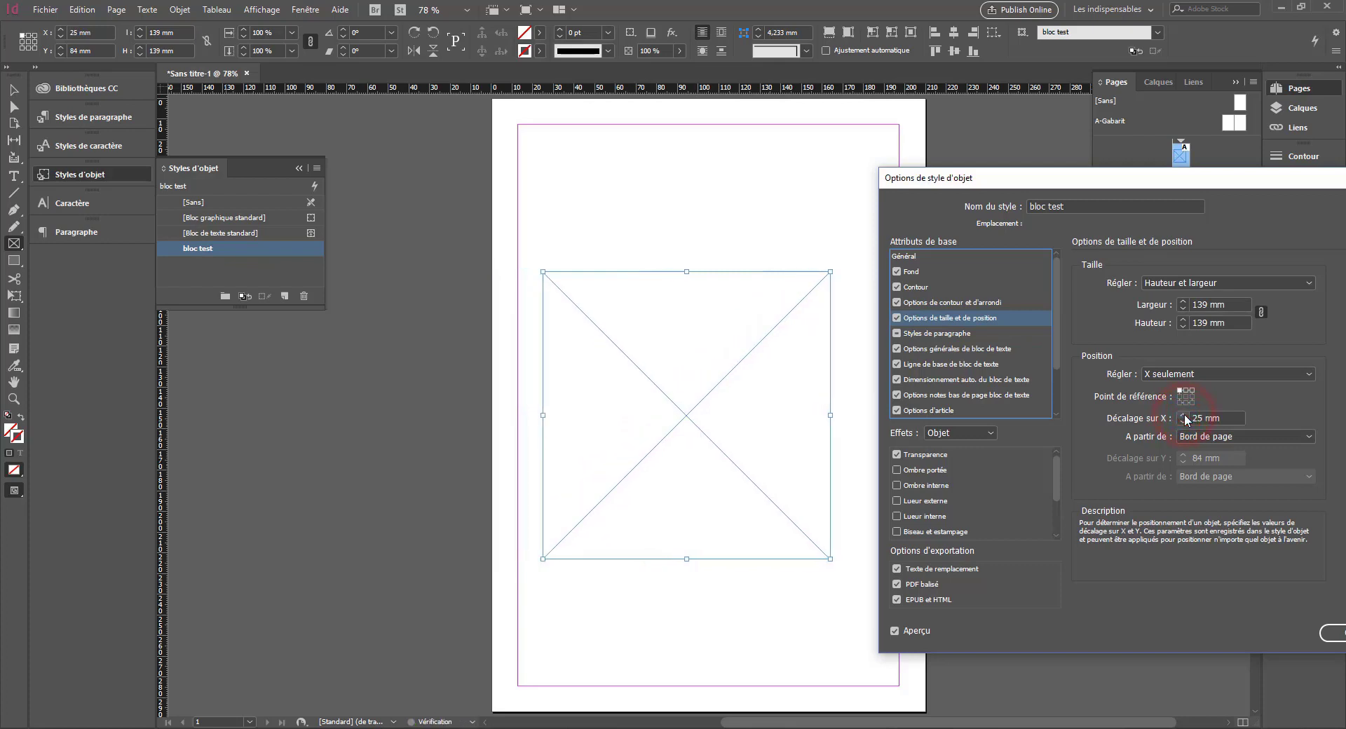
Step: Set the style's position adjustment to Y seulement and increase the Y offset to 93 mm
{"action": "left_click", "coordinate": [1187, 374]}
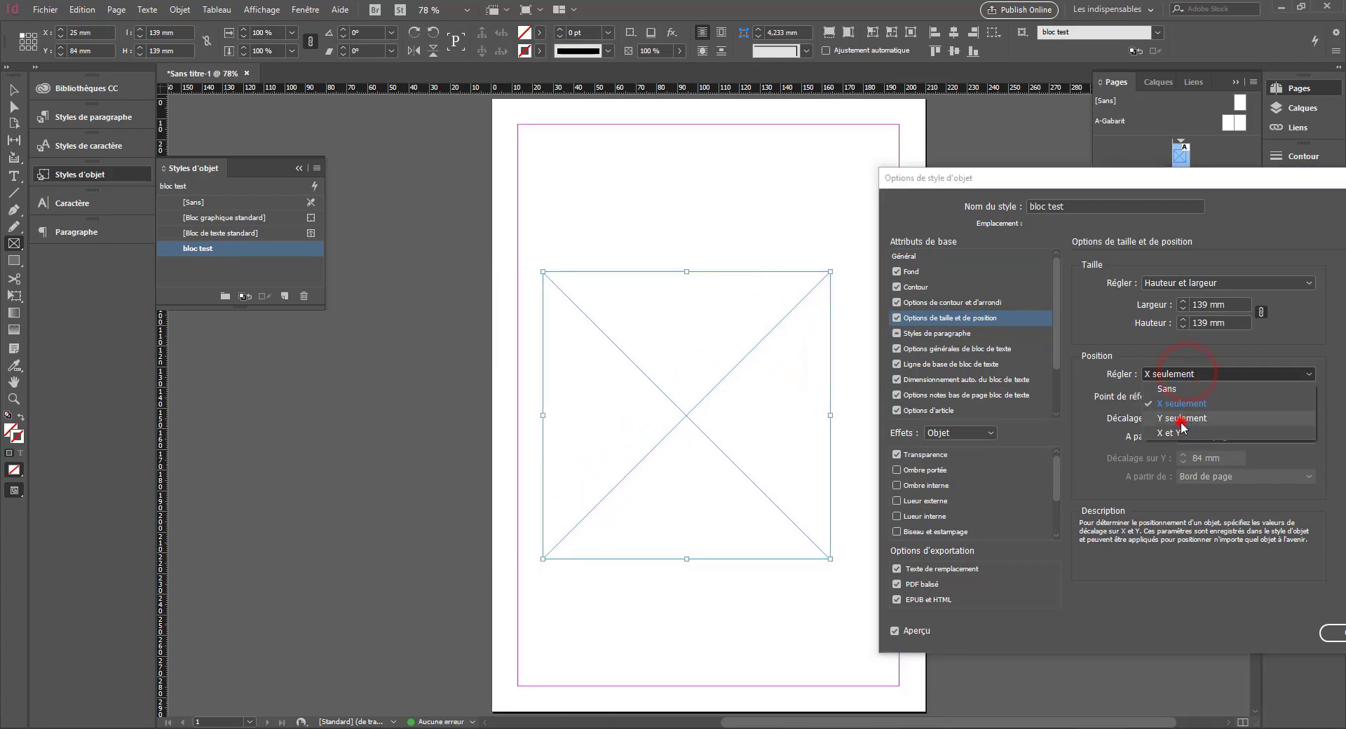
{"action": "left_click", "coordinate": [1185, 418]}
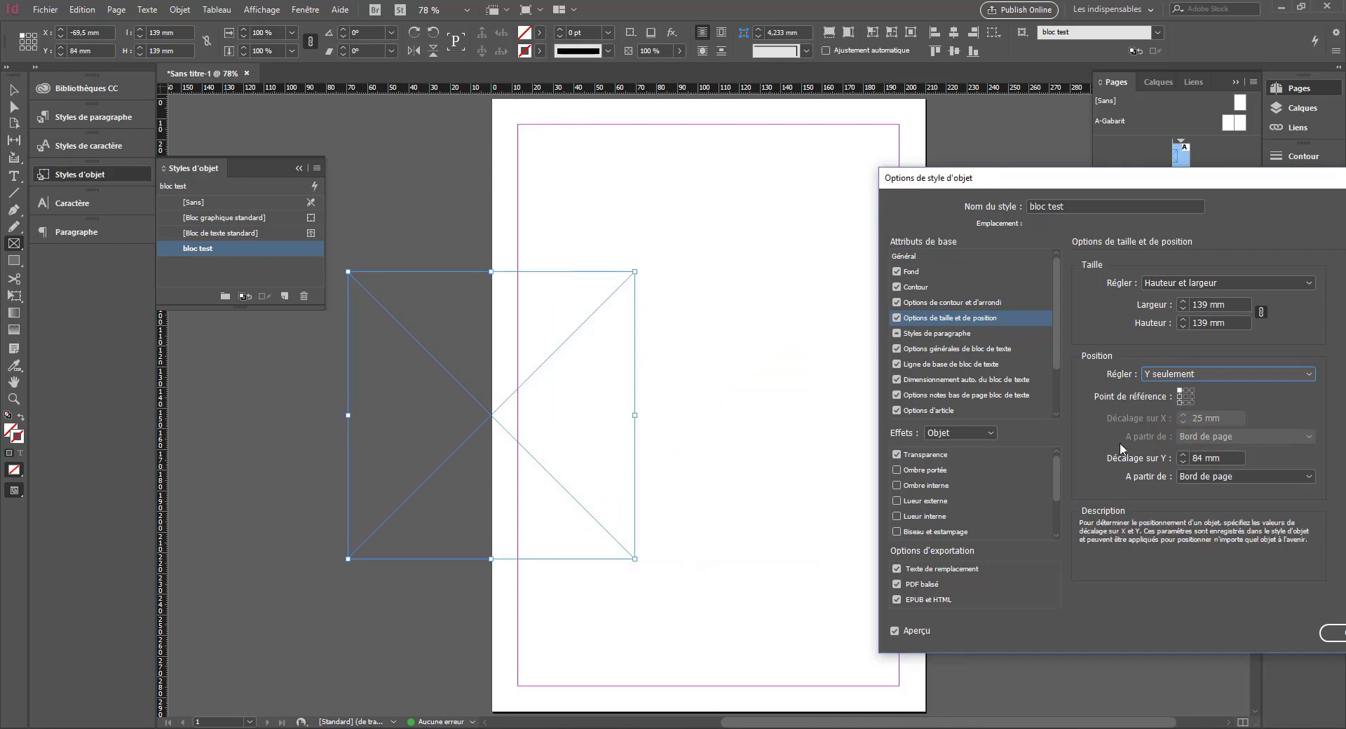
{"action": "left_click_drag", "start_coordinate": [1183, 457], "coordinate": [1183, 457]}
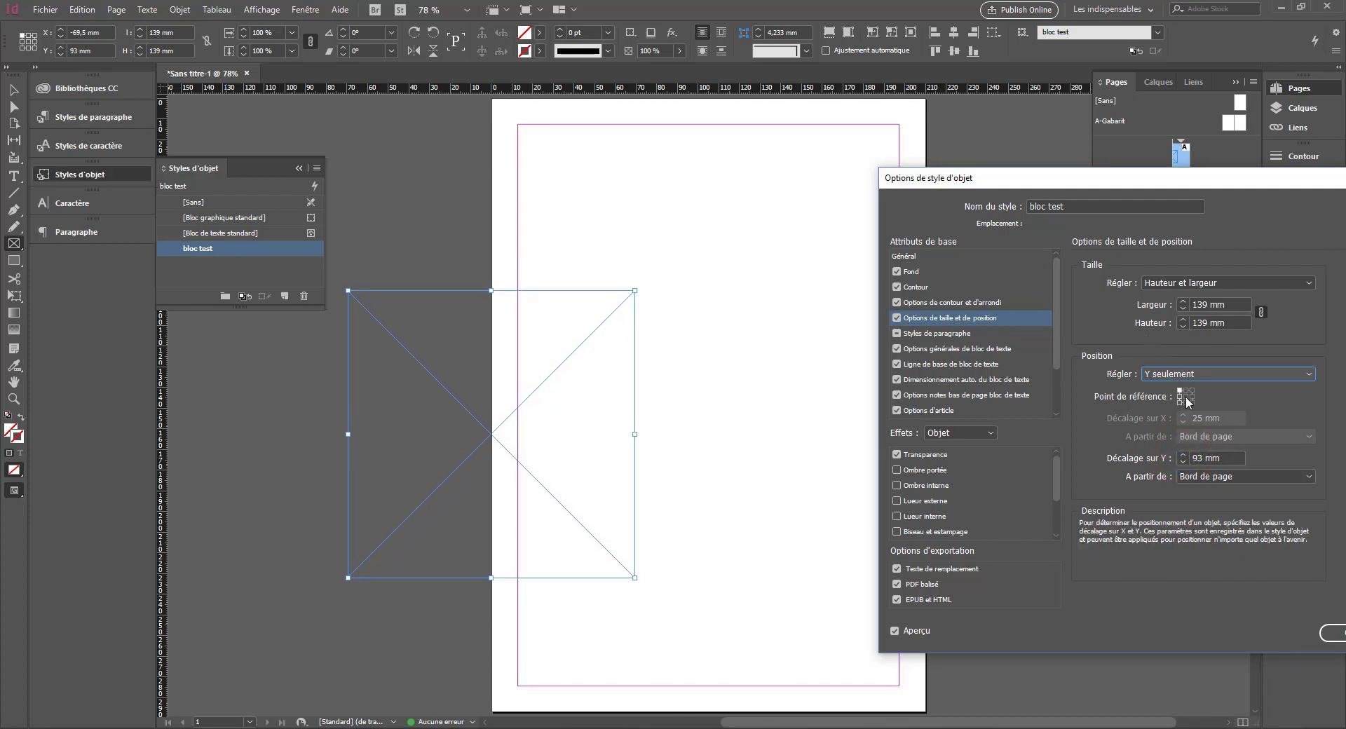
Step: Try the middle-left and bottom-left reference points for the Y position, and return to the top-left one
{"action": "left_click", "coordinate": [1184, 398]}
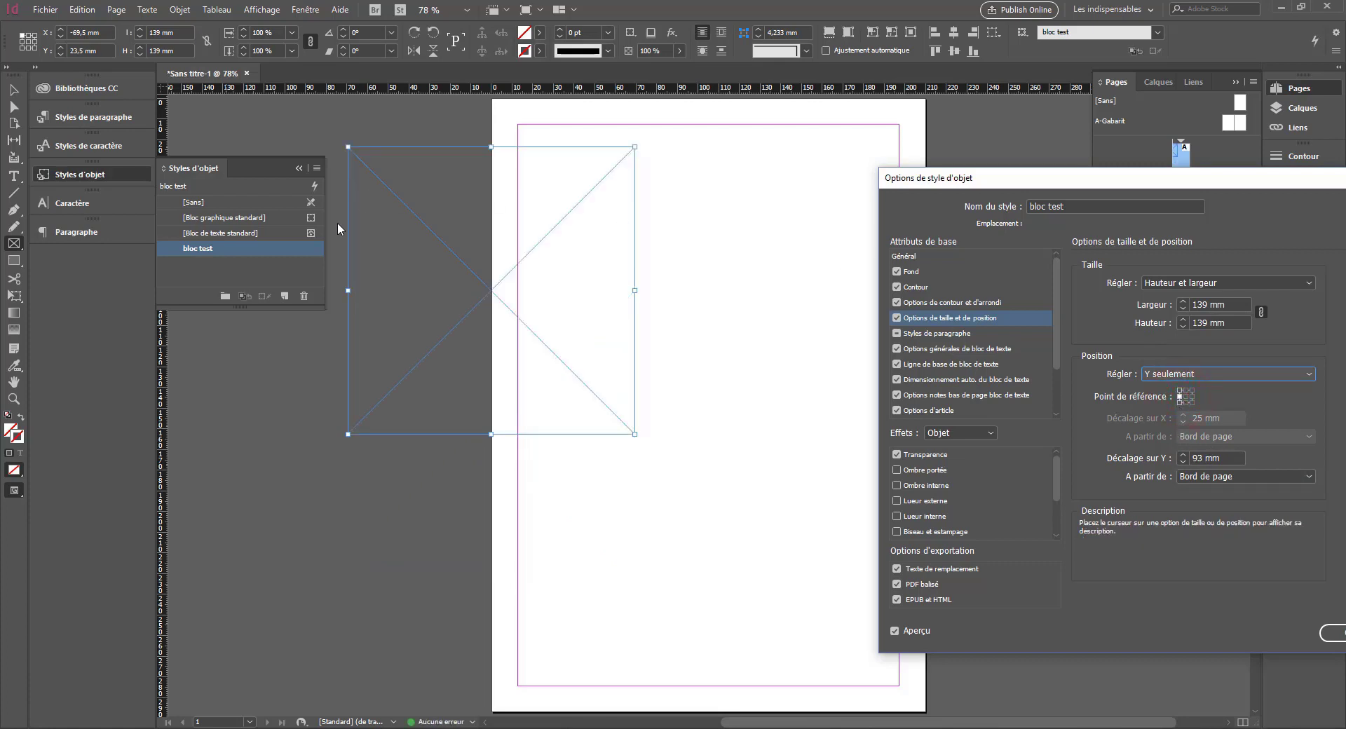
{"action": "left_click", "coordinate": [1179, 403]}
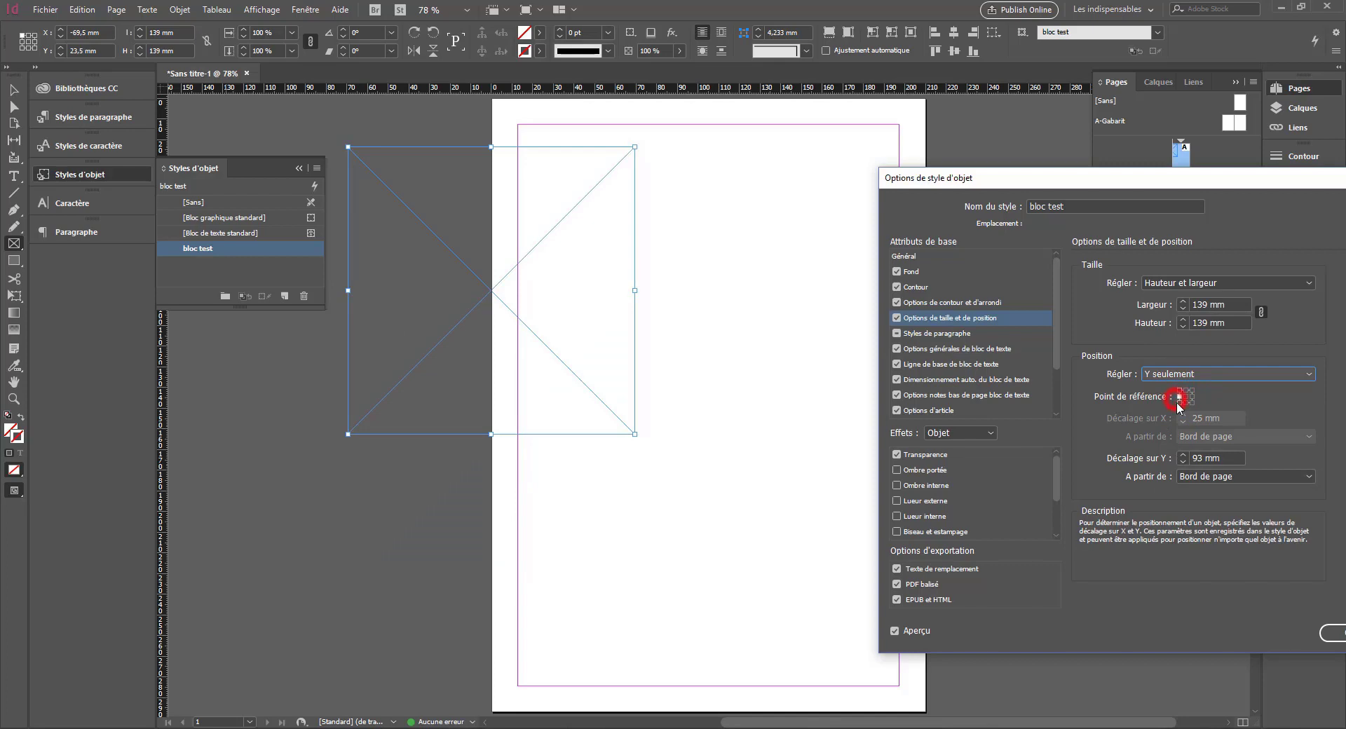
{"action": "left_click", "coordinate": [1179, 392]}
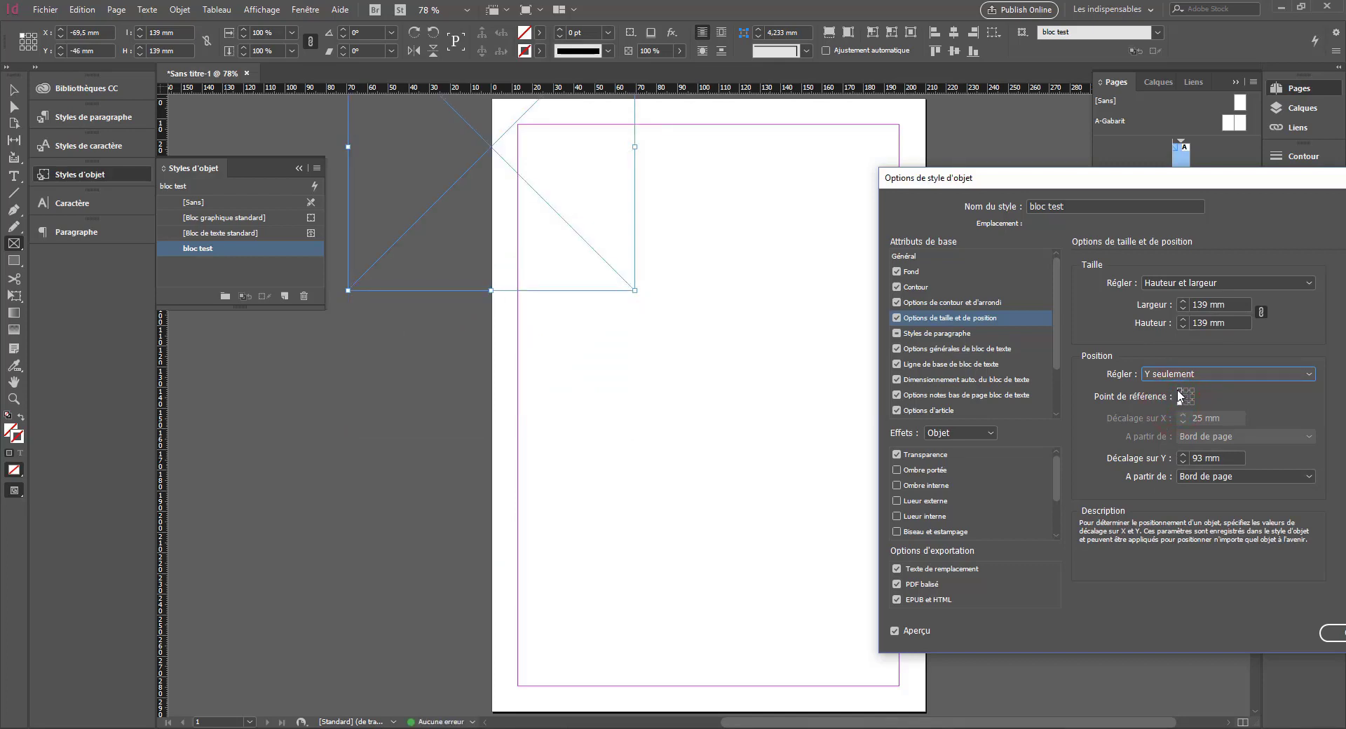
Step: Set the style's position adjustment to X et Y and increase the X offset to 31 mm
{"action": "left_click", "coordinate": [1172, 375]}
{"action": "left_click", "coordinate": [1174, 436]}
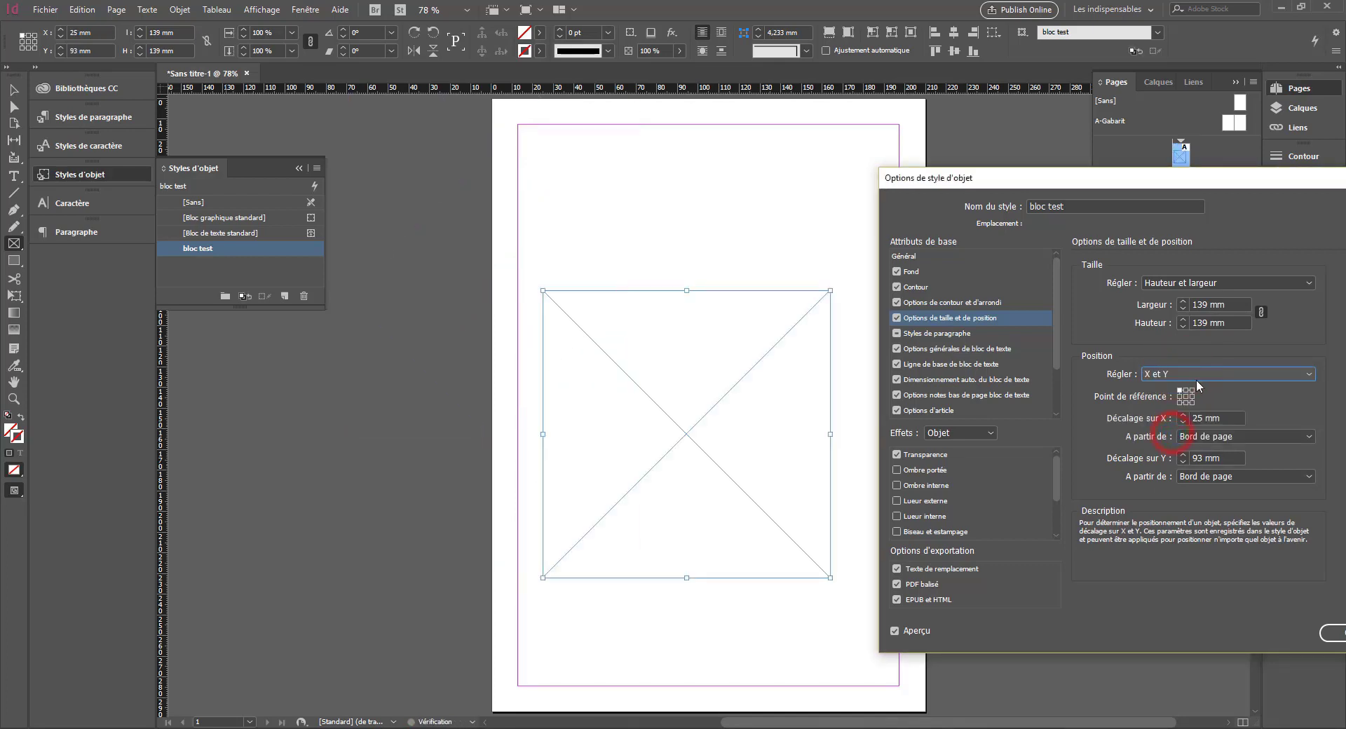
{"action": "left_click", "coordinate": [1182, 414]}
{"action": "left_click", "coordinate": [1183, 415]}
{"action": "left_click", "coordinate": [1183, 415]}
{"action": "left_click", "coordinate": [1182, 415]}
{"action": "left_click", "coordinate": [1183, 414]}
{"action": "left_click", "coordinate": [1183, 415]}
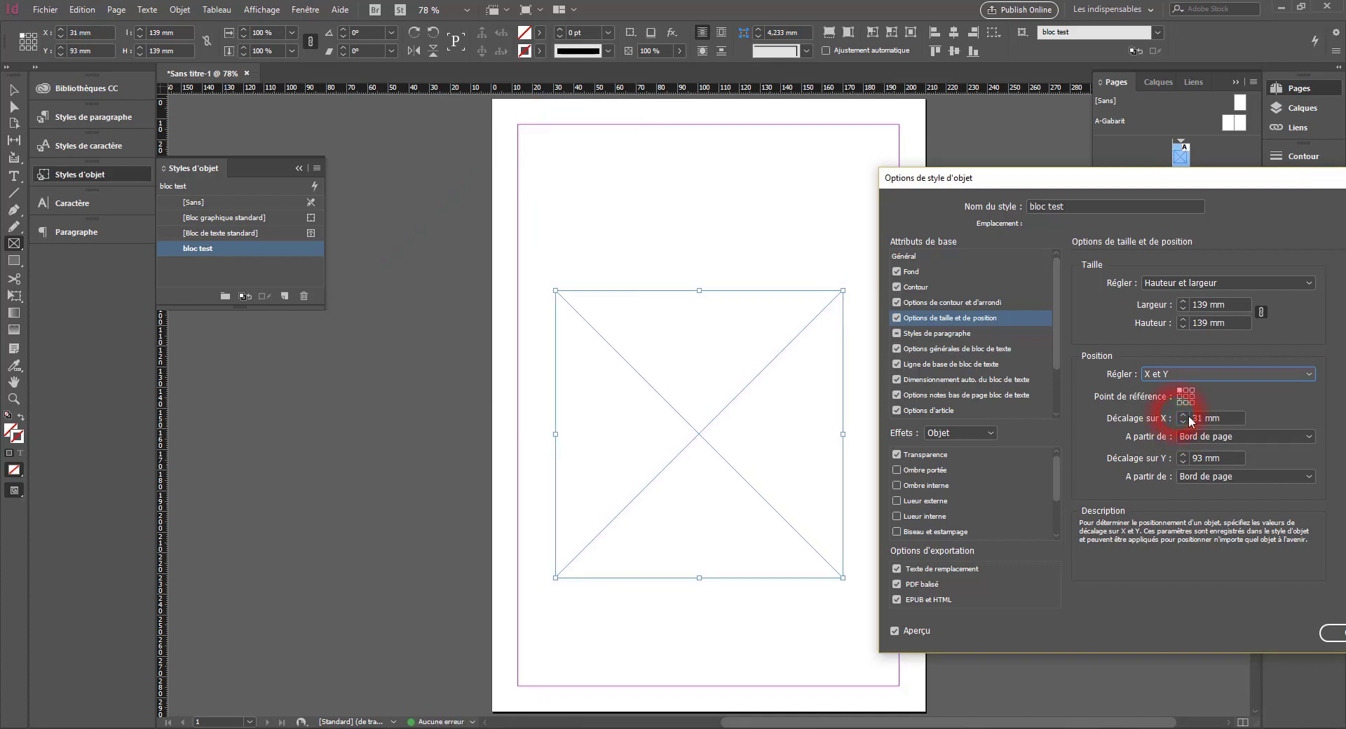
Step: Set the style's X offset to 90 mm and its Y offset to 50 mm, both measured from Bord de page
{"action": "double_click", "coordinate": [1217, 417]}
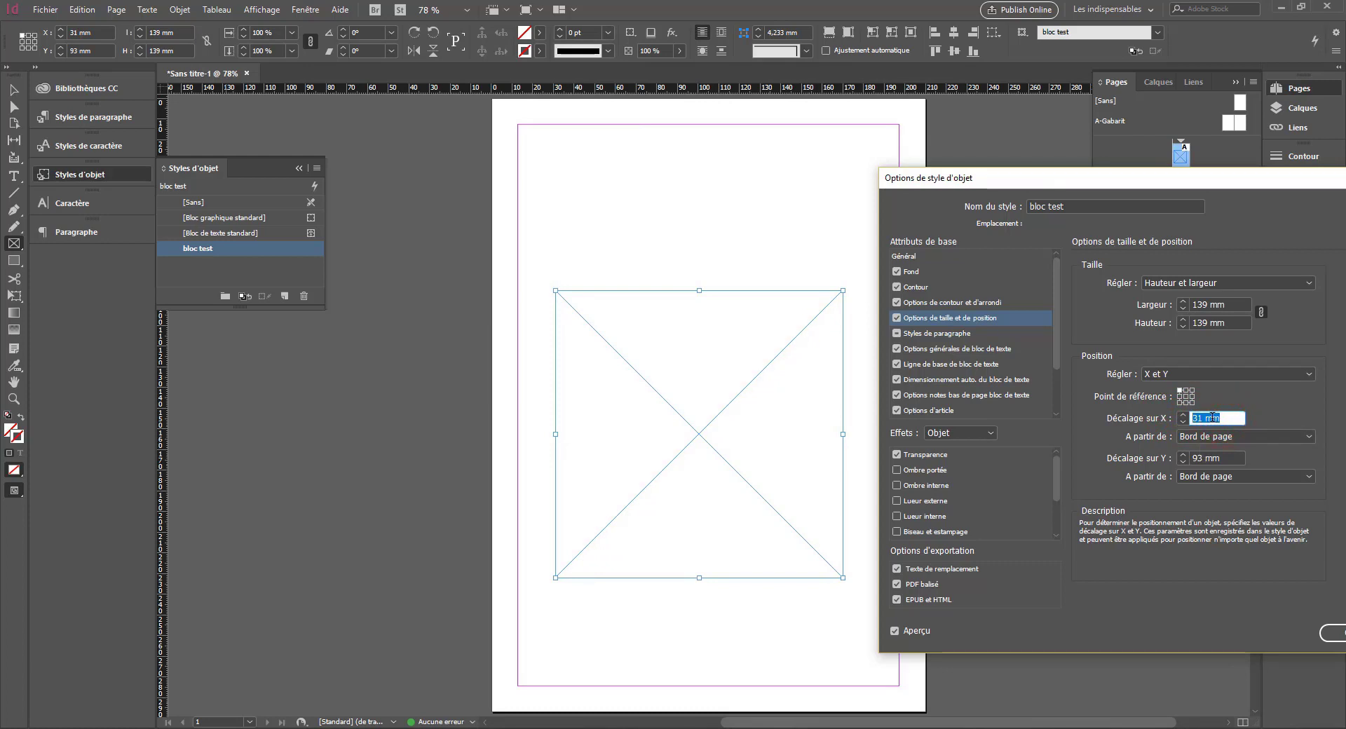
{"action": "type", "text": "90"}
{"action": "left_click", "coordinate": [1207, 458]}
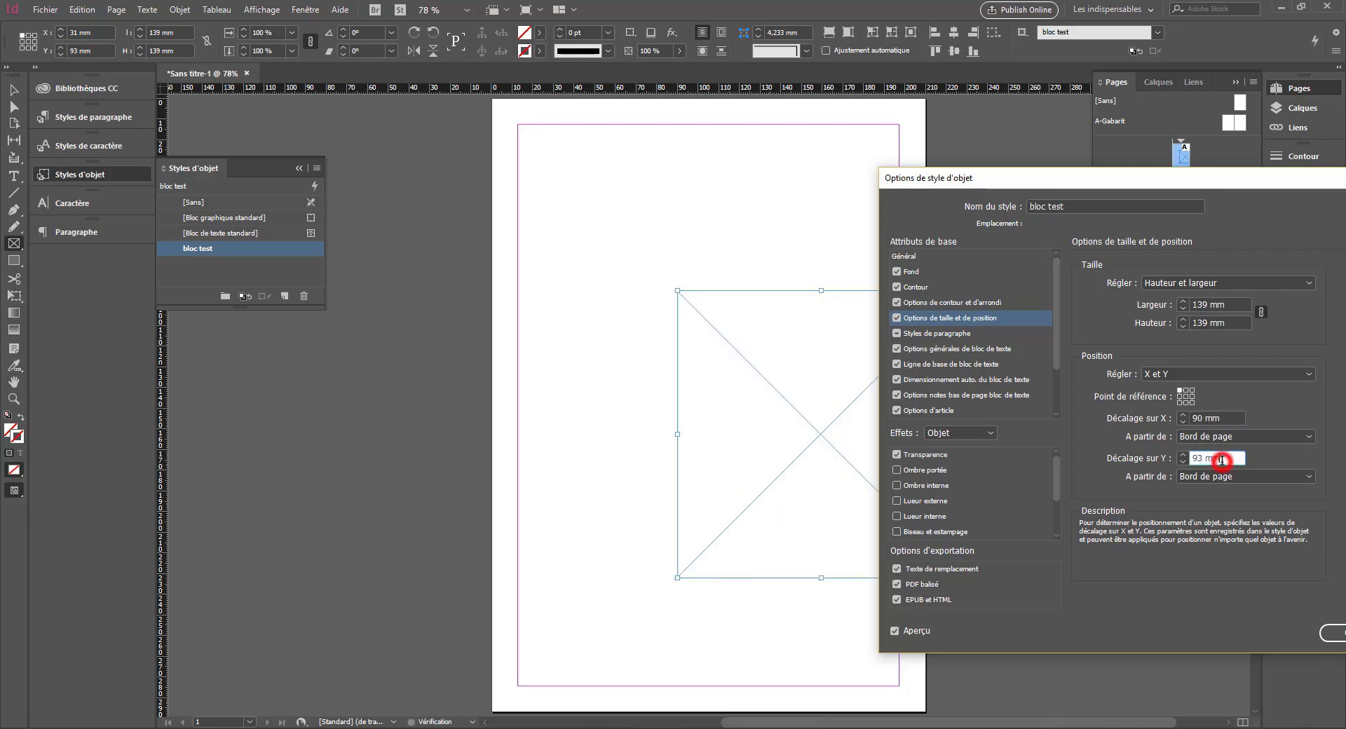
{"action": "triple_click", "coordinate": [1208, 458]}
{"action": "type", "text": "50"}
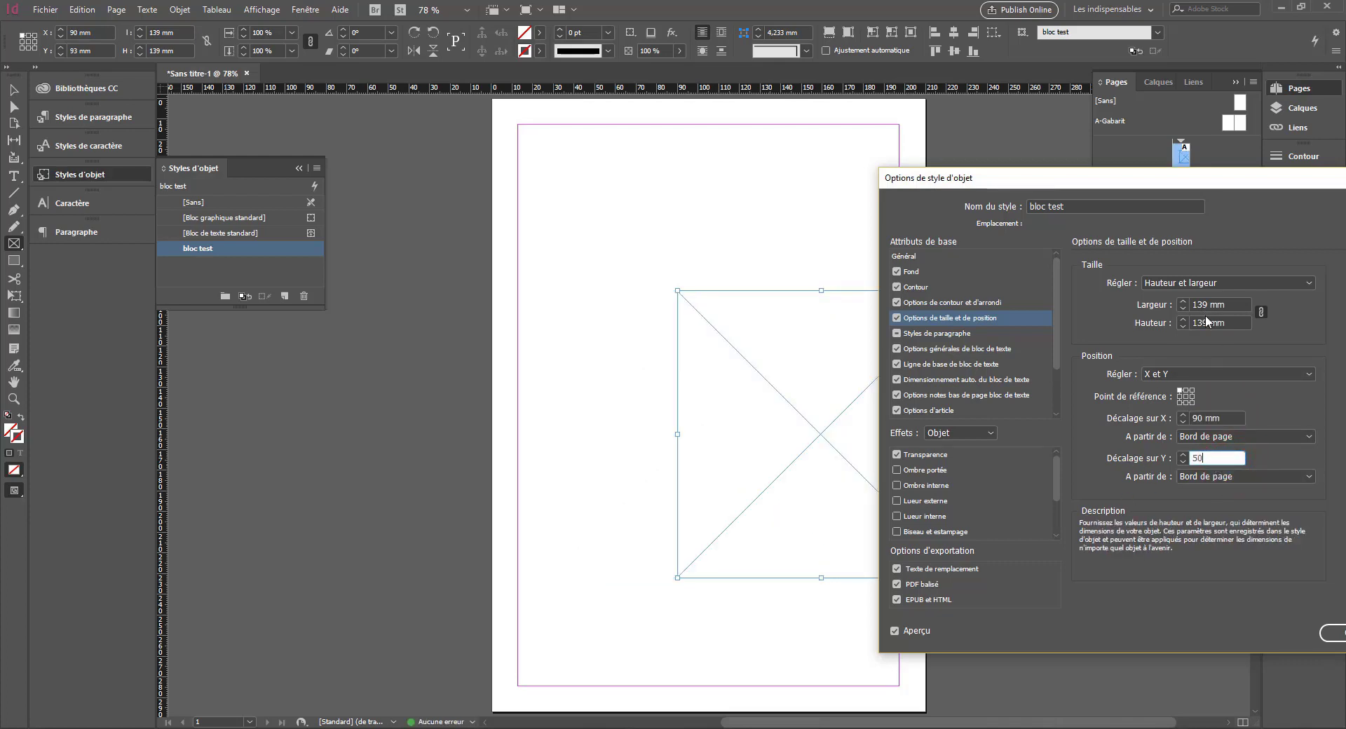
Step: Set the style's width and height to 50 mm and apply the object style options
{"action": "left_click", "coordinate": [1208, 304]}
{"action": "triple_click", "coordinate": [1207, 305]}
{"action": "type", "text": "50"}
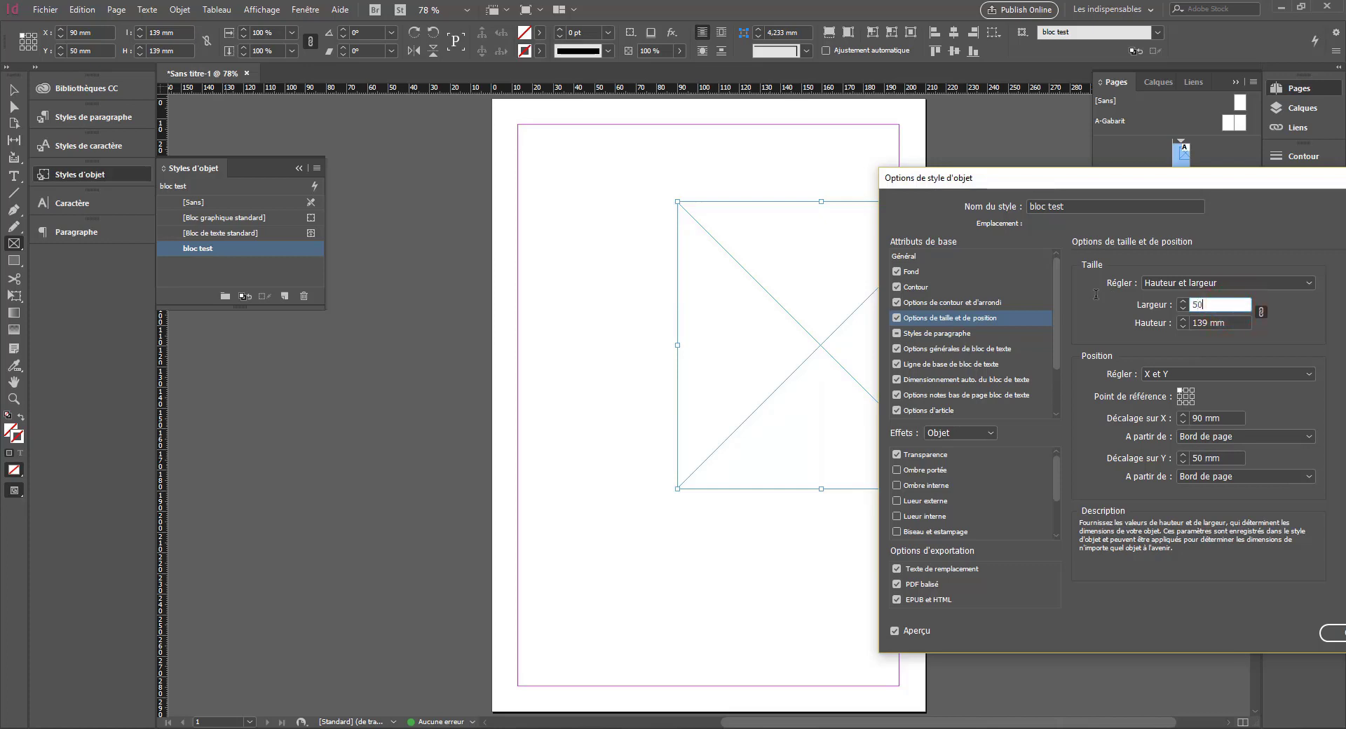
{"action": "left_click", "coordinate": [1213, 322]}
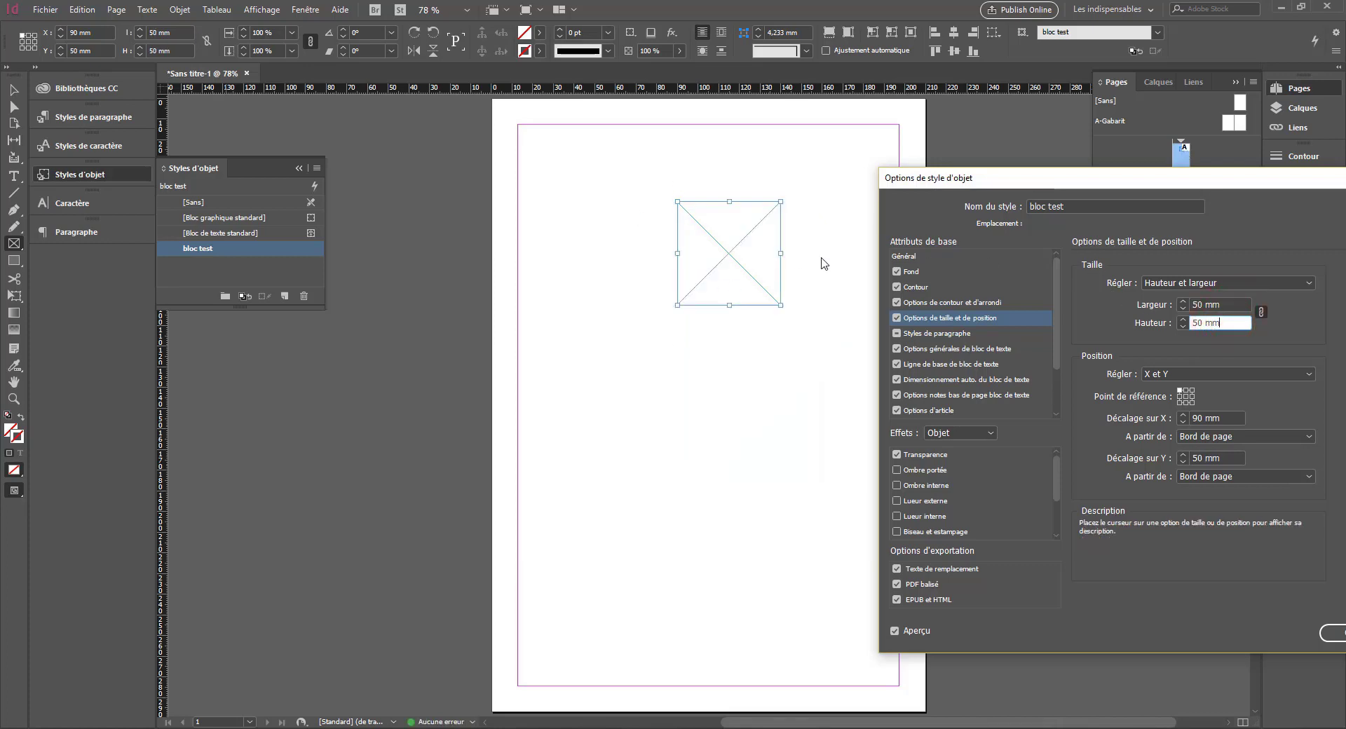
{"action": "key", "text": "Return"}
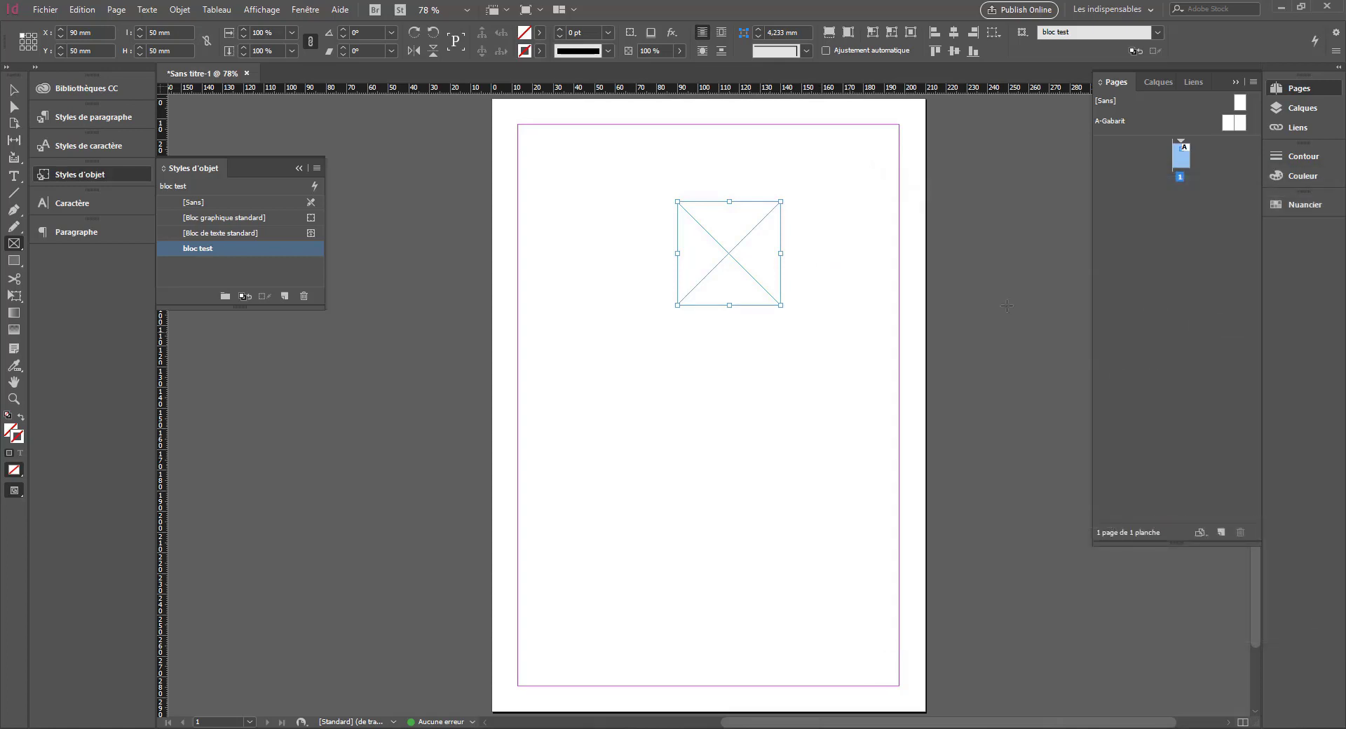
Step: Add a second page and draw an empty frame about 53.5 × 13 mm near its top-left margin corner
{"action": "left_click", "coordinate": [1221, 533]}
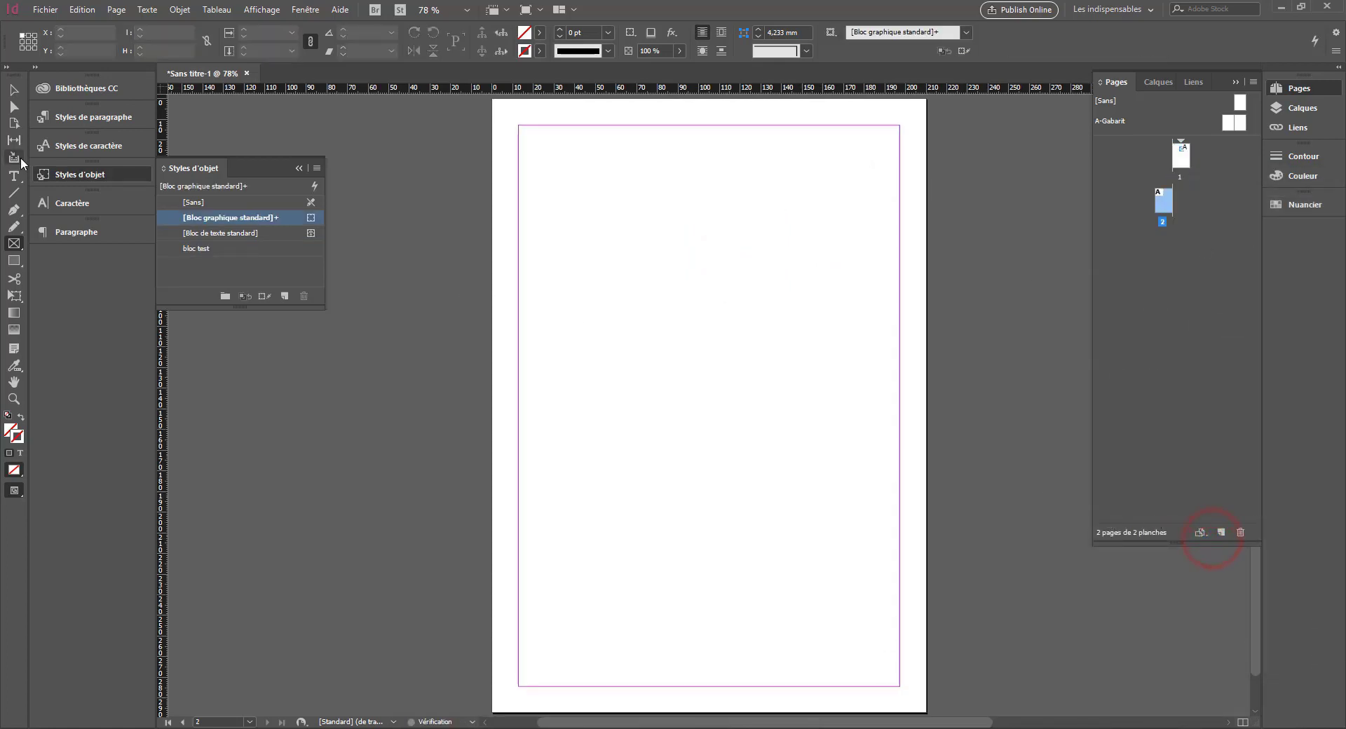
{"action": "left_click_drag", "start_coordinate": [522, 135], "coordinate": [634, 174]}
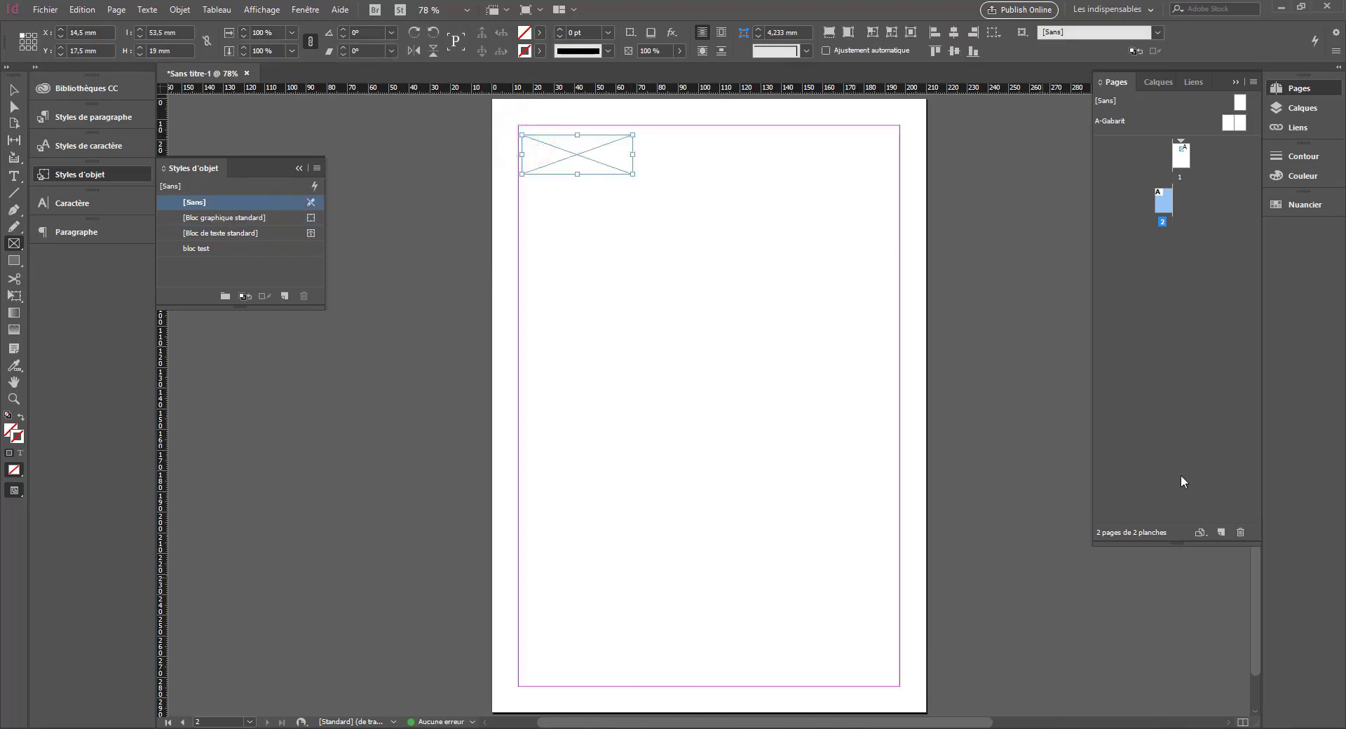
Step: Apply the bloc test object style to the new frame on page 2
{"action": "left_click", "coordinate": [1186, 154]}
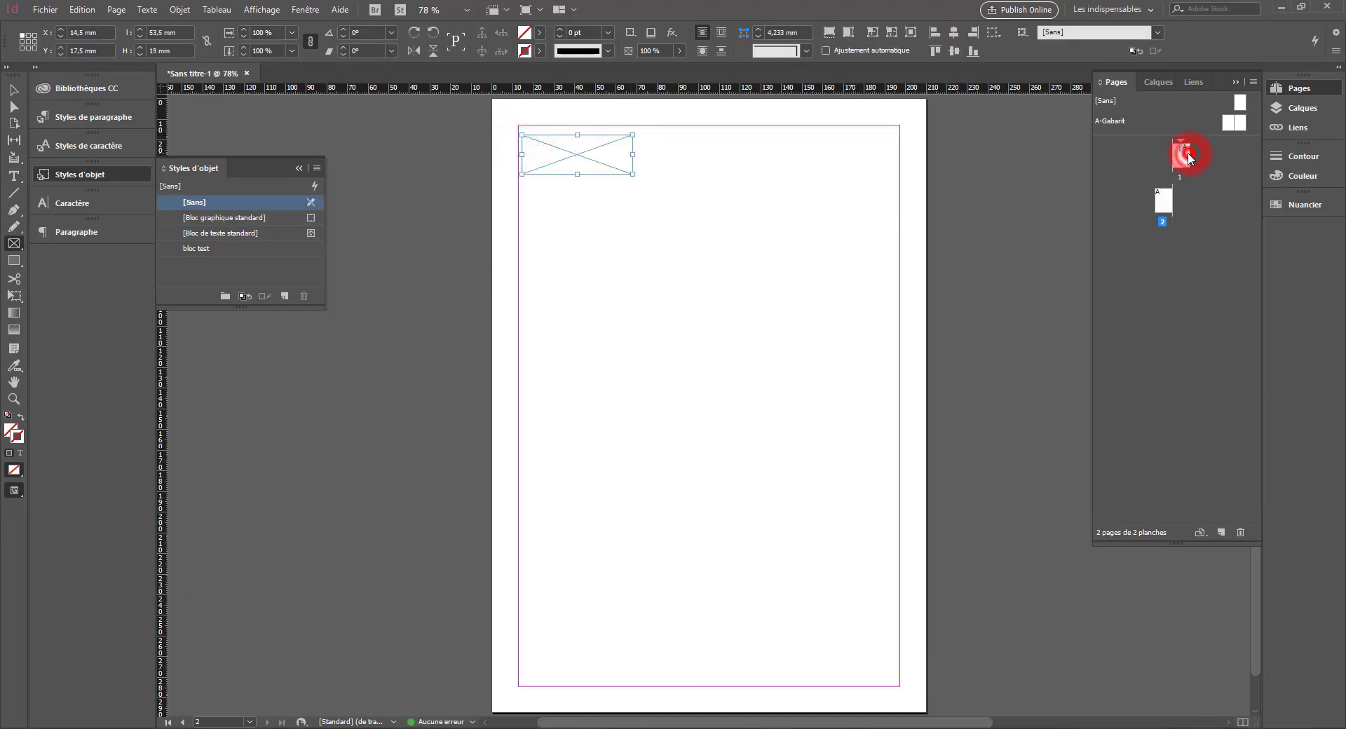
{"action": "double_click", "coordinate": [1185, 154]}
{"action": "double_click", "coordinate": [1162, 200]}
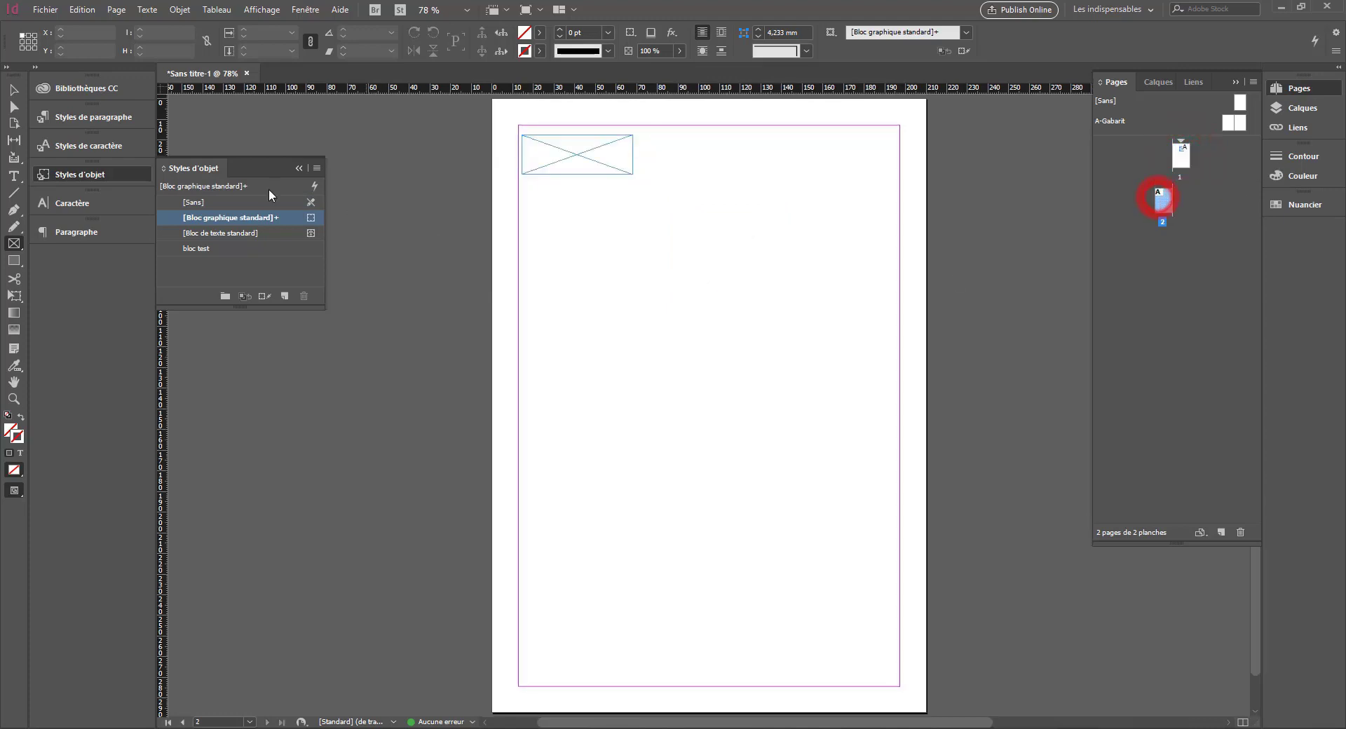
{"action": "left_click", "coordinate": [12, 90]}
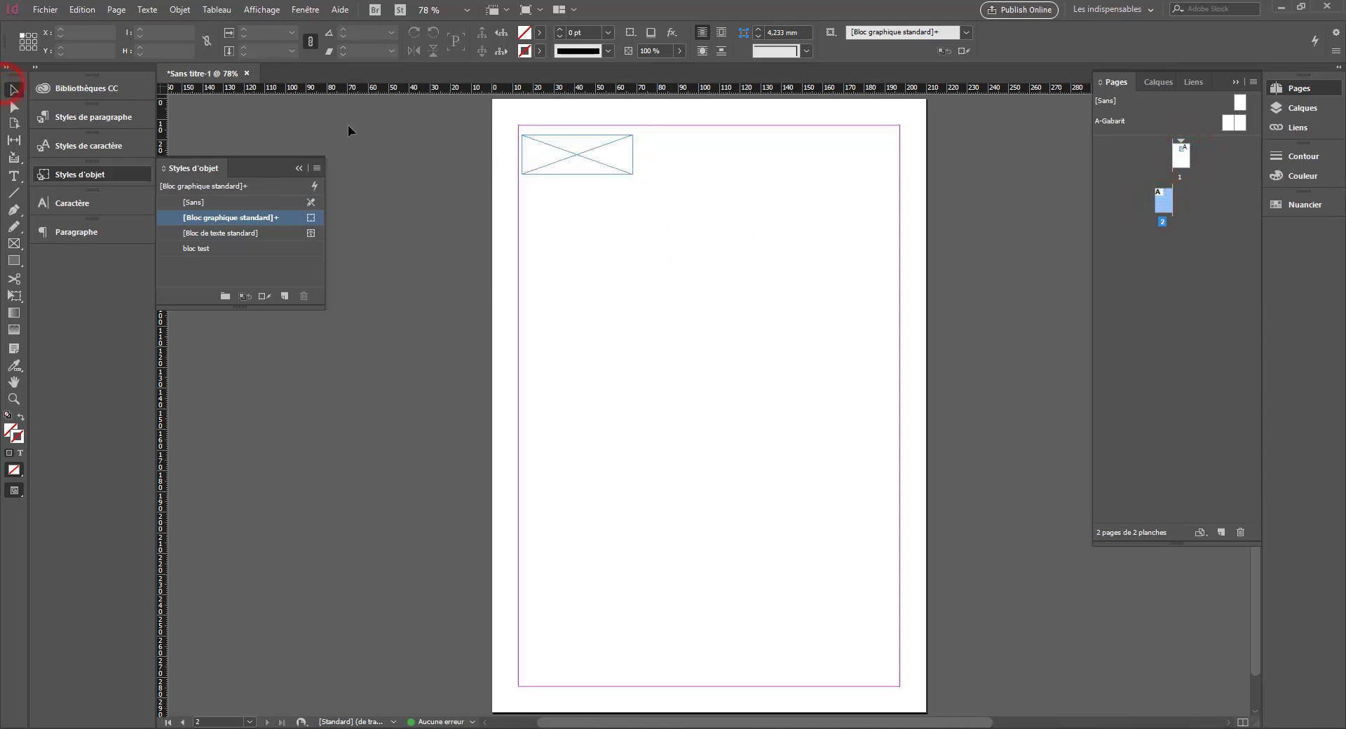
{"action": "left_click", "coordinate": [526, 138]}
{"action": "left_click", "coordinate": [196, 249]}
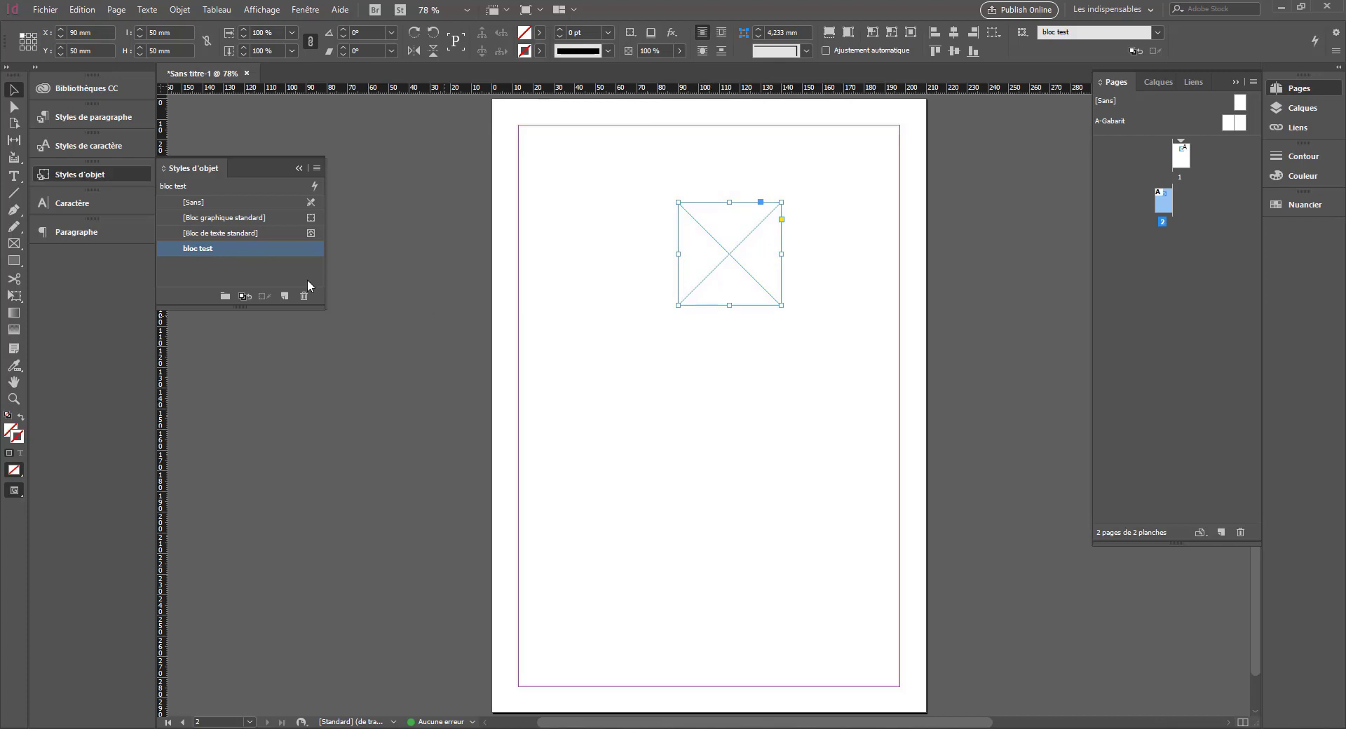
Step: Set the bloc test object style's fill to C=100 M=0 J=0 N=0 and apply the style options
{"action": "double_click", "coordinate": [191, 250]}
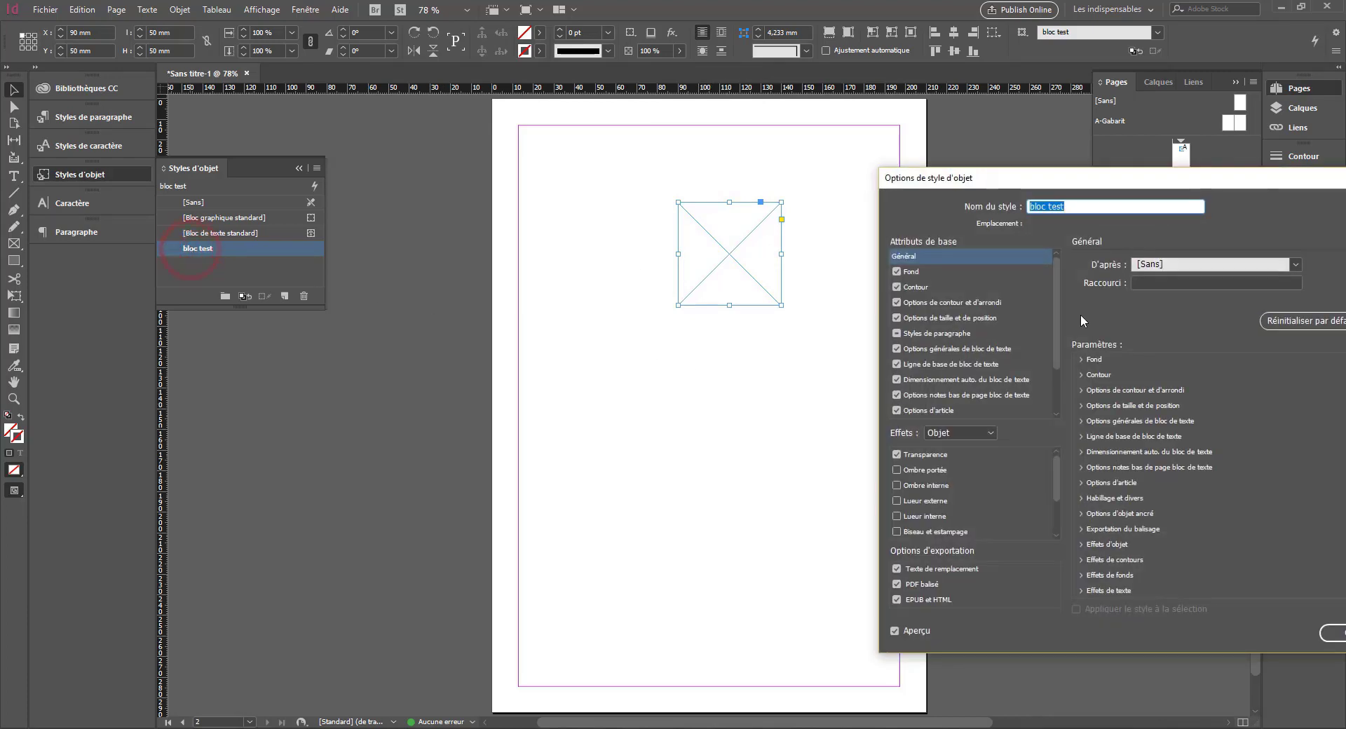
{"action": "left_click", "coordinate": [918, 272]}
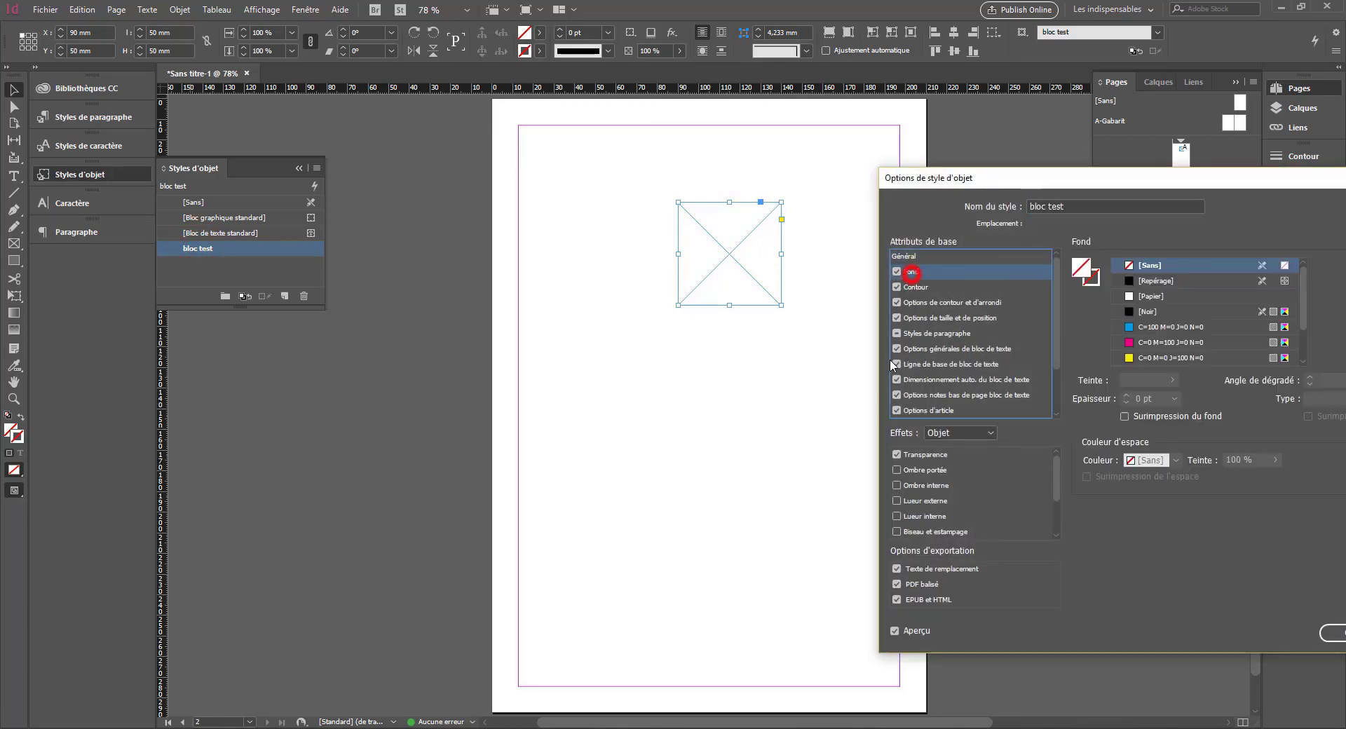
{"action": "left_click", "coordinate": [1180, 327]}
{"action": "key", "text": "Return"}
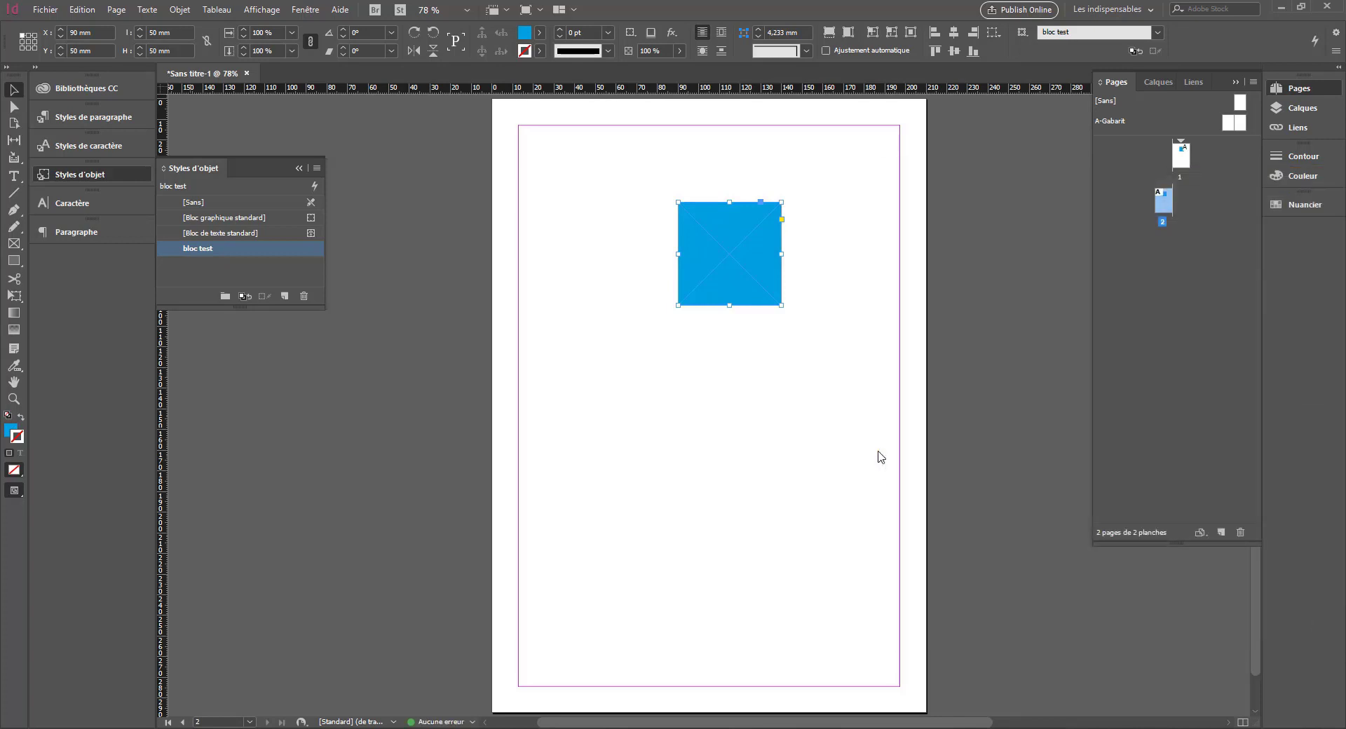
Step: Display page 1 to check its frame against the modified style, and select the bloc test object style
{"action": "left_click", "coordinate": [1181, 155]}
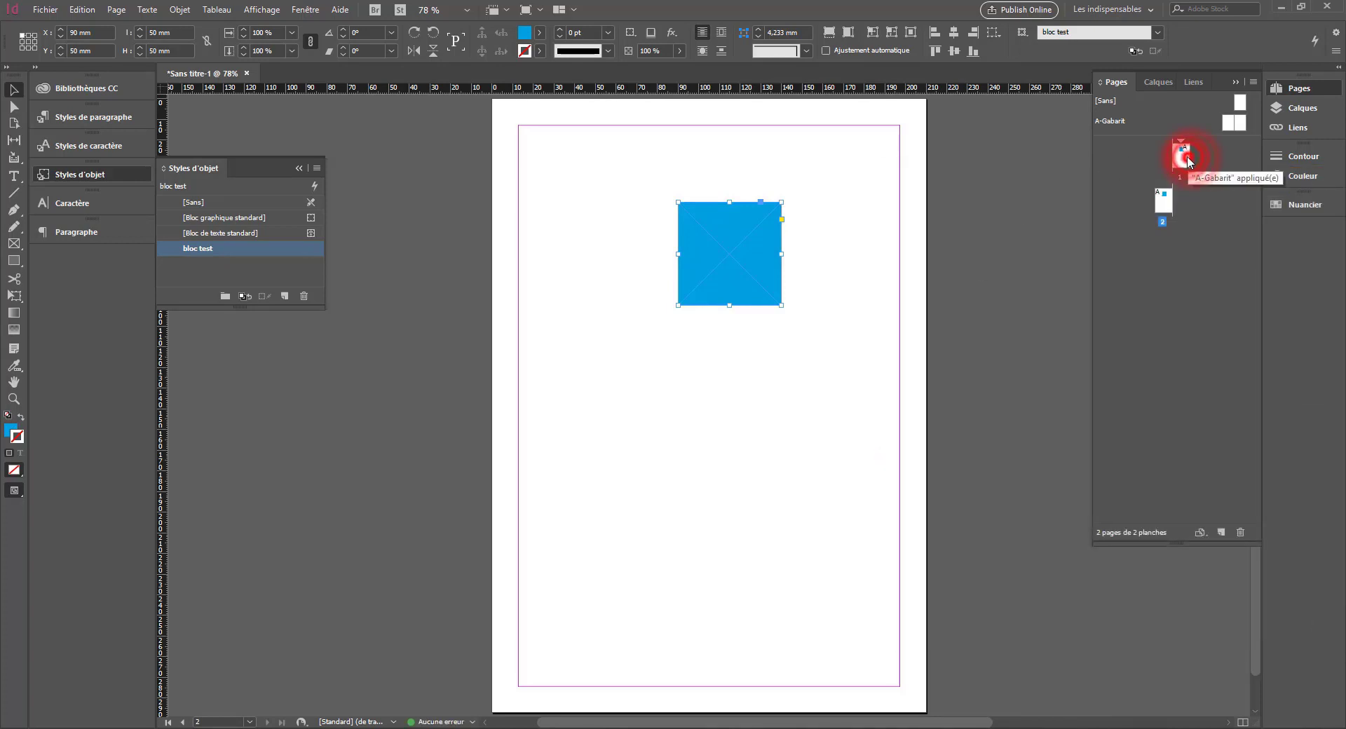
{"action": "double_click", "coordinate": [1177, 155]}
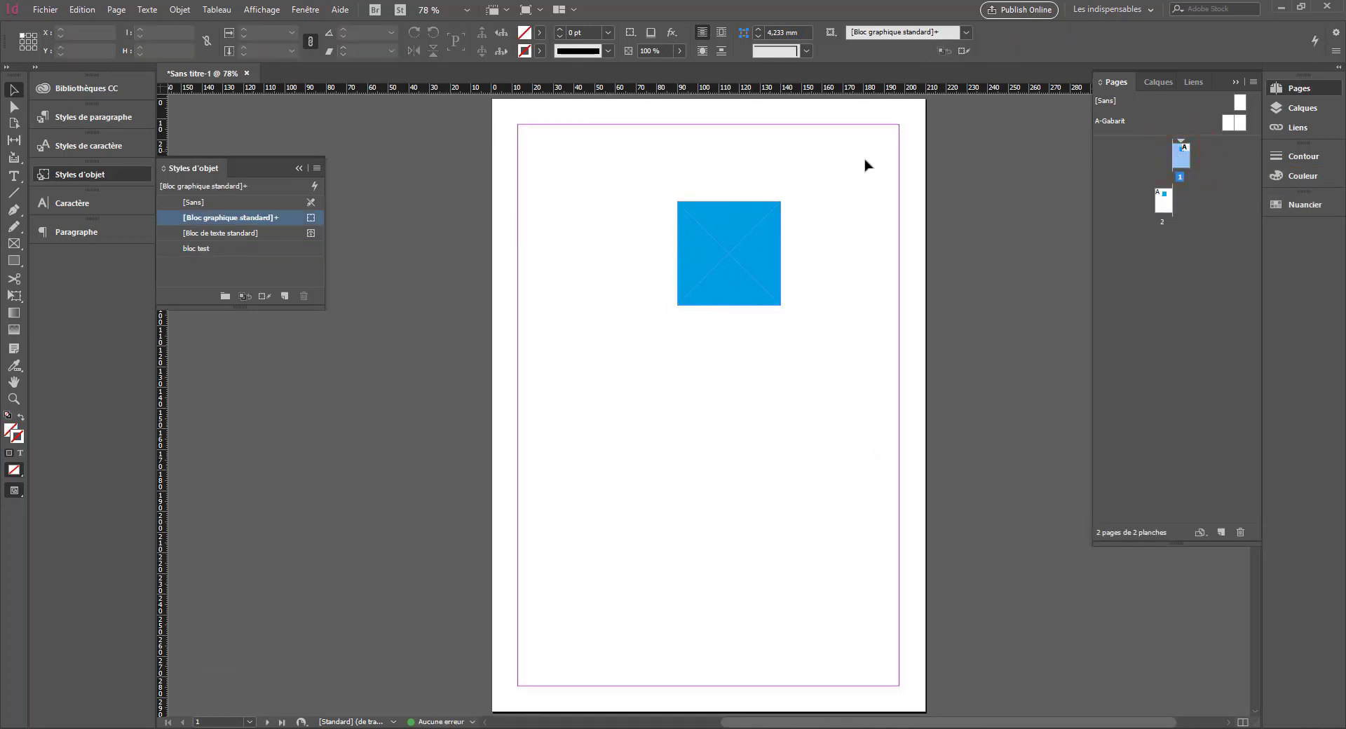
{"action": "left_click", "coordinate": [183, 250]}
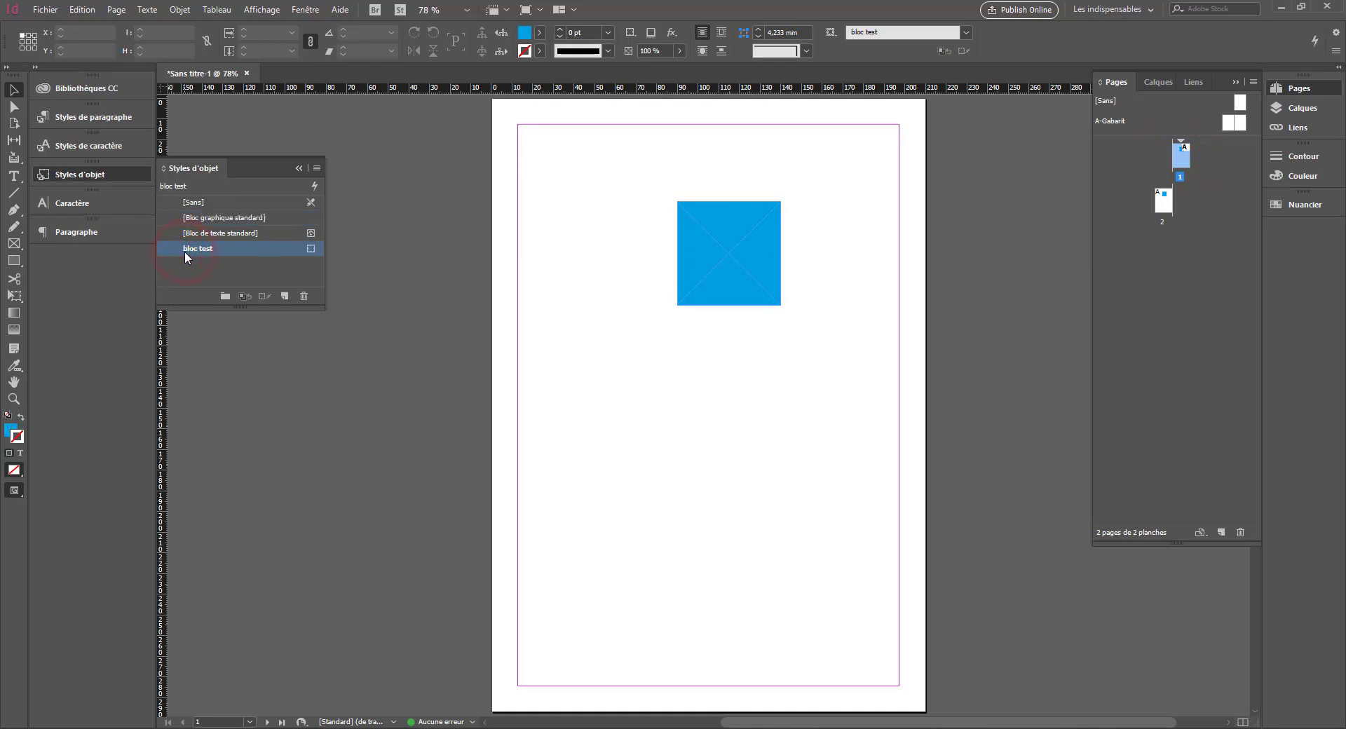
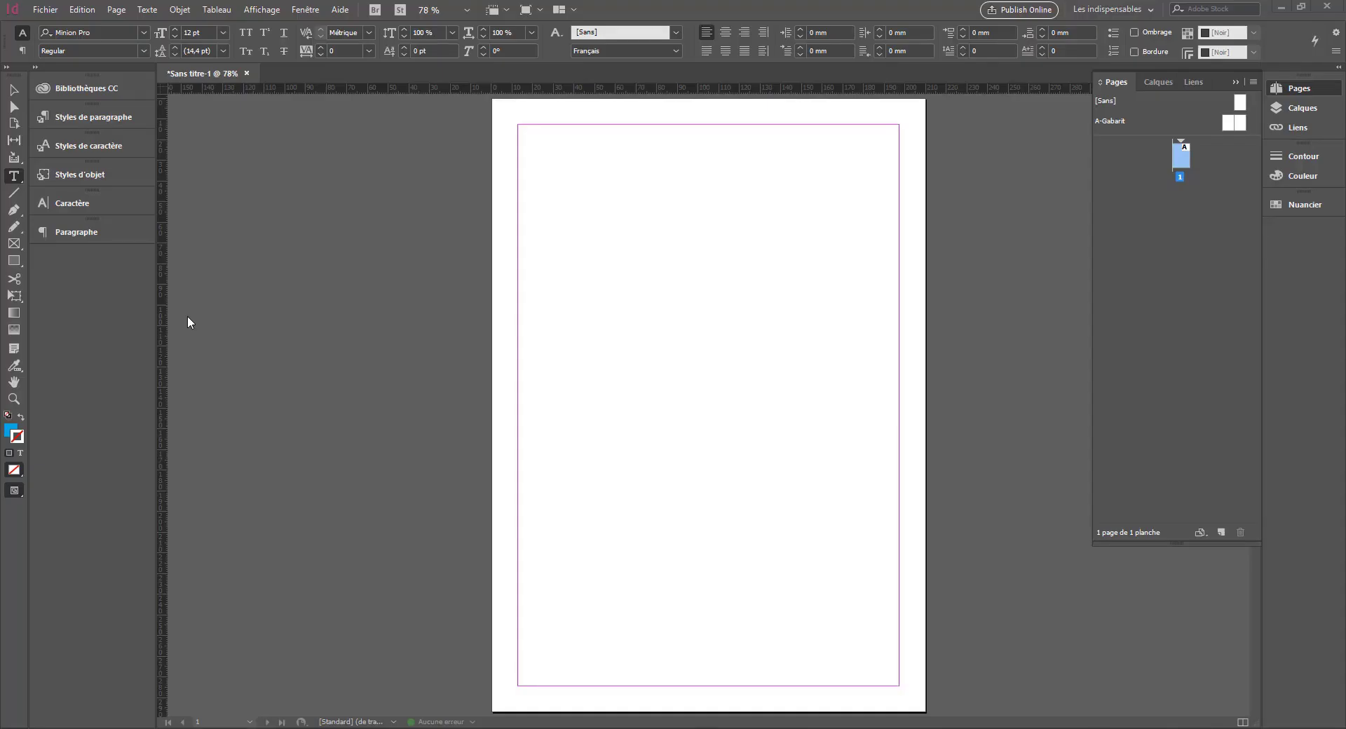
Step: Open the font list and filter it to show fonts similar to Minion Pro Regular
{"action": "left_click", "coordinate": [148, 33]}
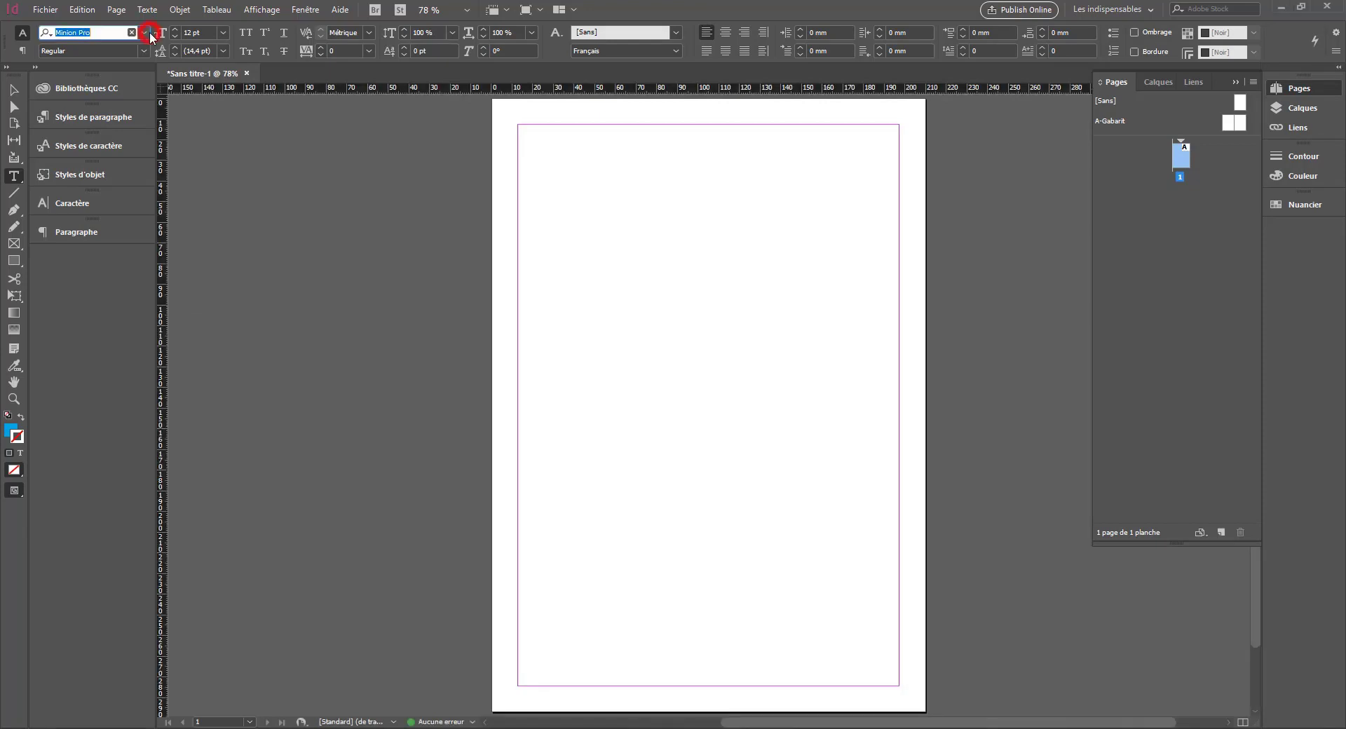
{"action": "left_click", "coordinate": [144, 32]}
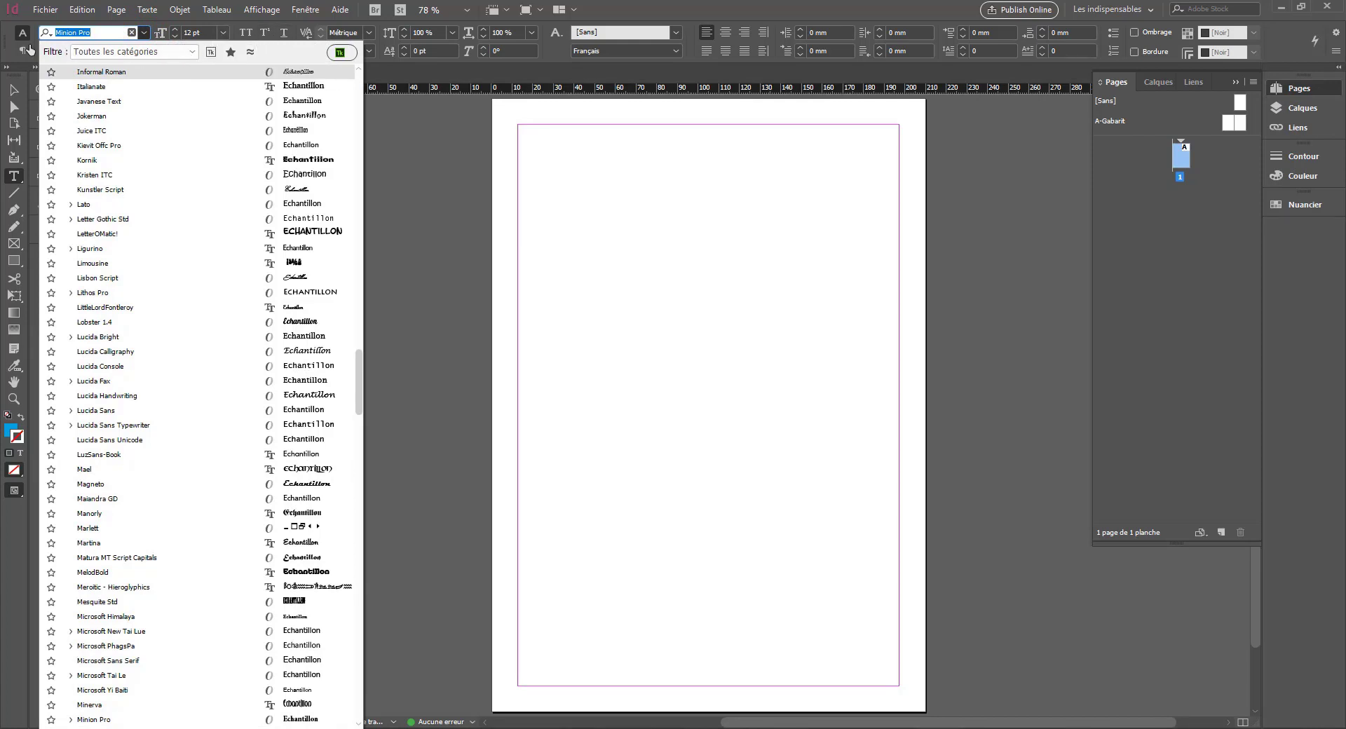
{"action": "left_click", "coordinate": [251, 57]}
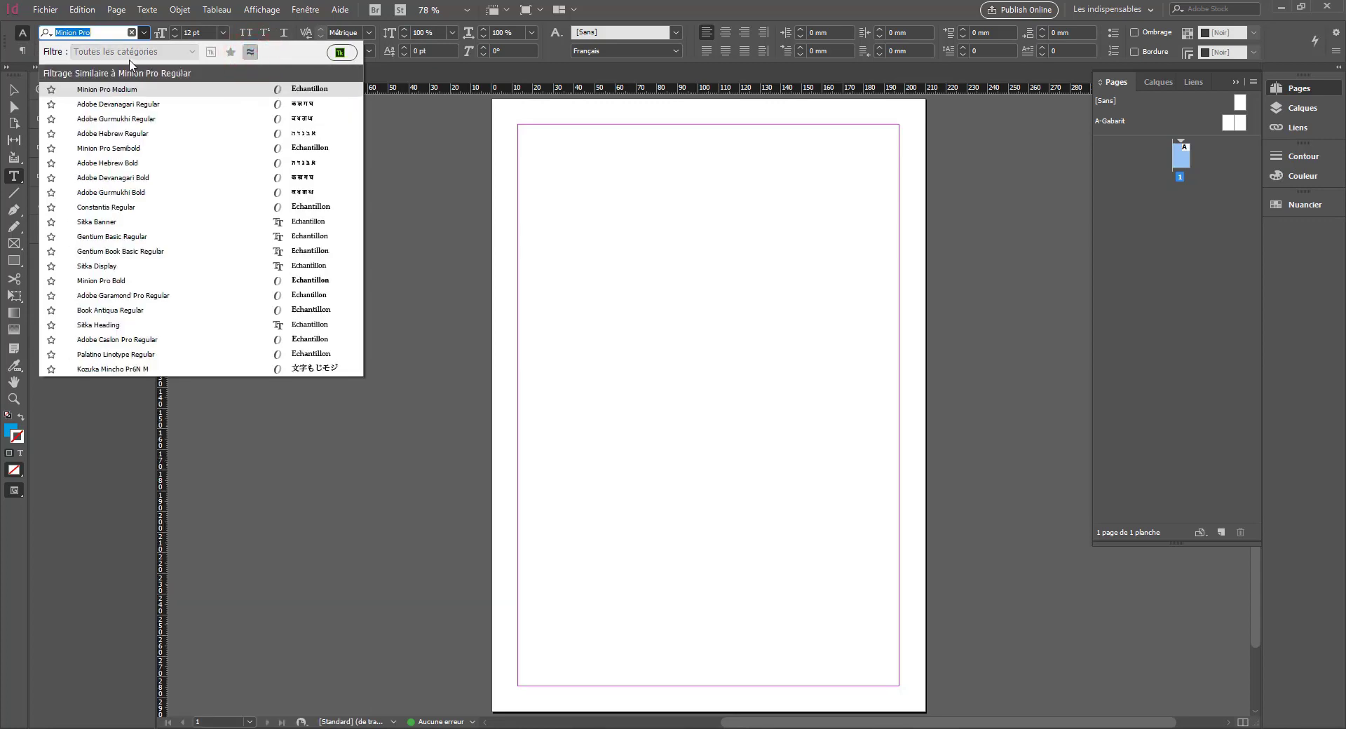
Step: Search the fonts for "hel", choose Helvetica Inserat LT Std, and briefly filter the font list for fonts similar to it
{"action": "type", "text": "hel"}
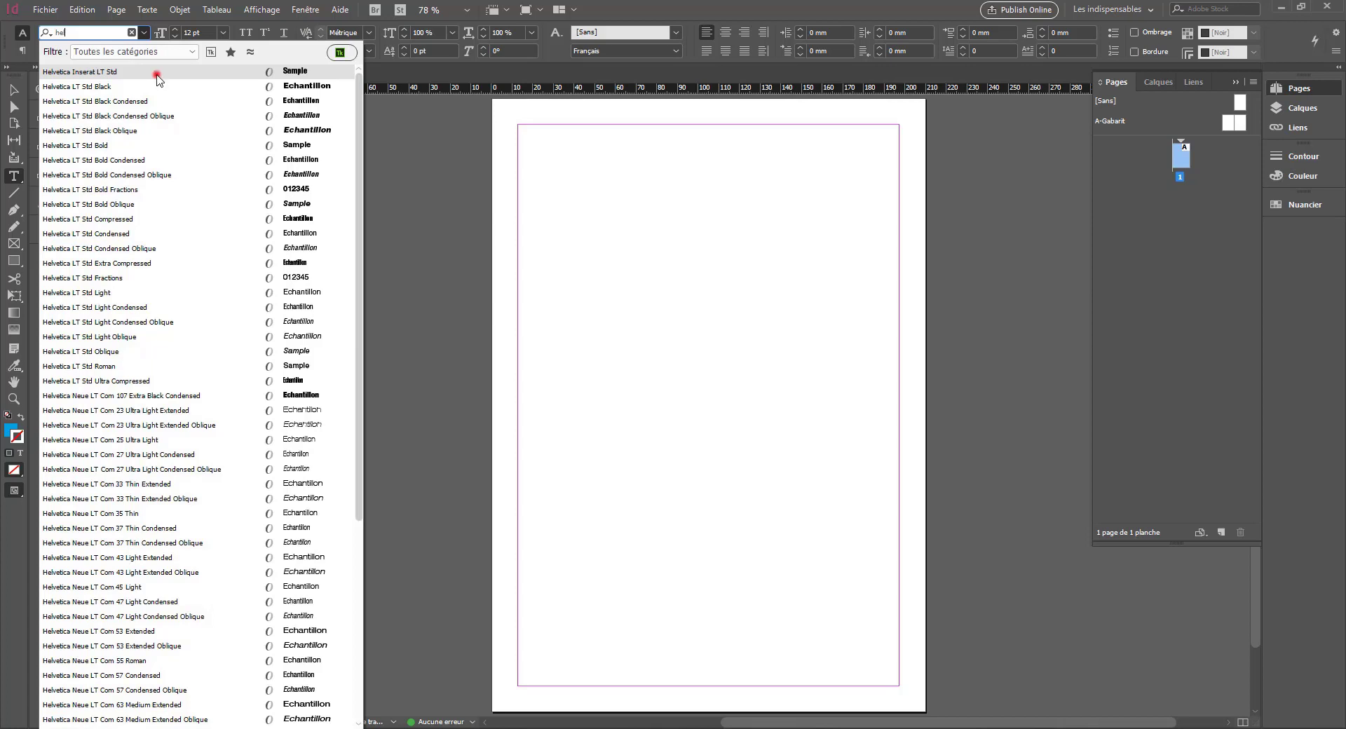
{"action": "left_click", "coordinate": [132, 71]}
{"action": "left_click", "coordinate": [144, 32]}
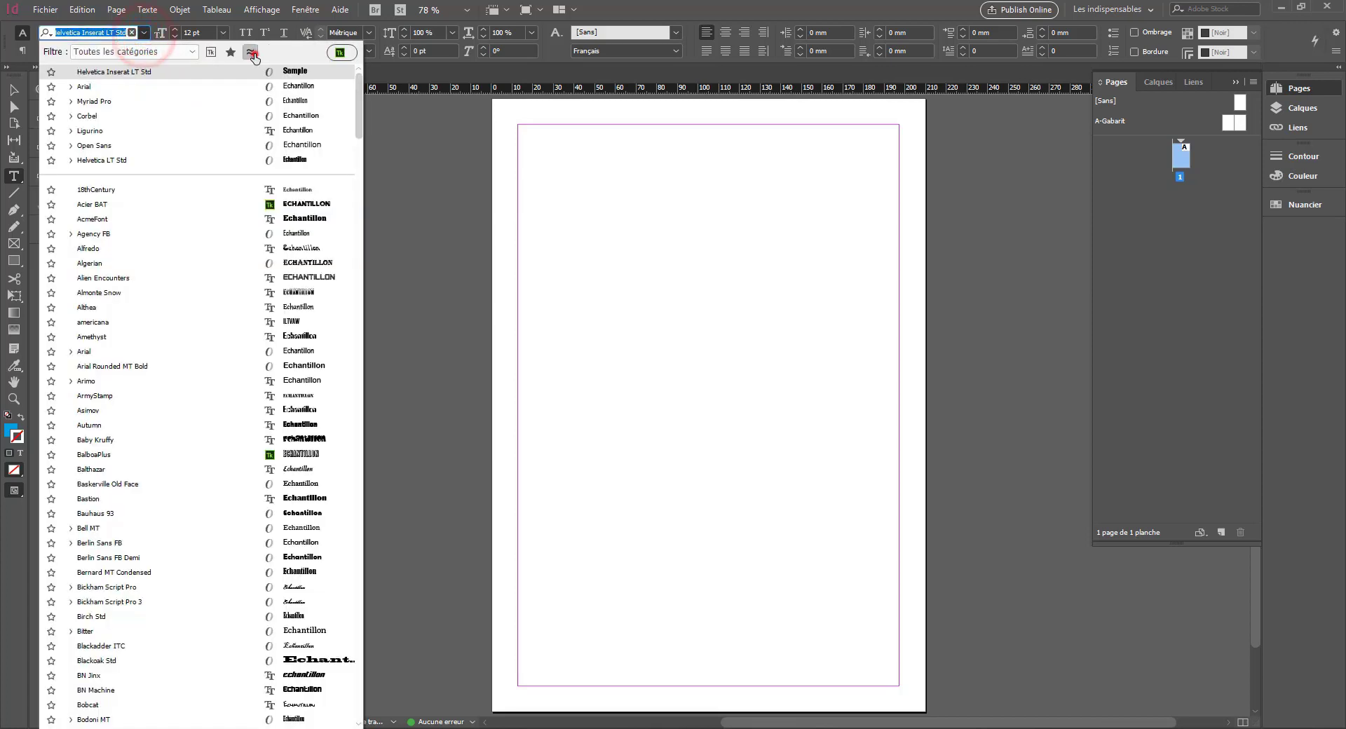
{"action": "left_click", "coordinate": [250, 52]}
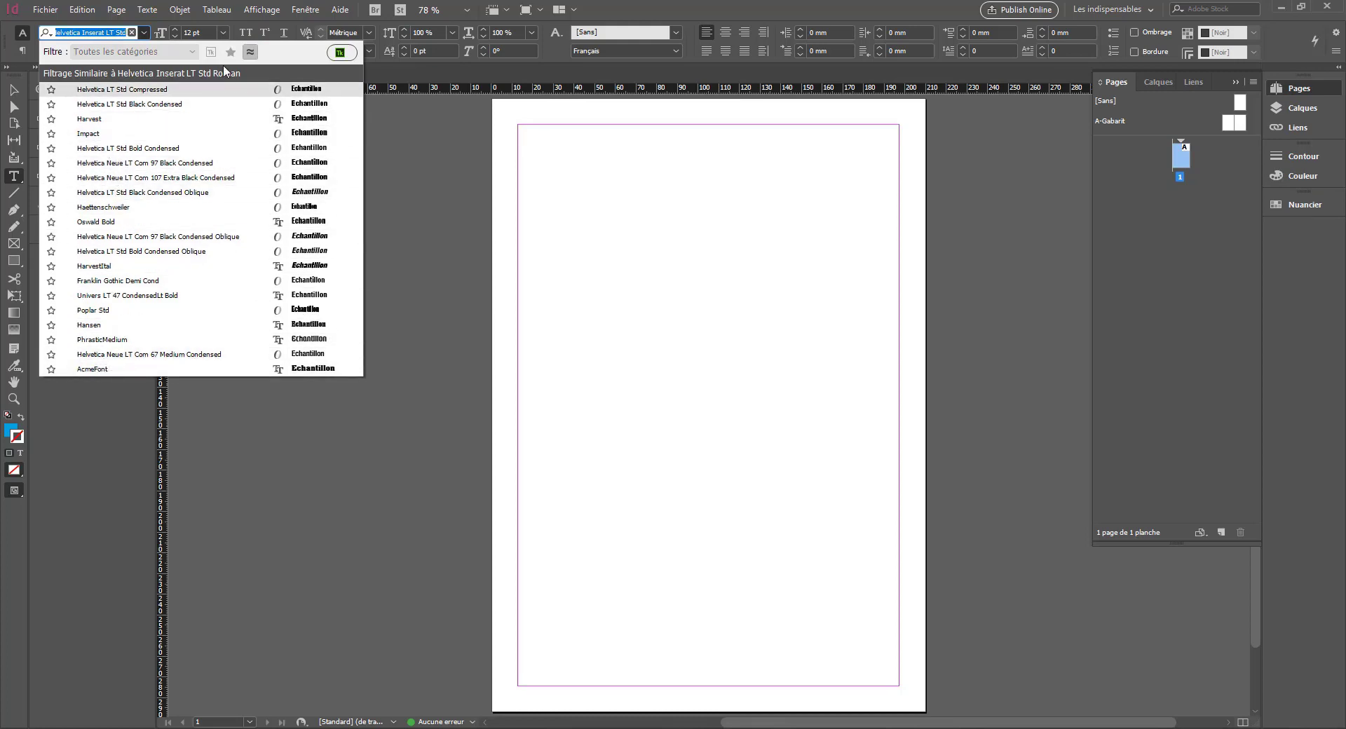
{"action": "left_click", "coordinate": [250, 52]}
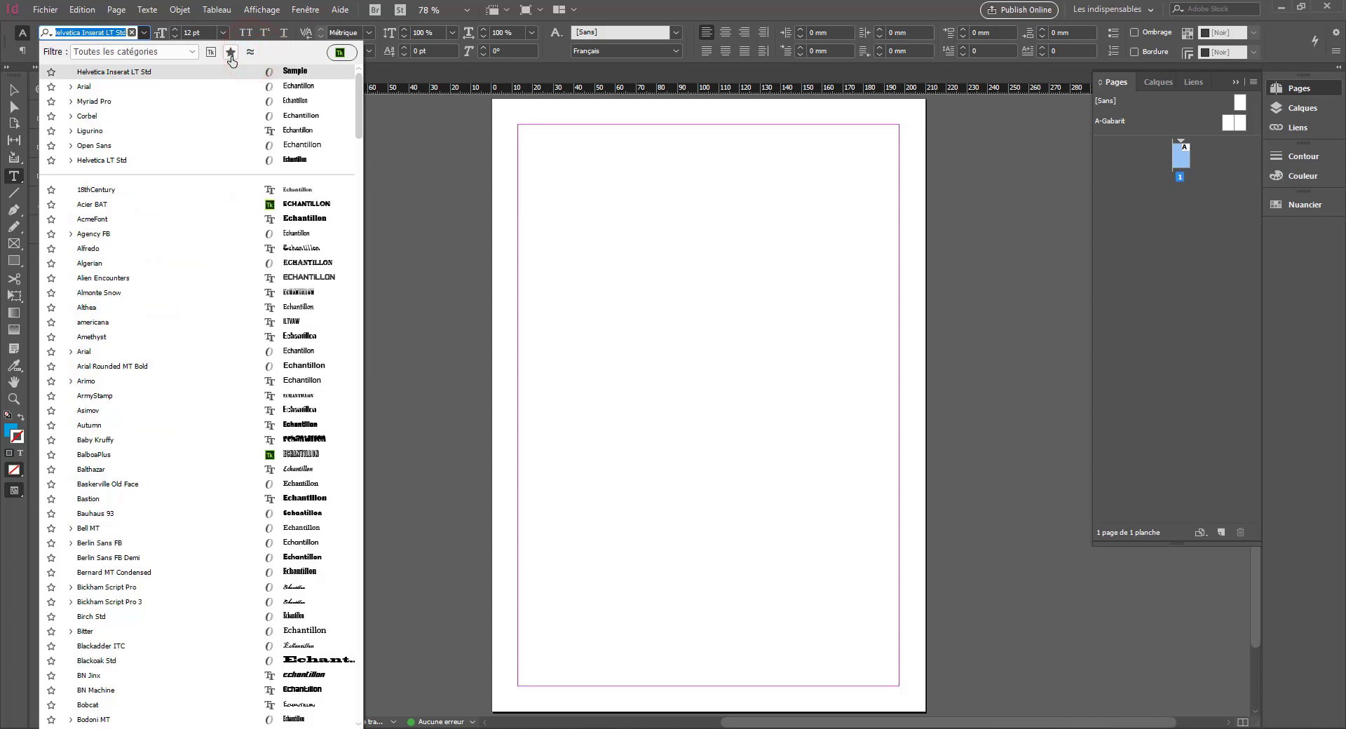
Step: Mark Open Sans as a favourite, try the favourites filter on the font list, and remove the favourite mark
{"action": "left_click", "coordinate": [231, 53]}
{"action": "left_click", "coordinate": [231, 53]}
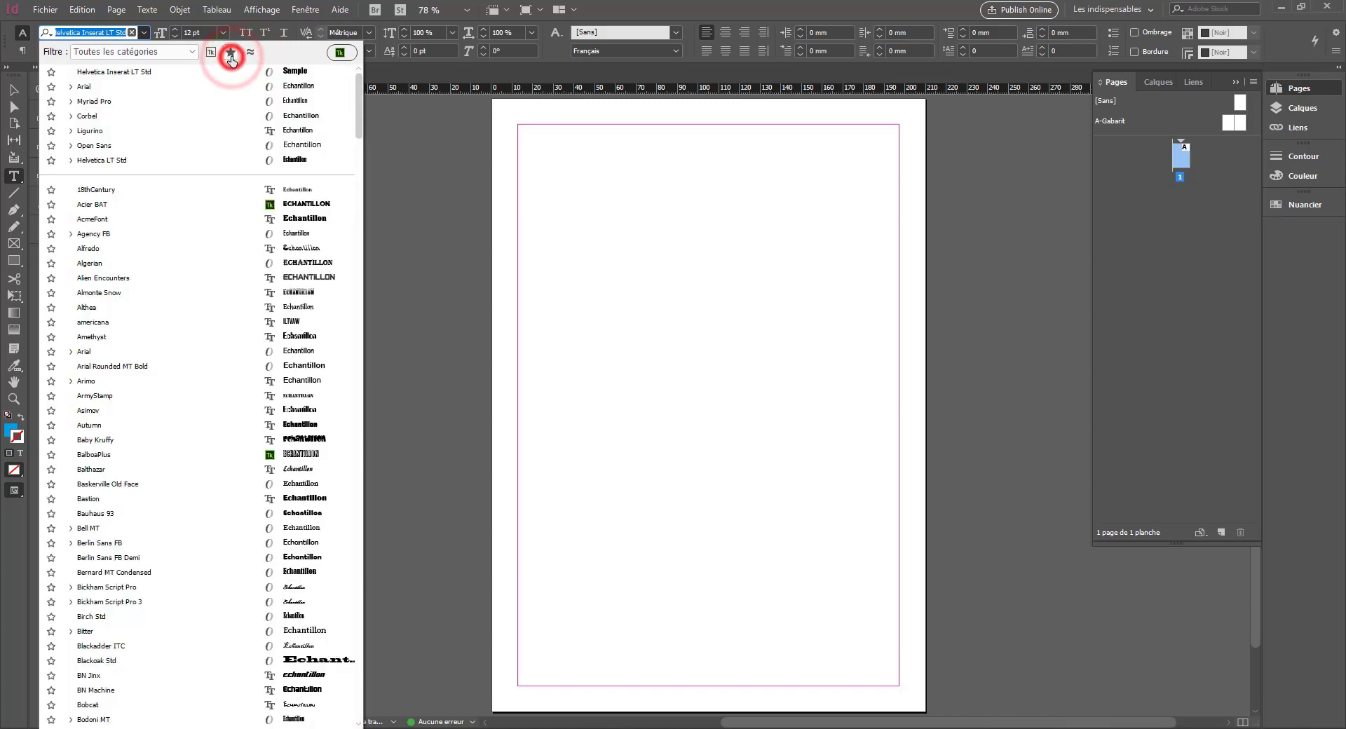
{"action": "left_click", "coordinate": [50, 87]}
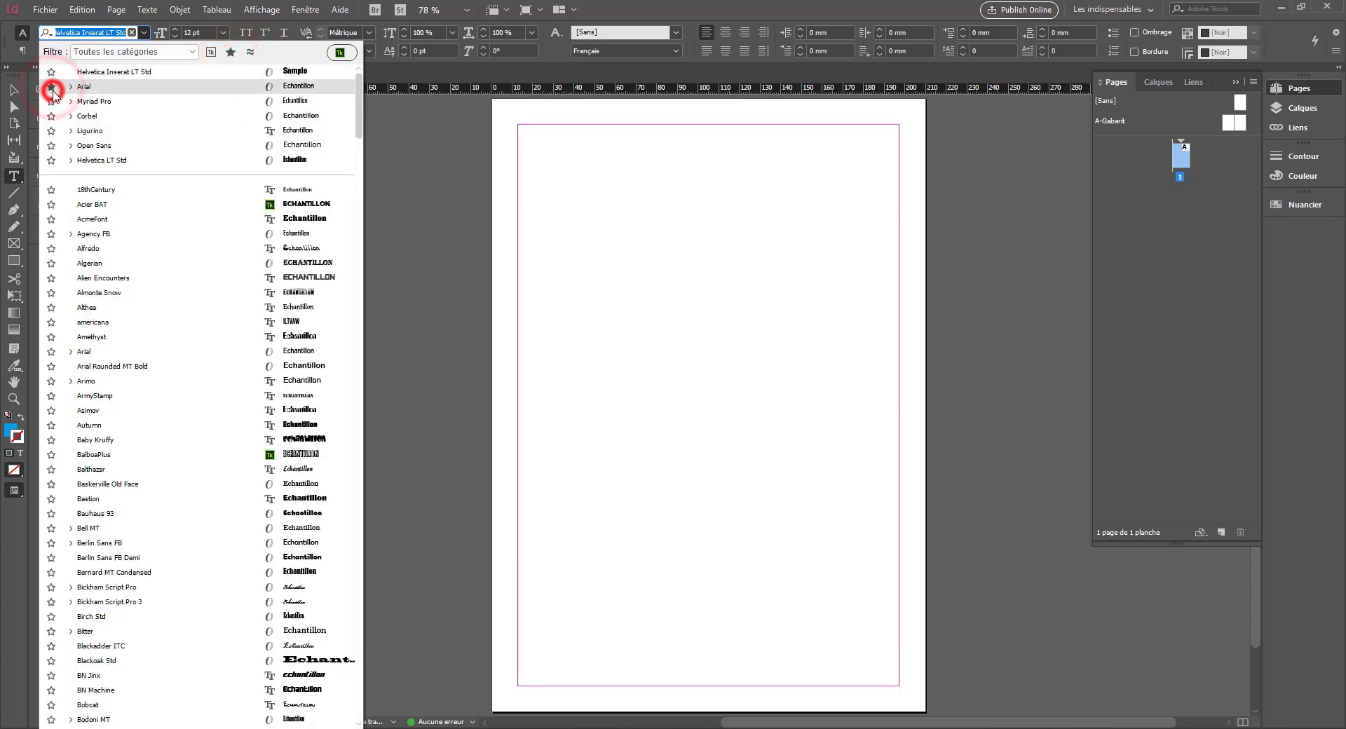
{"action": "left_click", "coordinate": [49, 145]}
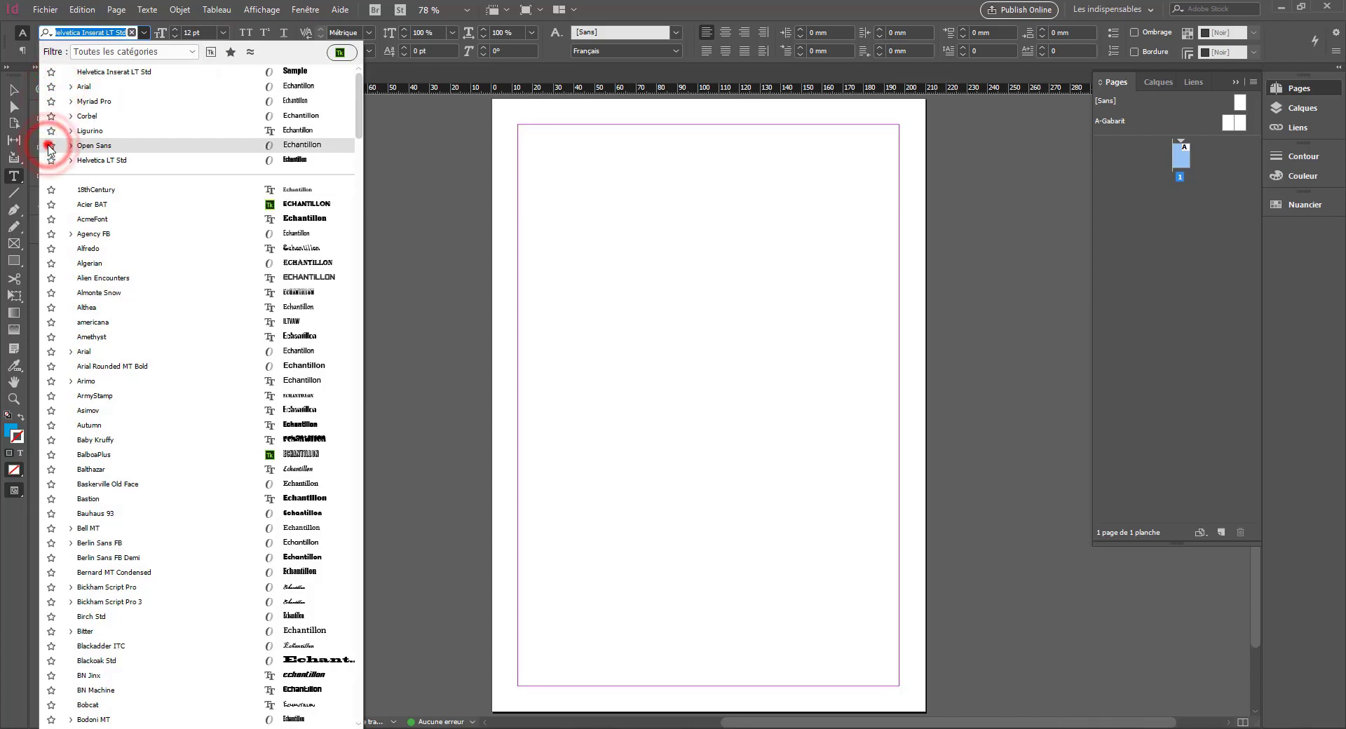
{"action": "left_click", "coordinate": [229, 54]}
{"action": "left_click", "coordinate": [230, 54]}
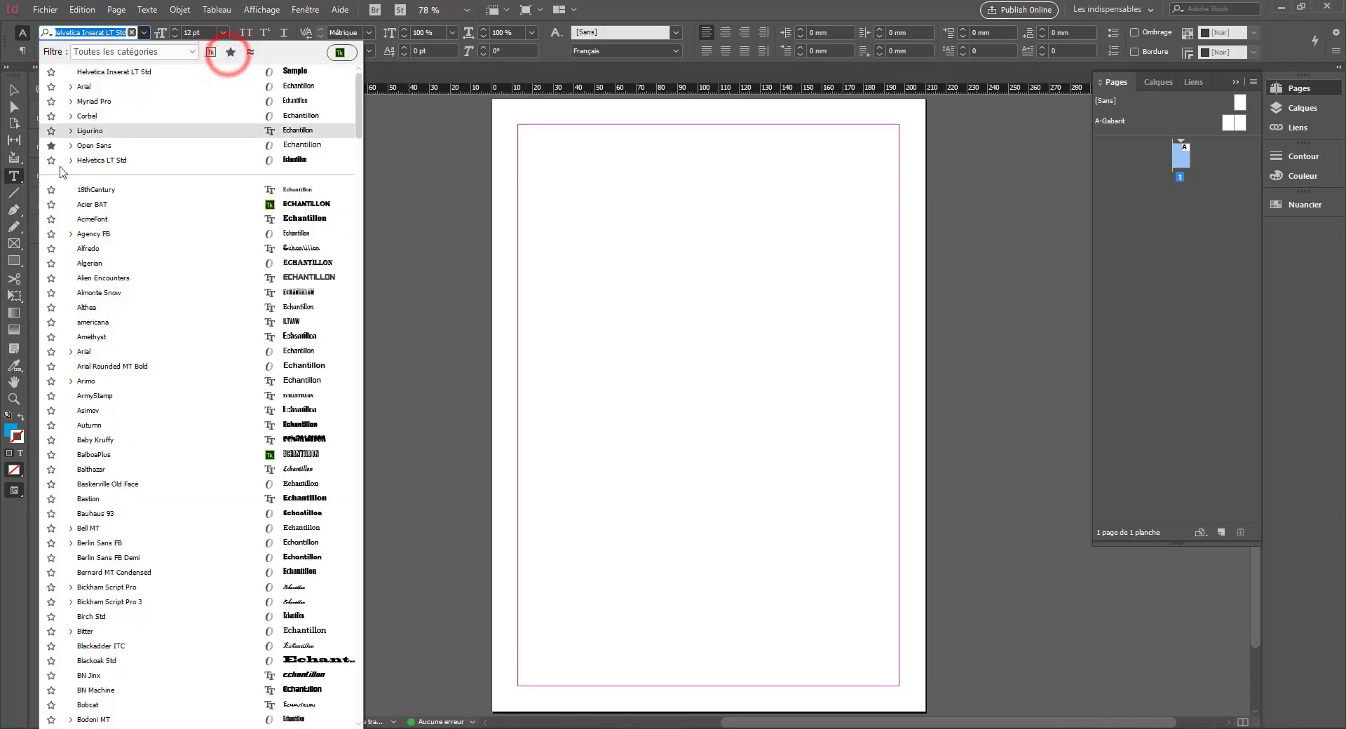
{"action": "left_click", "coordinate": [50, 146]}
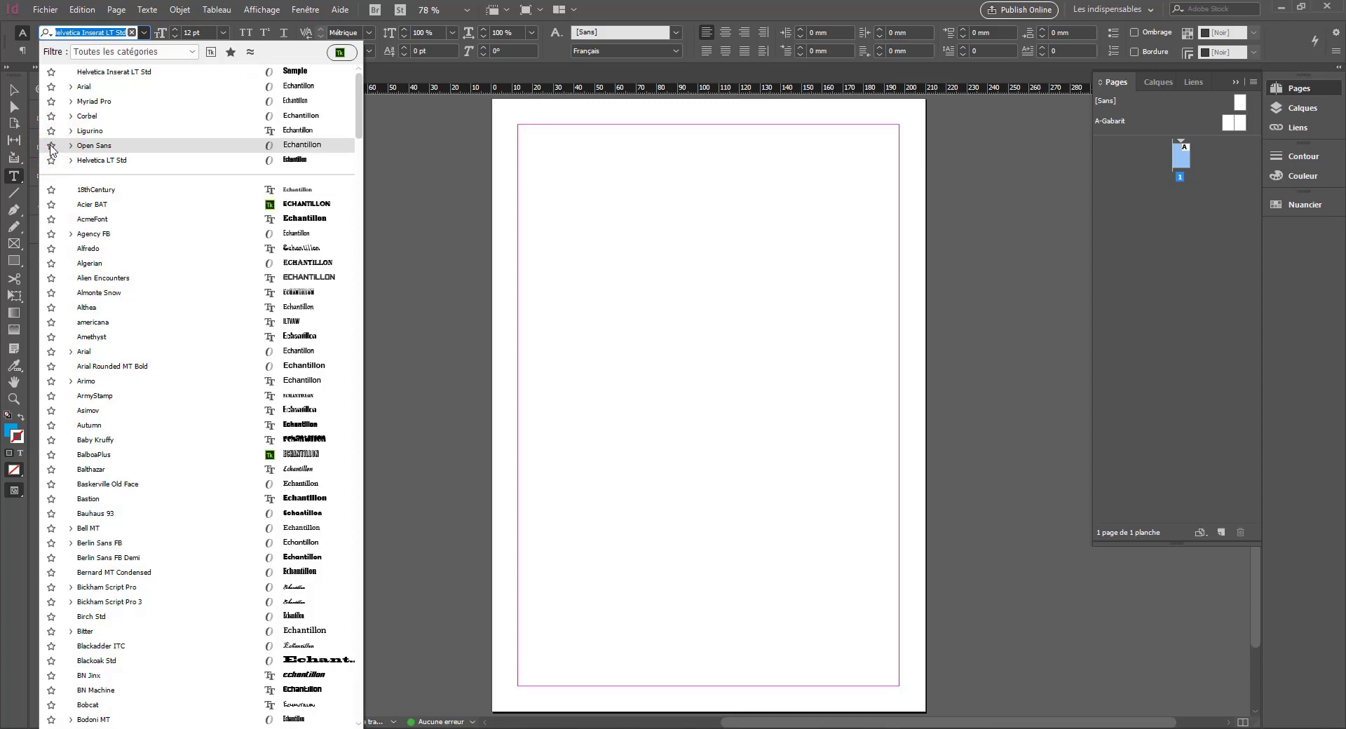
Step: View only the Typekit fonts, turn that filter off, and filter the font list by the Serif category
{"action": "left_click", "coordinate": [211, 53]}
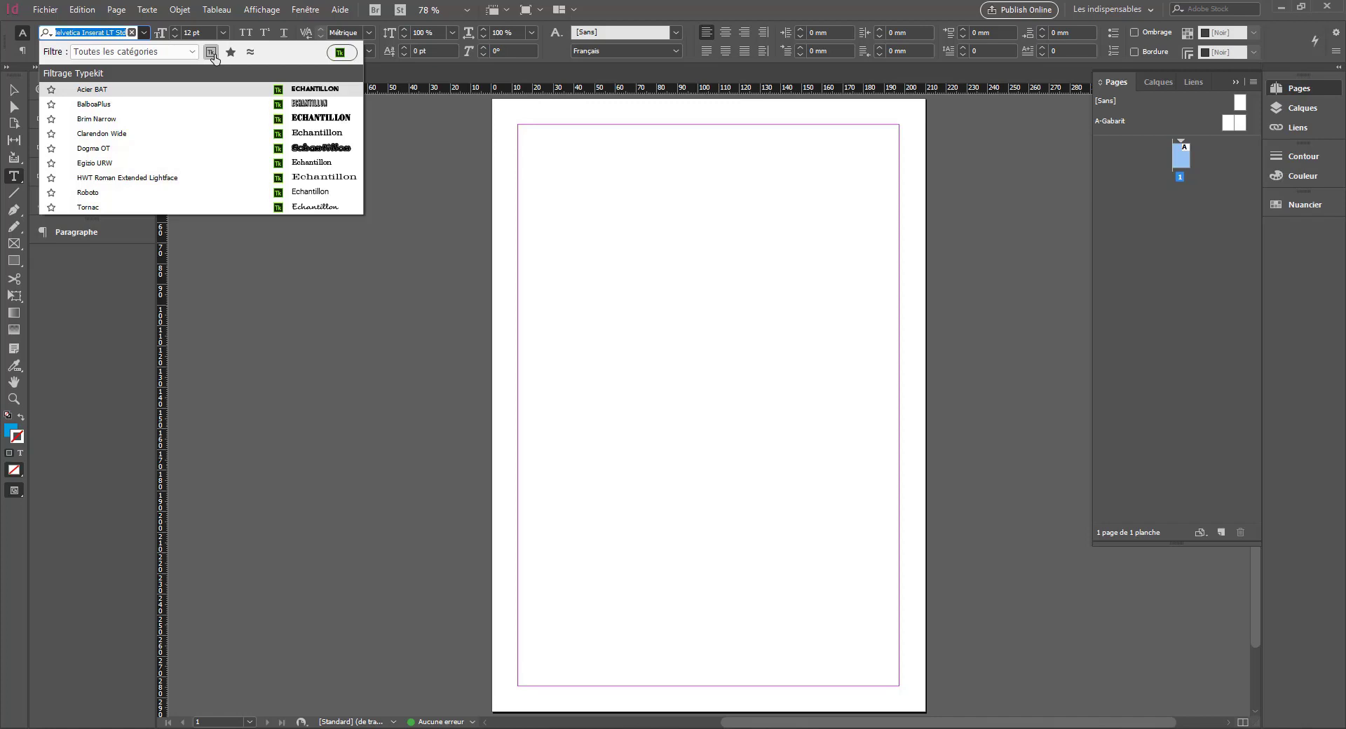
{"action": "left_click", "coordinate": [210, 52]}
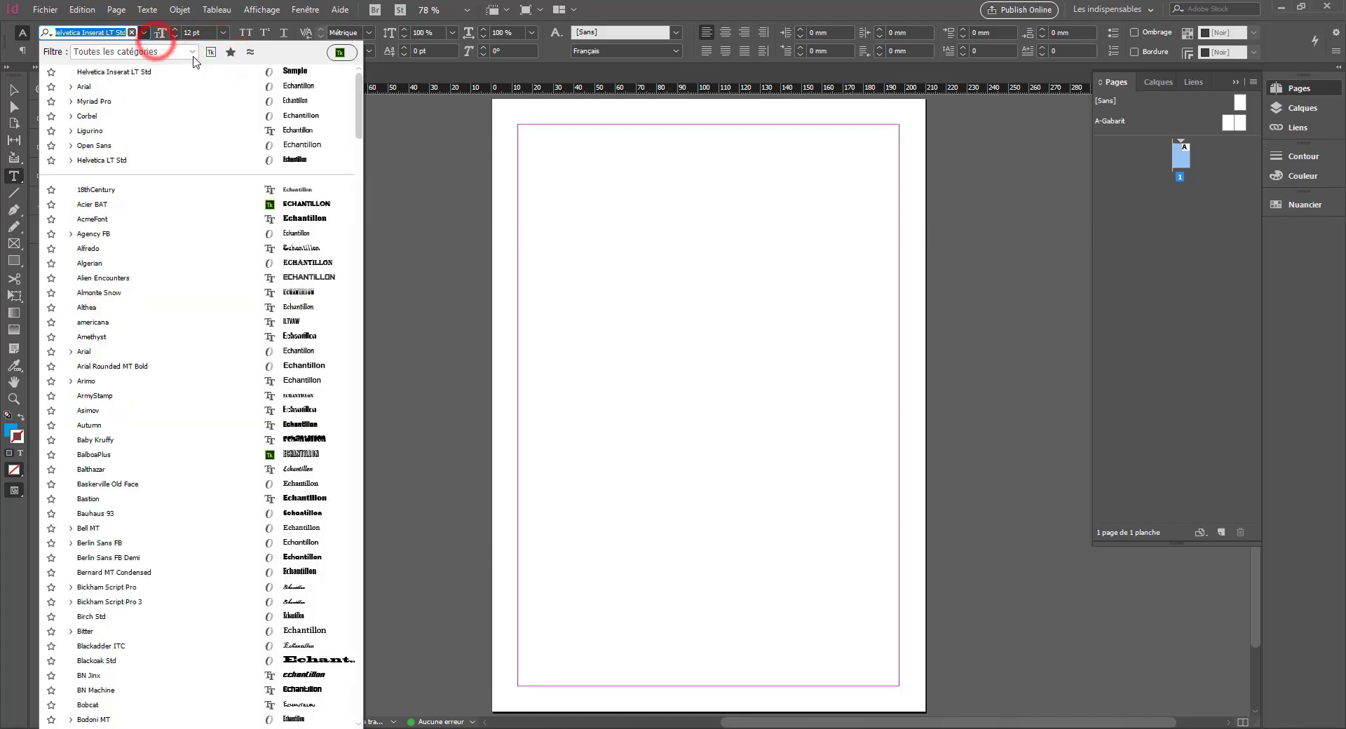
{"action": "left_click", "coordinate": [141, 53]}
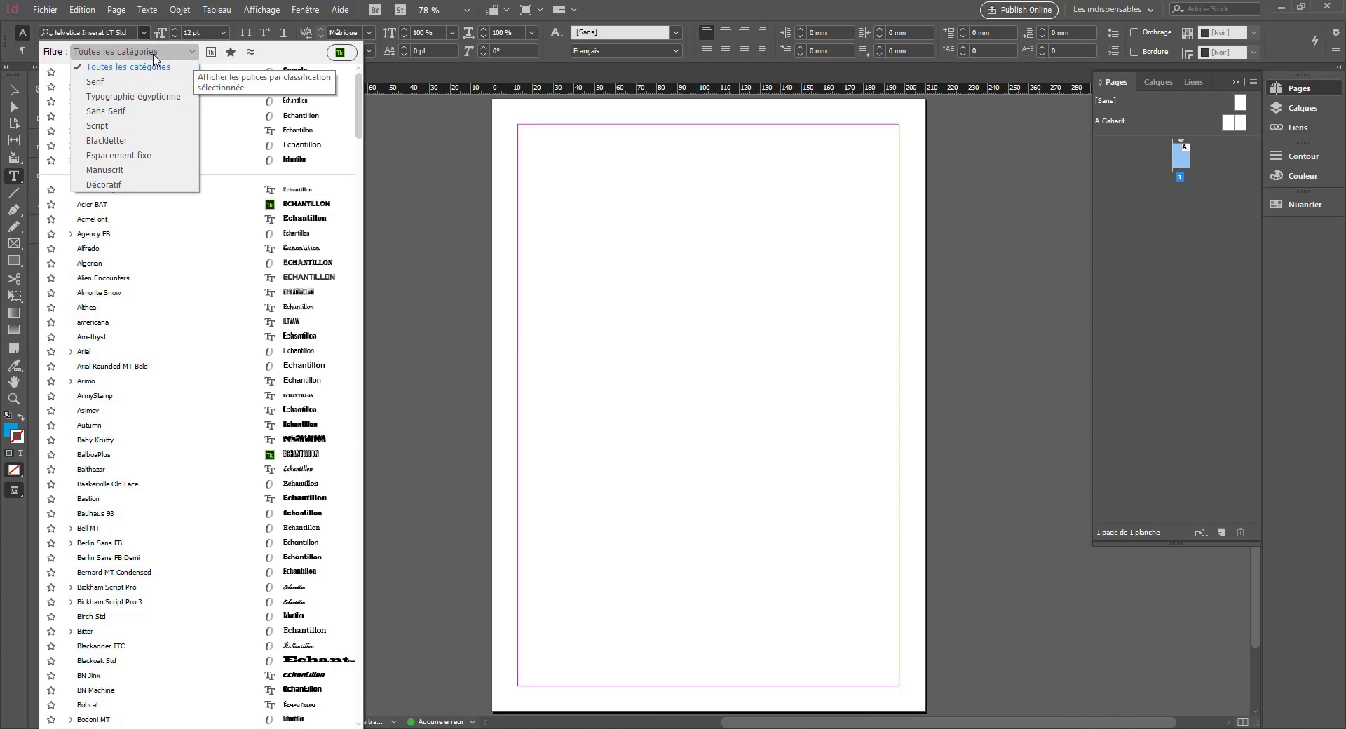
{"action": "left_click", "coordinate": [133, 82]}
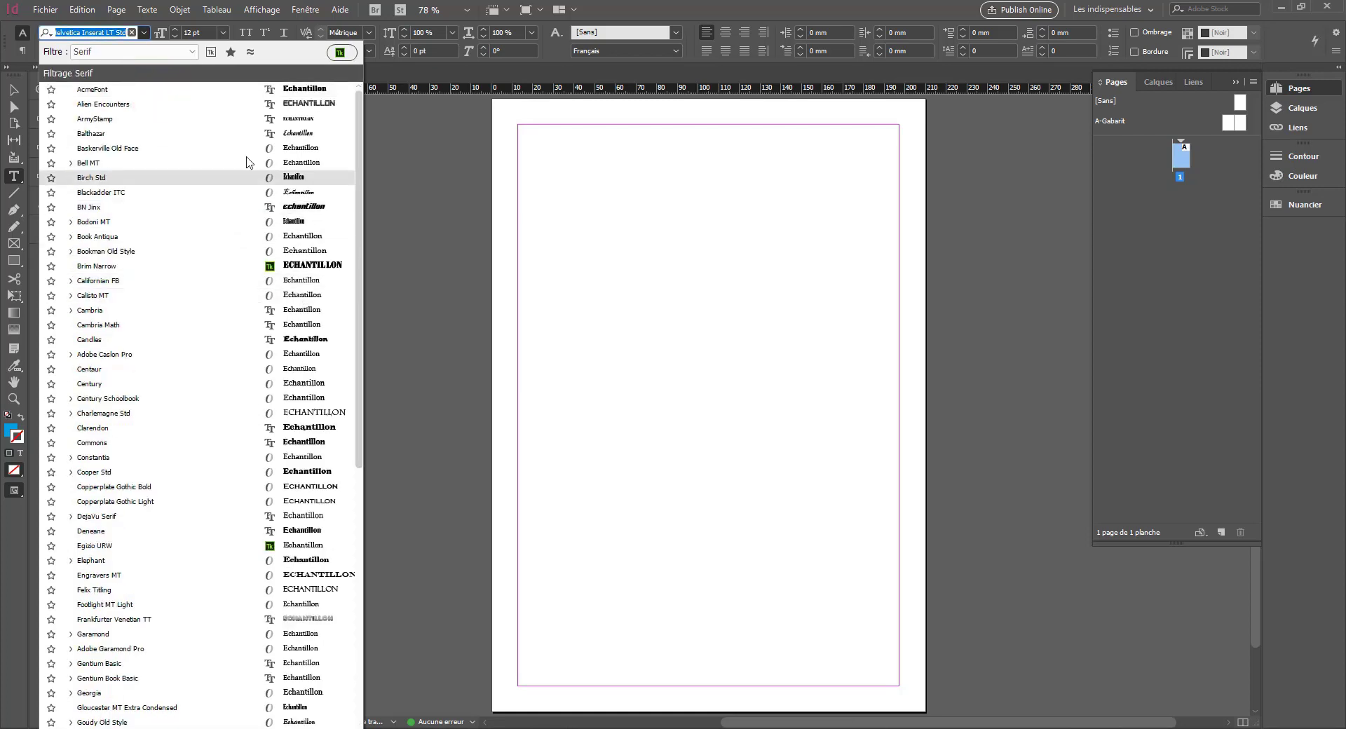
Step: Draw a text frame across the upper half of the page, enter "Empattement" and set the text to 48 pt
{"action": "left_click", "coordinate": [14, 175]}
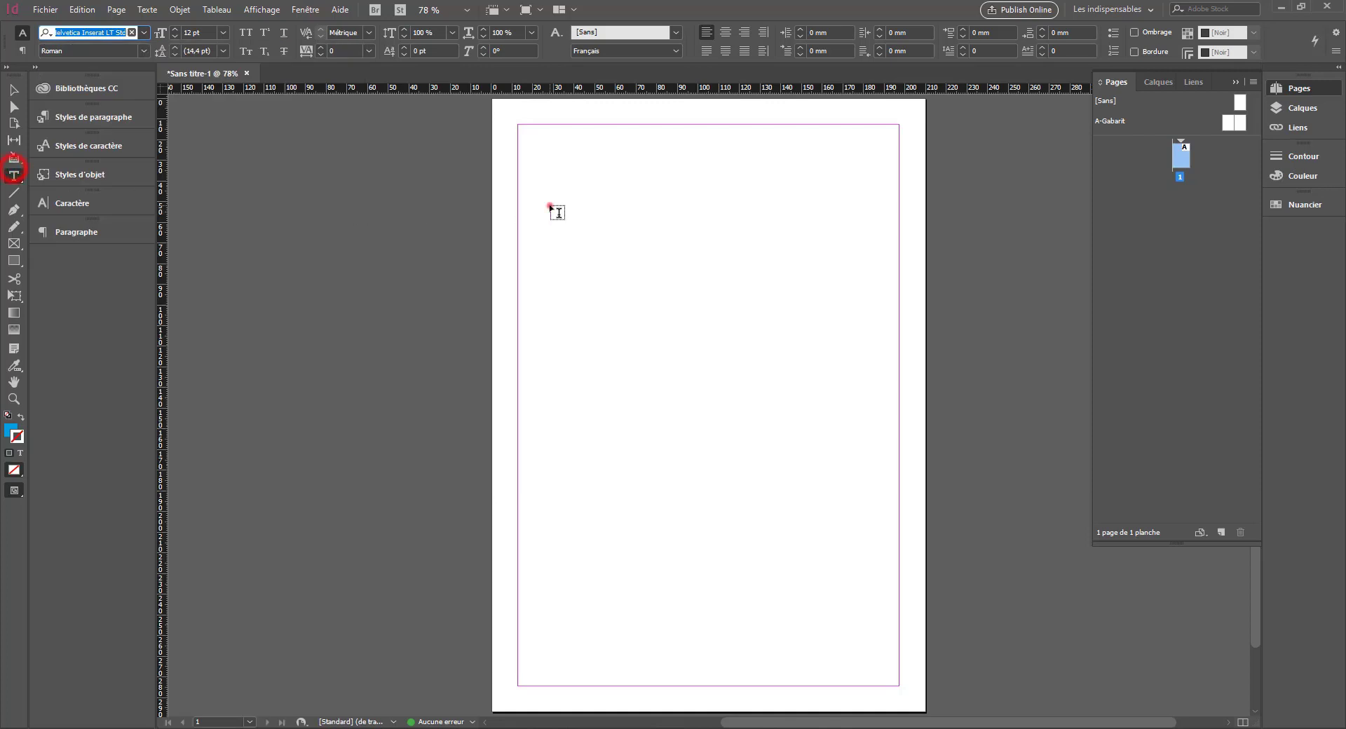
{"action": "left_click_drag", "start_coordinate": [549, 205], "coordinate": [876, 404]}
{"action": "type", "text": "Empattement"}
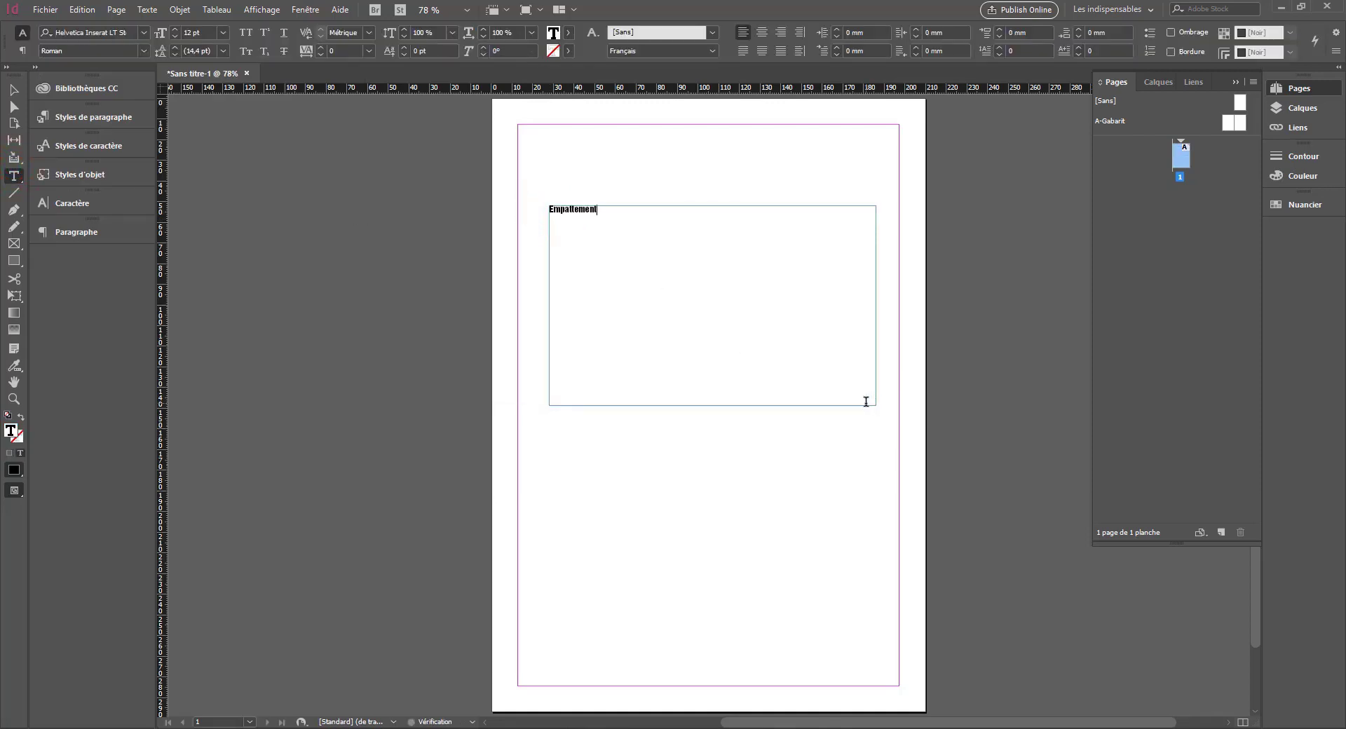
{"action": "key", "text": "ctrl+a"}
{"action": "left_click", "coordinate": [223, 32]}
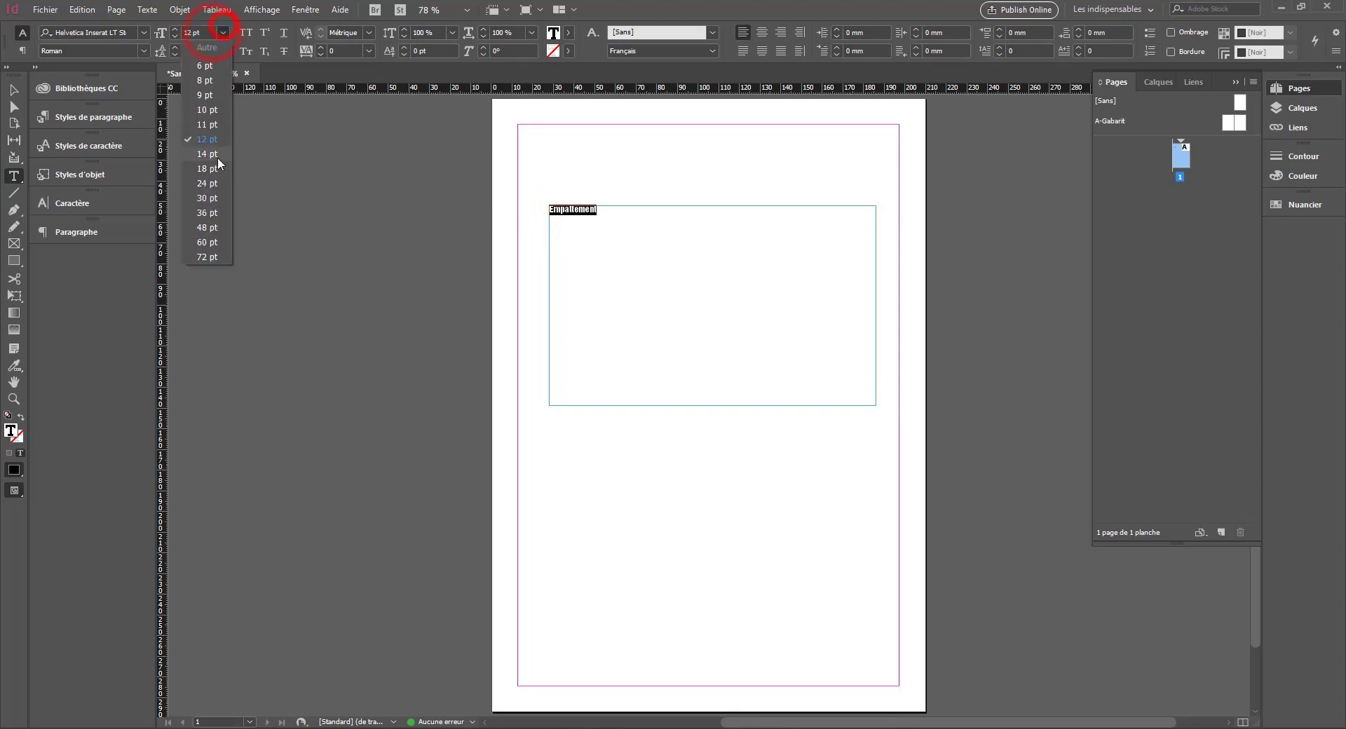
{"action": "left_click", "coordinate": [223, 223]}
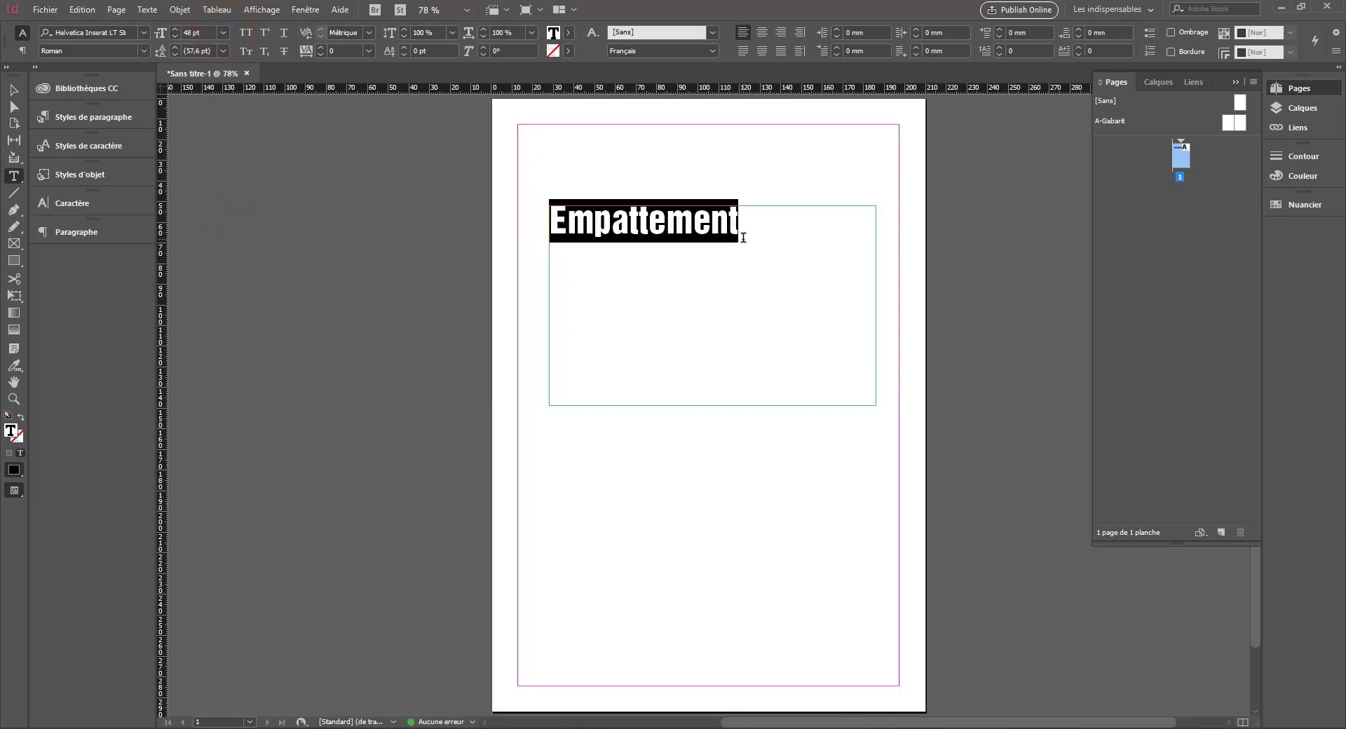
Step: Apply Book Antiqua and after it Engravers MT from the Serif fonts to the word Empattement
{"action": "left_click", "coordinate": [143, 32]}
{"action": "left_click", "coordinate": [179, 52]}
{"action": "left_click", "coordinate": [128, 89]}
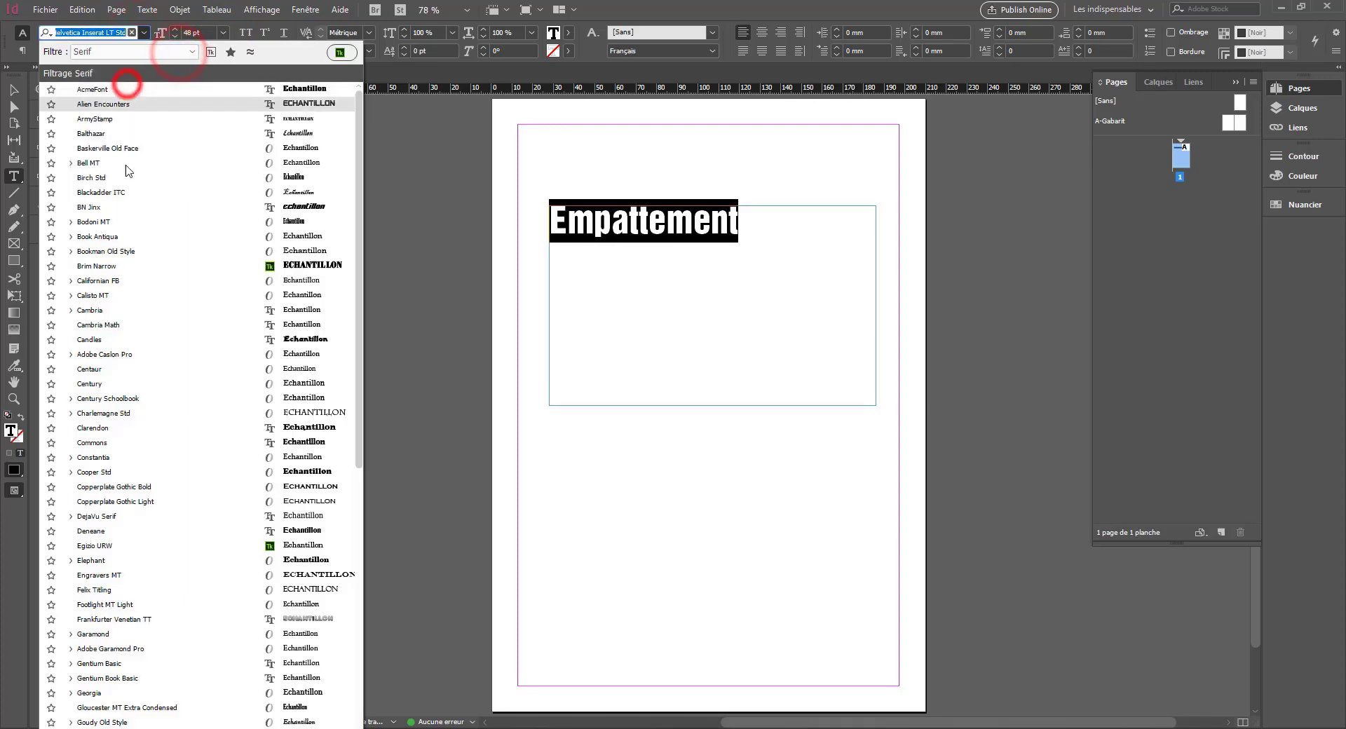
{"action": "left_click", "coordinate": [125, 236]}
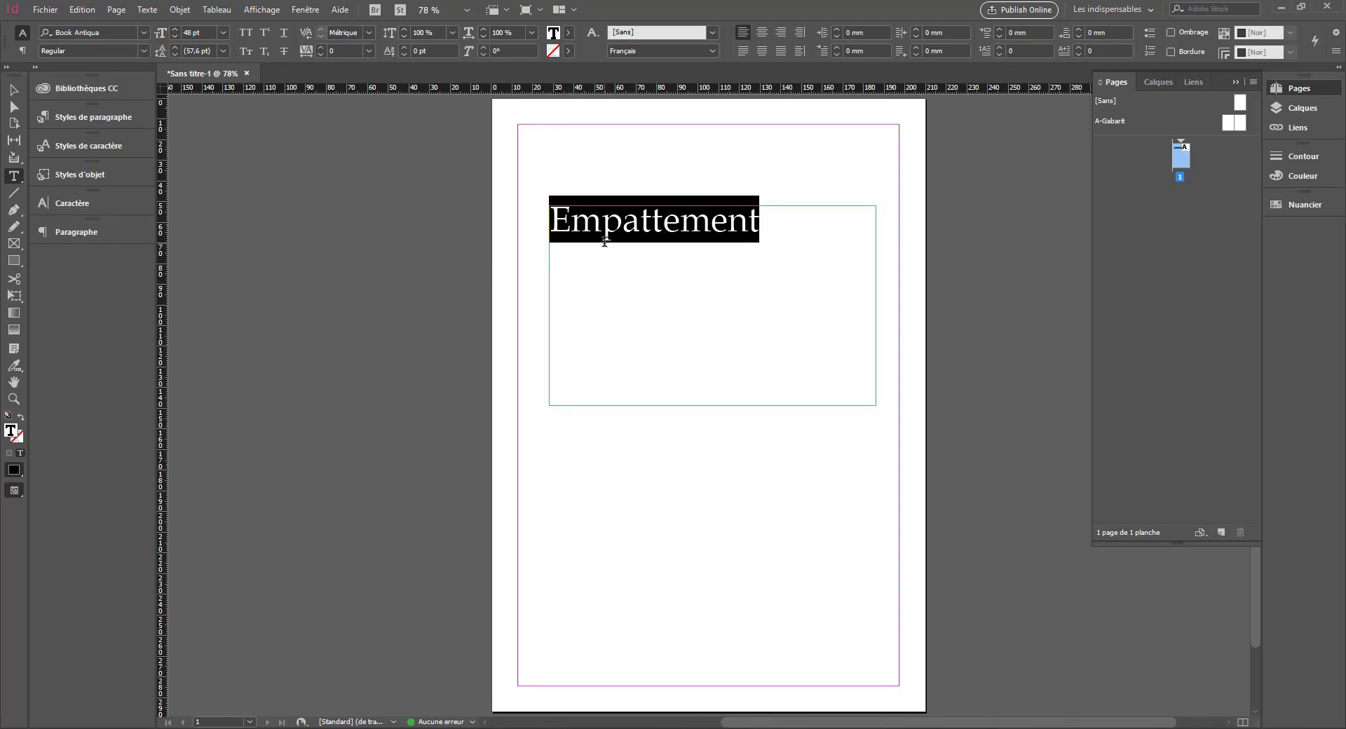
{"action": "left_click", "coordinate": [143, 32]}
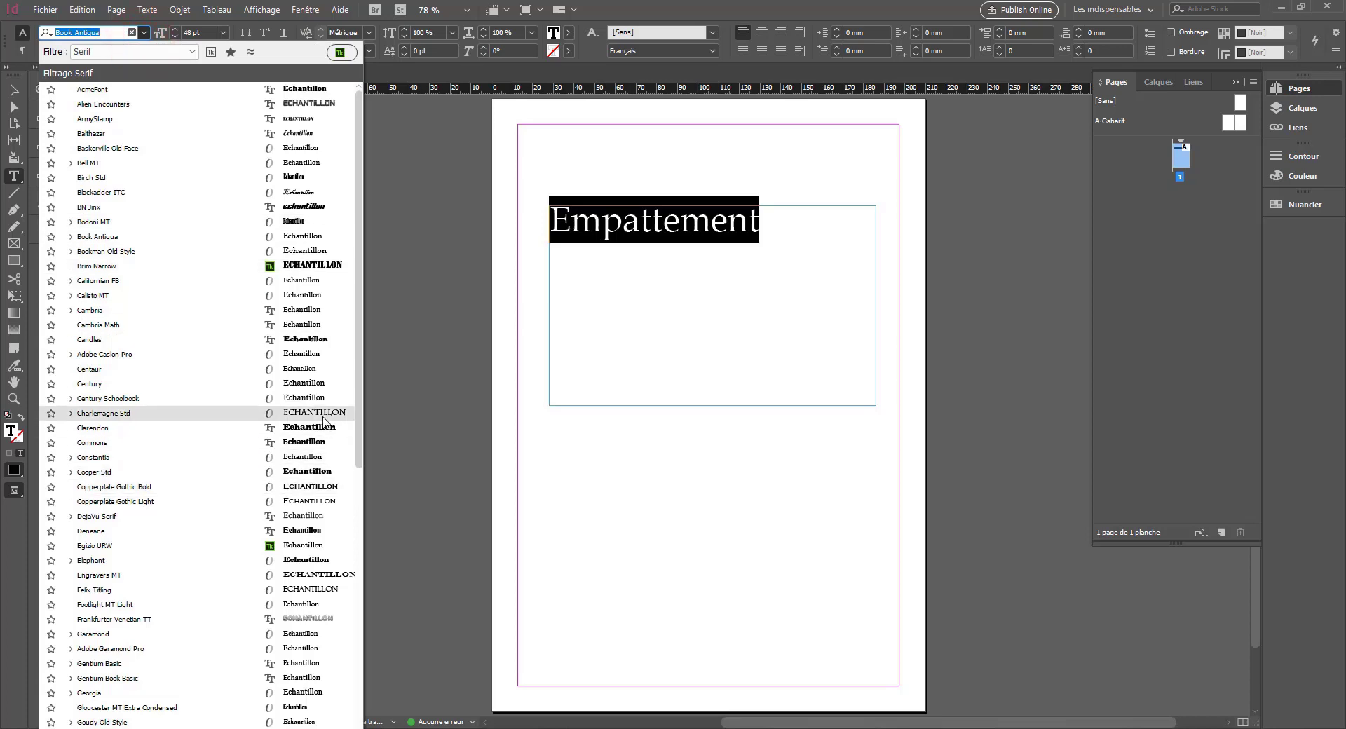
{"action": "left_click", "coordinate": [309, 576]}
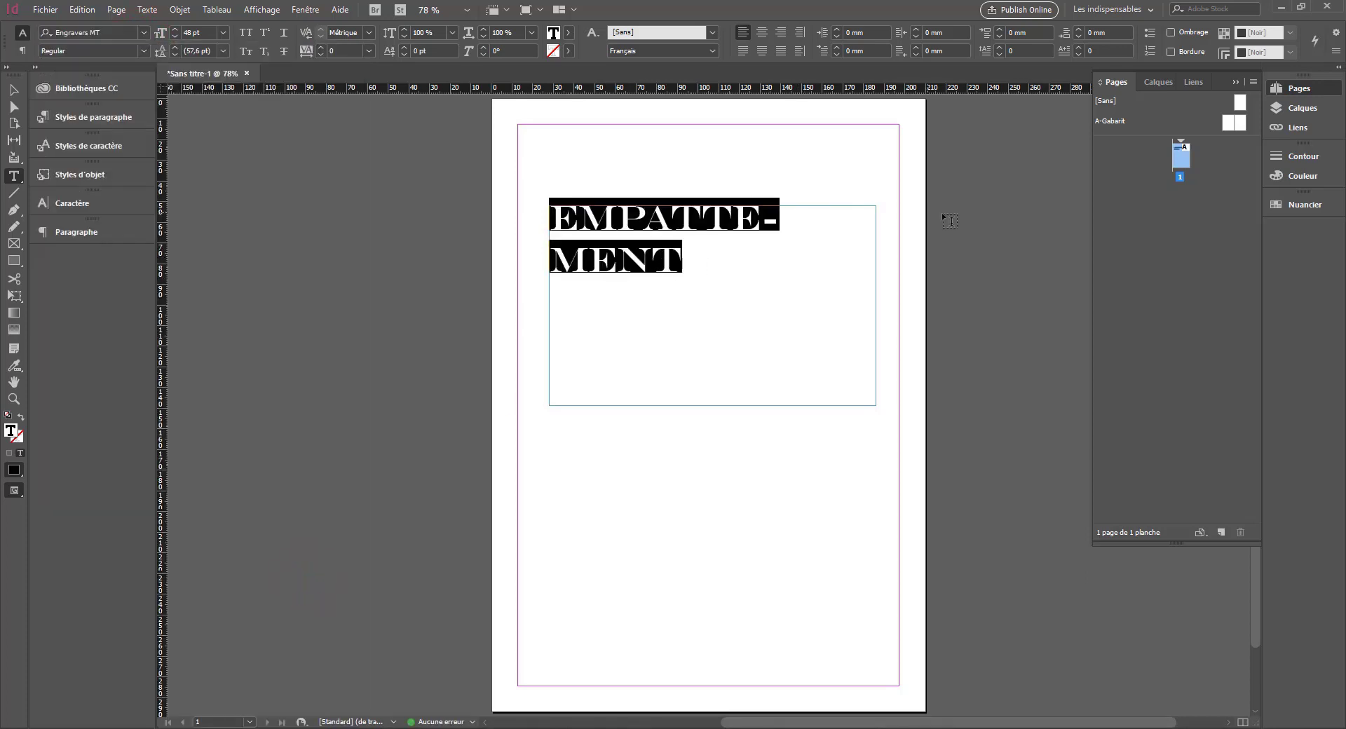
Step: Filter the font list by Sans Serif and apply DejaVu Sans to the word Empattement
{"action": "left_click", "coordinate": [140, 33]}
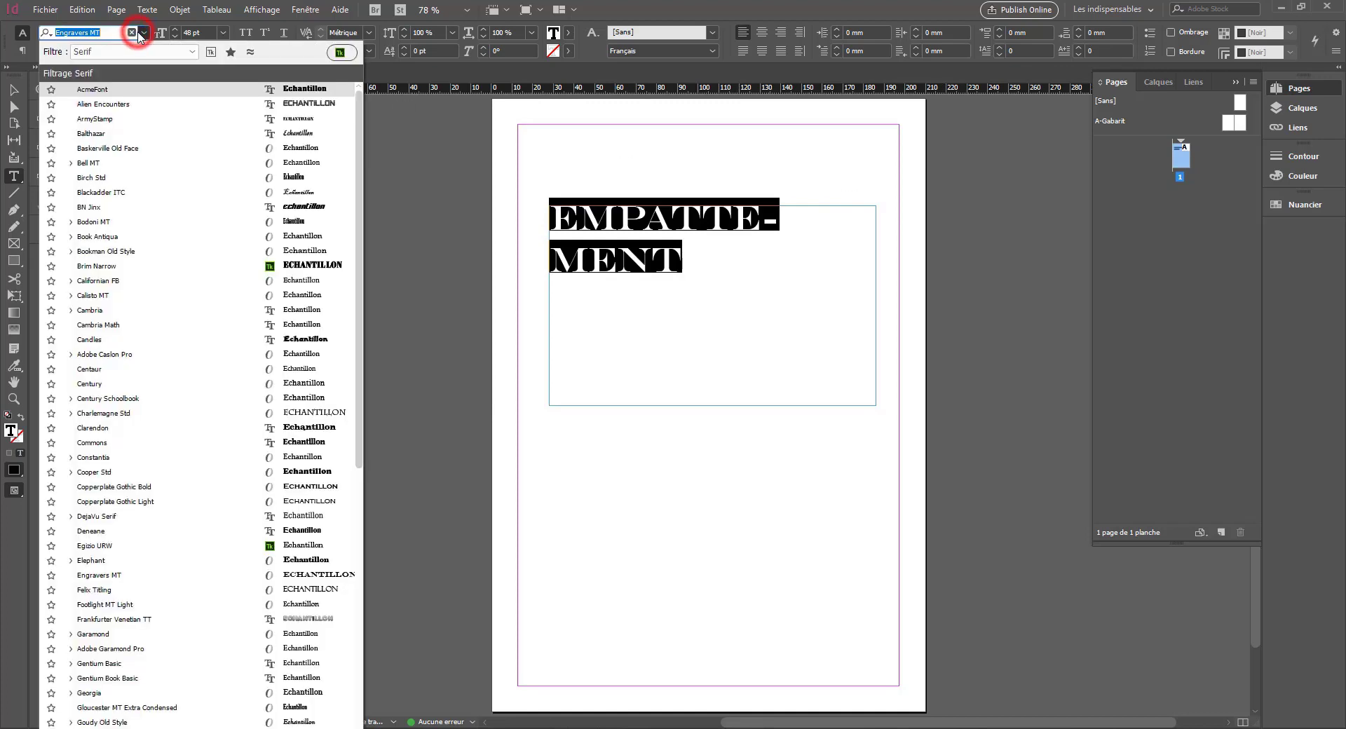
{"action": "left_click", "coordinate": [140, 33]}
{"action": "left_click", "coordinate": [140, 33]}
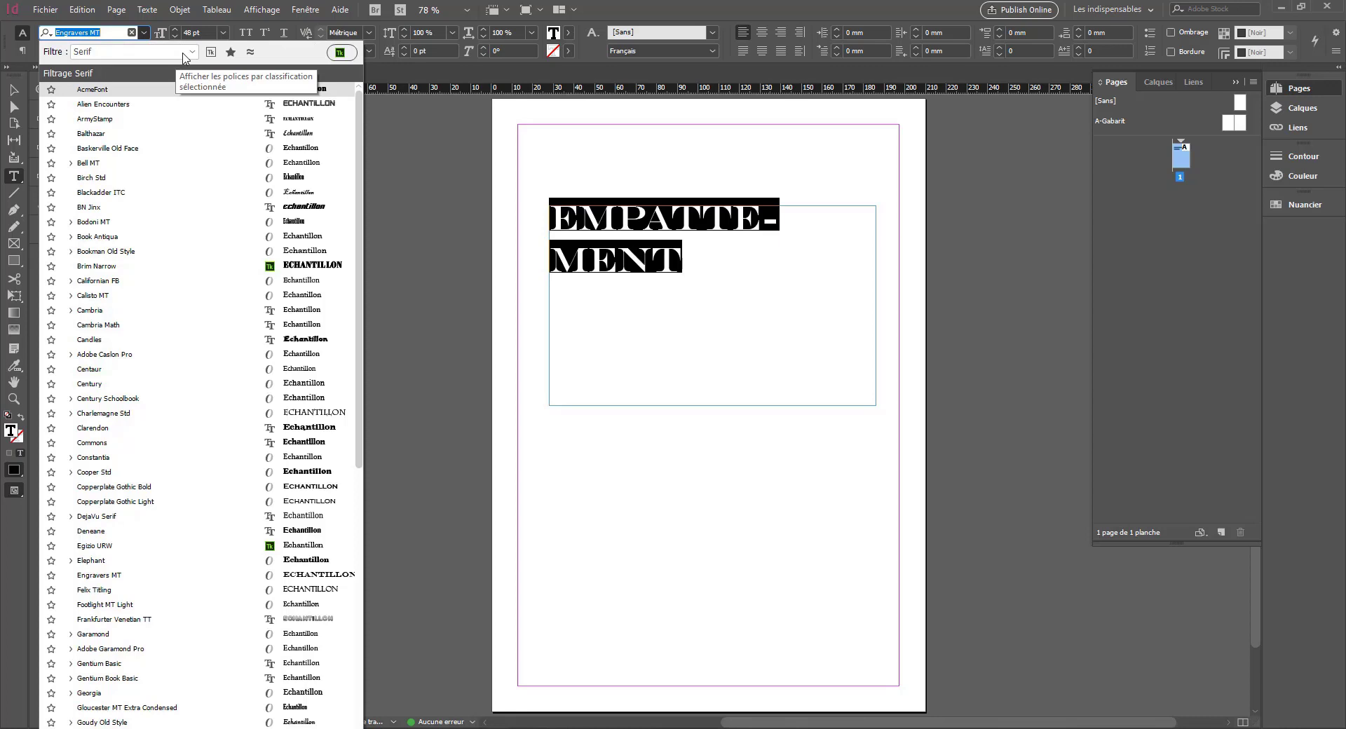
{"action": "left_click", "coordinate": [186, 53]}
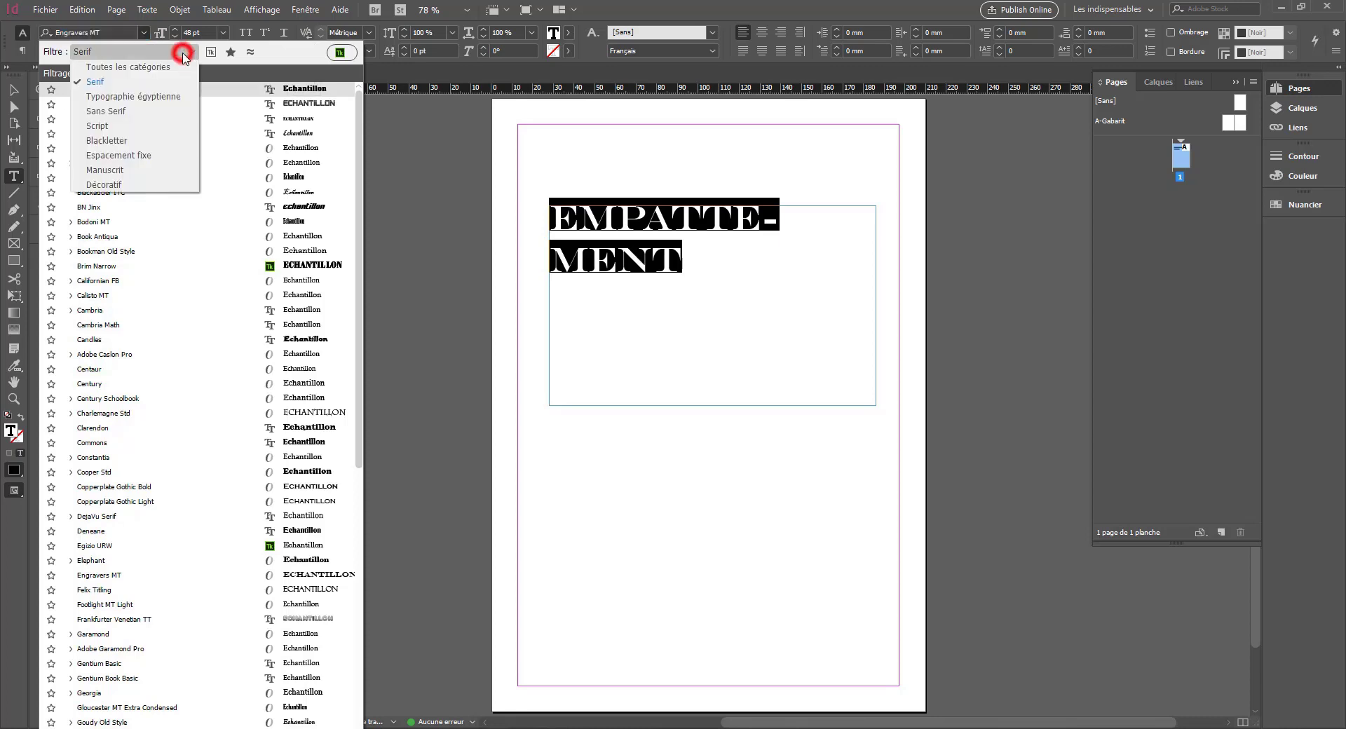
{"action": "left_click", "coordinate": [118, 112]}
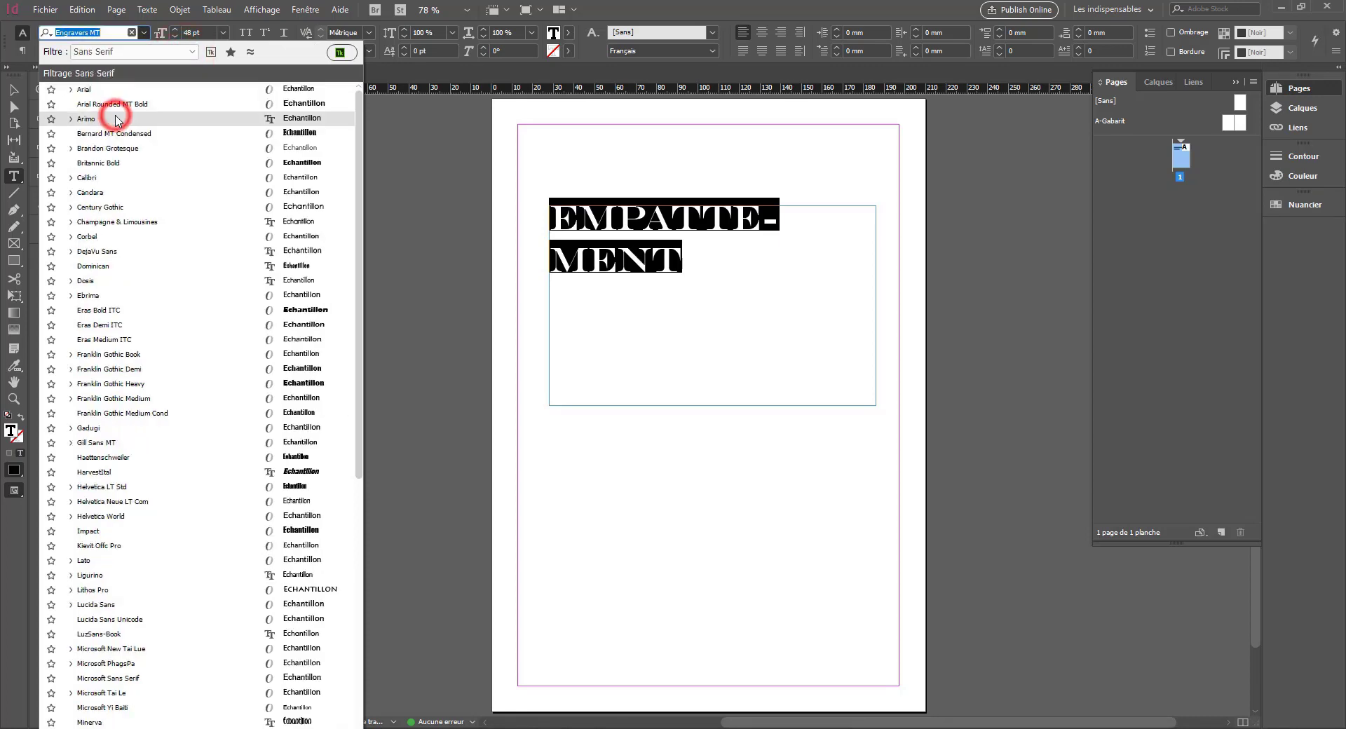
{"action": "left_click", "coordinate": [94, 263]}
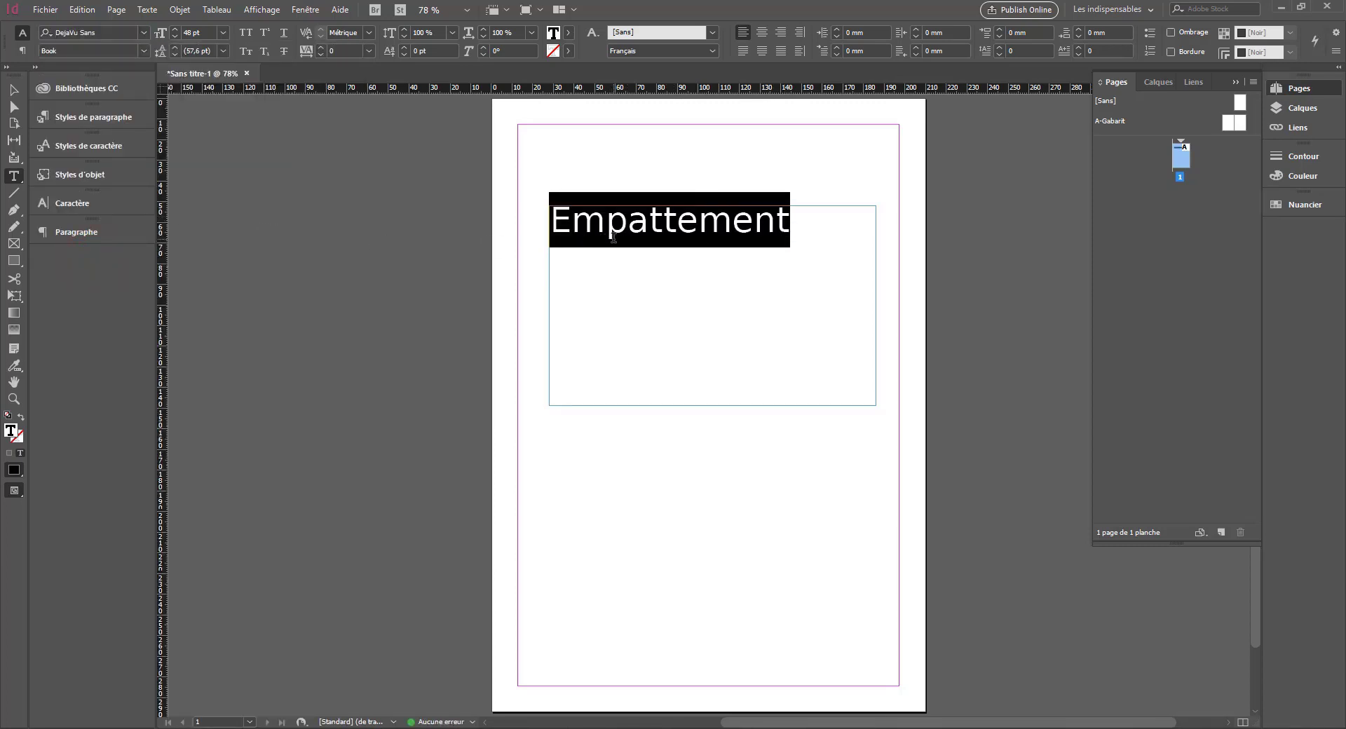
Step: Filter the font list by Typographie égyptienne and try Chaparral Pro and Postino Std on the word Empattement
{"action": "left_click", "coordinate": [143, 32]}
{"action": "left_click", "coordinate": [144, 51]}
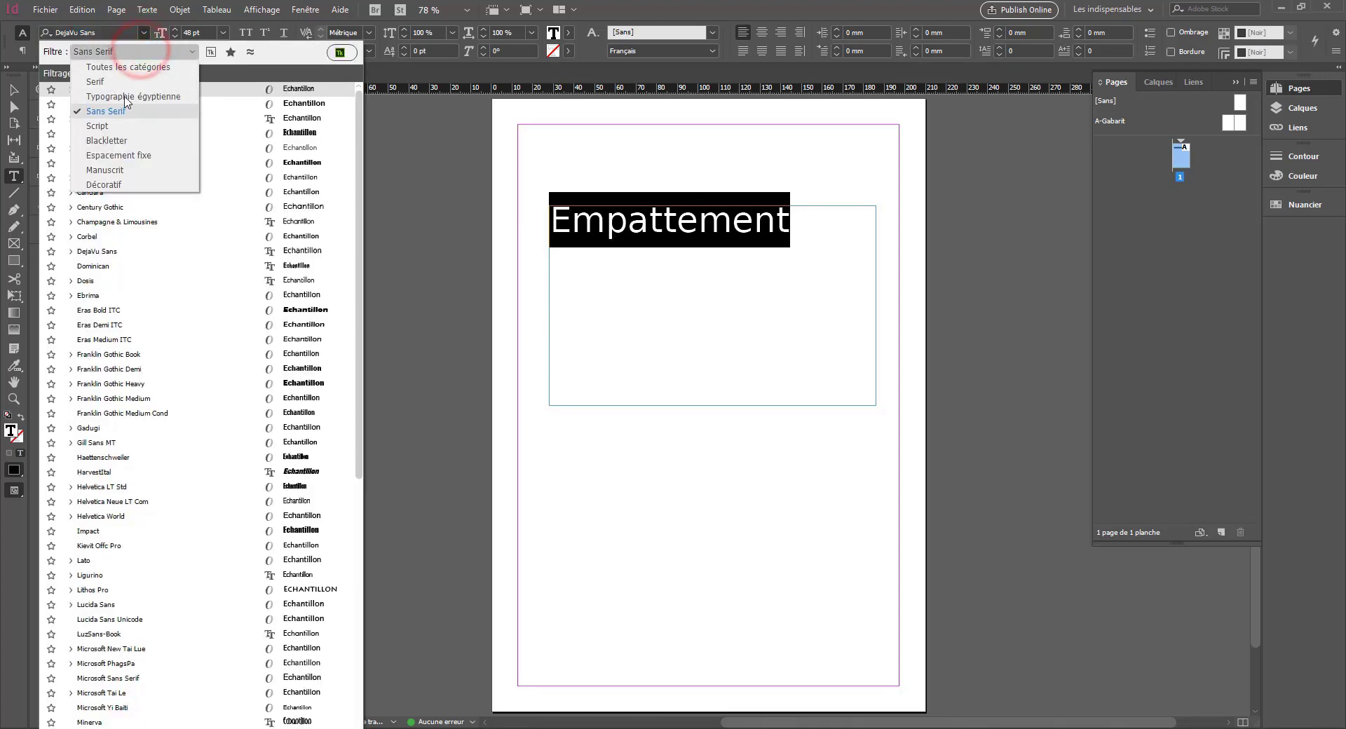
{"action": "left_click", "coordinate": [126, 99]}
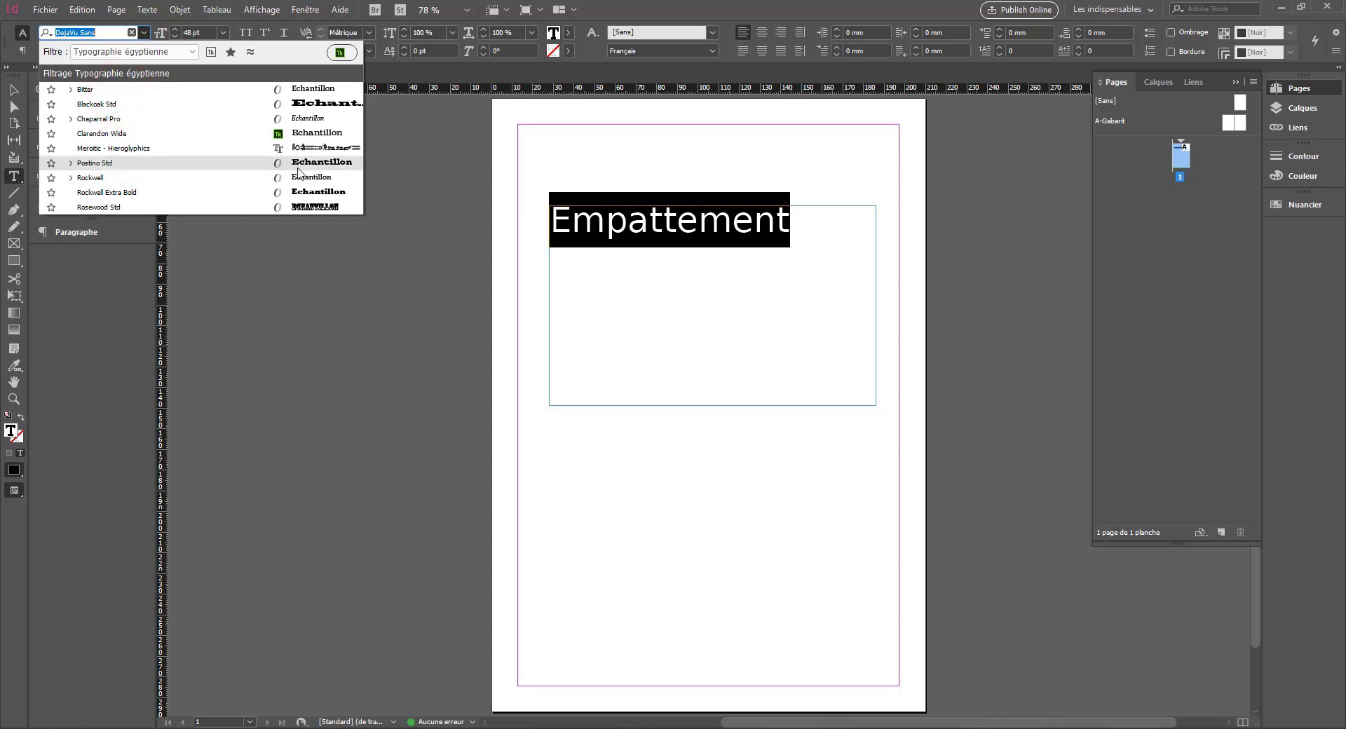
{"action": "left_click", "coordinate": [324, 118]}
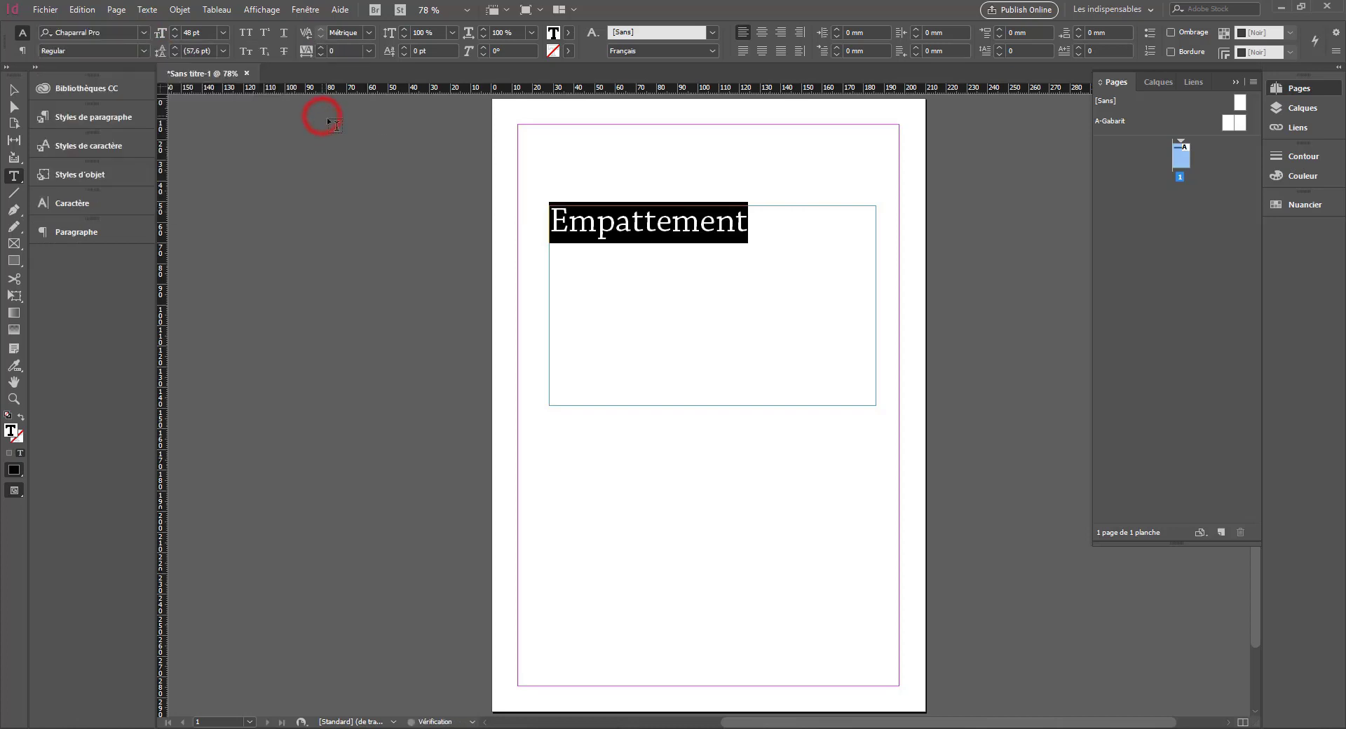
{"action": "left_click", "coordinate": [143, 33]}
{"action": "left_click", "coordinate": [105, 167]}
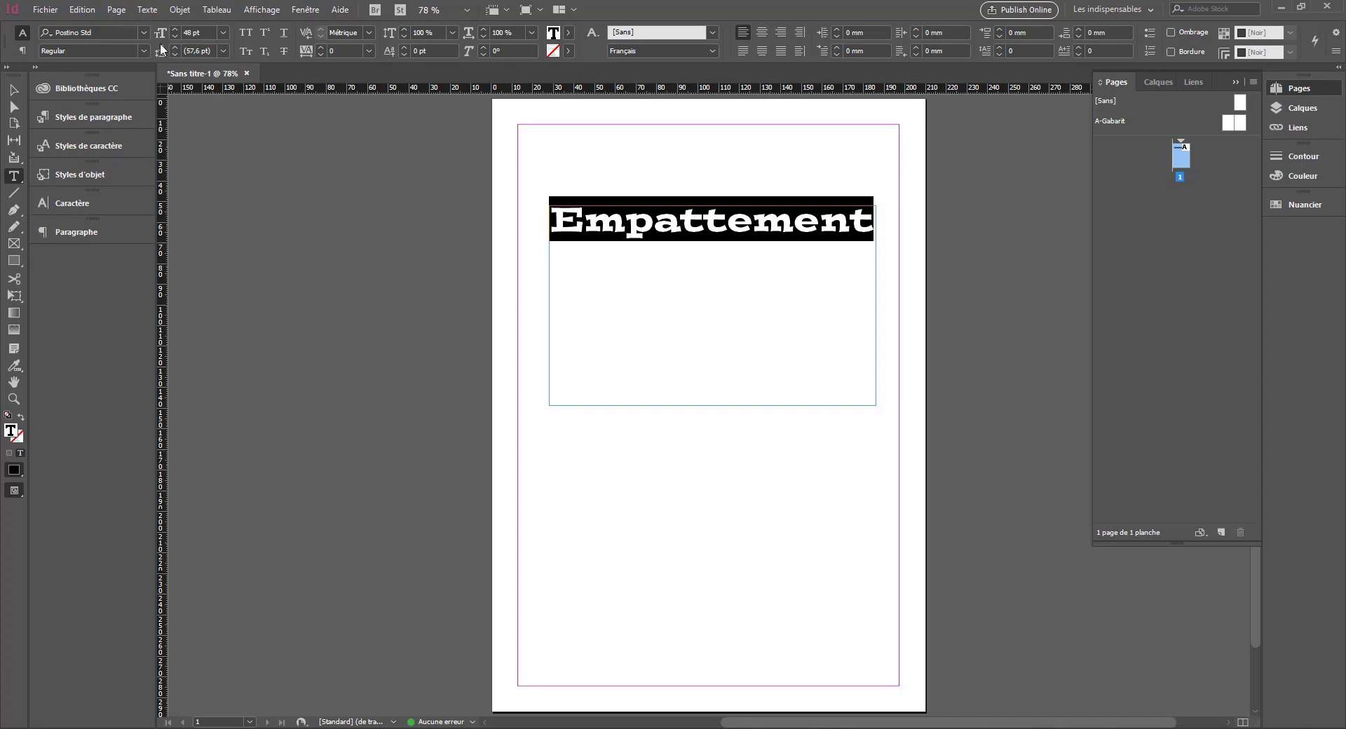
Step: Filter the font list by Script, try Brussels on the word Empattement, and set its font to Signerica Fat
{"action": "left_click", "coordinate": [143, 32]}
{"action": "left_click", "coordinate": [120, 51]}
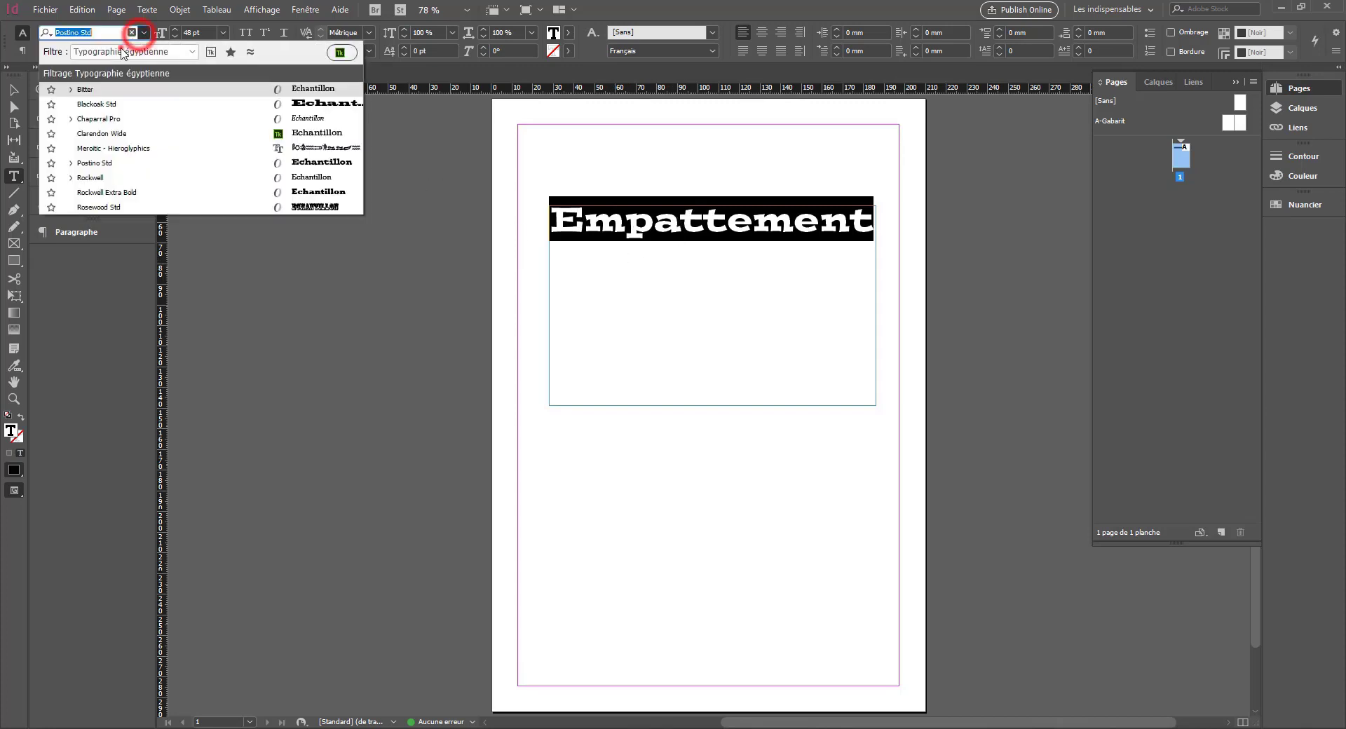
{"action": "left_click", "coordinate": [108, 127]}
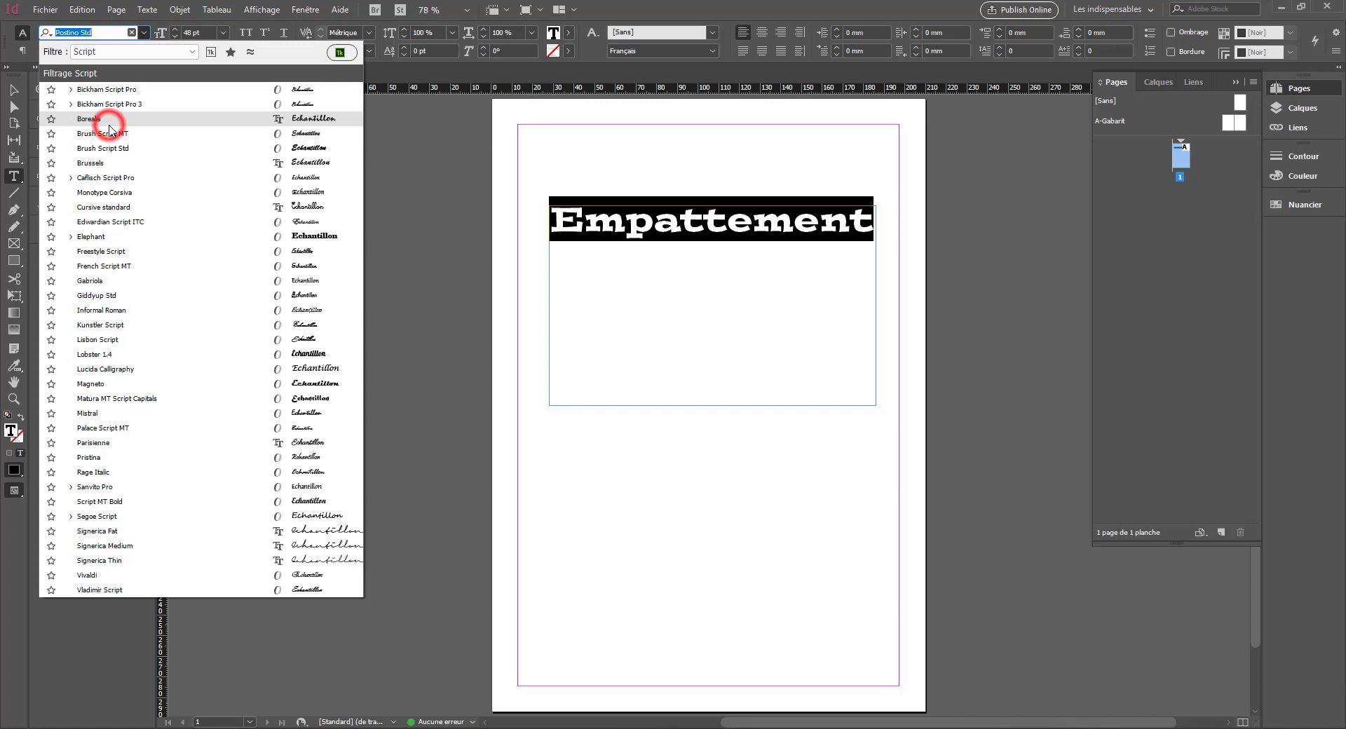
{"action": "left_click", "coordinate": [93, 165]}
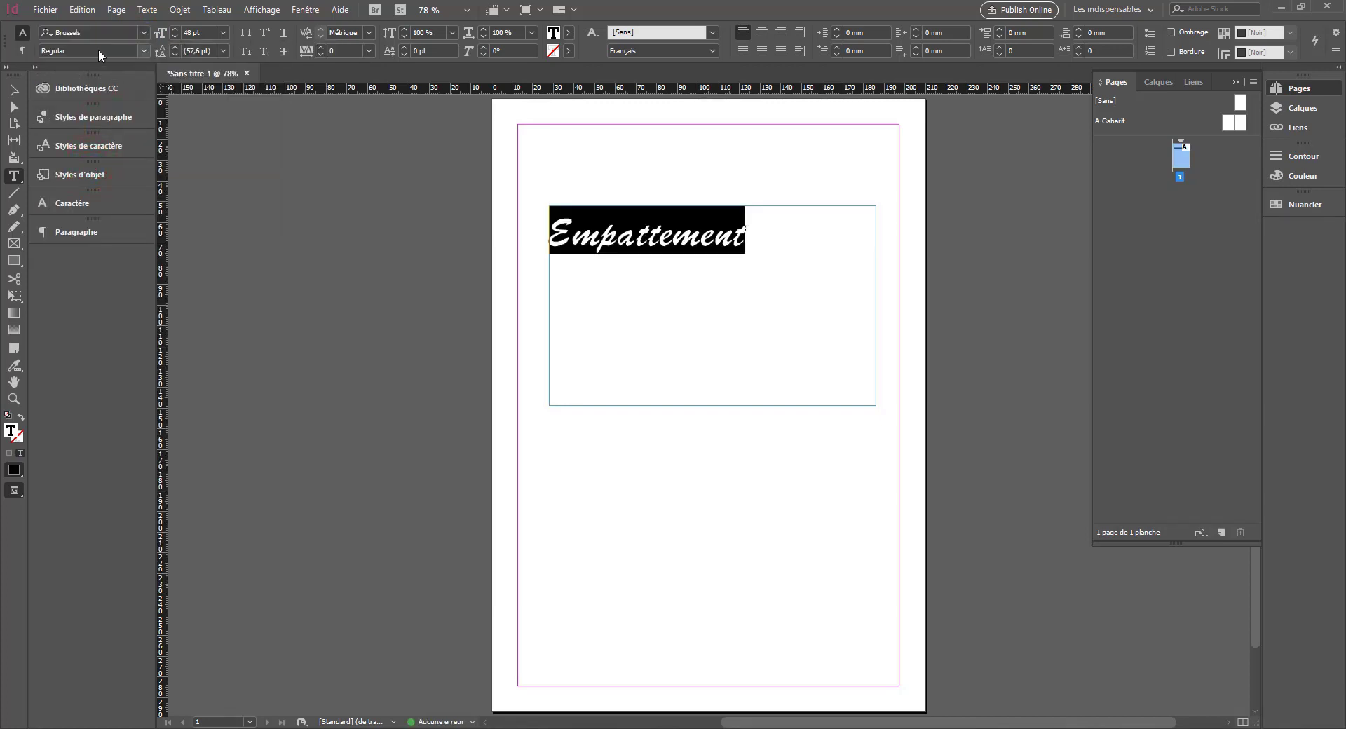
{"action": "left_click", "coordinate": [135, 32]}
{"action": "left_click", "coordinate": [144, 33]}
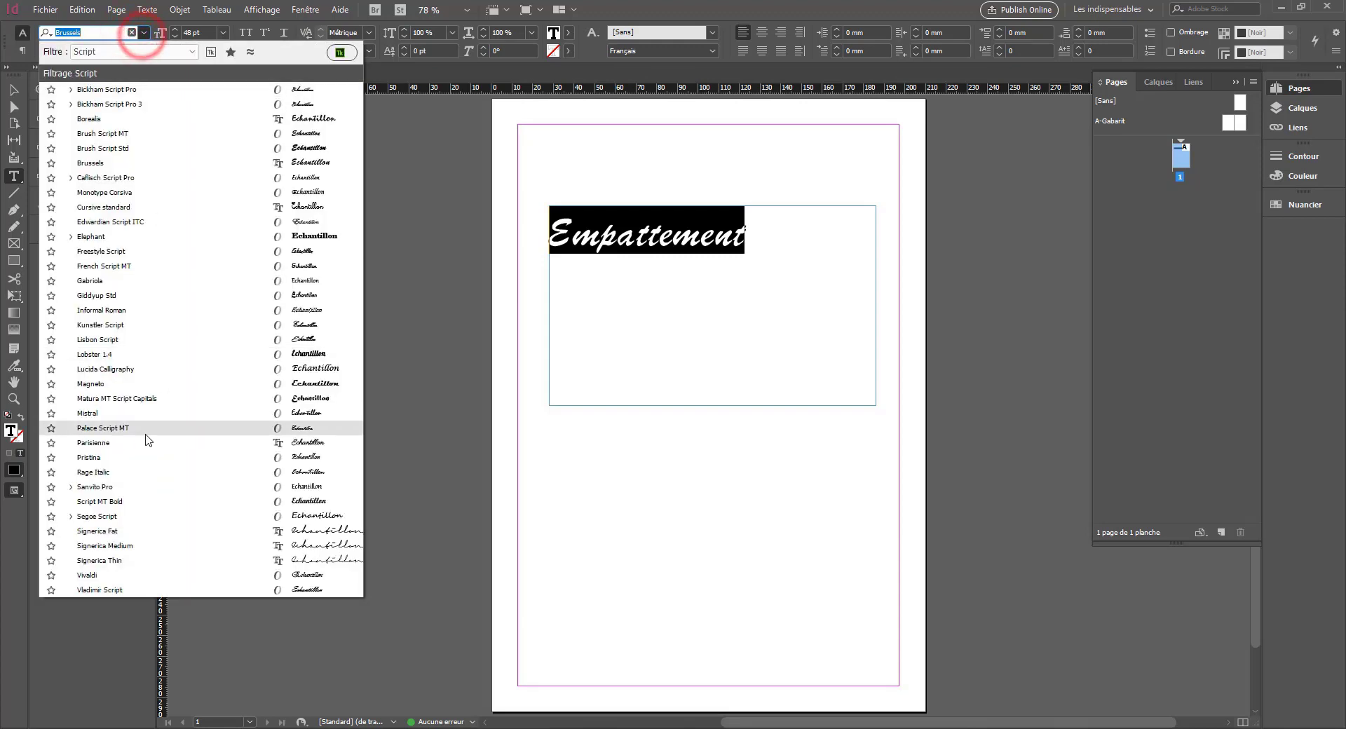
{"action": "left_click", "coordinate": [150, 533]}
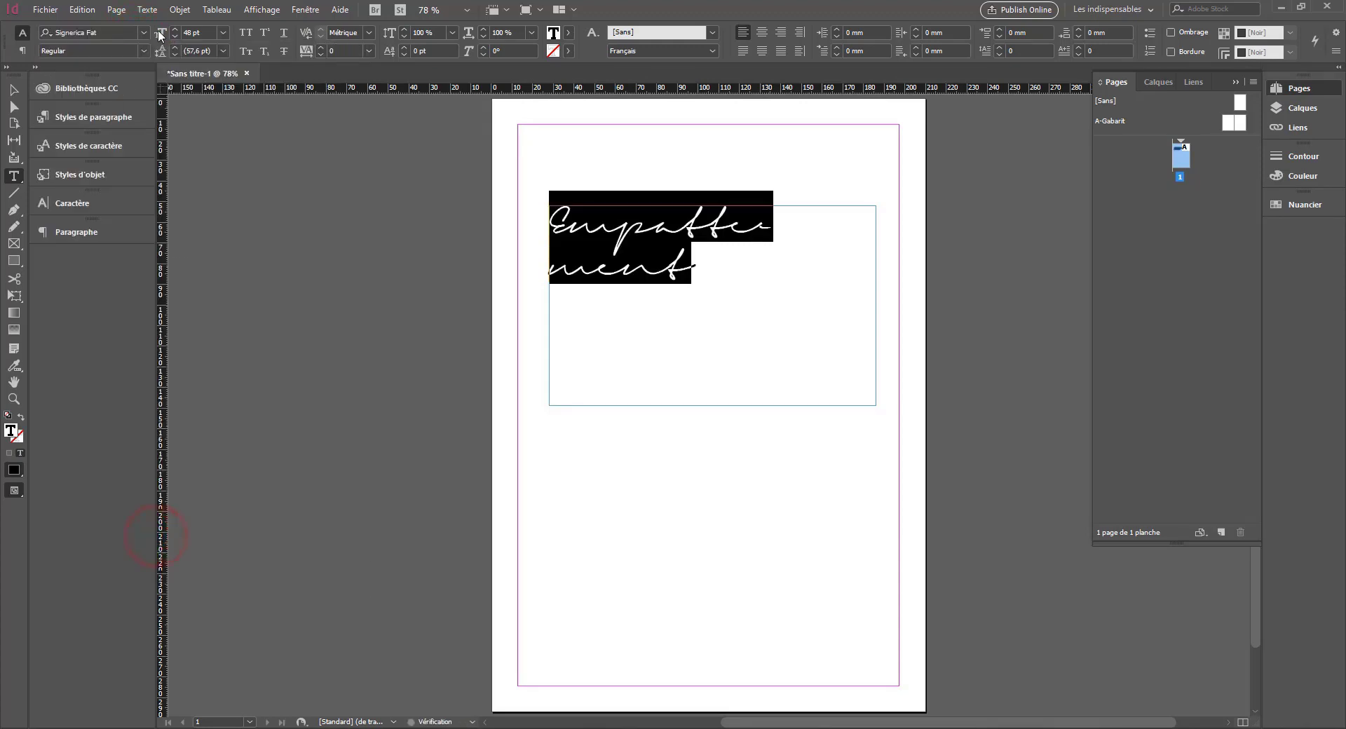
Step: Set the font of the word Empattement to Palace Script MT from the Script fonts
{"action": "left_click", "coordinate": [142, 33]}
{"action": "left_click", "coordinate": [133, 425]}
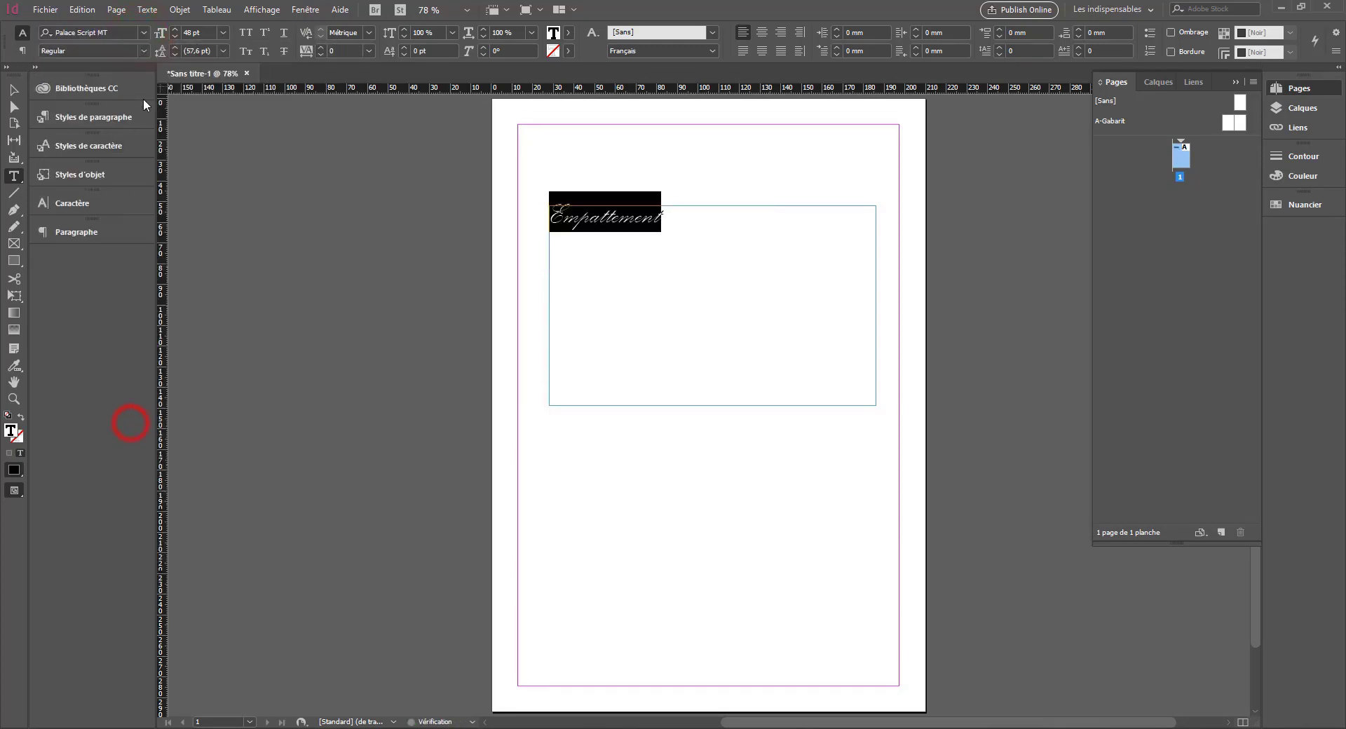
Step: Filter the font list by Blackletter, try Parchment on the word Empattement, and set its font to Old English Text MT
{"action": "left_click", "coordinate": [142, 32]}
{"action": "left_click", "coordinate": [131, 52]}
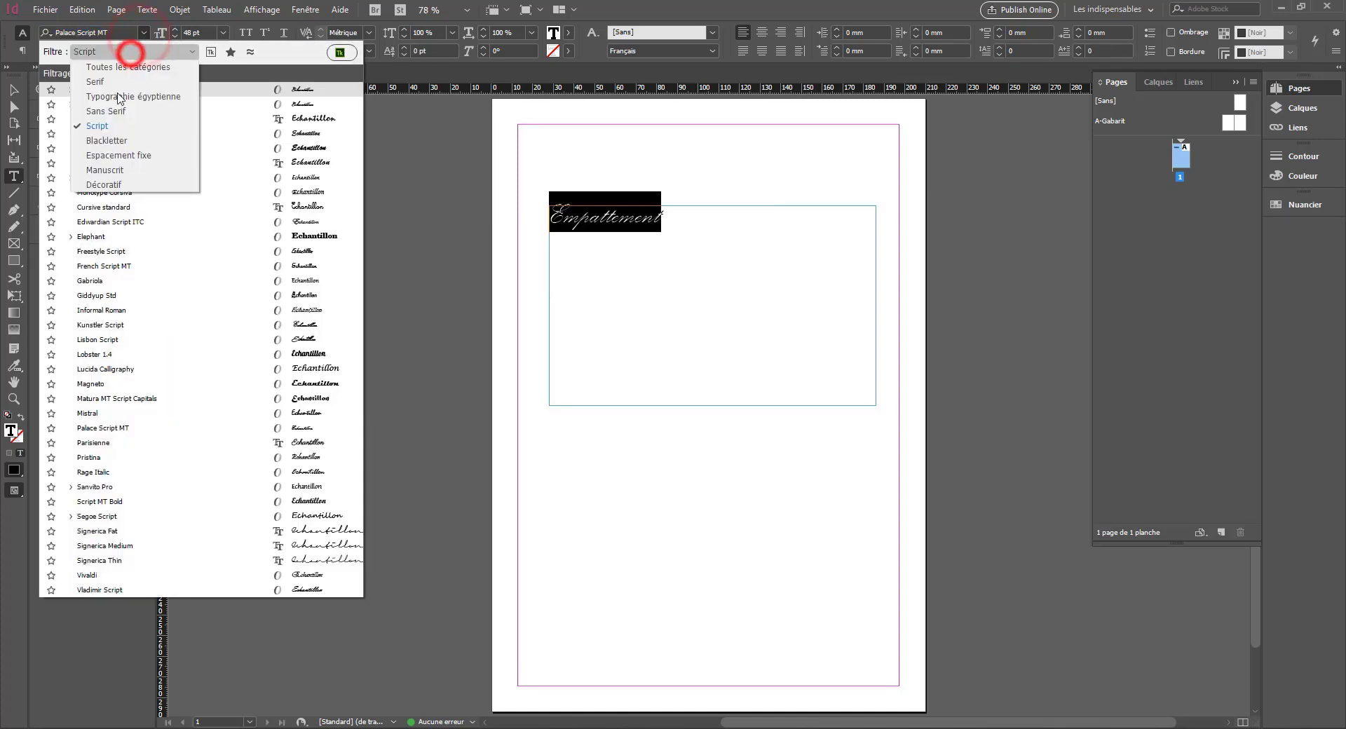
{"action": "left_click", "coordinate": [105, 141]}
{"action": "left_click", "coordinate": [102, 119]}
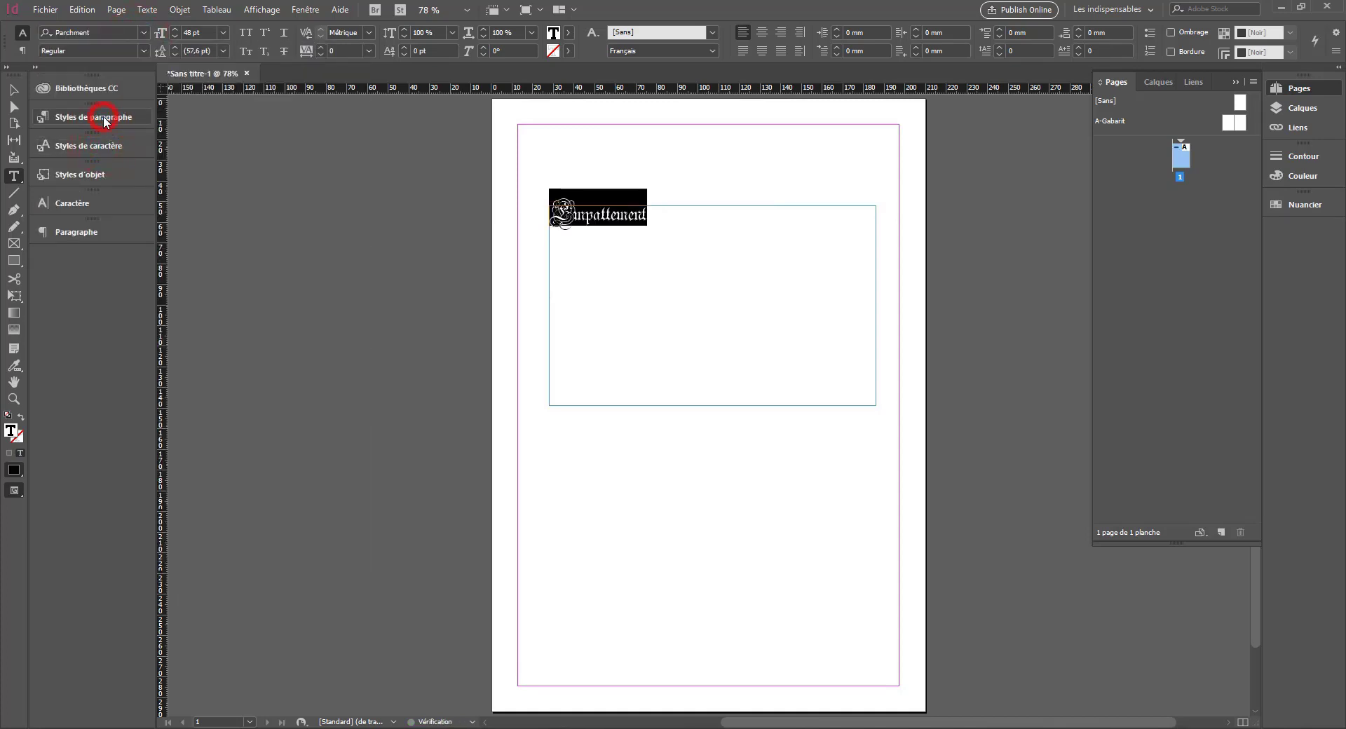
{"action": "left_click", "coordinate": [143, 34]}
{"action": "left_click", "coordinate": [102, 106]}
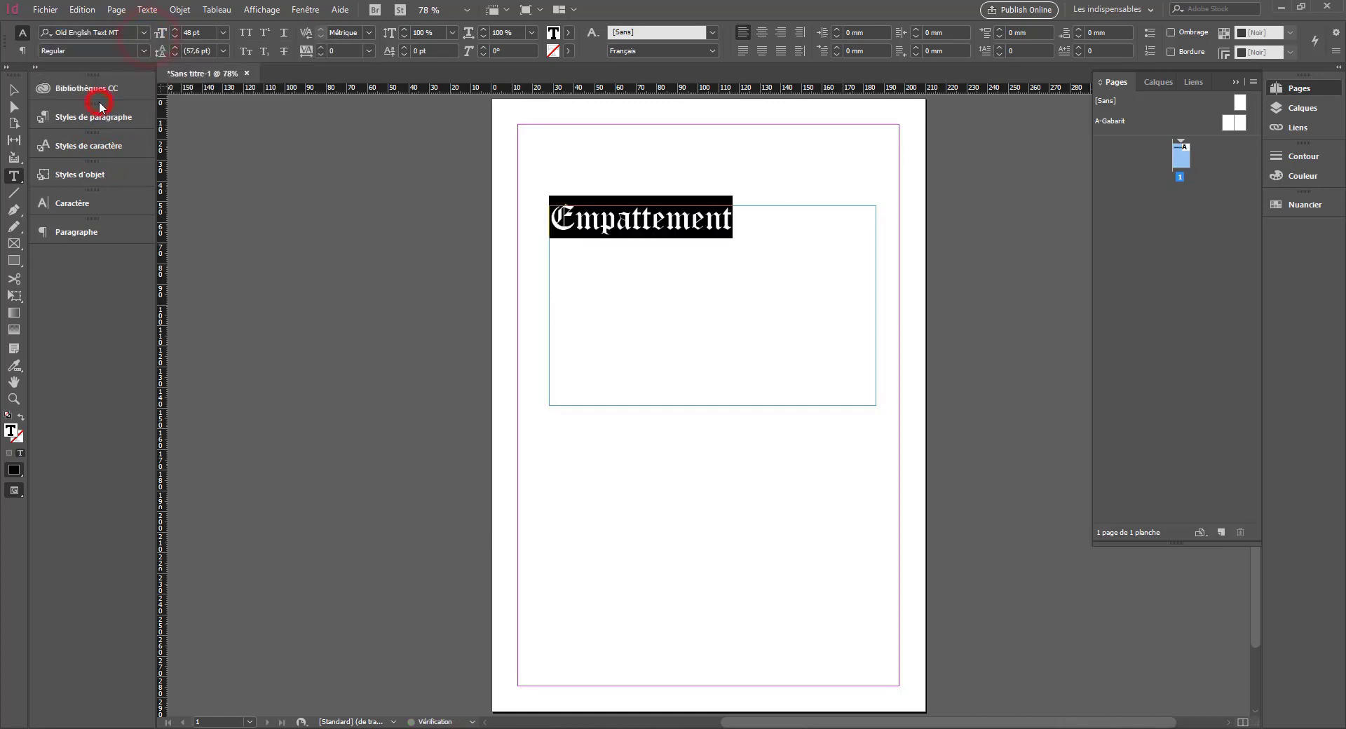
Step: Filter the font list by Espacement fixe and apply DejaVu Sans Mono to the word Empattement
{"action": "left_click", "coordinate": [136, 34]}
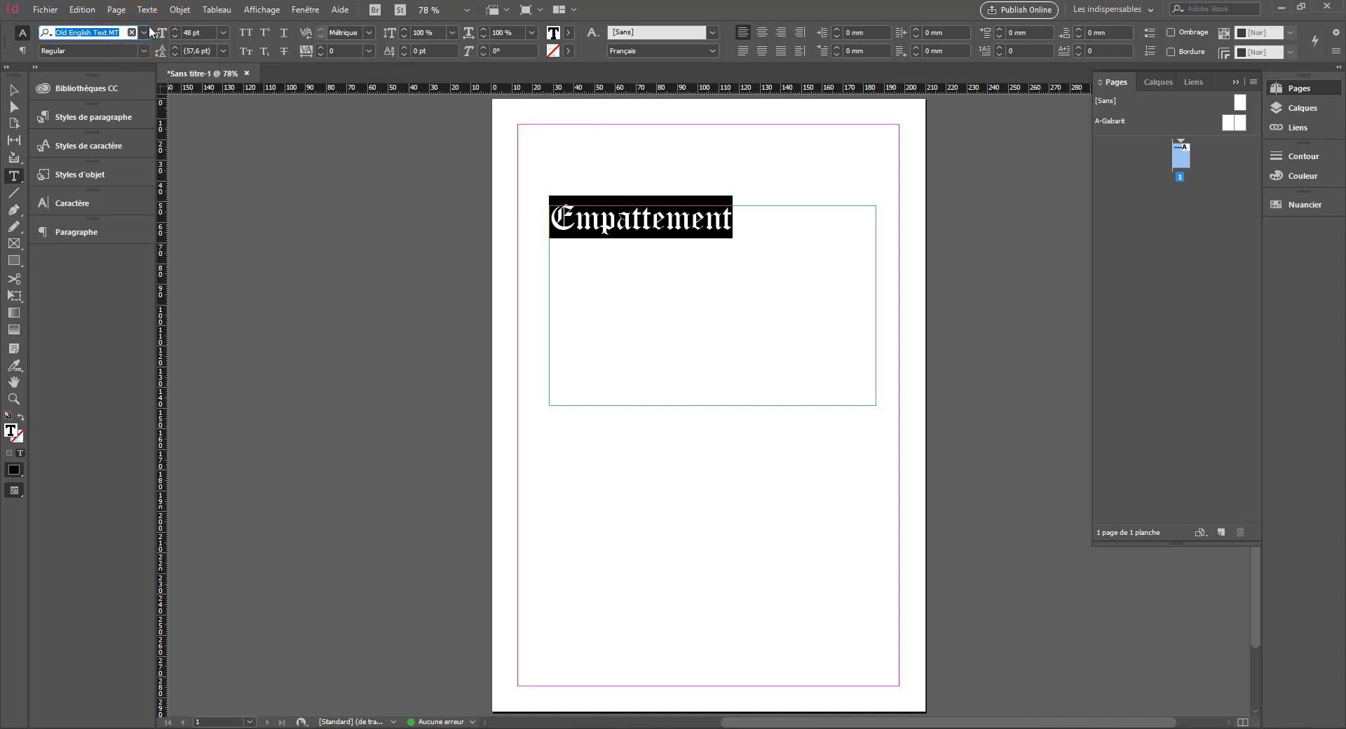
{"action": "left_click", "coordinate": [132, 33]}
{"action": "left_click", "coordinate": [143, 32]}
{"action": "left_click", "coordinate": [99, 51]}
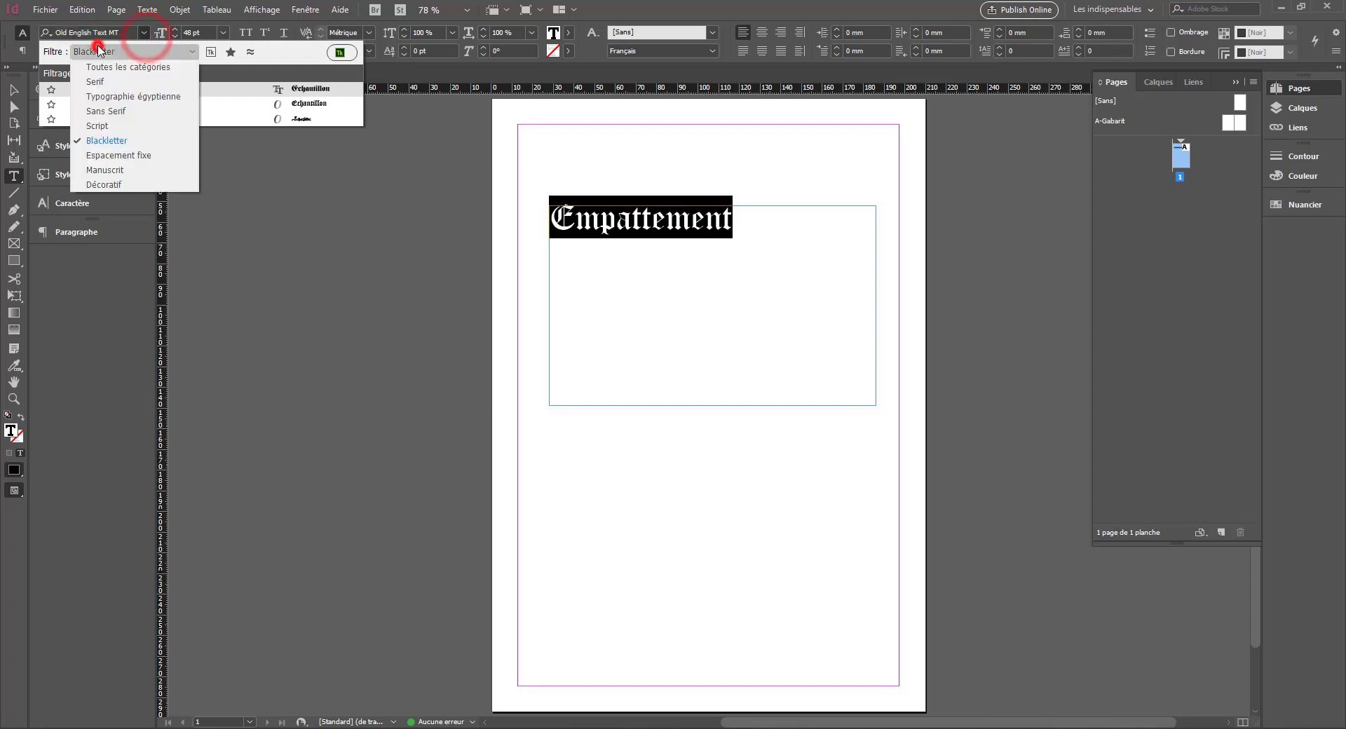
{"action": "left_click", "coordinate": [130, 157]}
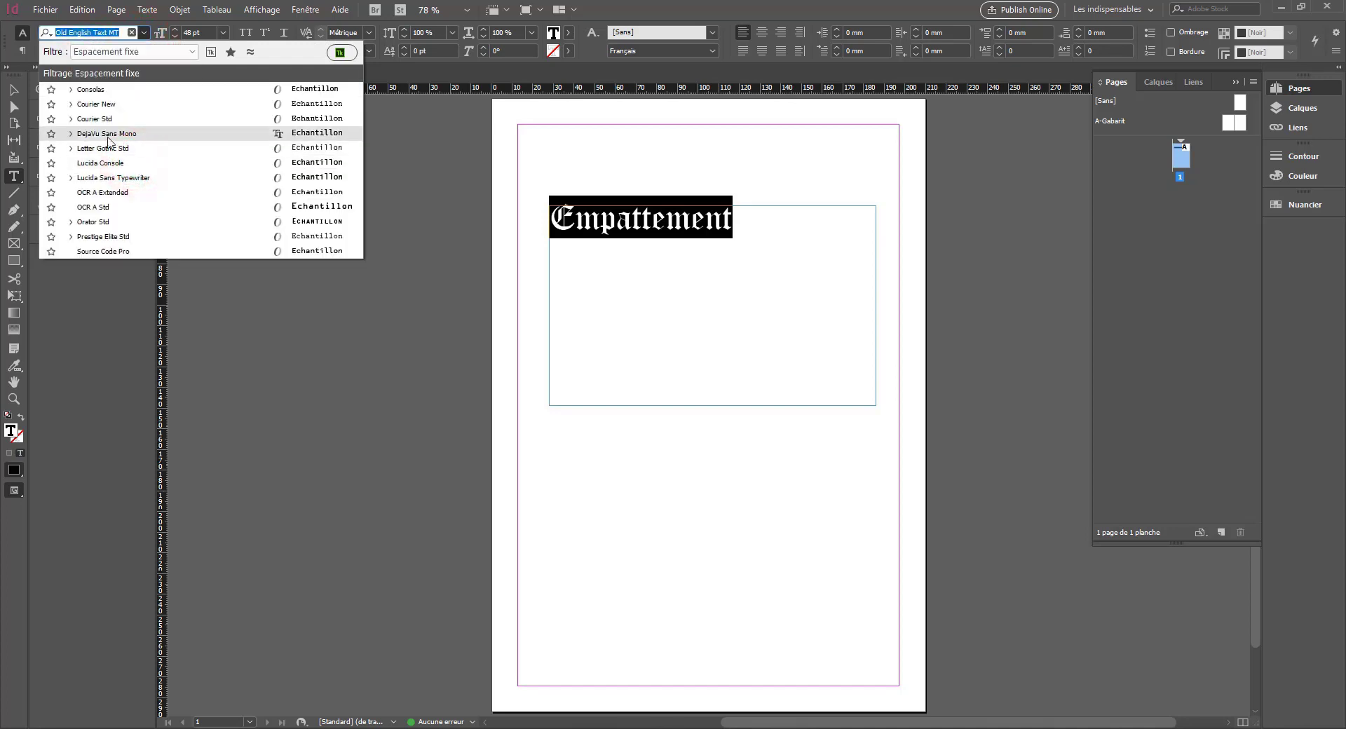
{"action": "left_click", "coordinate": [108, 136]}
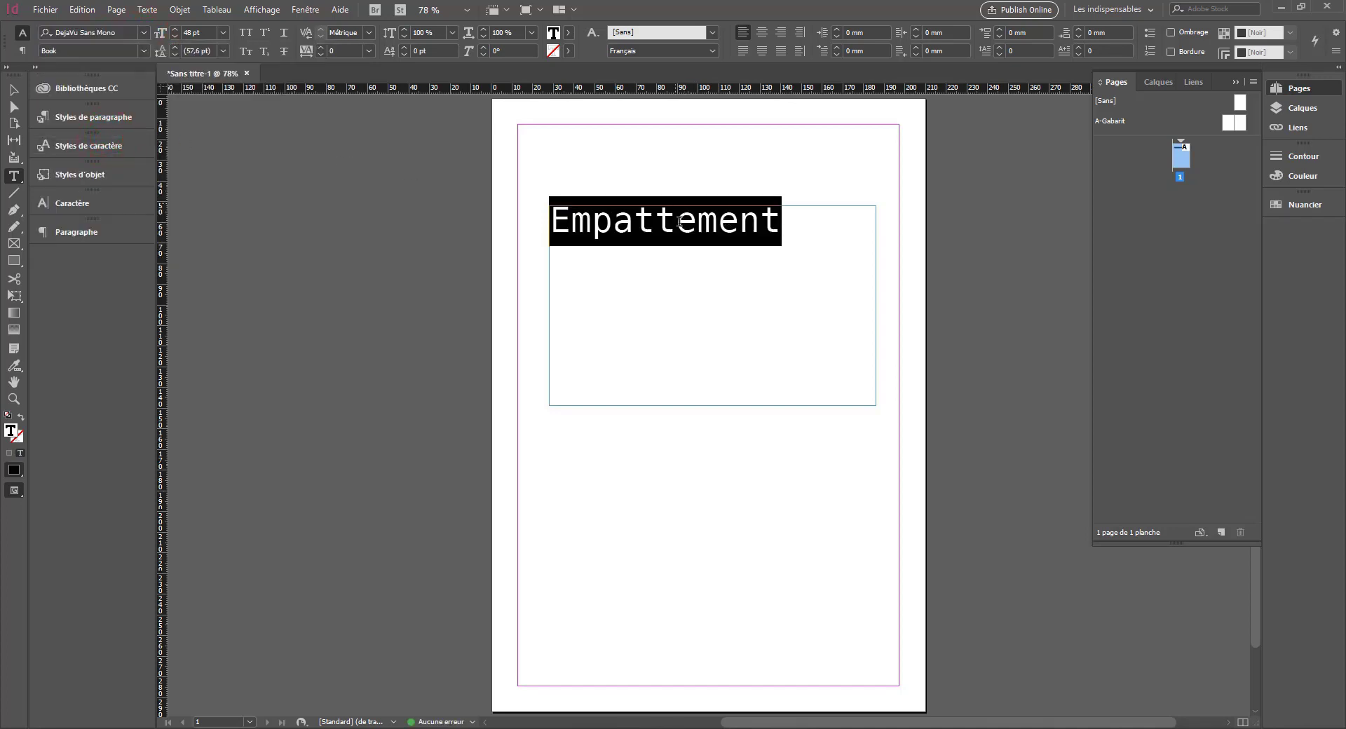
Step: Filter the font list by Manuscrit and apply Calvin to the word Empattement
{"action": "left_click", "coordinate": [143, 28]}
{"action": "left_click", "coordinate": [143, 32]}
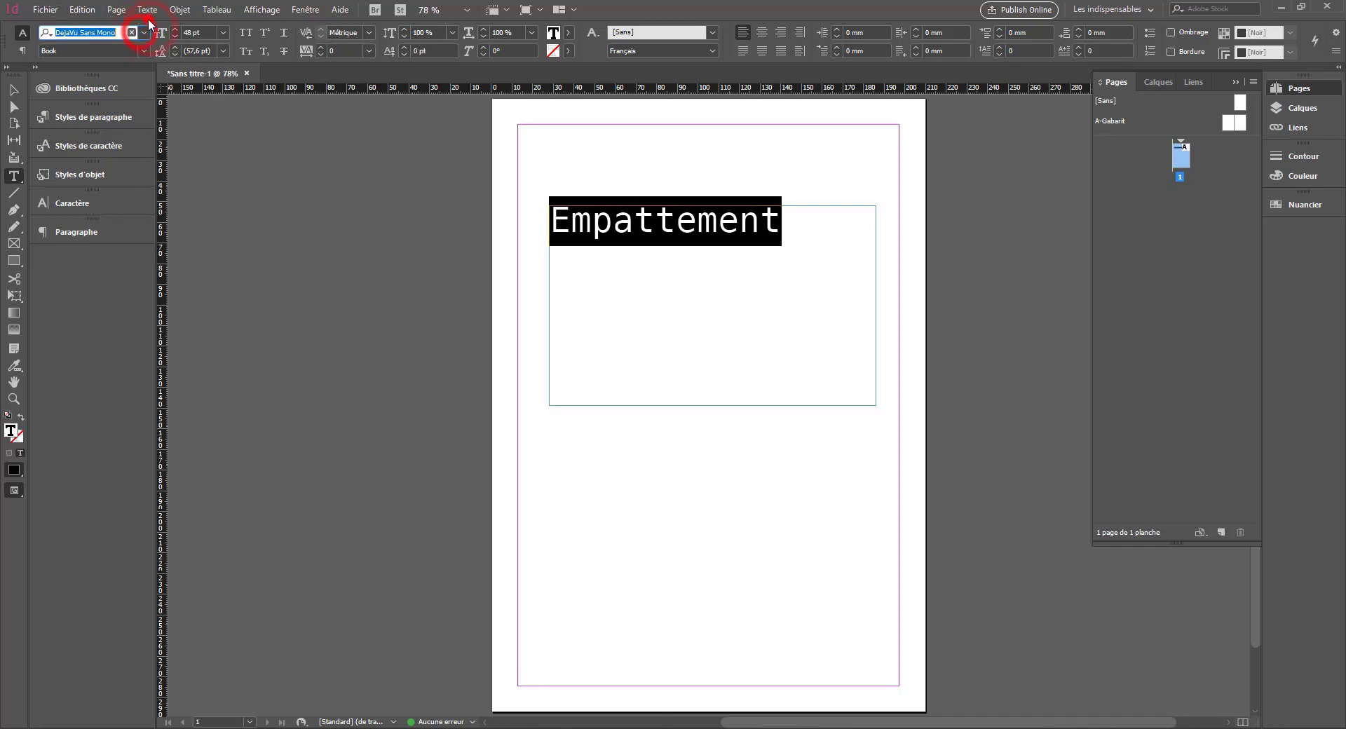
{"action": "left_click", "coordinate": [110, 51]}
{"action": "left_click", "coordinate": [121, 176]}
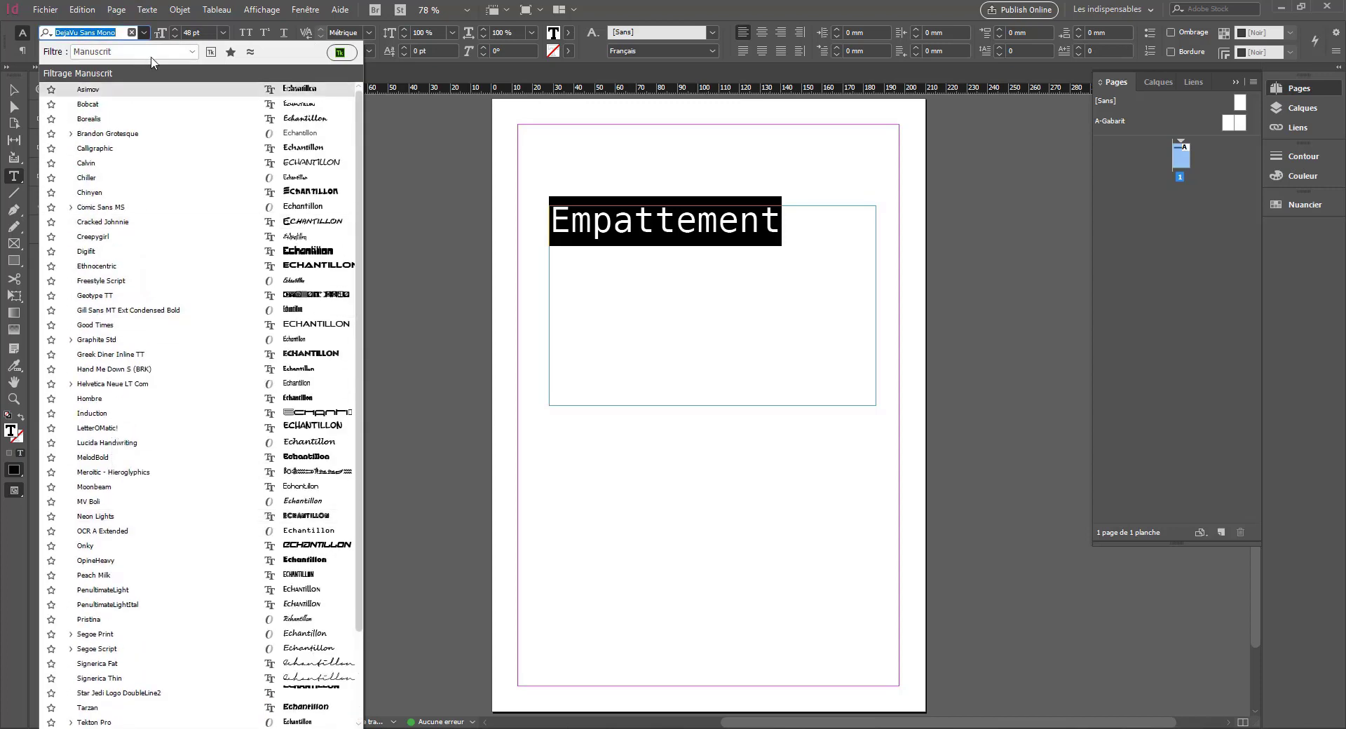
{"action": "left_click", "coordinate": [306, 160]}
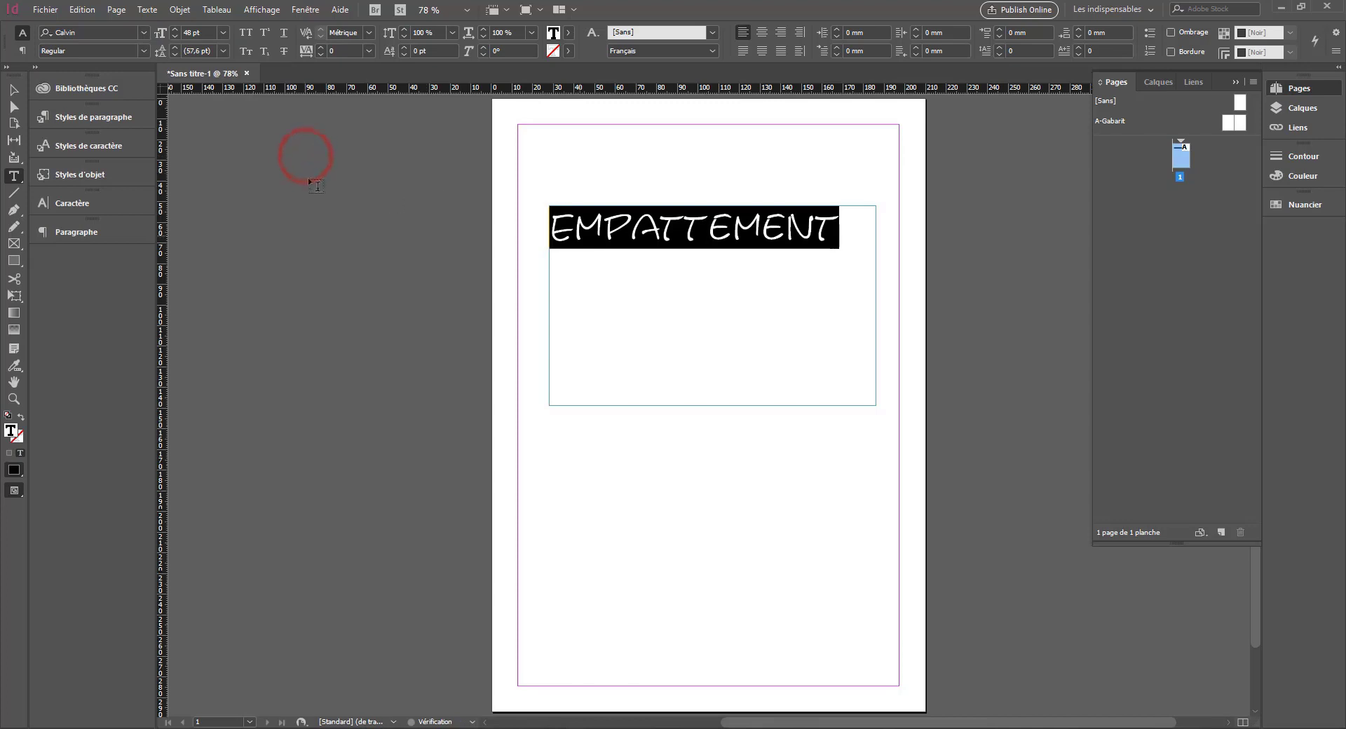
Step: Filter the font list by Script again and apply Mistral to the word Empattement
{"action": "left_click", "coordinate": [144, 33]}
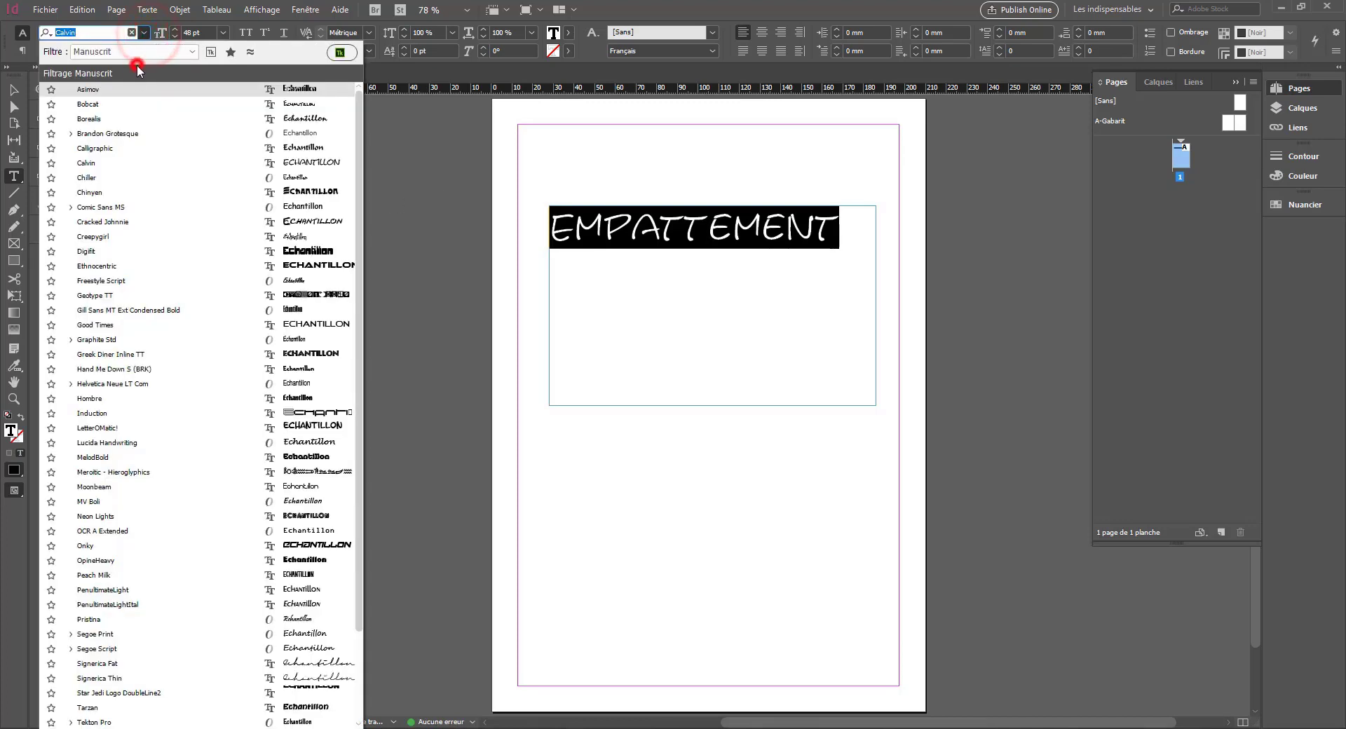
{"action": "left_click", "coordinate": [136, 51]}
{"action": "left_click", "coordinate": [100, 125]}
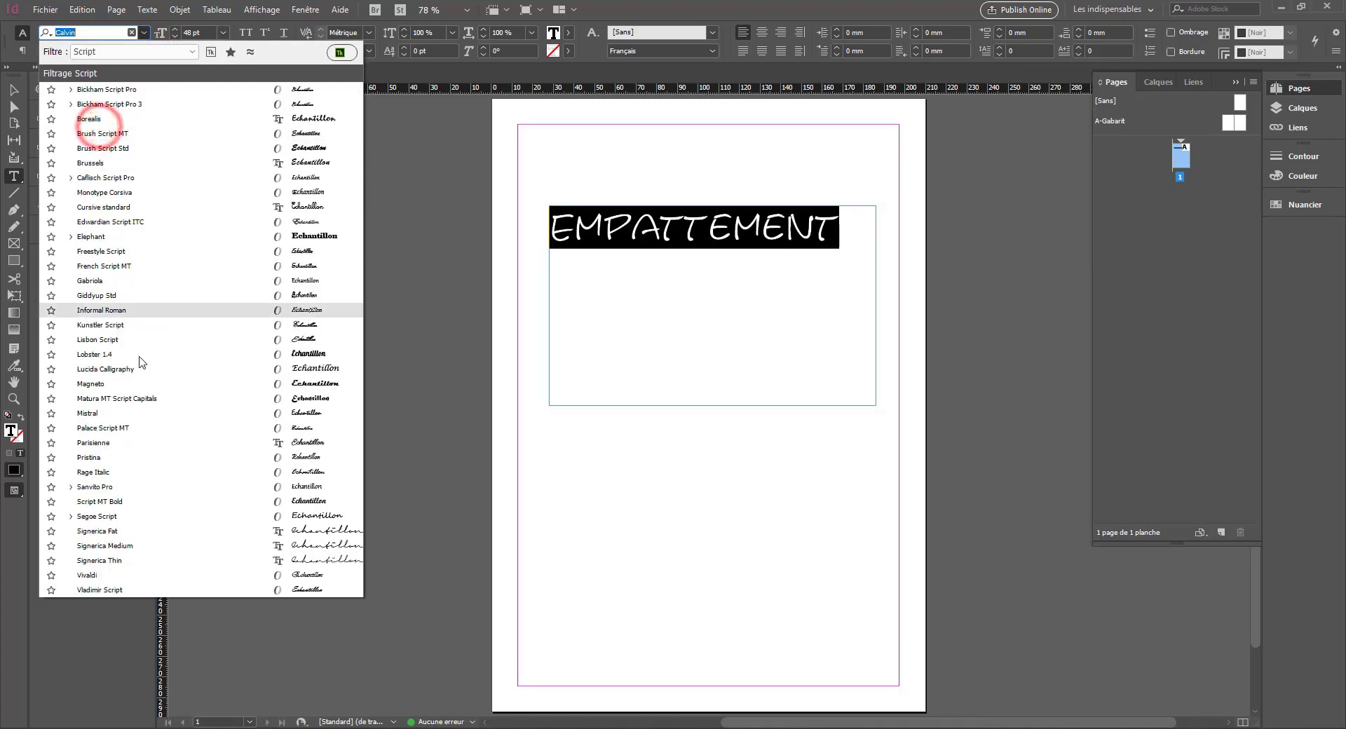
{"action": "left_click", "coordinate": [104, 417]}
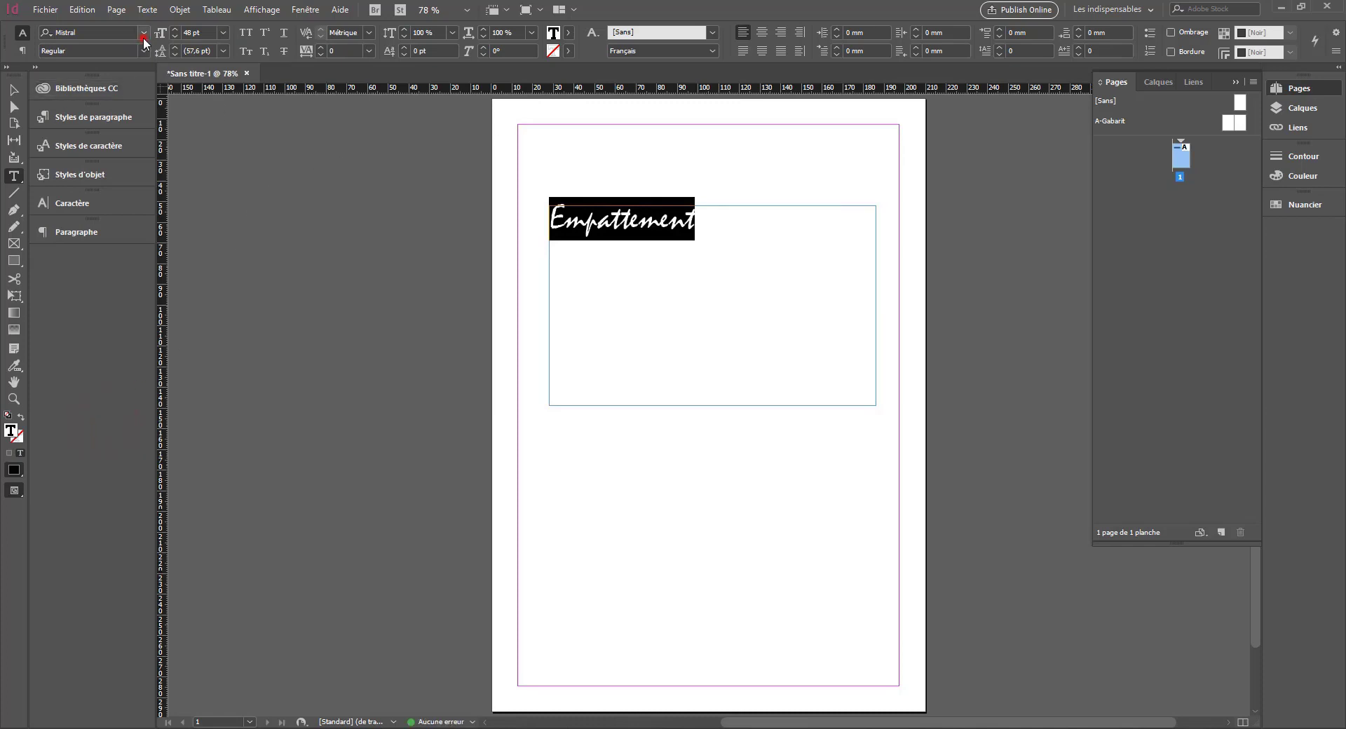
Step: Filter the font list by Décoratif and apply Greek Diner Inline TT to the word Empattement
{"action": "left_click", "coordinate": [144, 33]}
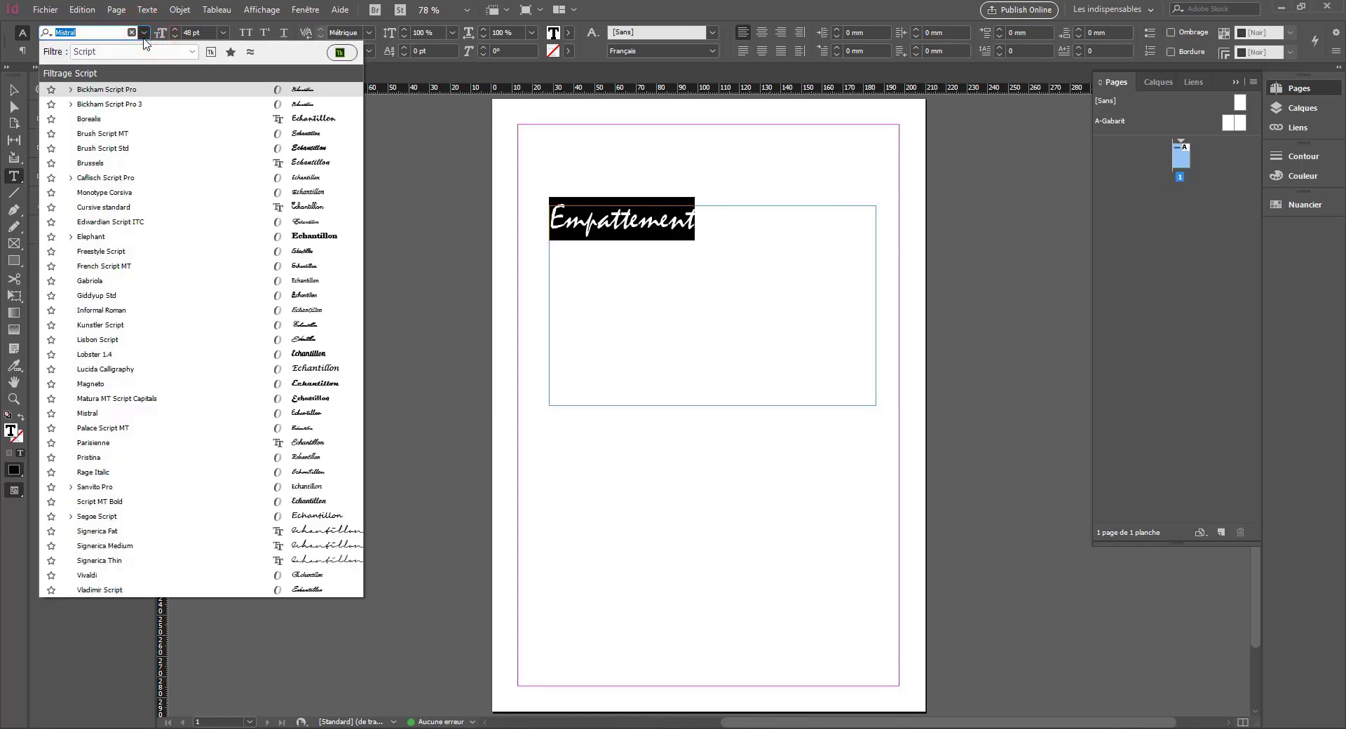
{"action": "left_click", "coordinate": [146, 51]}
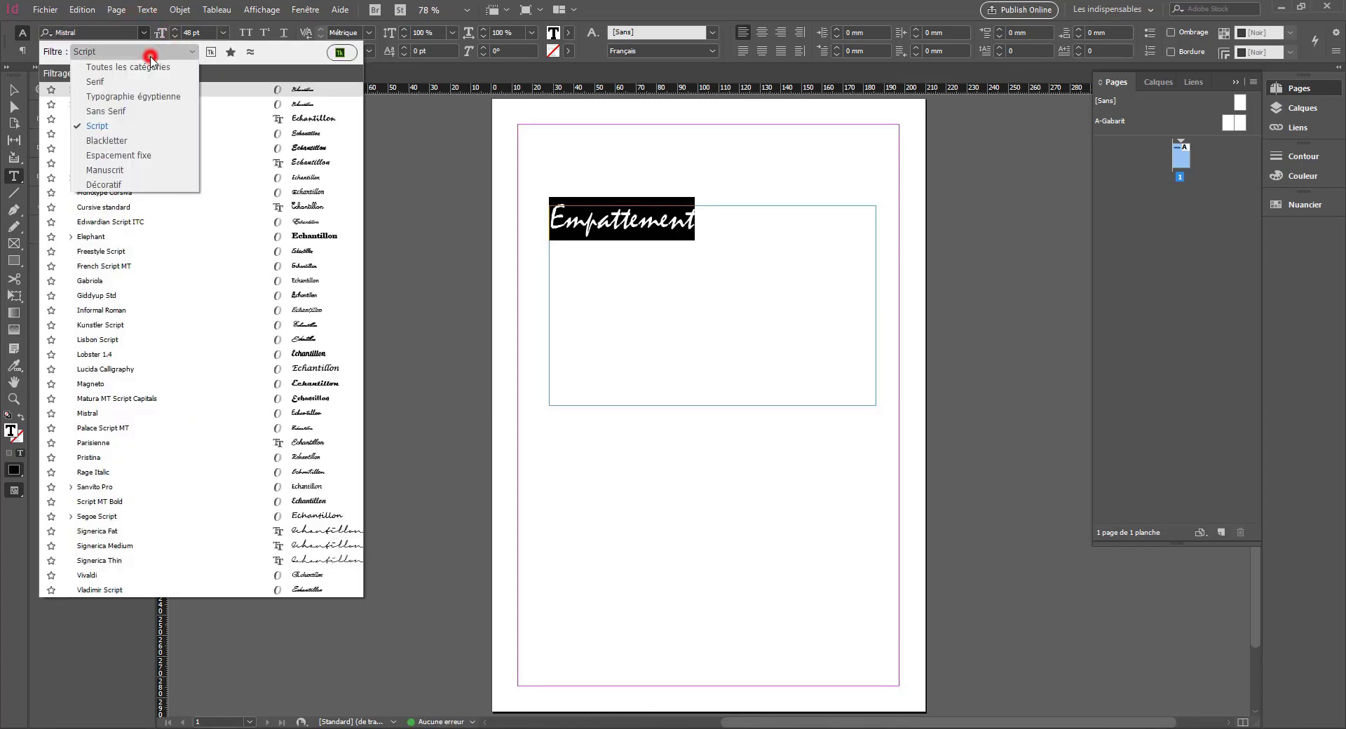
{"action": "left_click", "coordinate": [124, 185]}
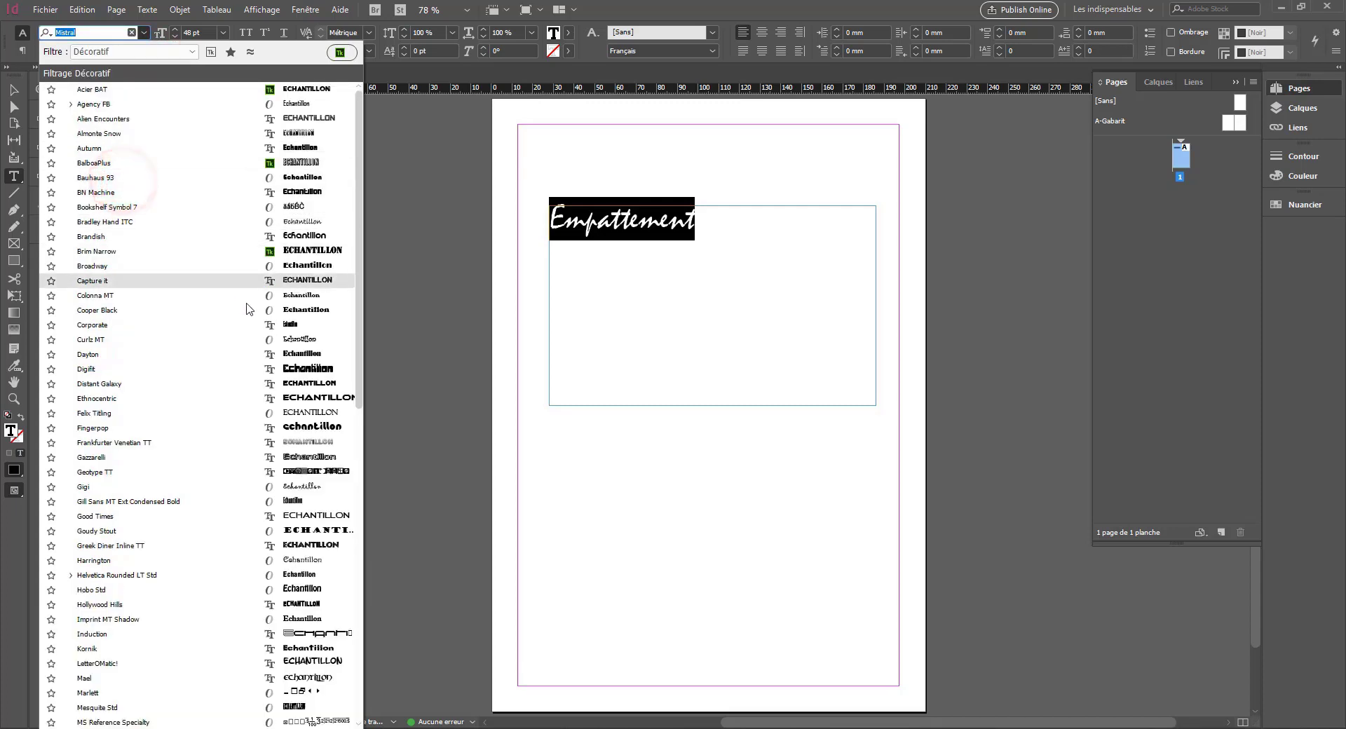
{"action": "left_click", "coordinate": [291, 545]}
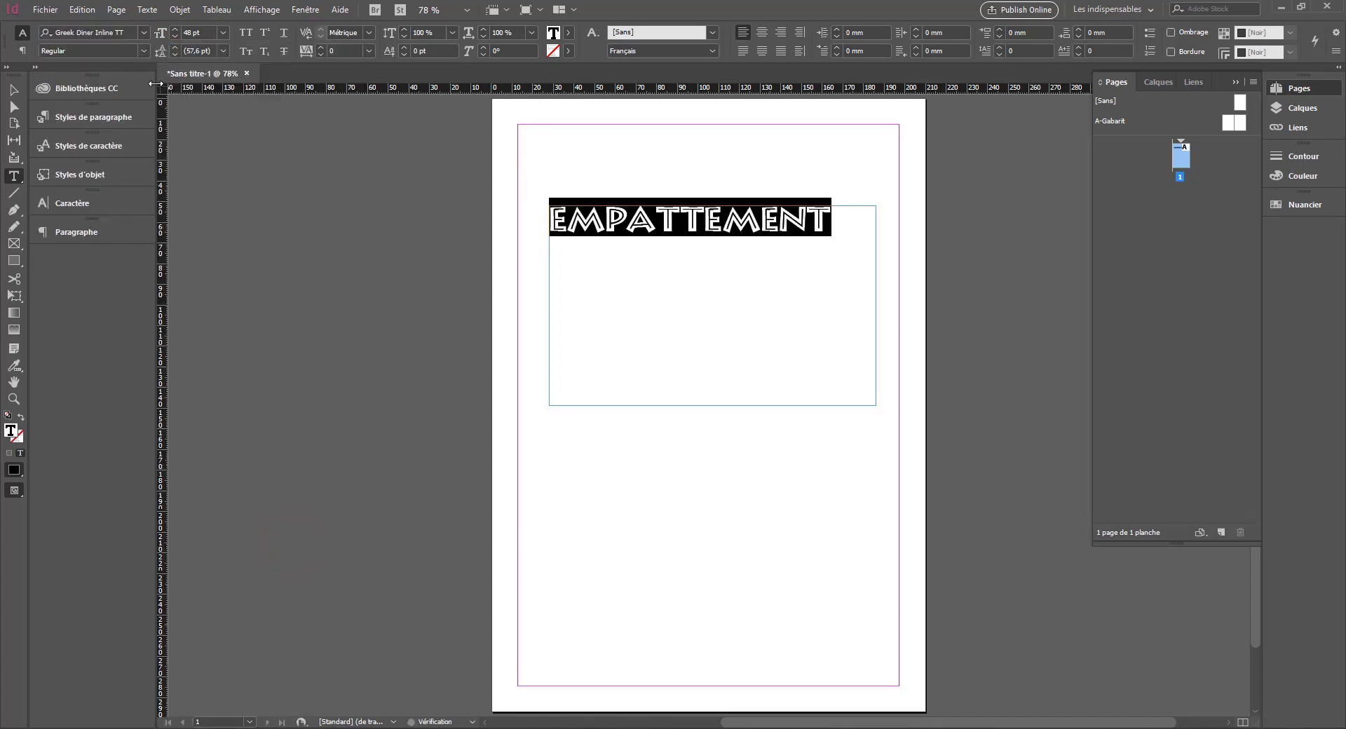
Step: Apply Star Jedi Hollow from the Décoratif fonts to the word Empattement and deselect the text
{"action": "left_click", "coordinate": [144, 34]}
{"action": "scroll", "coordinate": [188, 377], "scroll_direction": "down", "scroll_amount": 10}
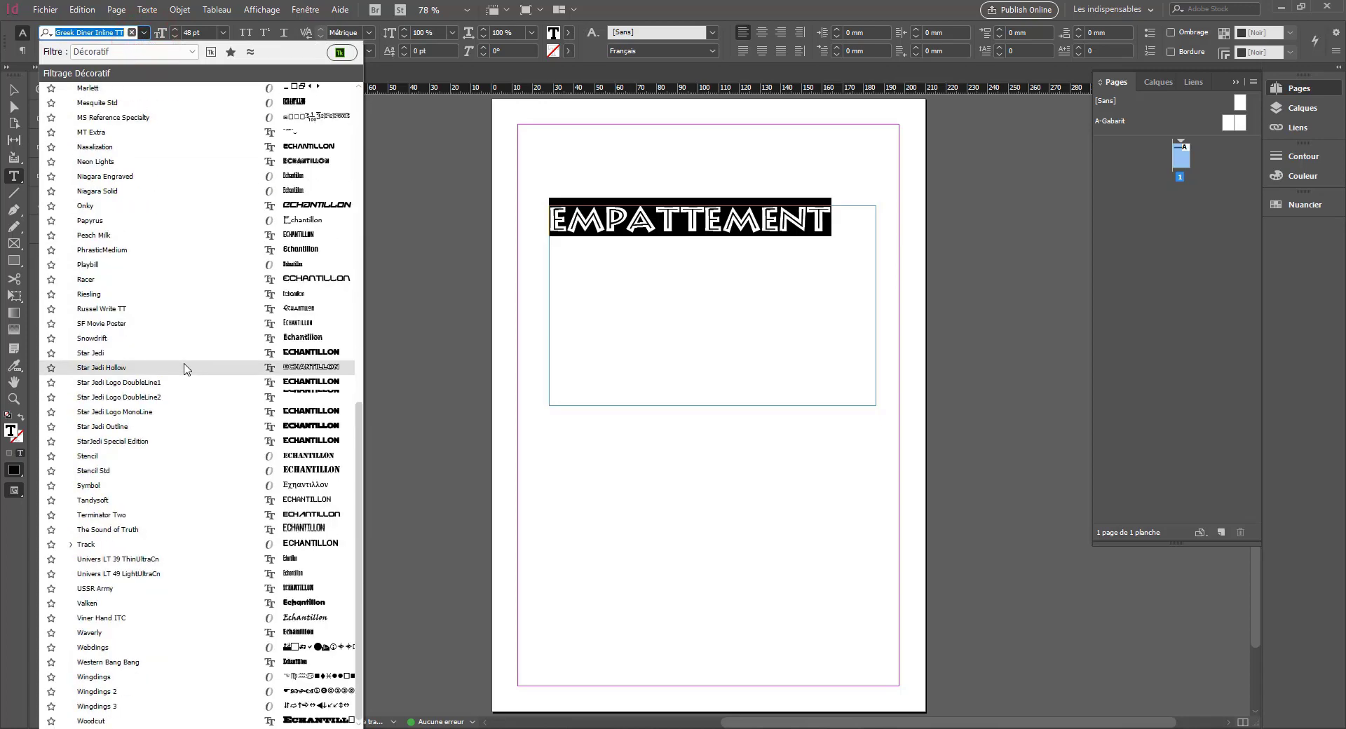
{"action": "left_click", "coordinate": [313, 372]}
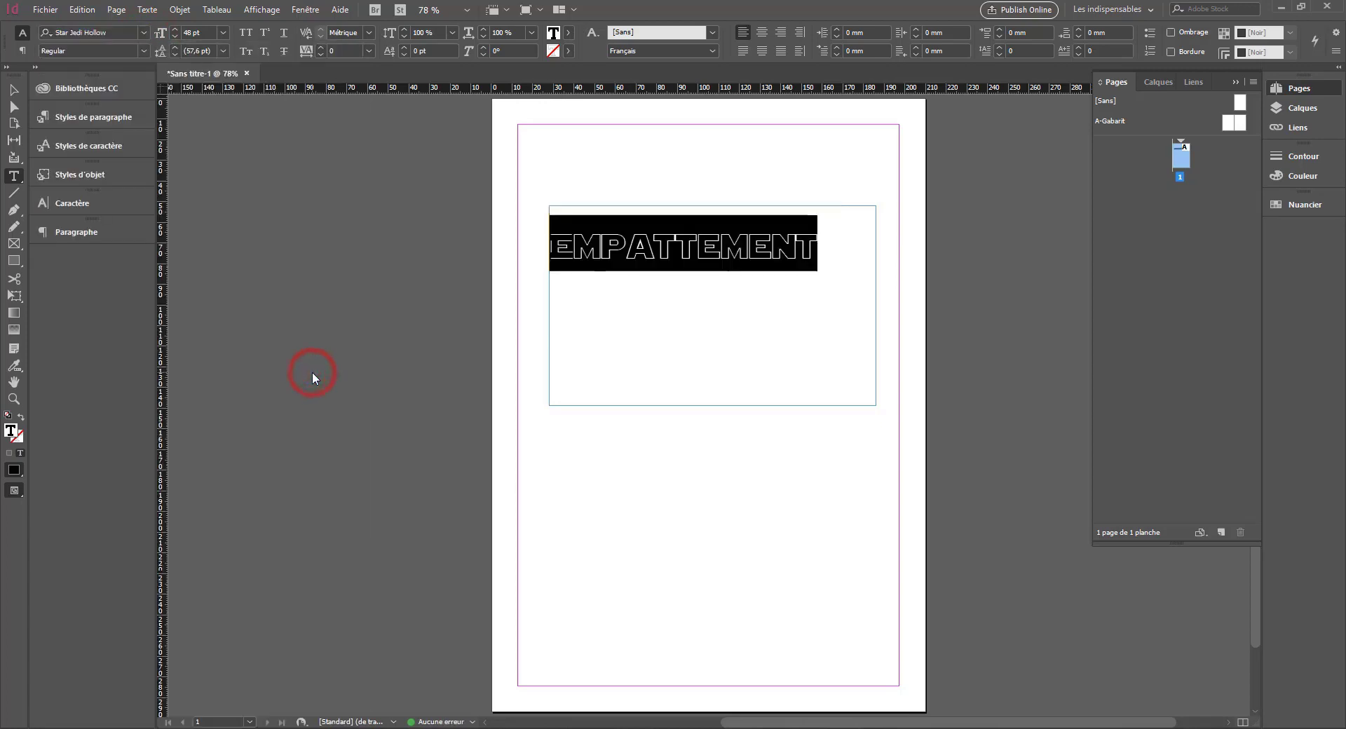
{"action": "left_click", "coordinate": [612, 187]}
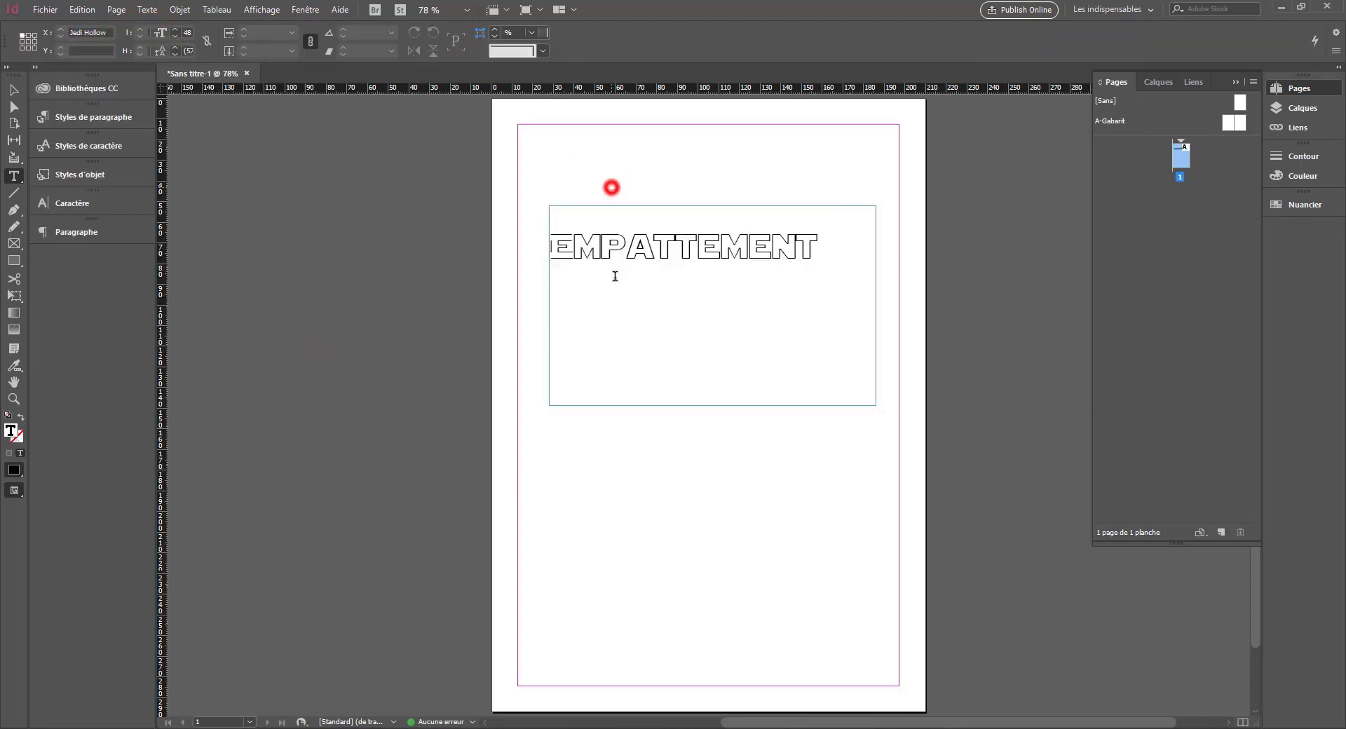
{"action": "double_click", "coordinate": [649, 242]}
{"action": "left_click", "coordinate": [143, 34]}
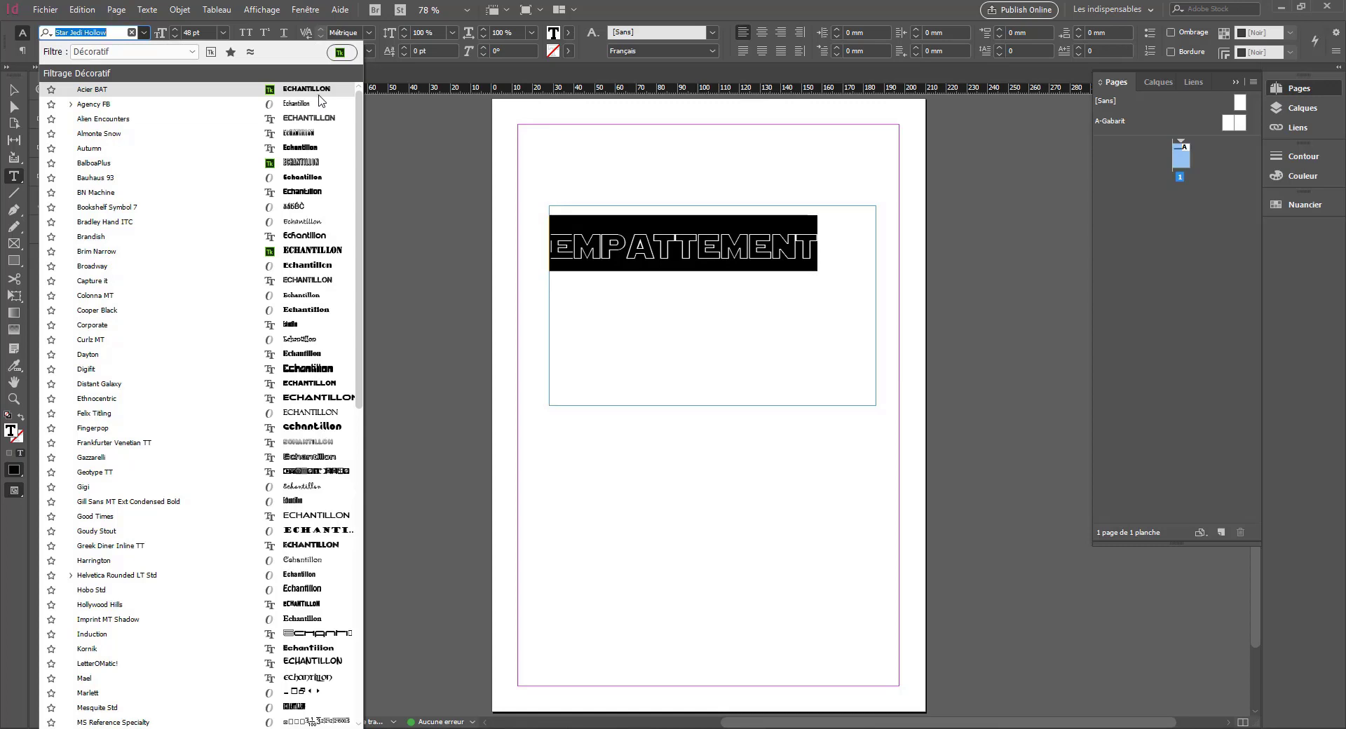
{"action": "left_click", "coordinate": [749, 223]}
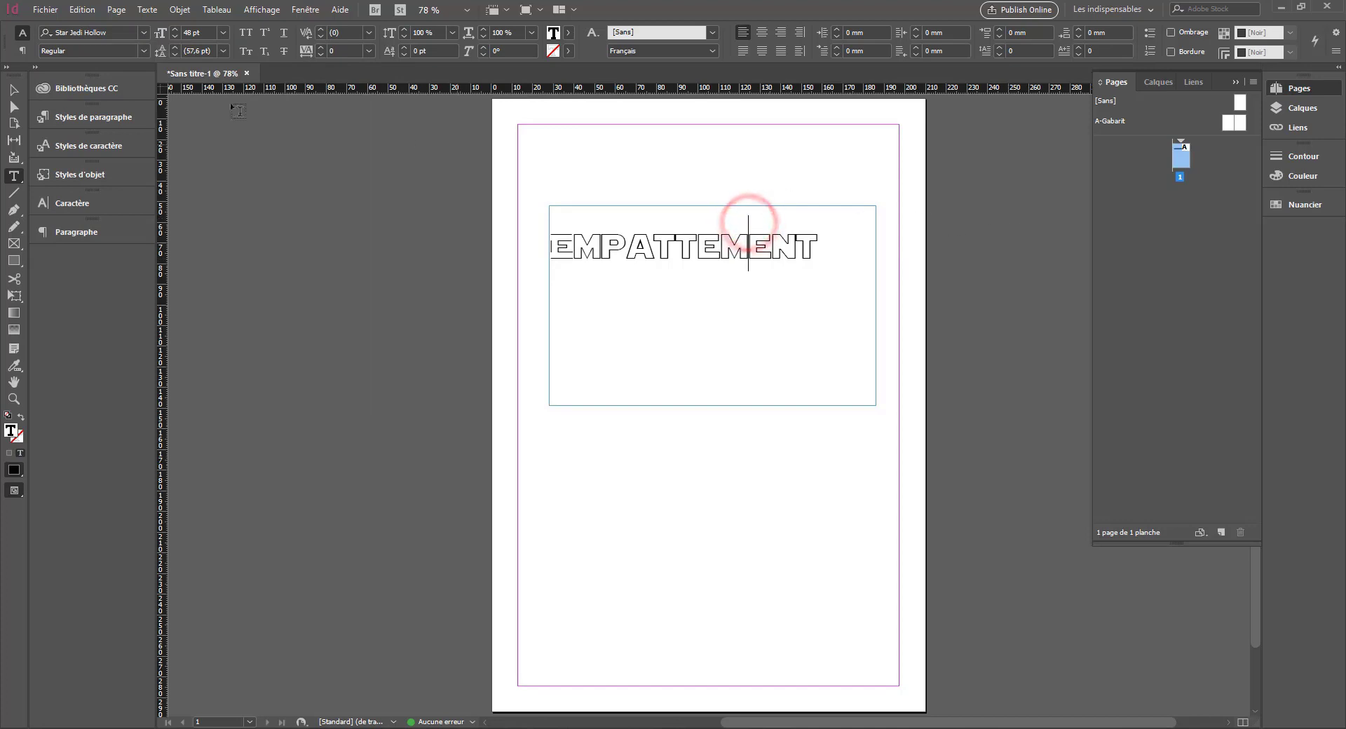
Step: Move the text frame up the page to about X 31.5 mm, Y 28 mm
{"action": "left_click", "coordinate": [13, 90]}
{"action": "left_click", "coordinate": [718, 280]}
{"action": "double_click", "coordinate": [798, 234]}
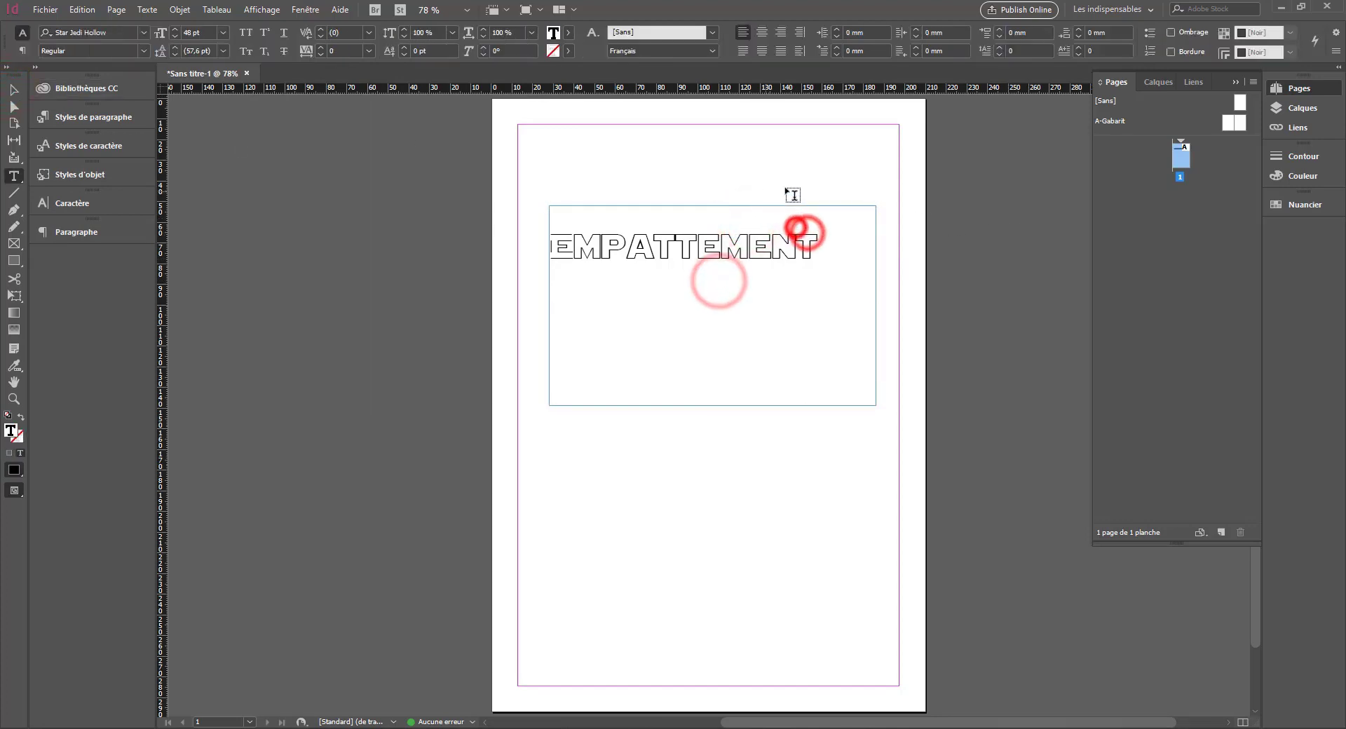
{"action": "left_click", "coordinate": [7, 90]}
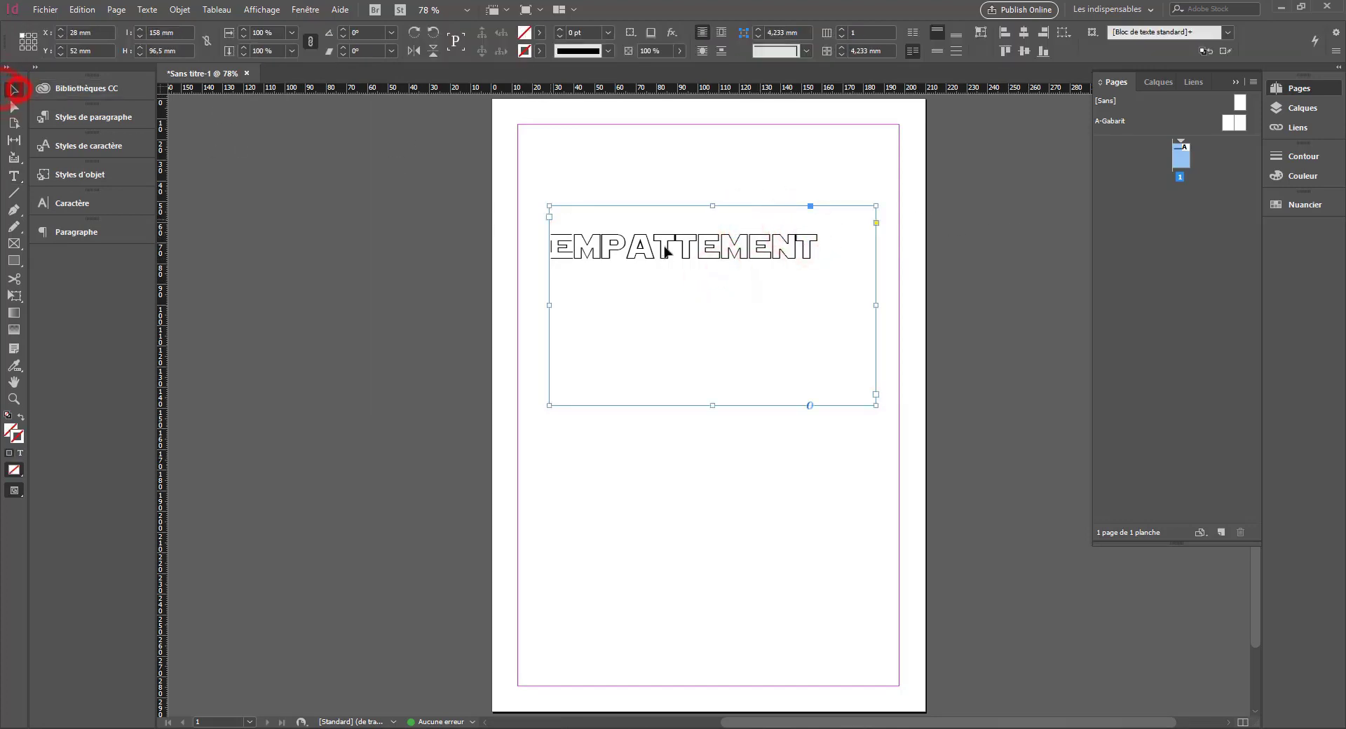
{"action": "left_click_drag", "start_coordinate": [665, 245], "coordinate": [672, 195]}
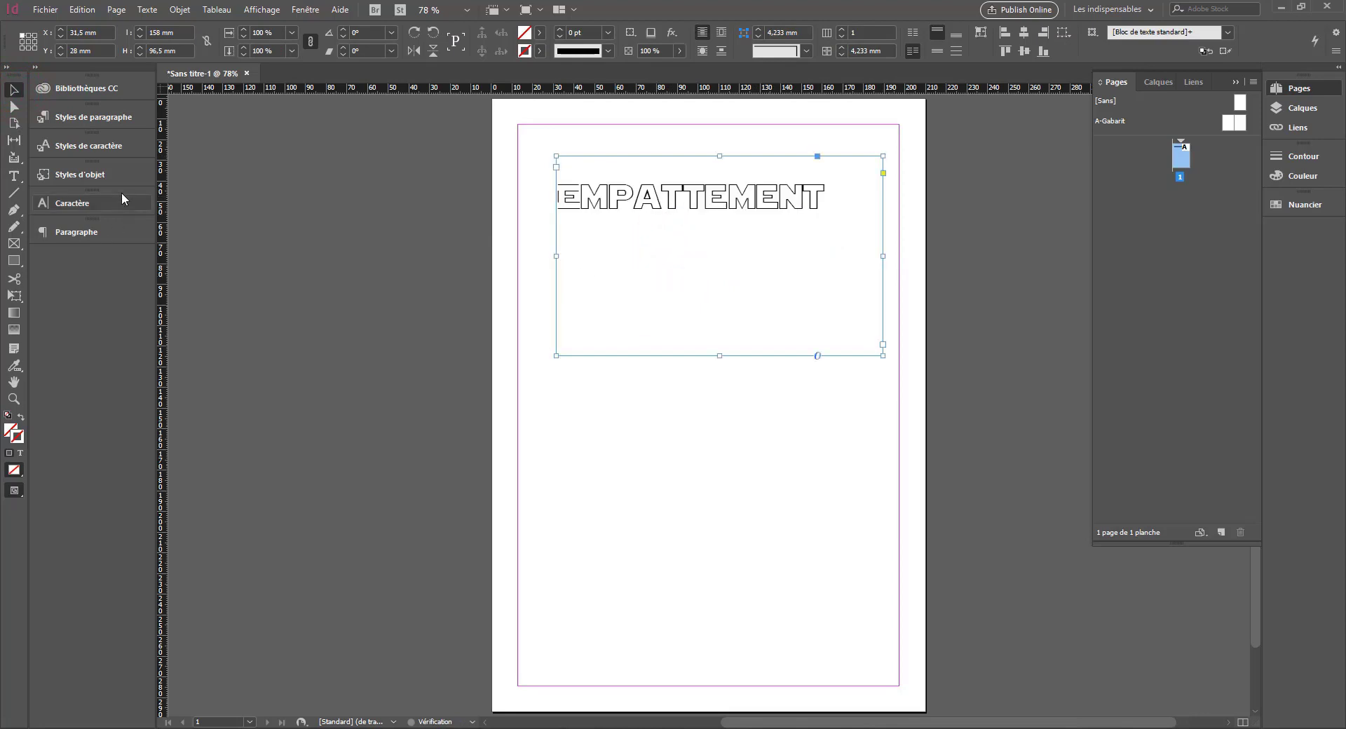
Step: Apply the bloc test object style to the text frame, switch to [Bloc de texte standard], and reapply bloc test
{"action": "left_click", "coordinate": [92, 149]}
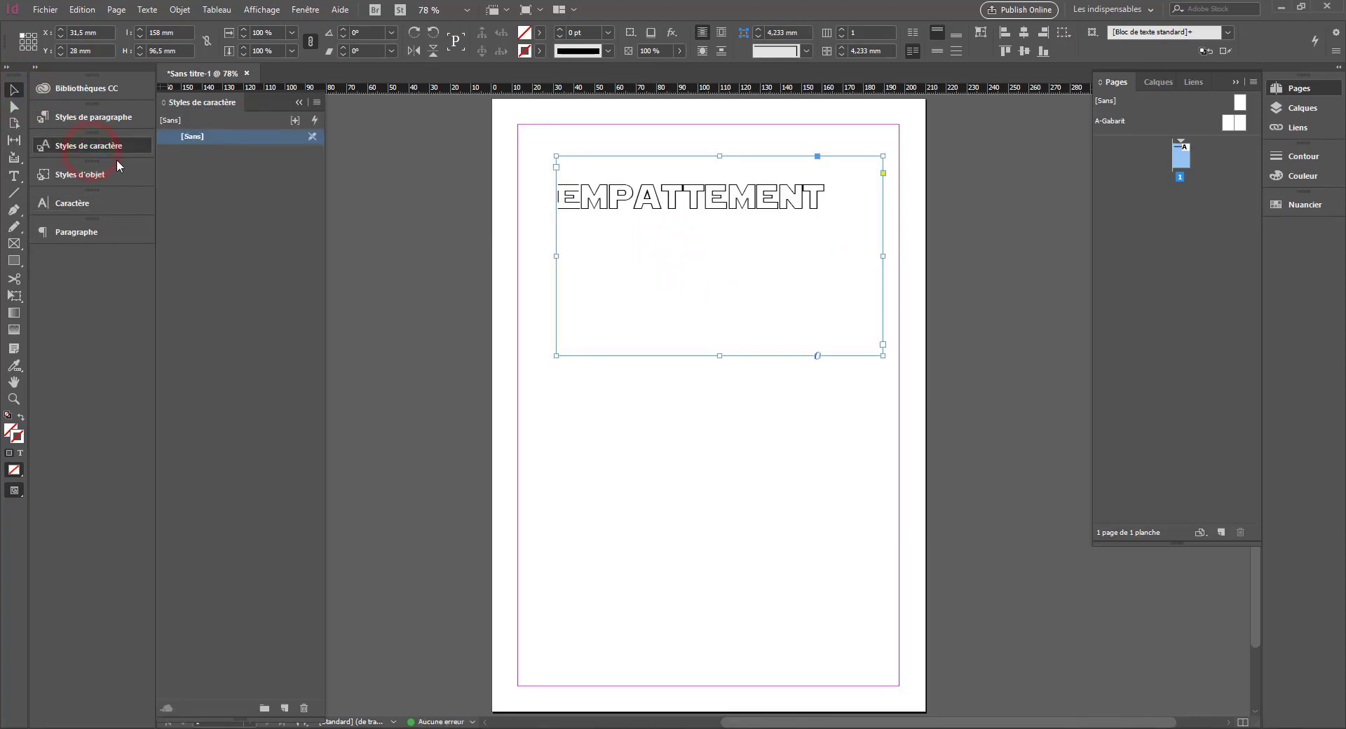
{"action": "left_click", "coordinate": [93, 179]}
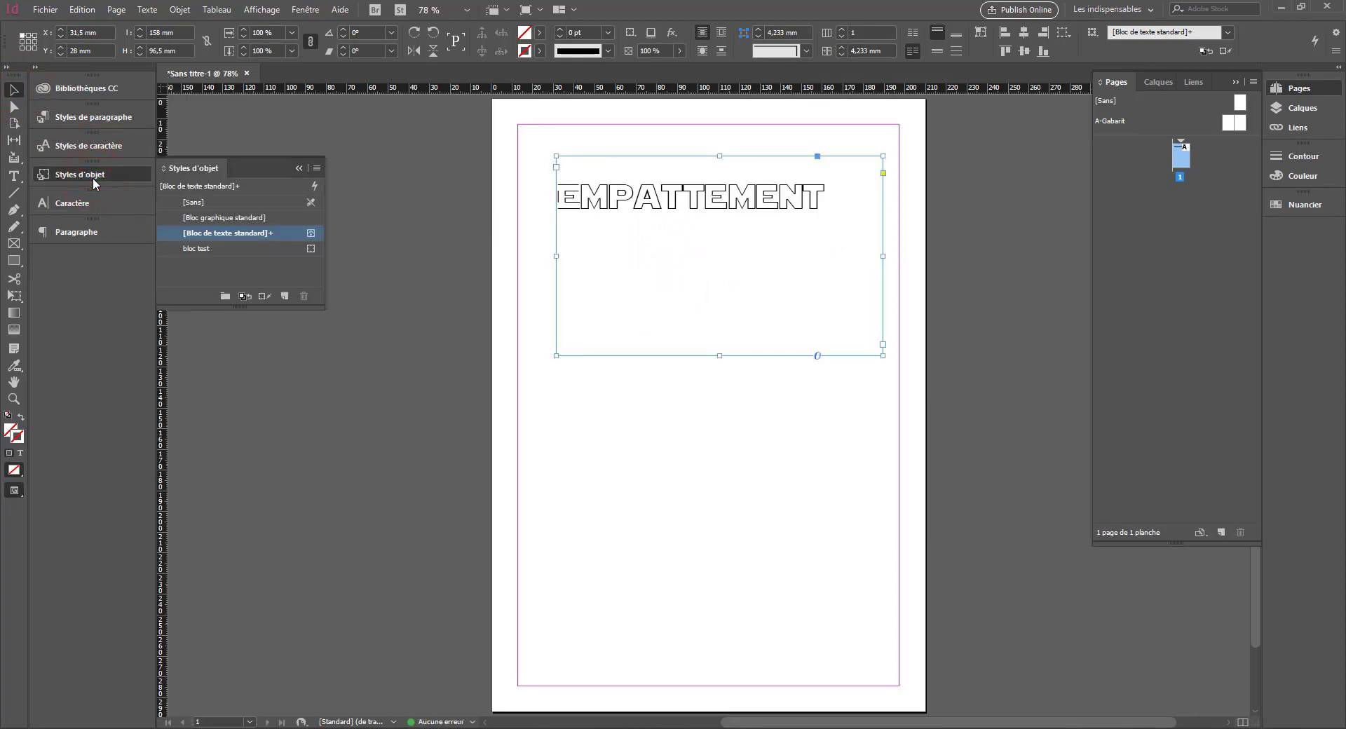
{"action": "left_click", "coordinate": [188, 248]}
{"action": "left_click", "coordinate": [205, 233]}
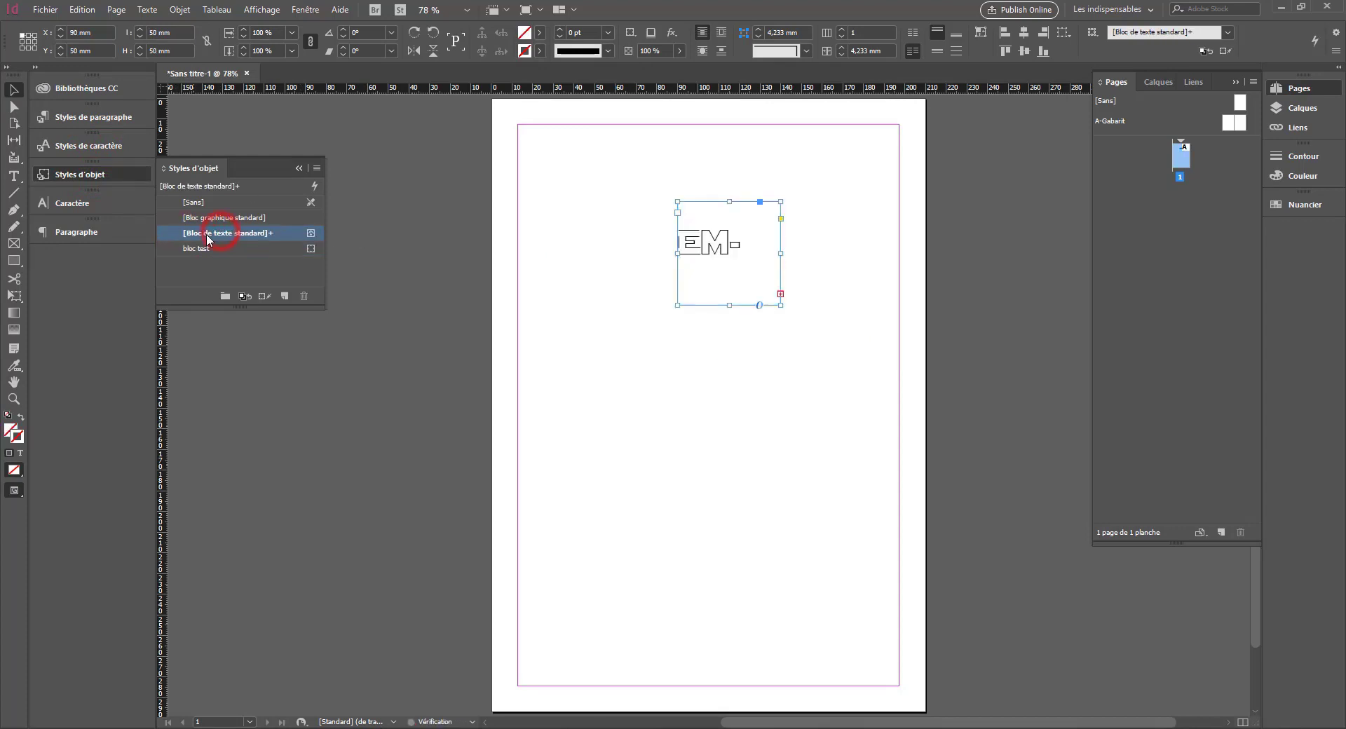
{"action": "left_click", "coordinate": [204, 248]}
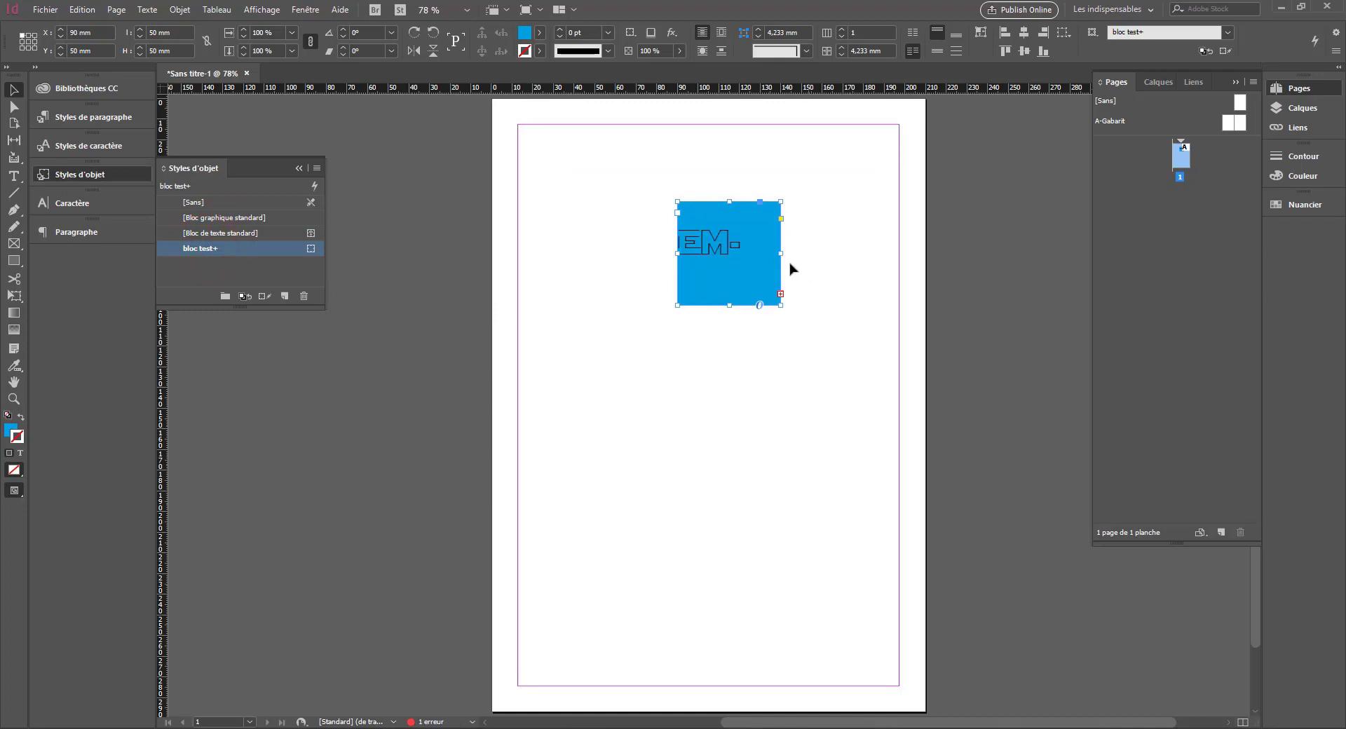
Step: Enlarge the blue text frame to about 221 × 114.5 mm, delete it from the page, and collapse the object styles
{"action": "left_click_drag", "start_coordinate": [781, 305], "coordinate": [941, 438]}
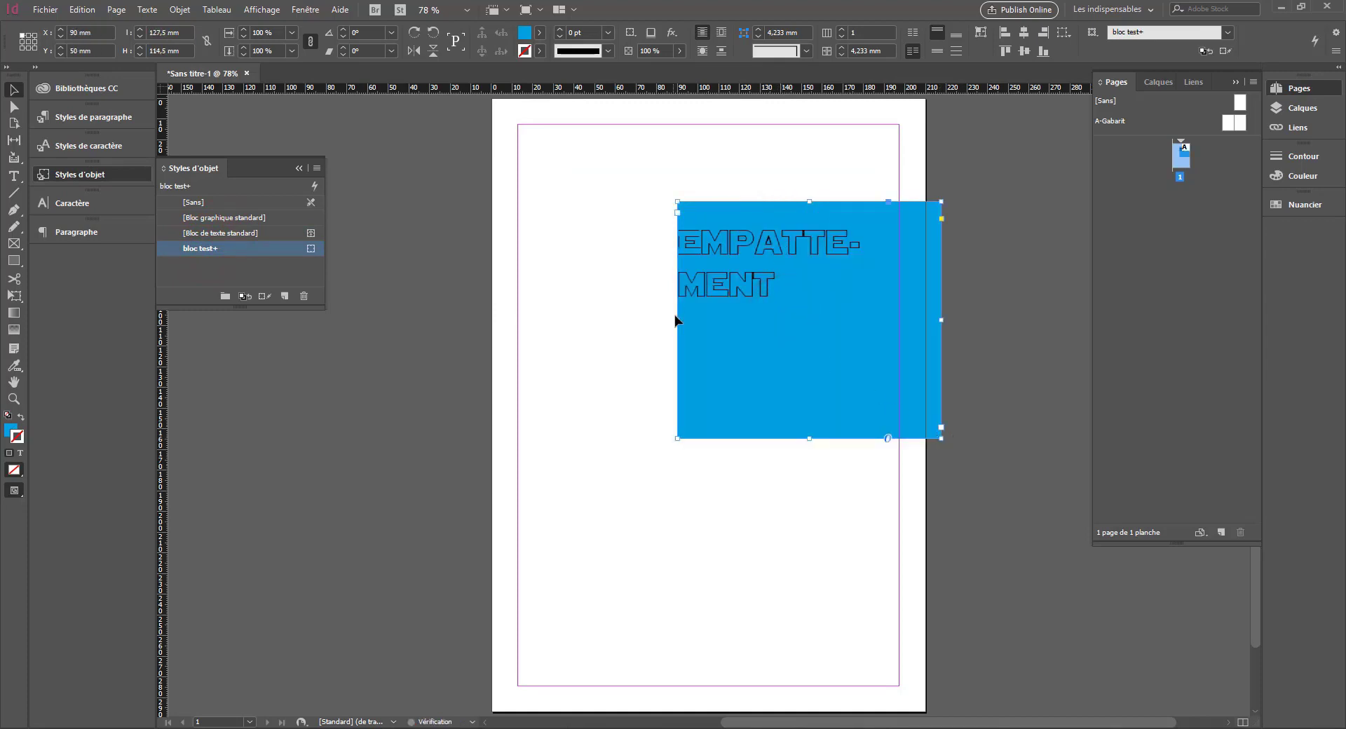
{"action": "left_click_drag", "start_coordinate": [680, 320], "coordinate": [483, 320]}
{"action": "key", "text": "Delete"}
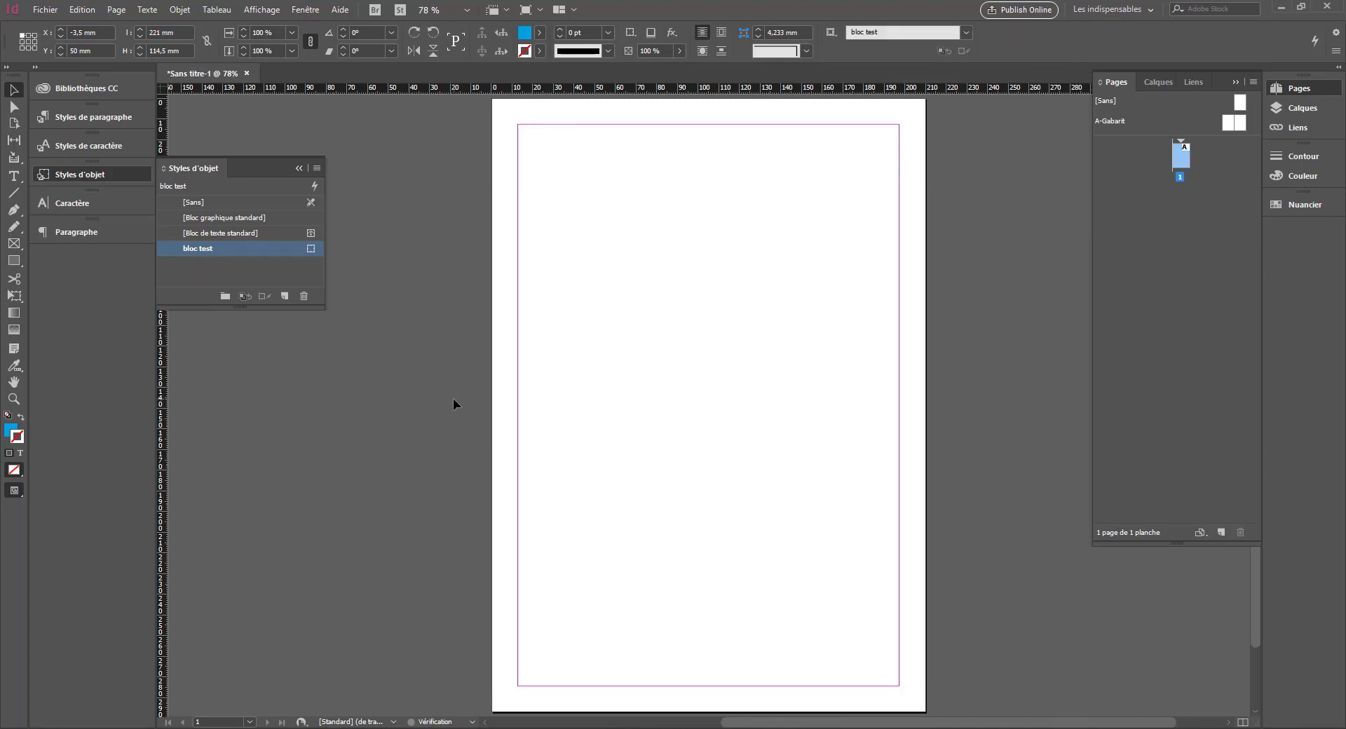
{"action": "left_click", "coordinate": [68, 180]}
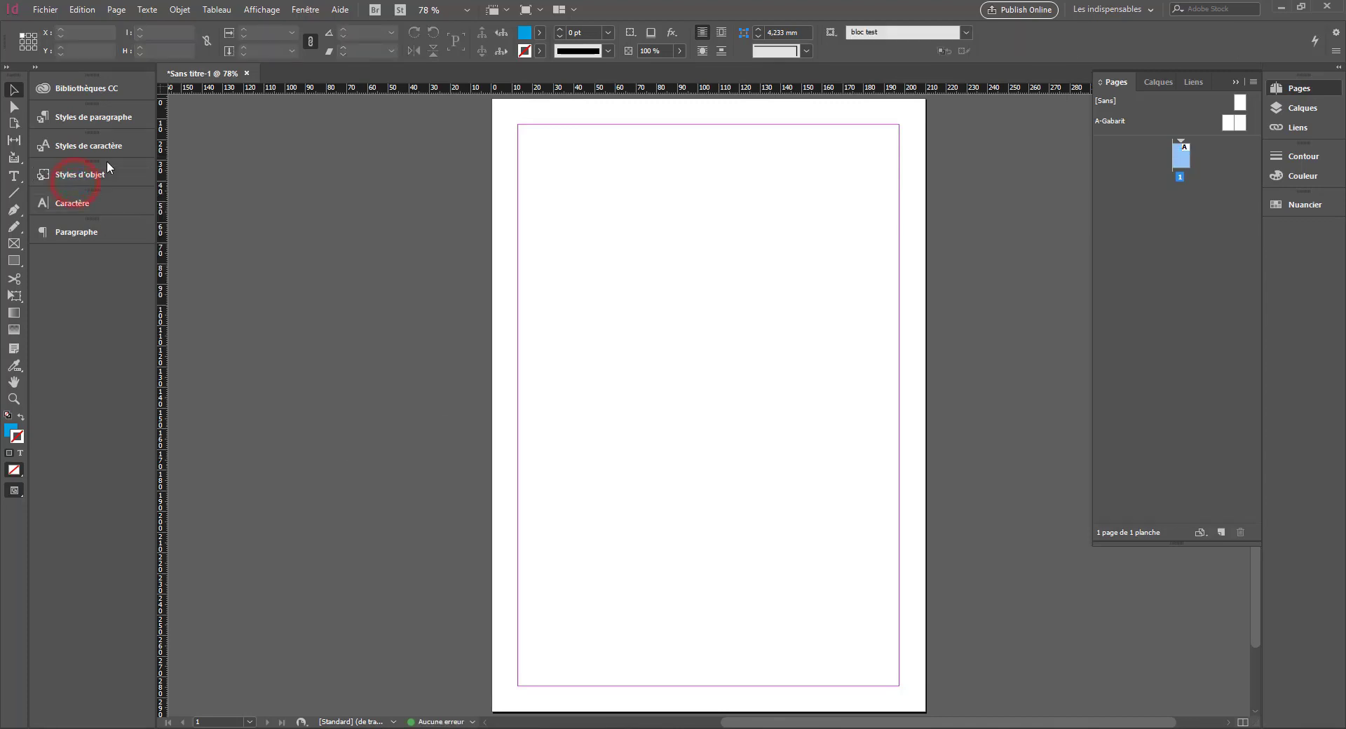